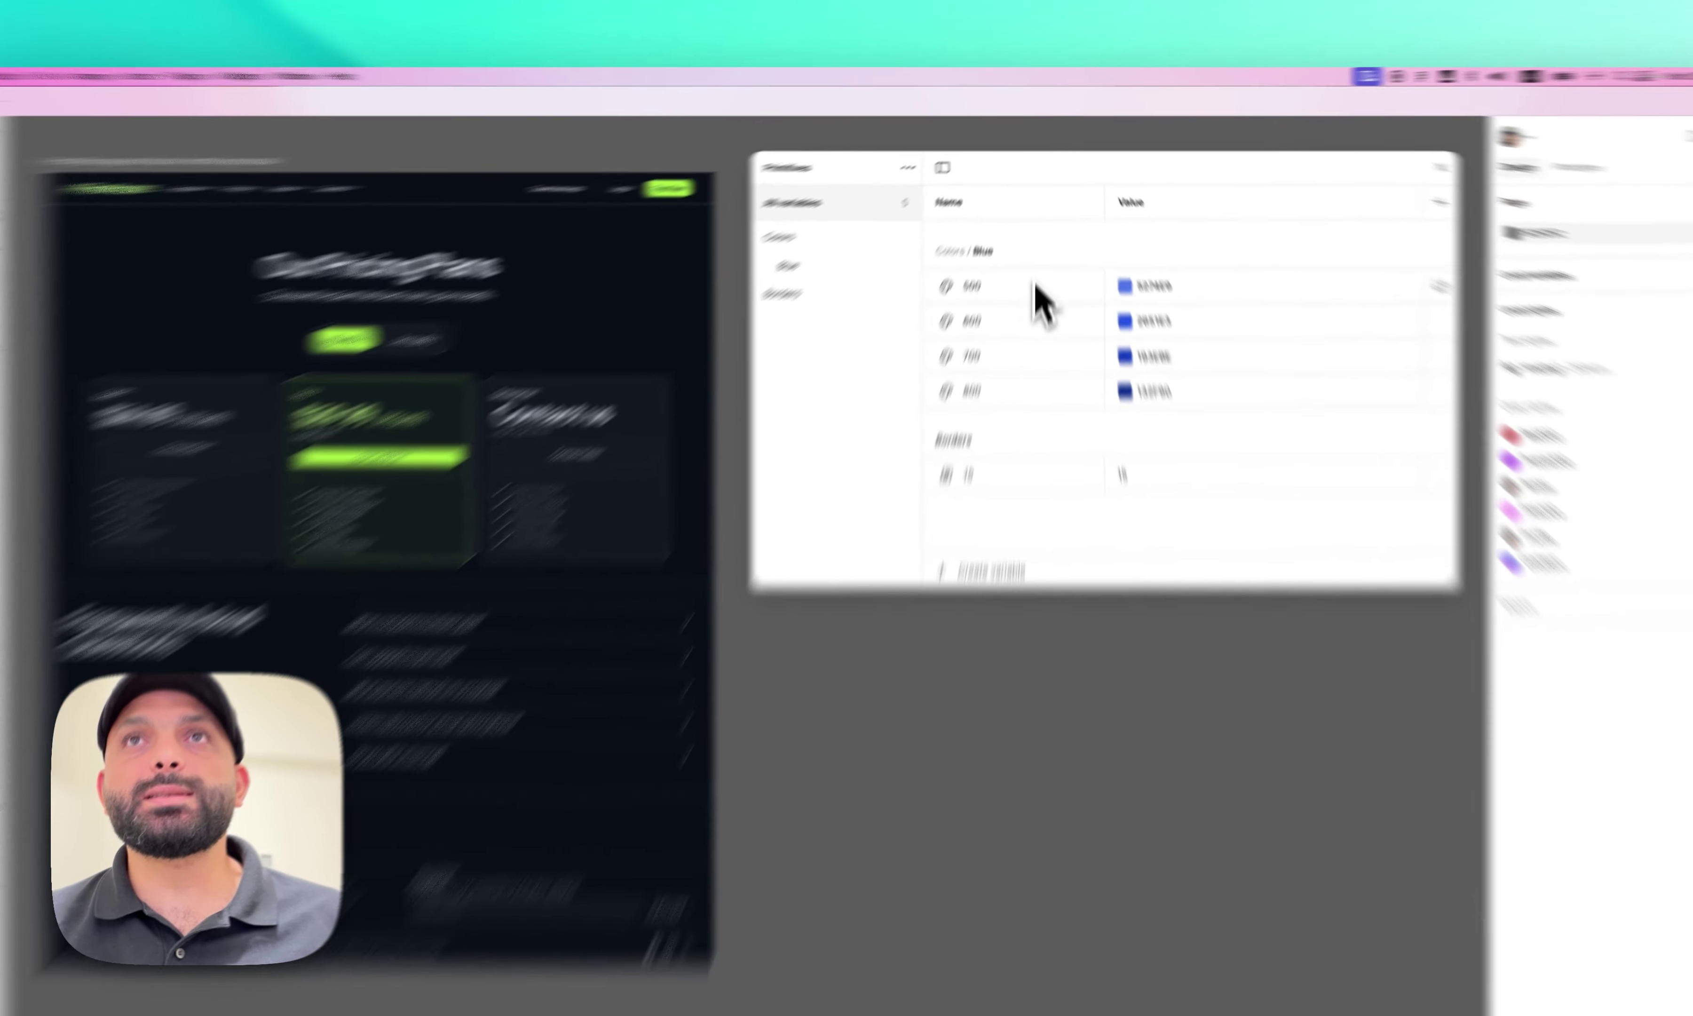
- Copy the 500, 700 and 800 color variables from the Blue group of the Primitives collection
click(1044, 241)
super+click(1046, 299)
super+click(1042, 323)
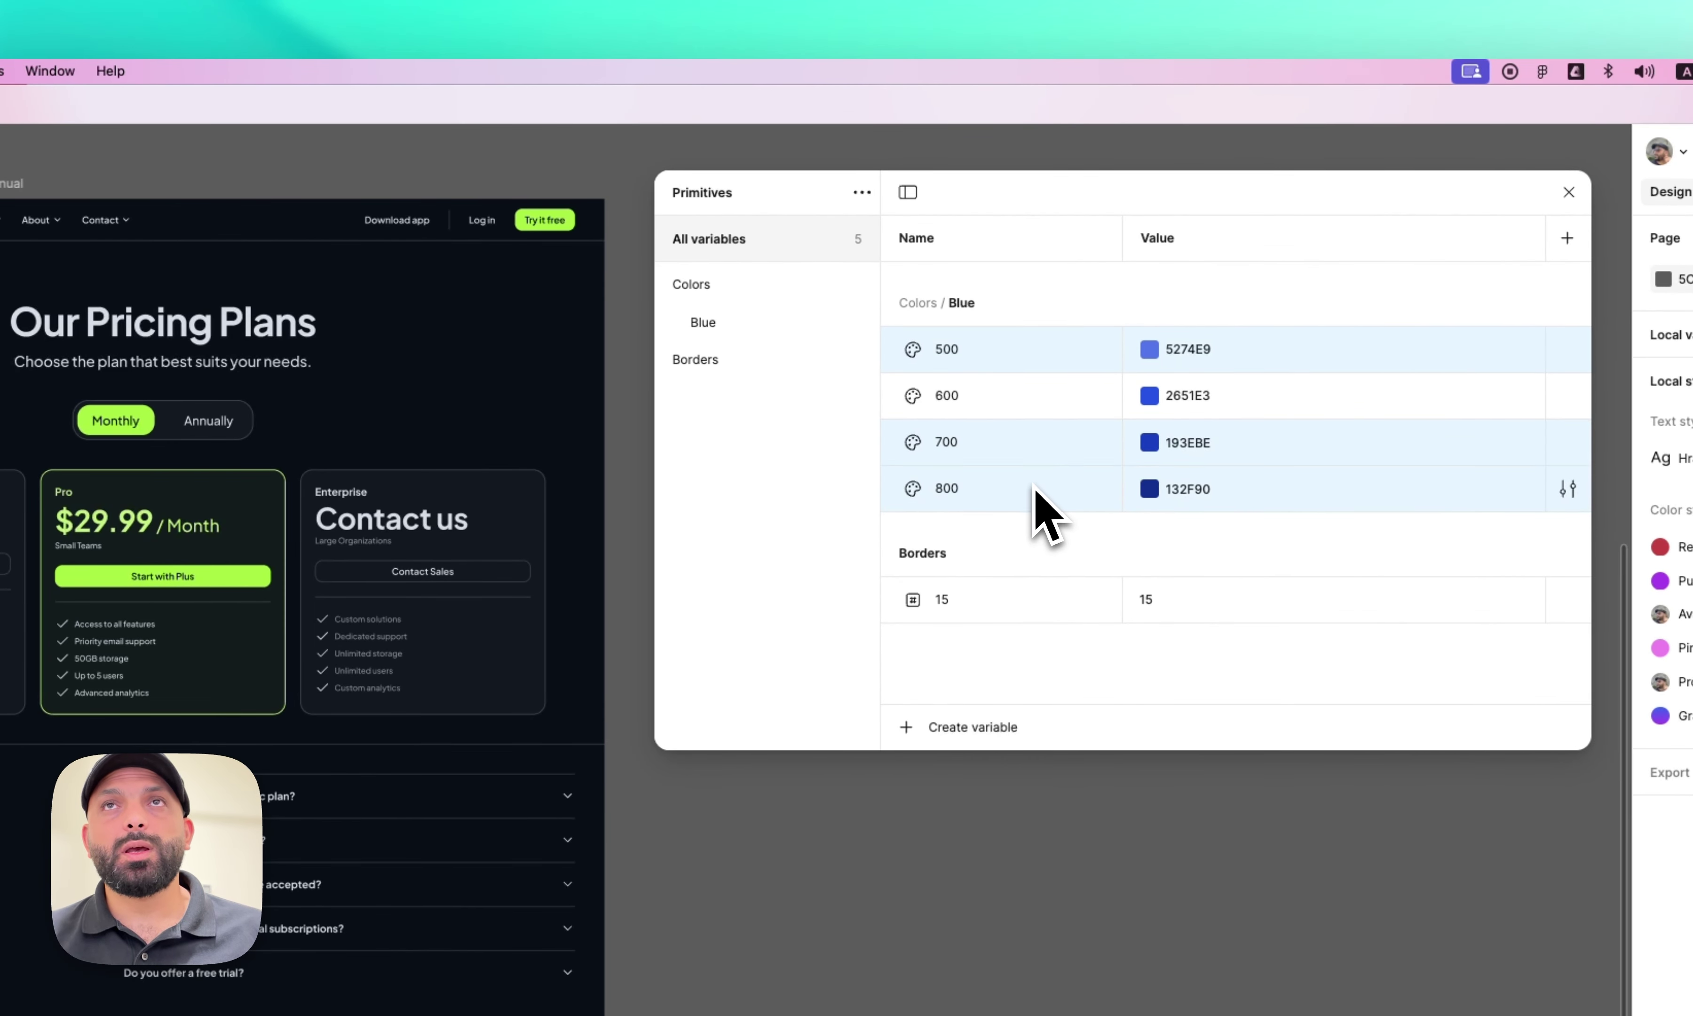
right_click(1035, 490)
click(1066, 500)
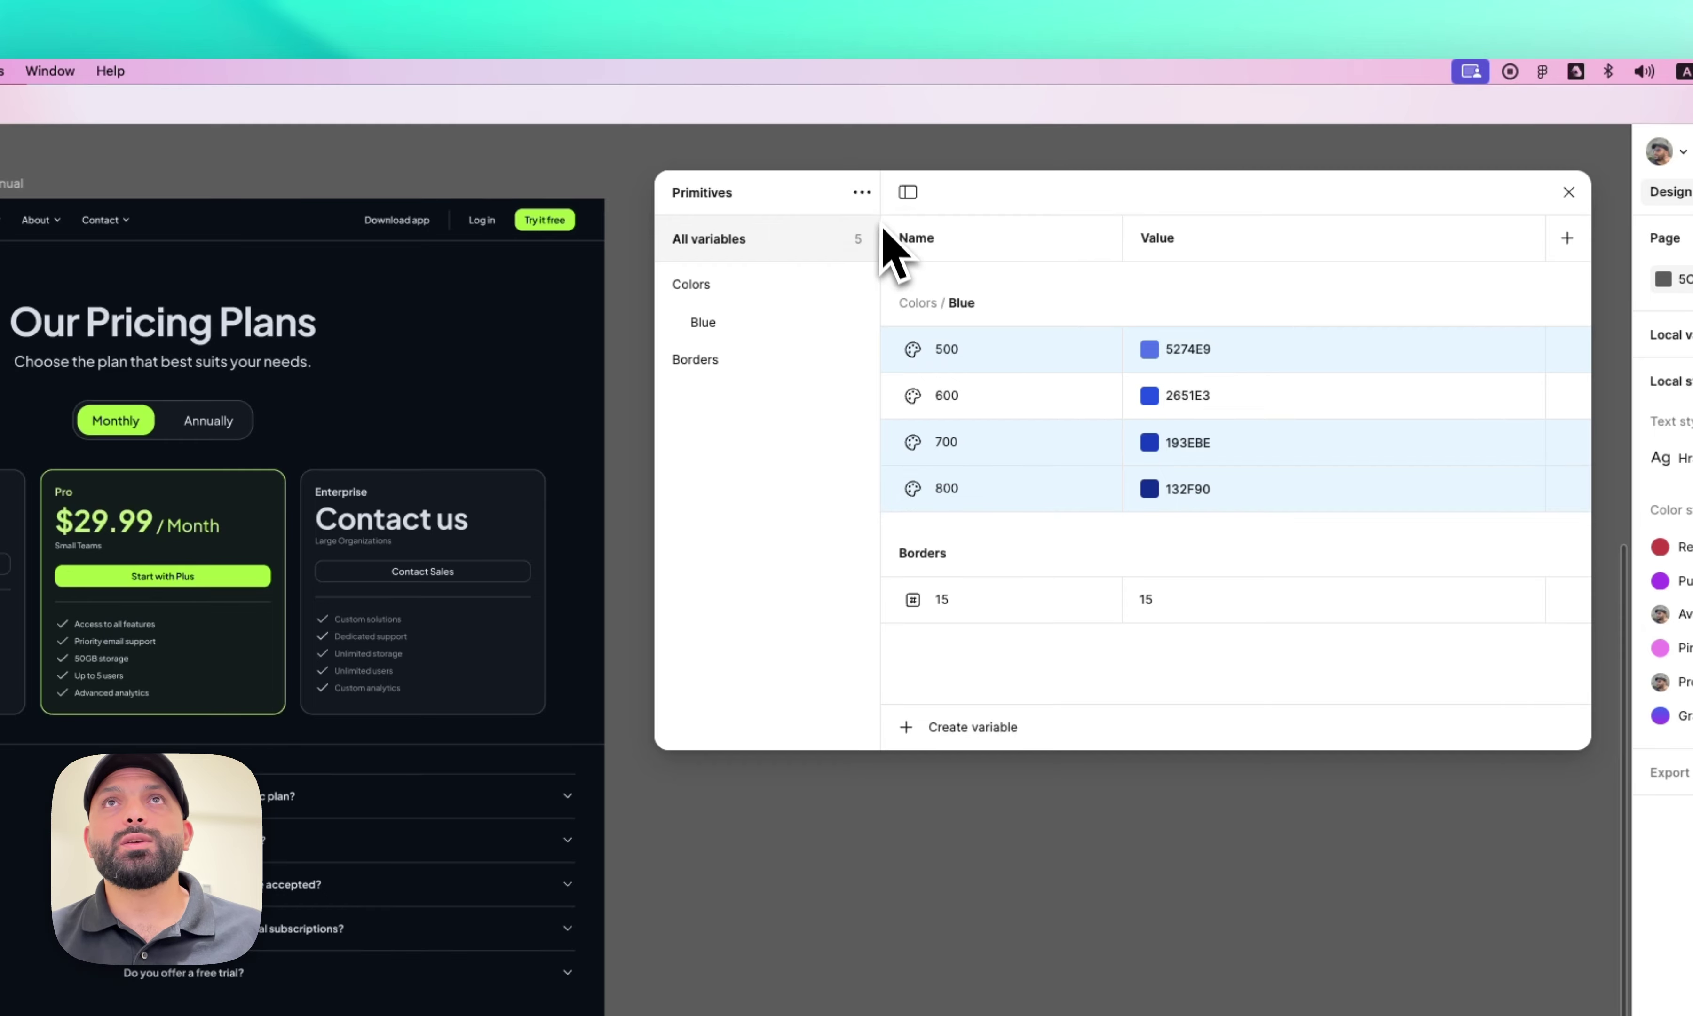
- Create a variable collection named Alias and paste the copied blue variables into it
click(861, 195)
click(848, 323)
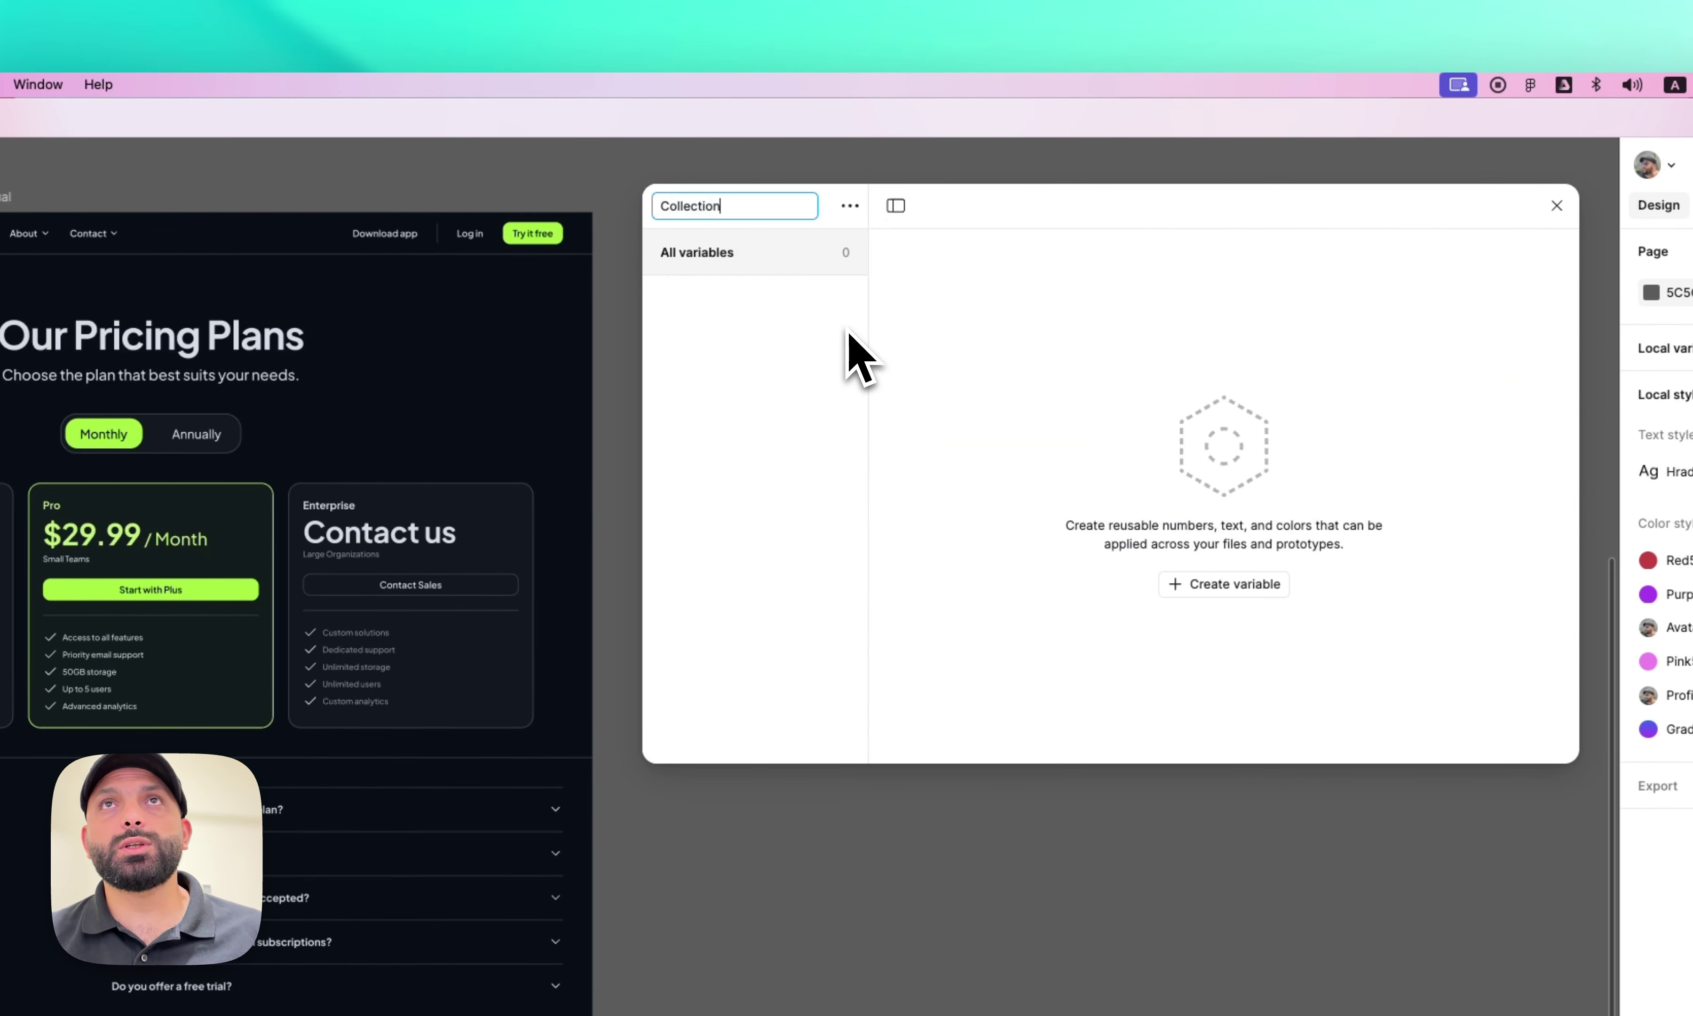
key(super+a)
text(Alias)
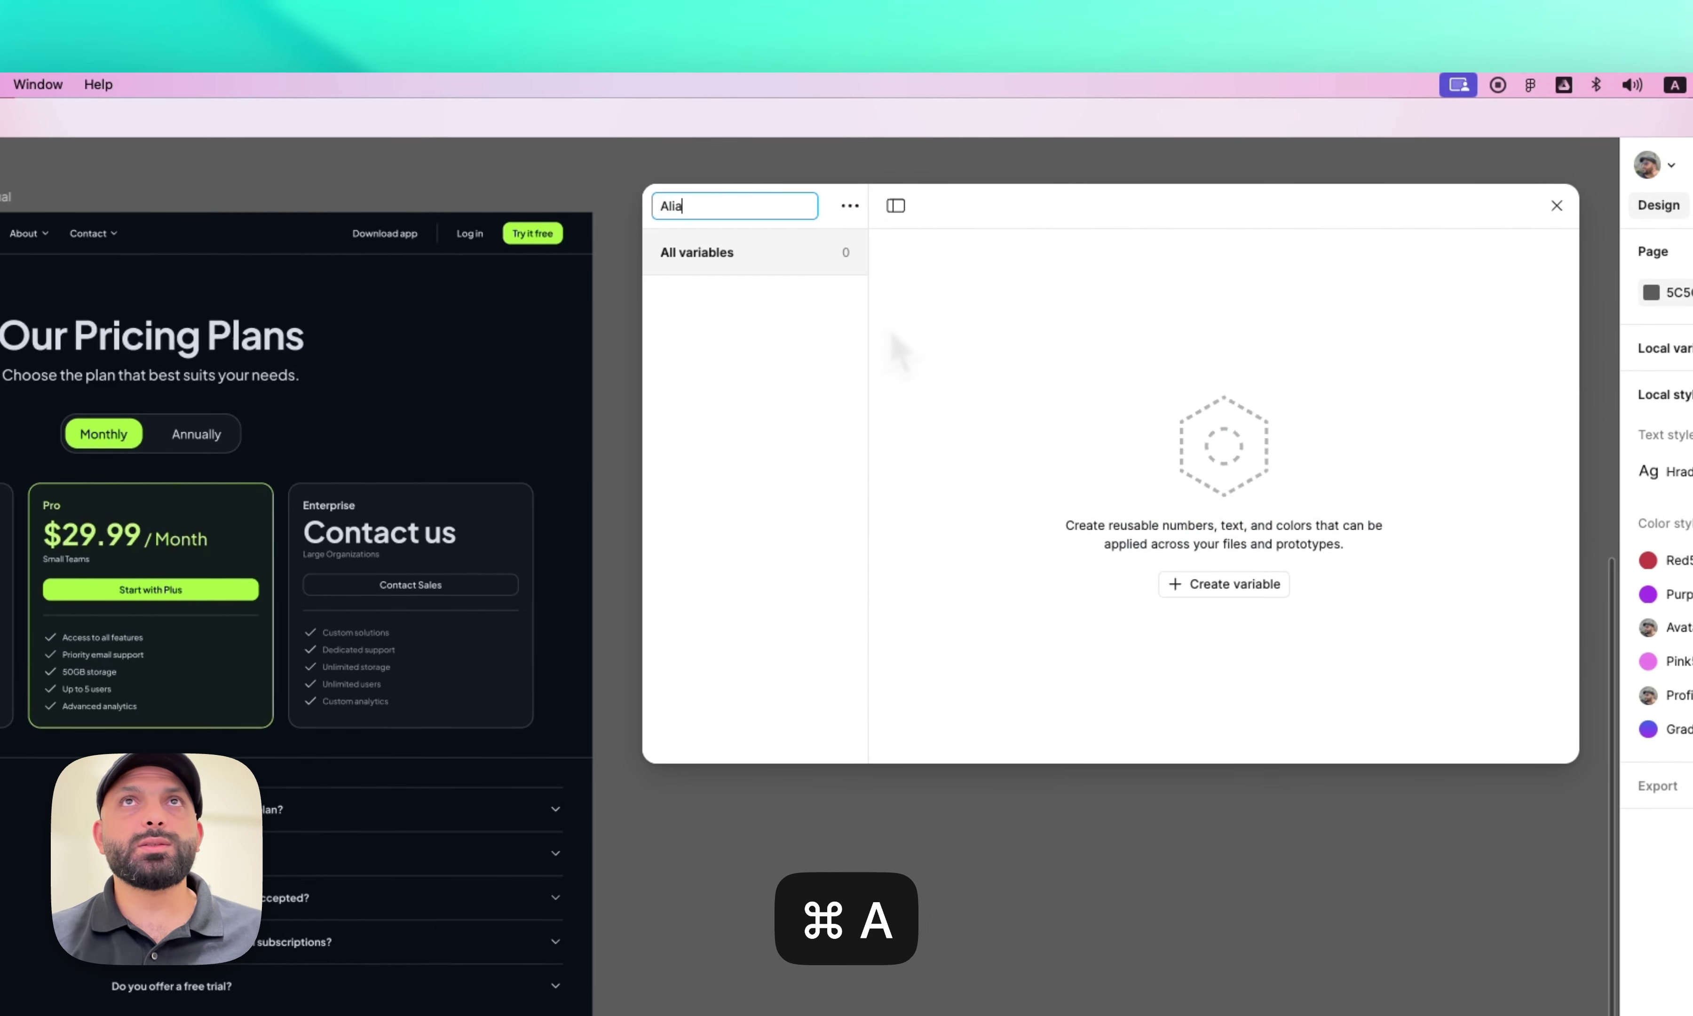
key(Return)
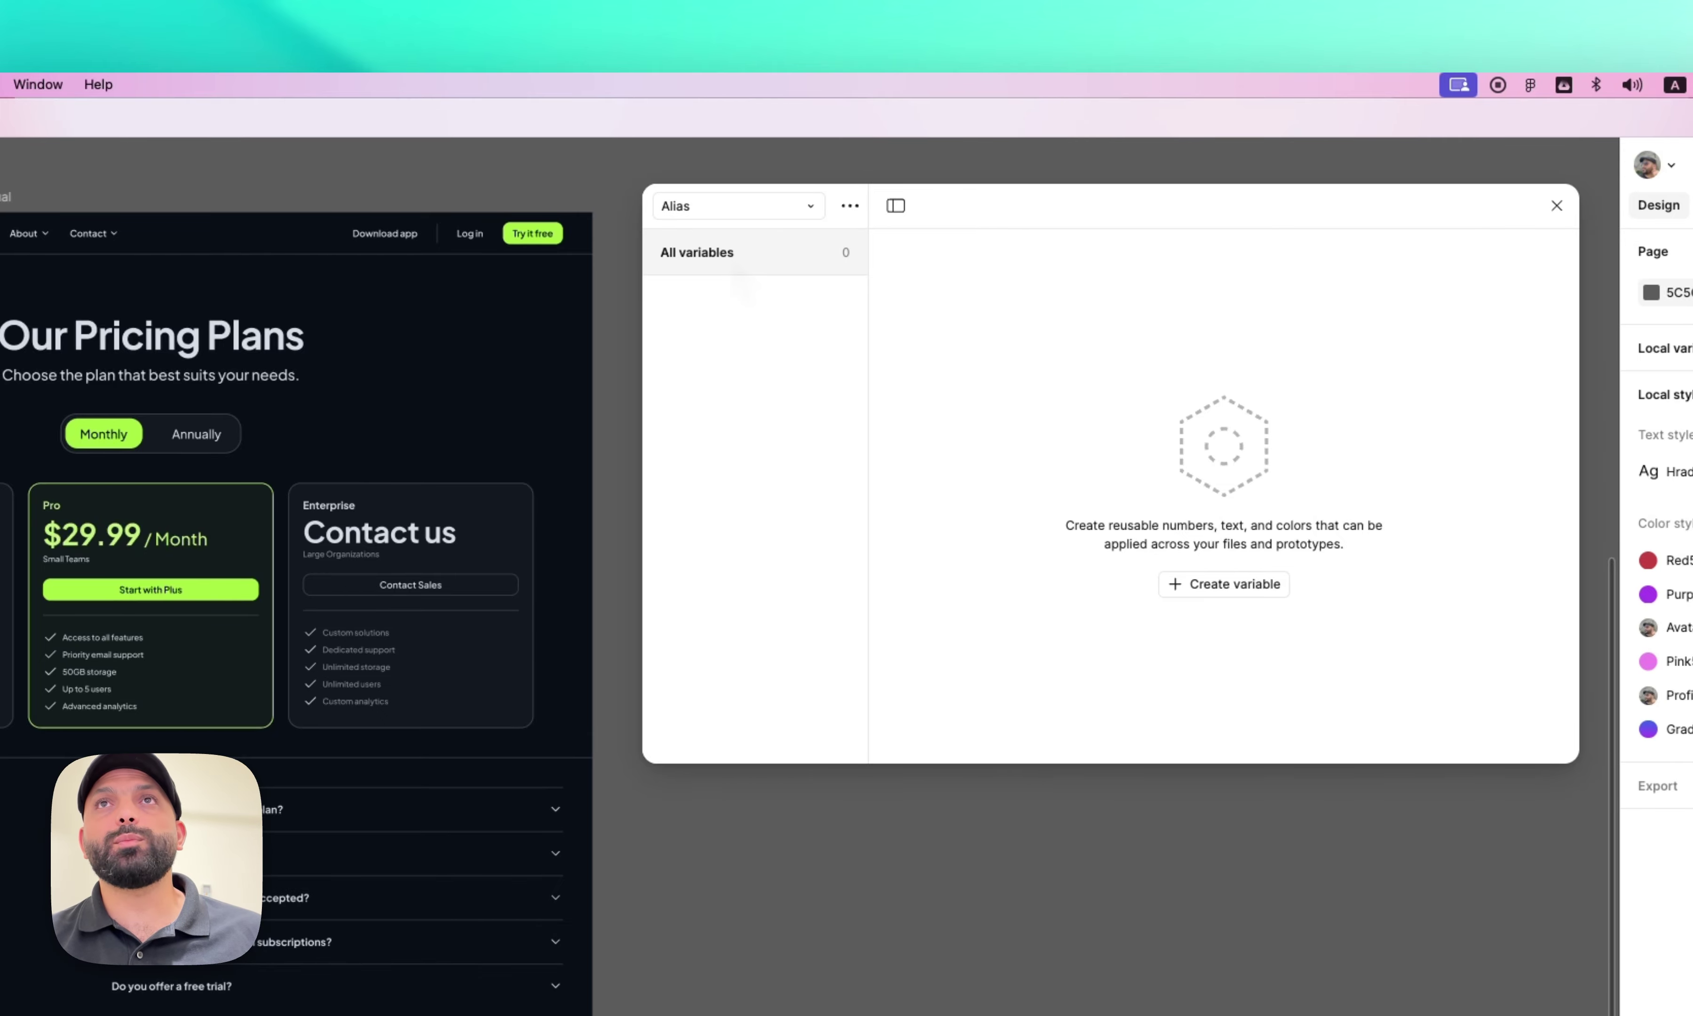
key(super+v)
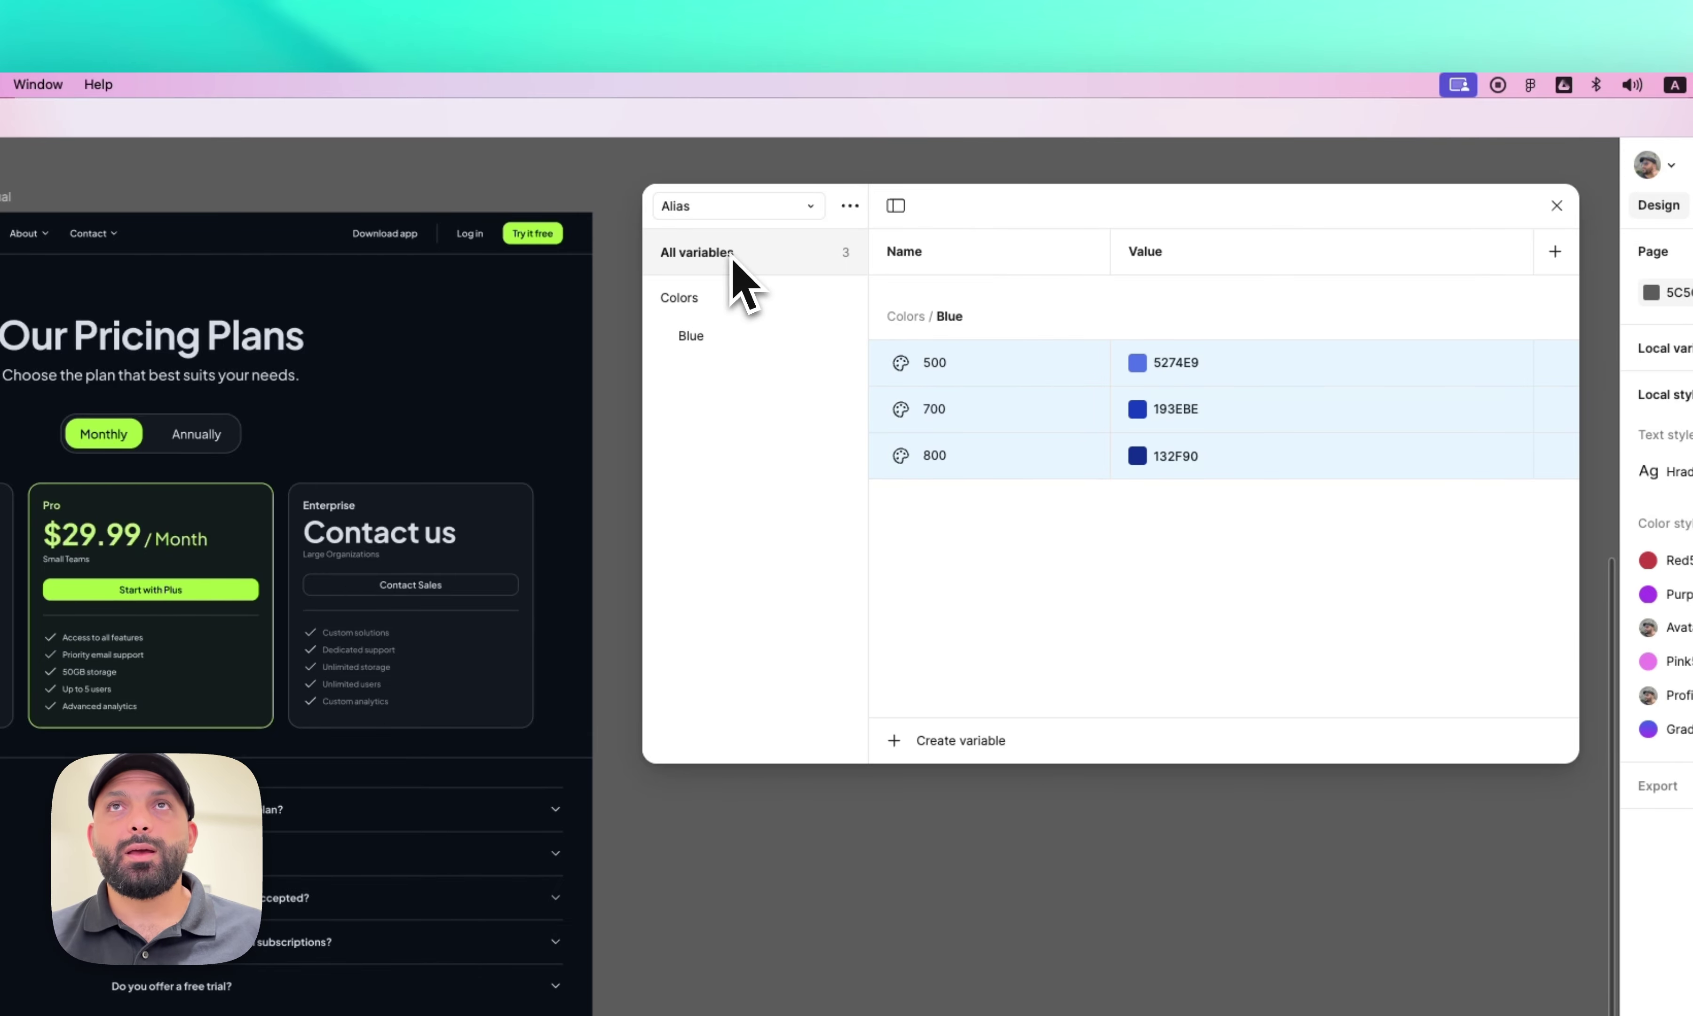
click(1031, 629)
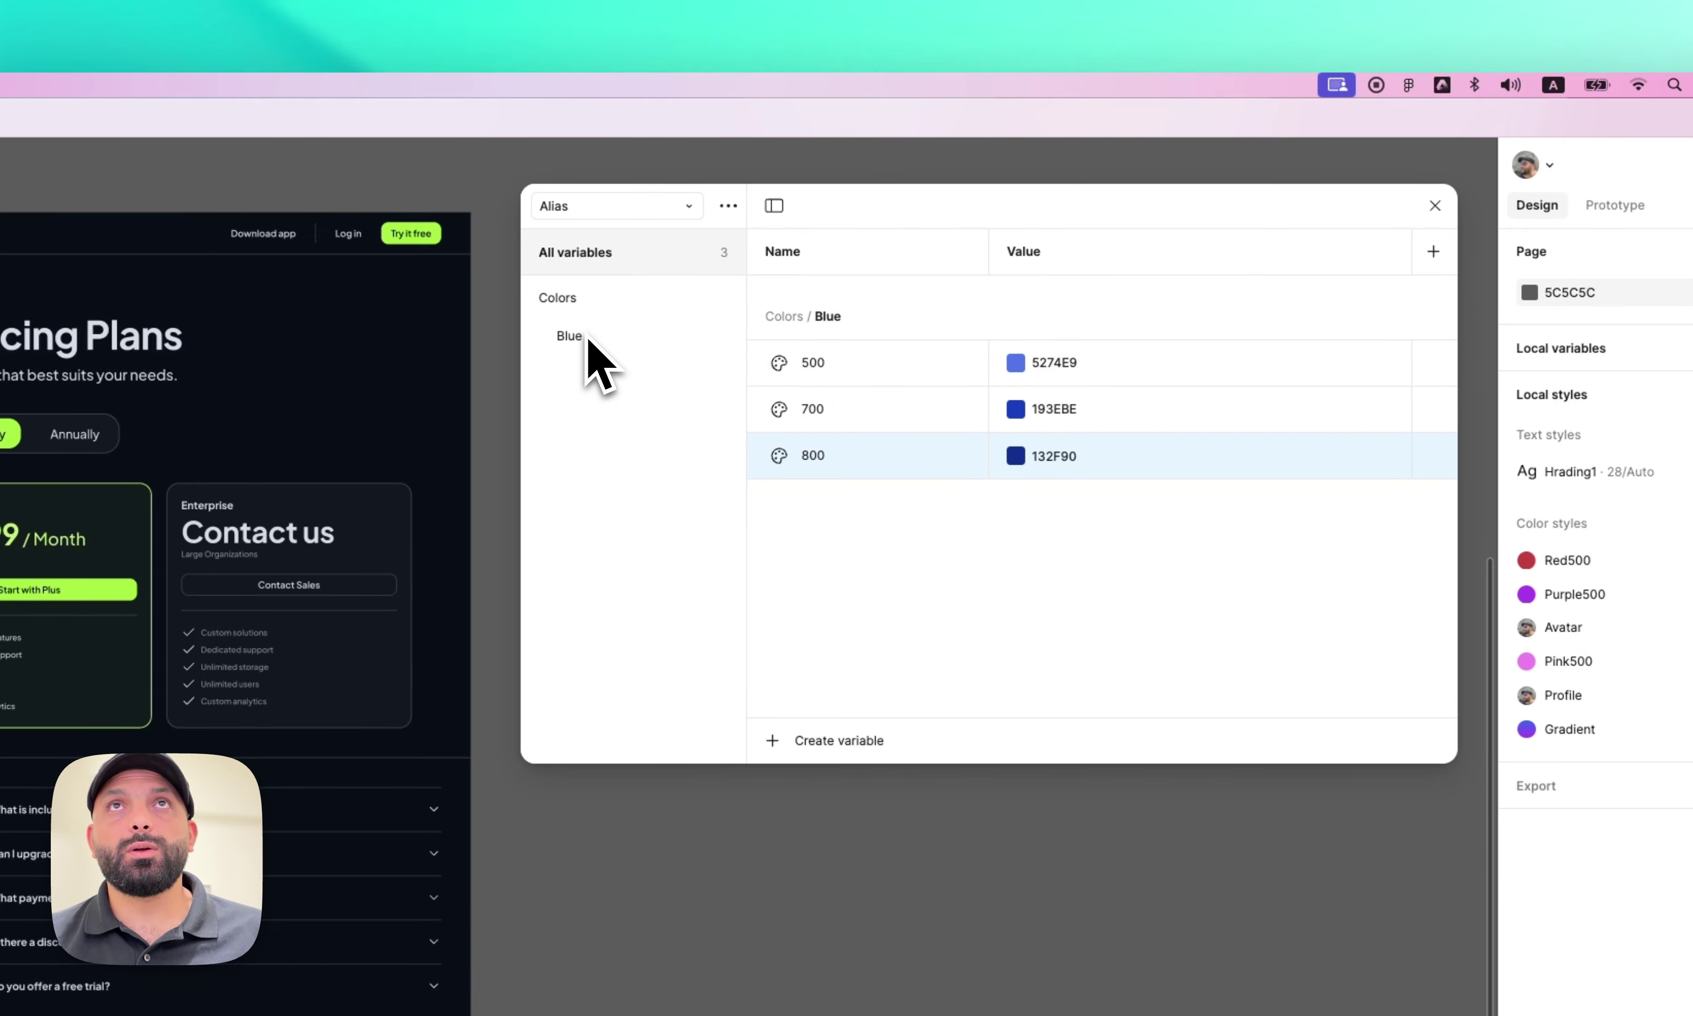
- Check the details of the 500 variable in the Primitives collection and view its Colors and Blue groups
click(605, 210)
click(621, 249)
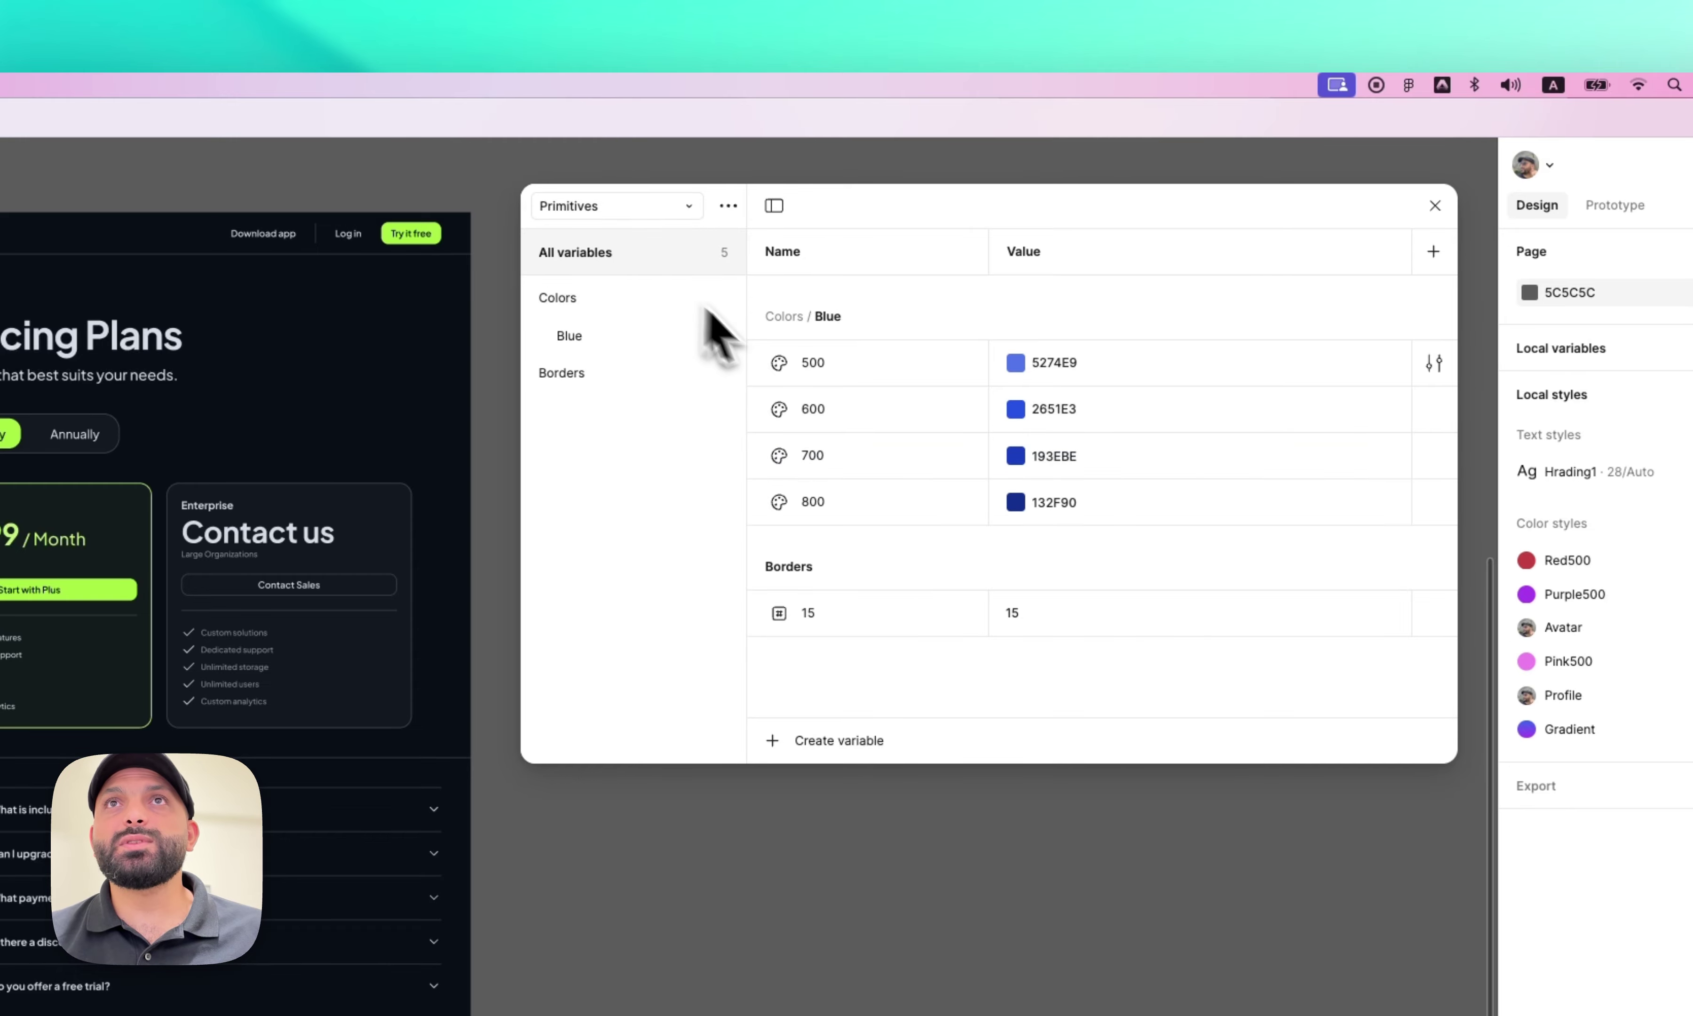
right_click(870, 363)
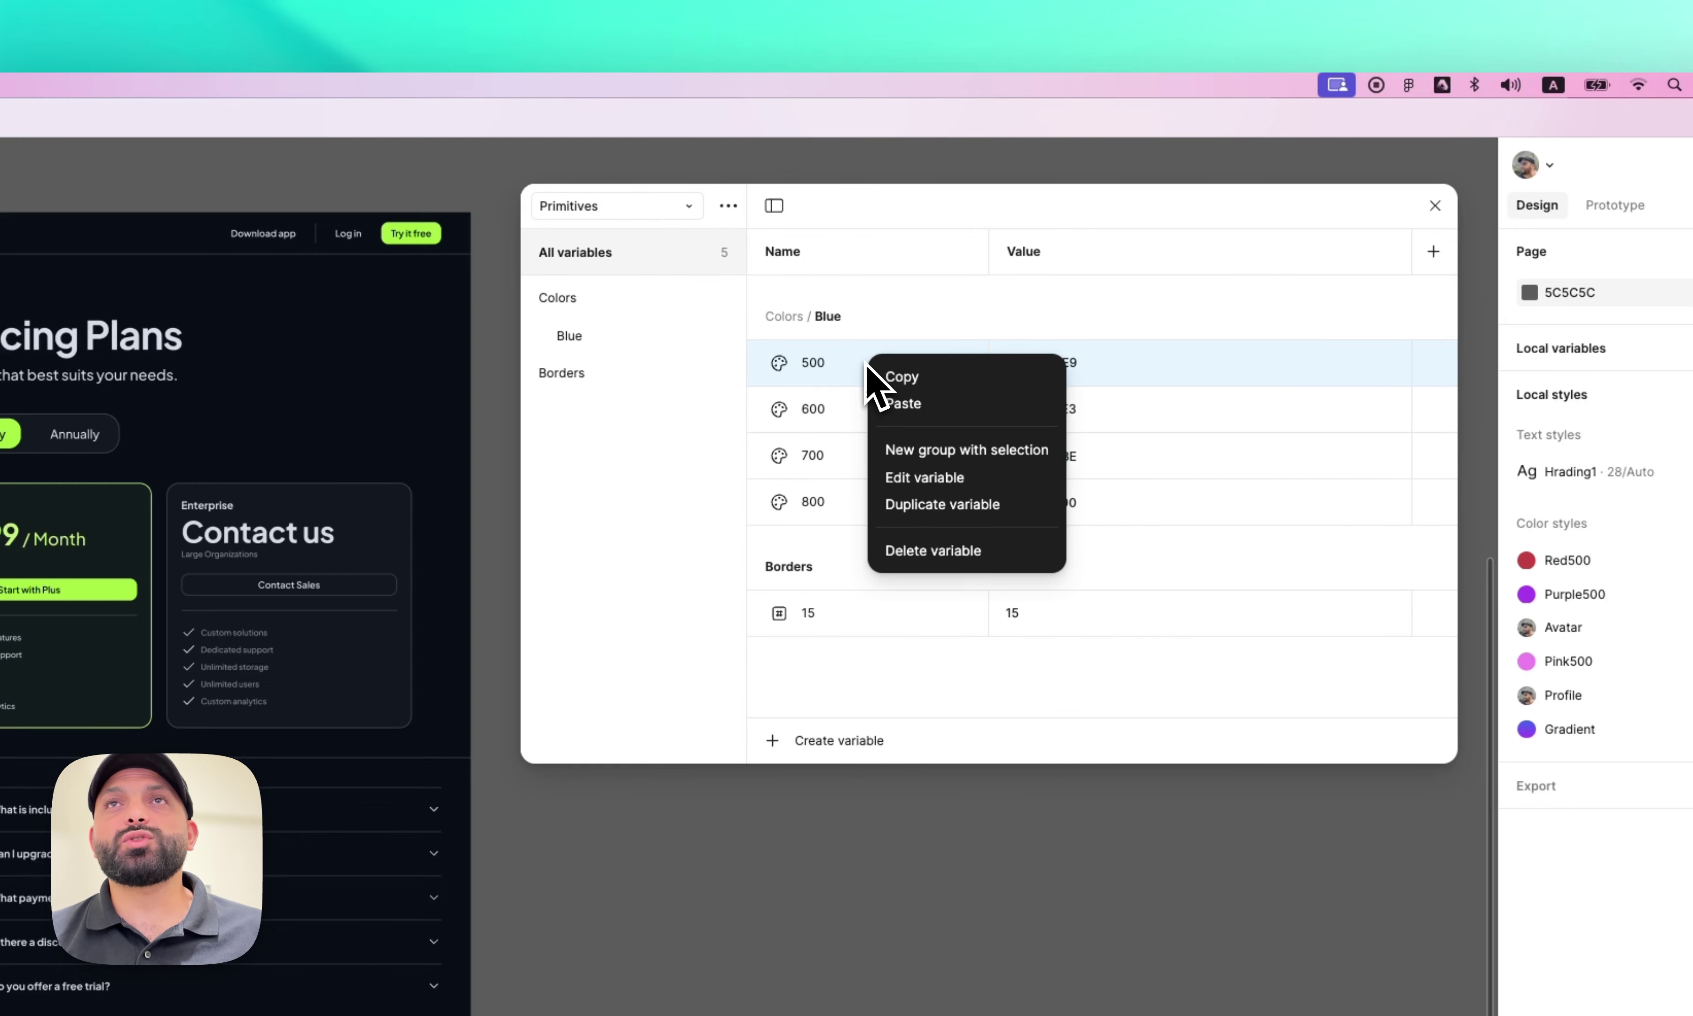
click(924, 481)
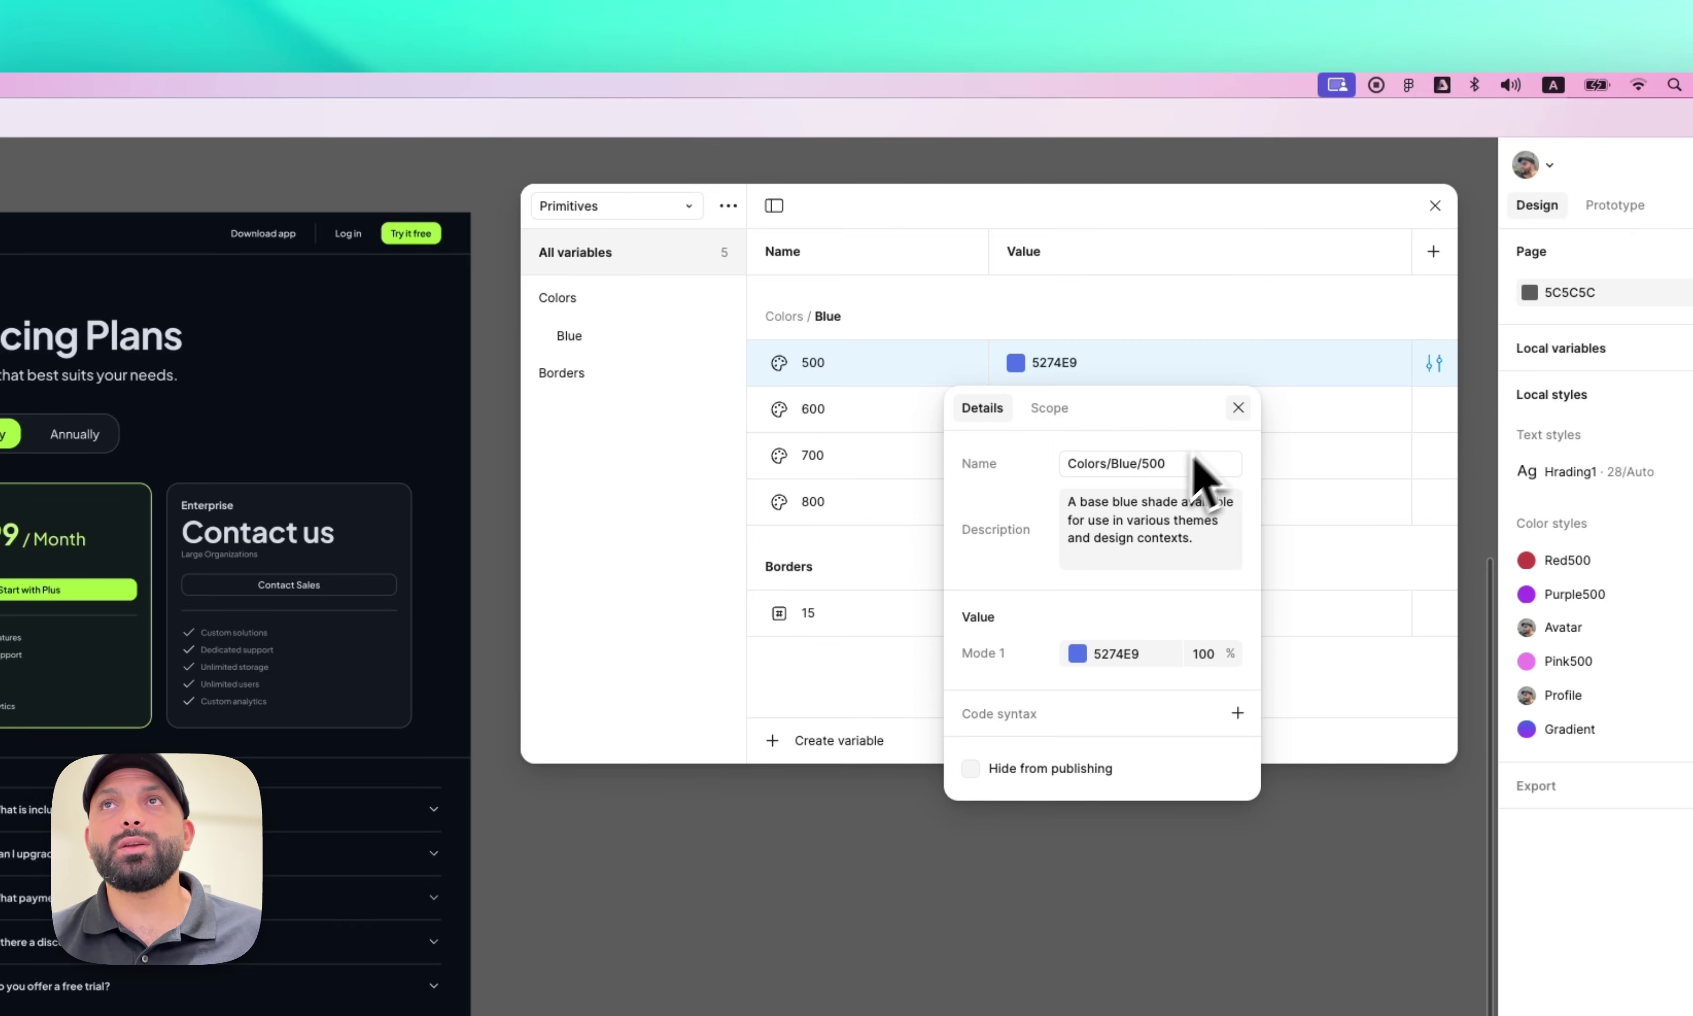
click(1238, 407)
click(570, 299)
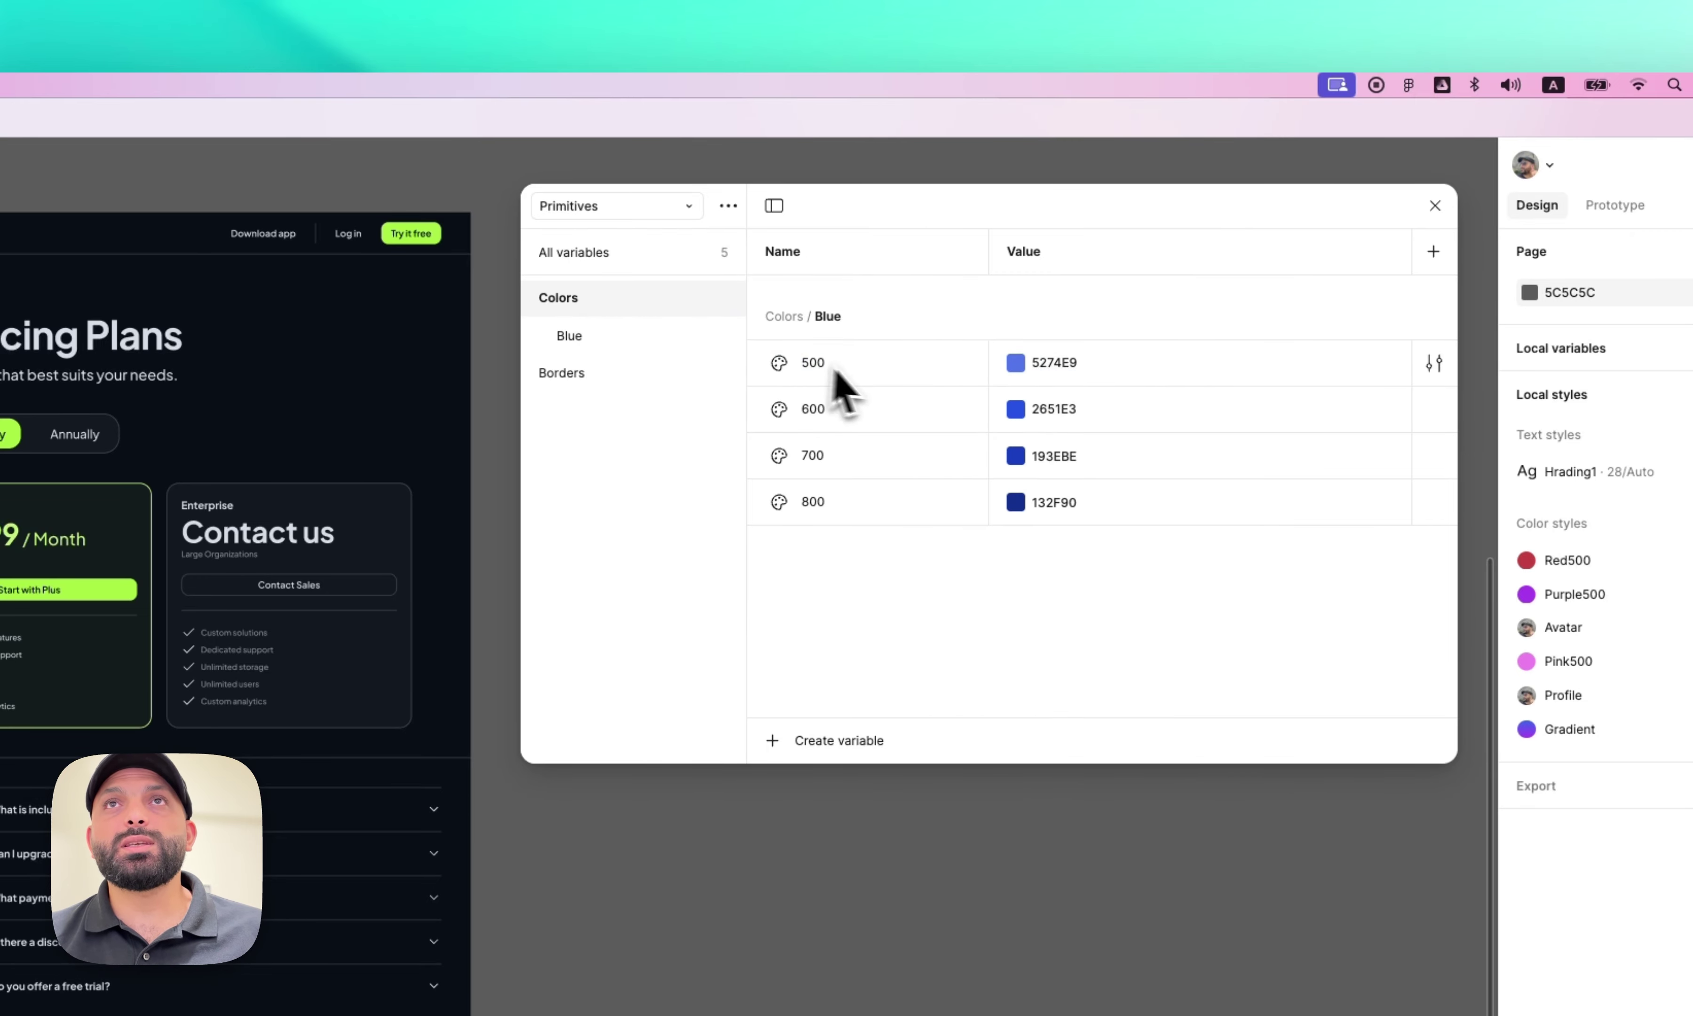
click(605, 343)
- In the Alias collection, rename the Colors group to Color and its Blue subgroup to Primary
click(622, 211)
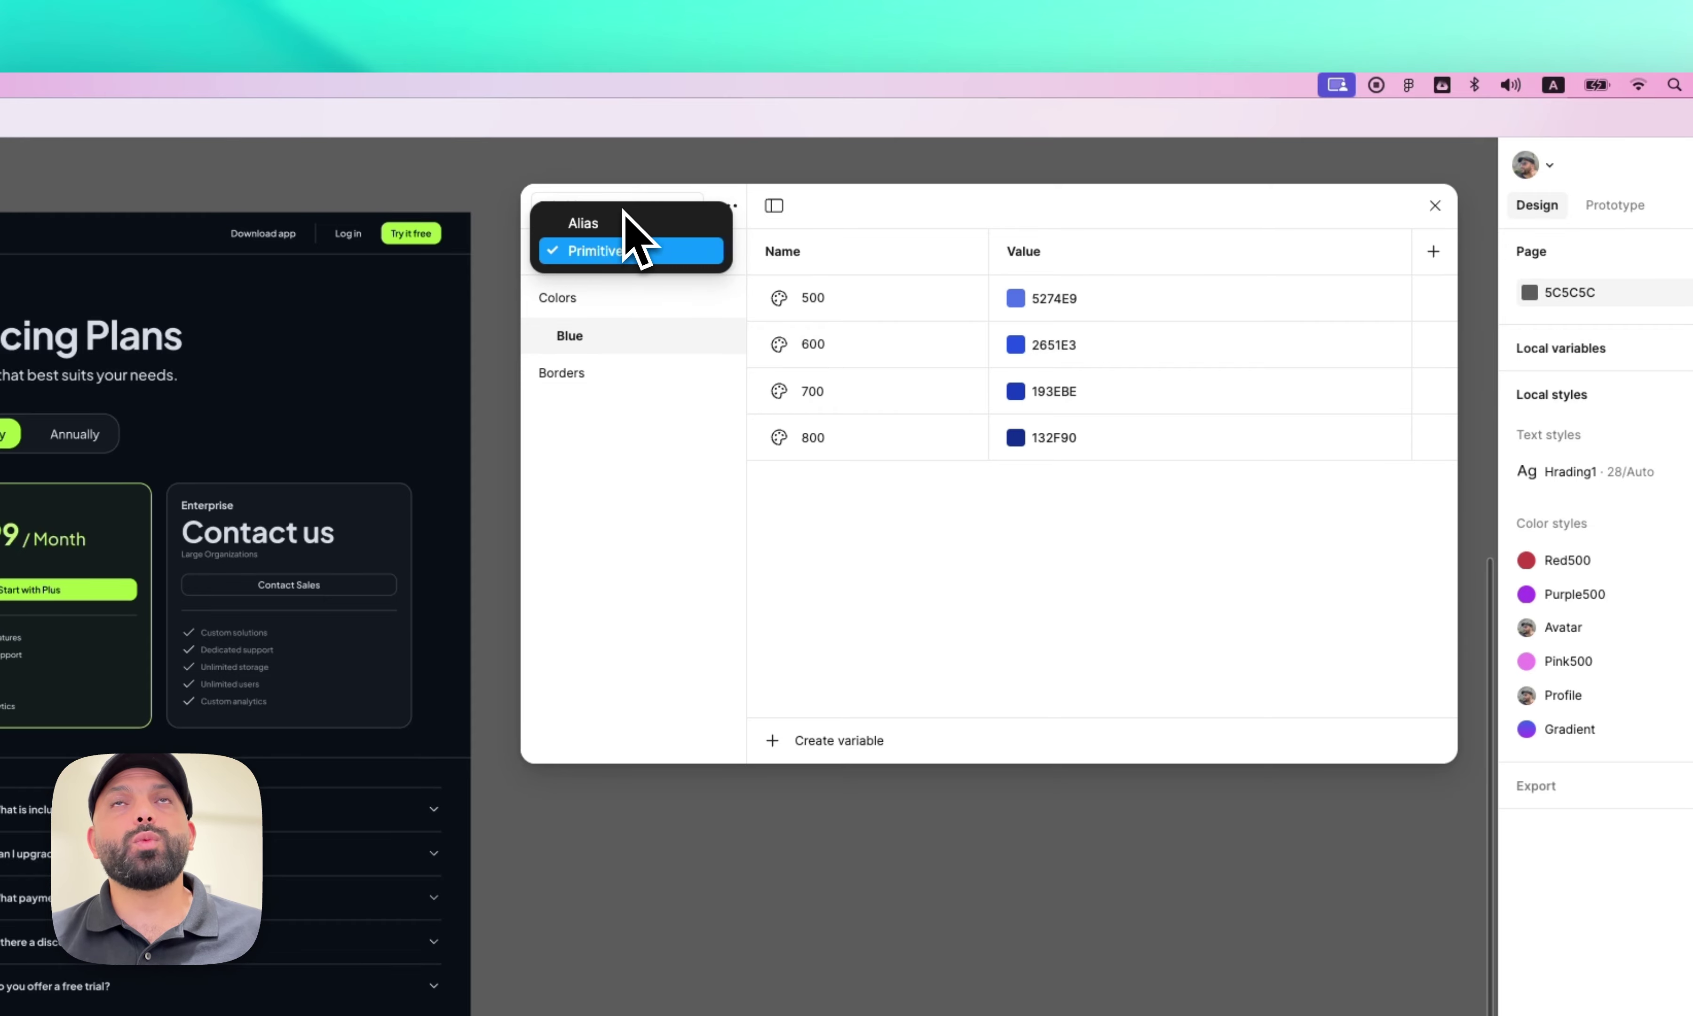
click(623, 223)
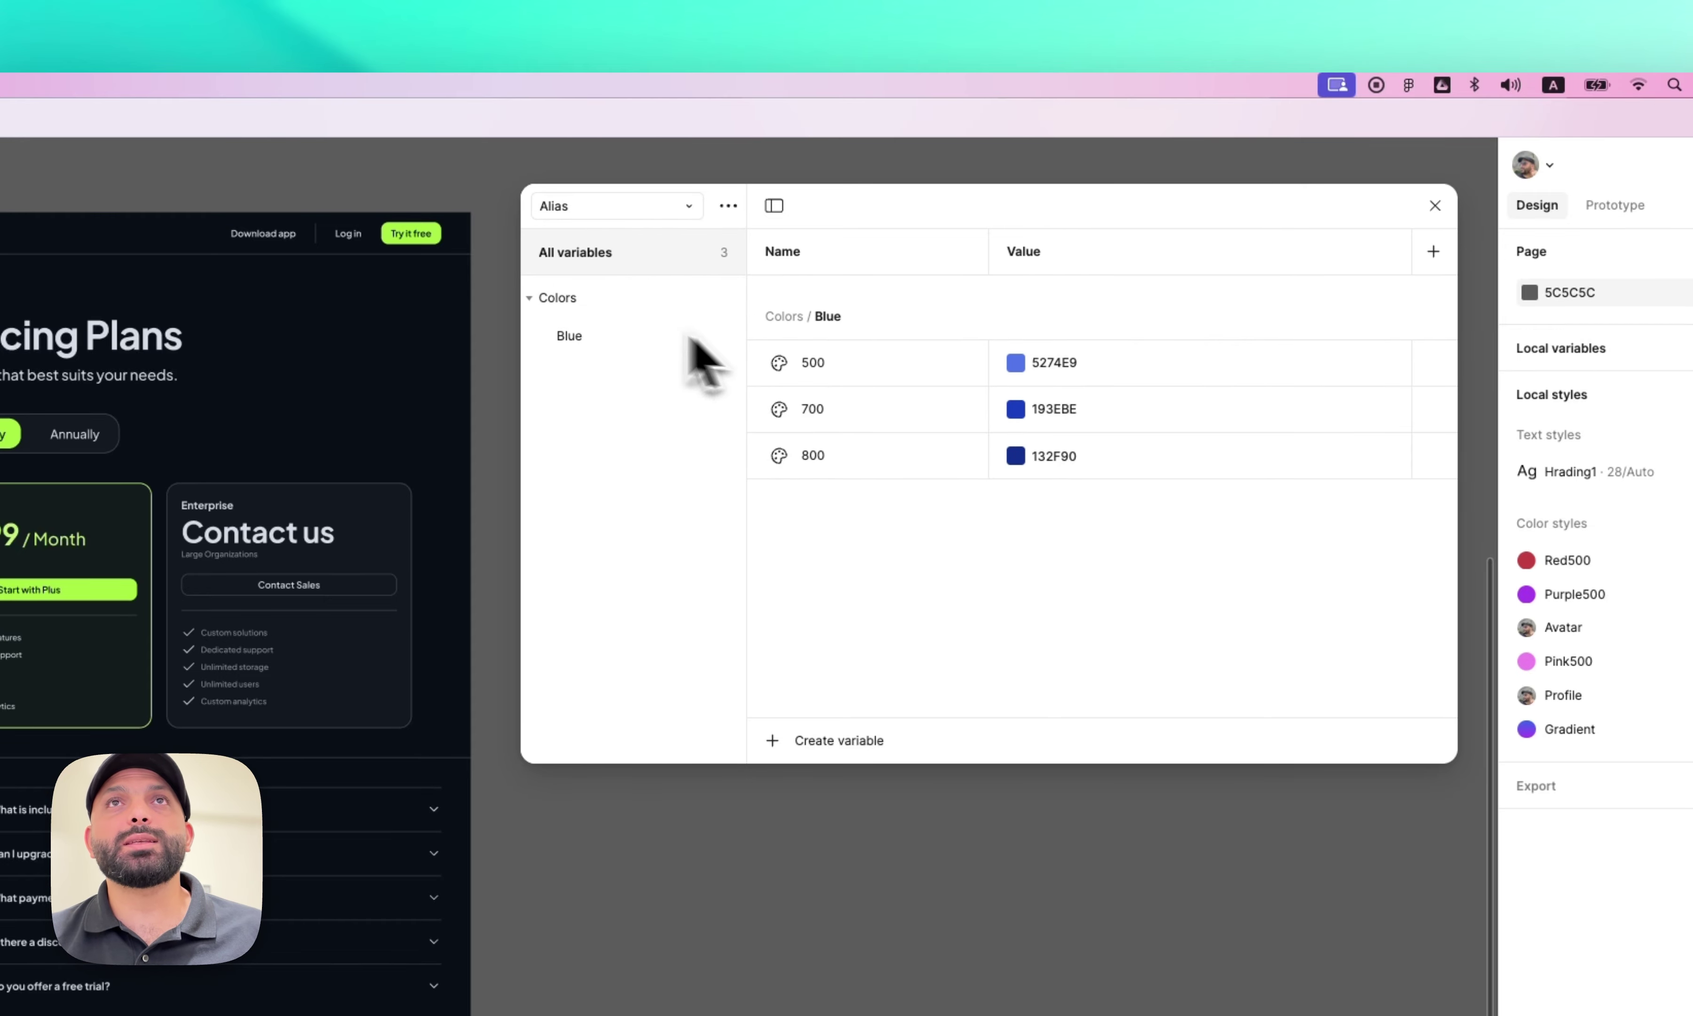
click(581, 303)
click(627, 340)
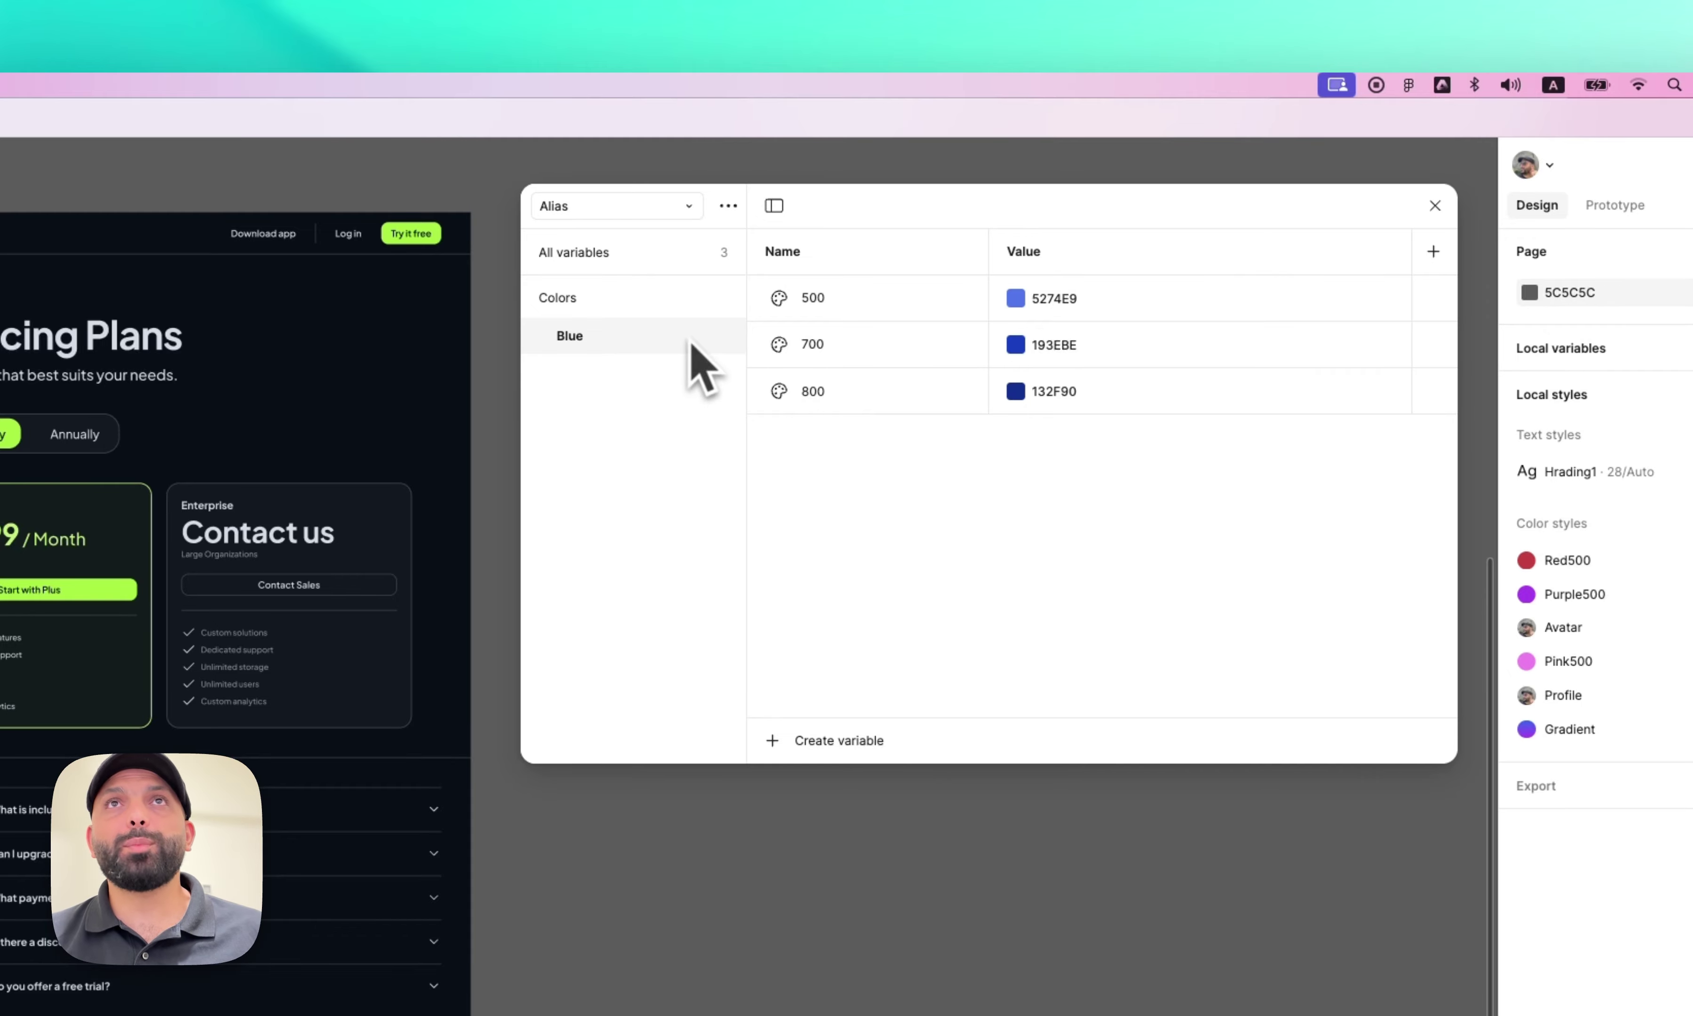
double_click(622, 300)
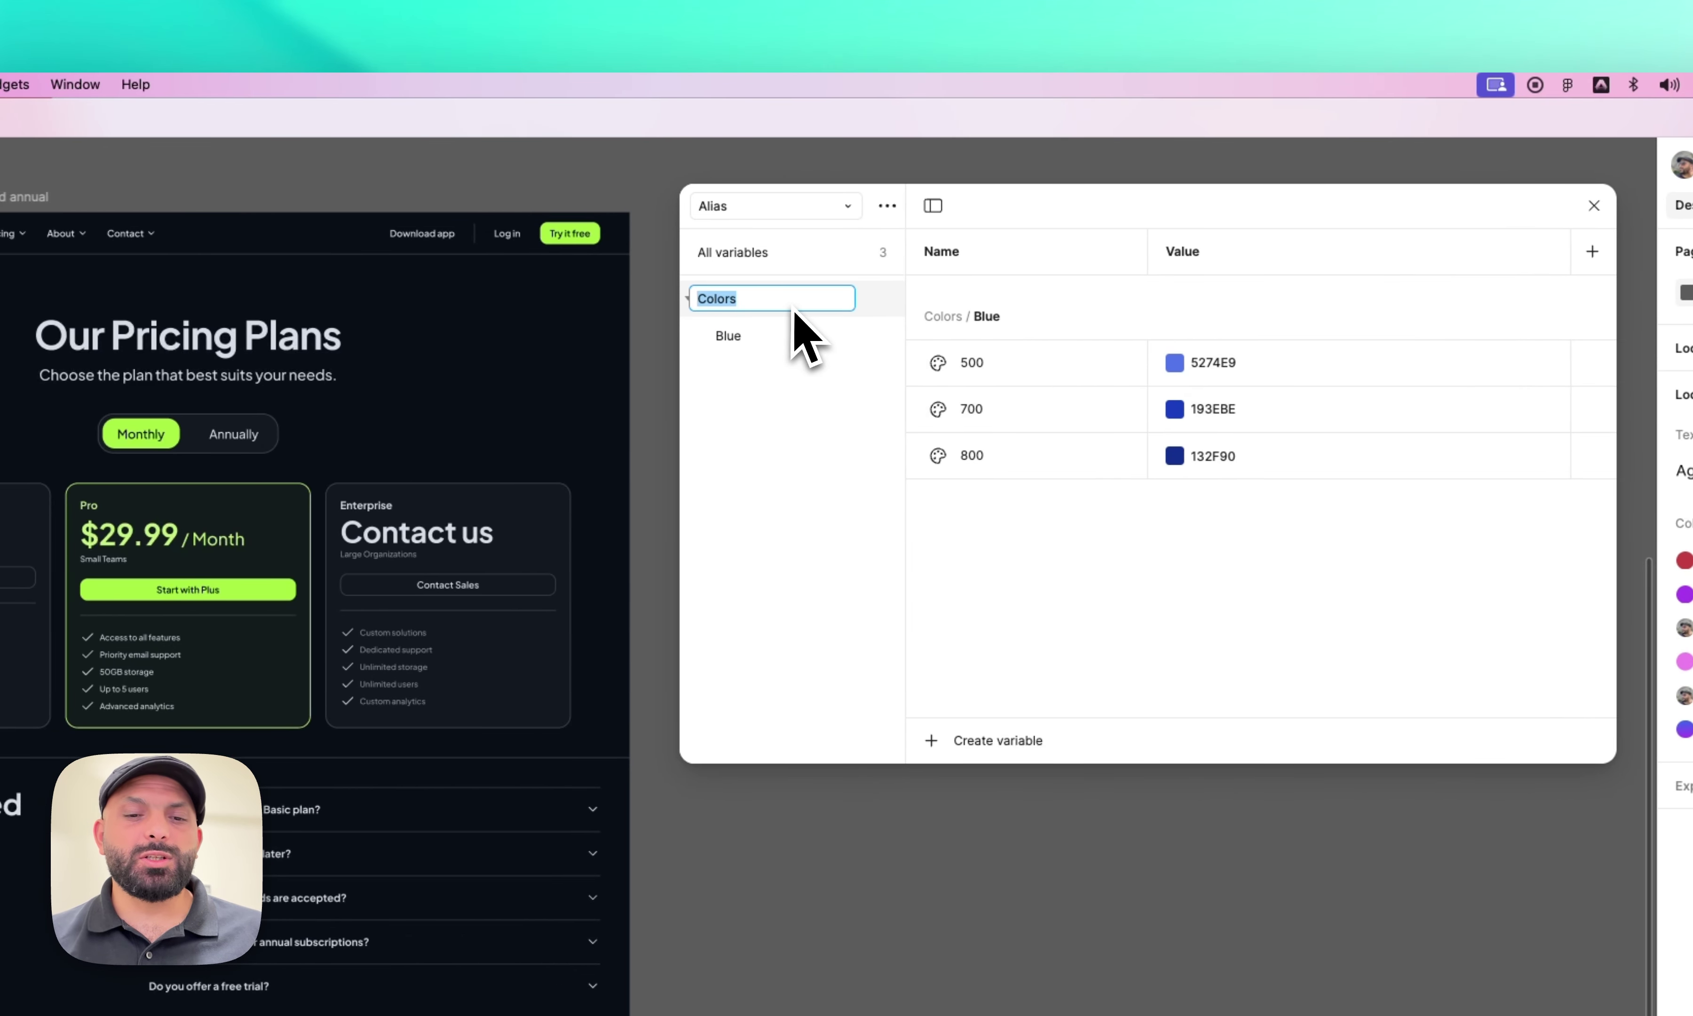
key(Right)
key(BackSpace)
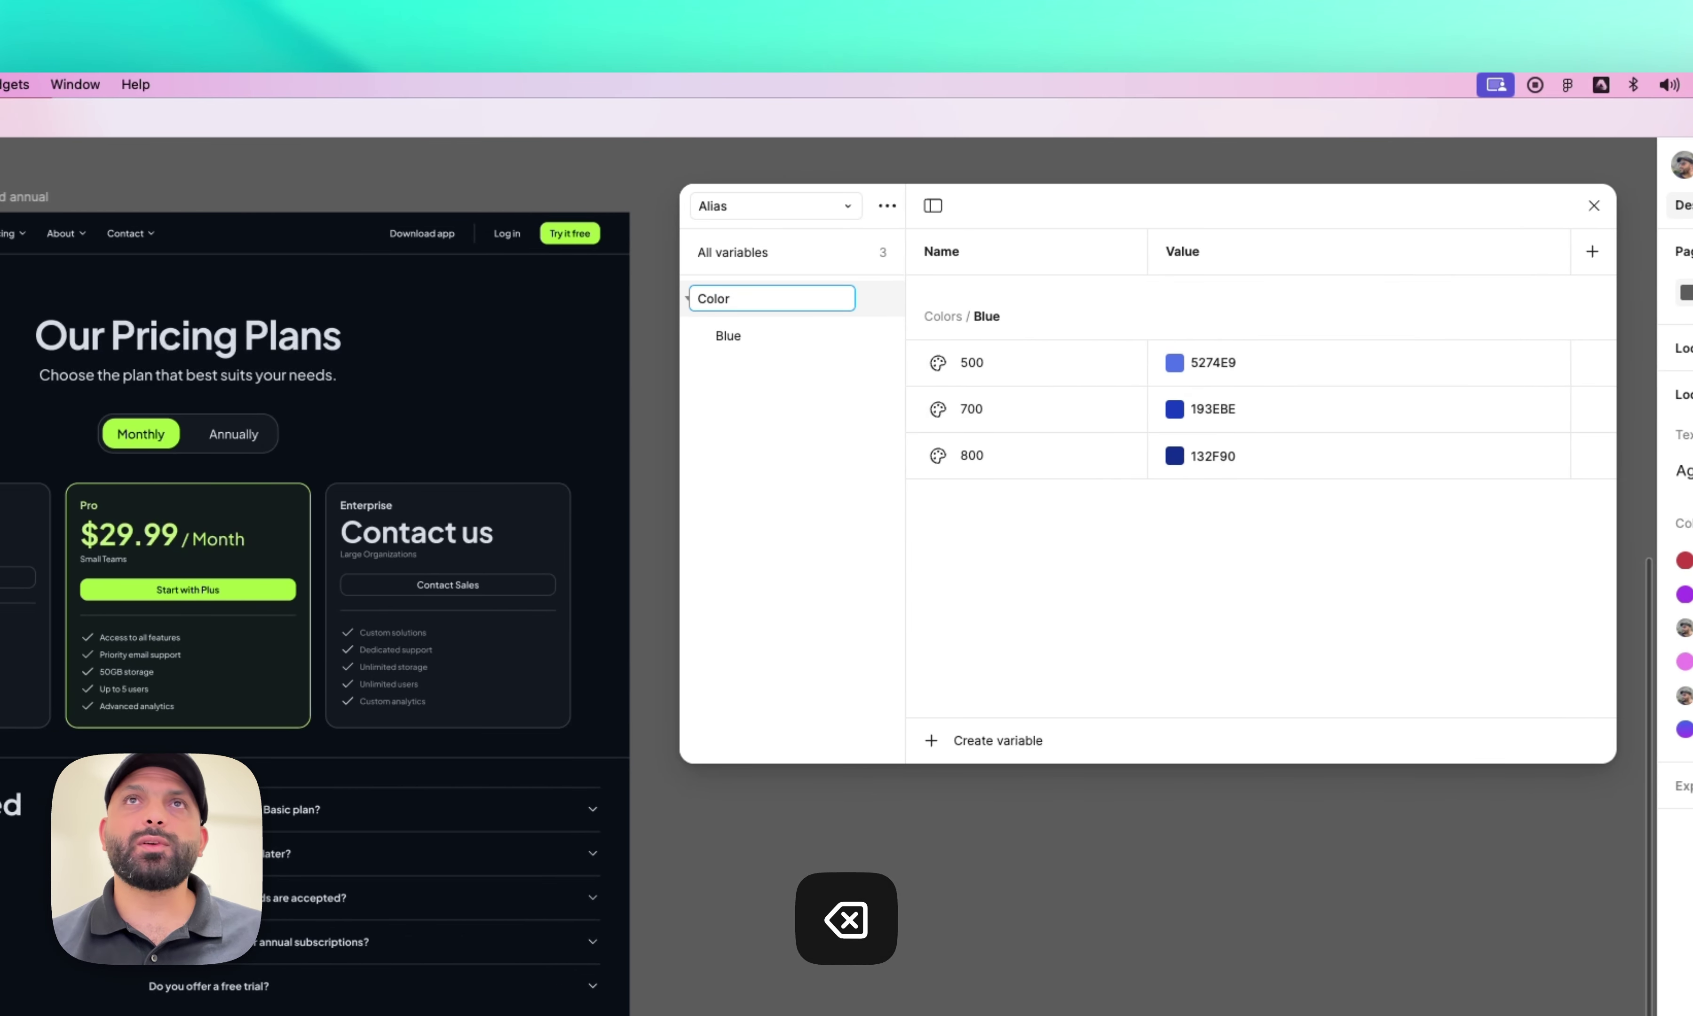
double_click(760, 342)
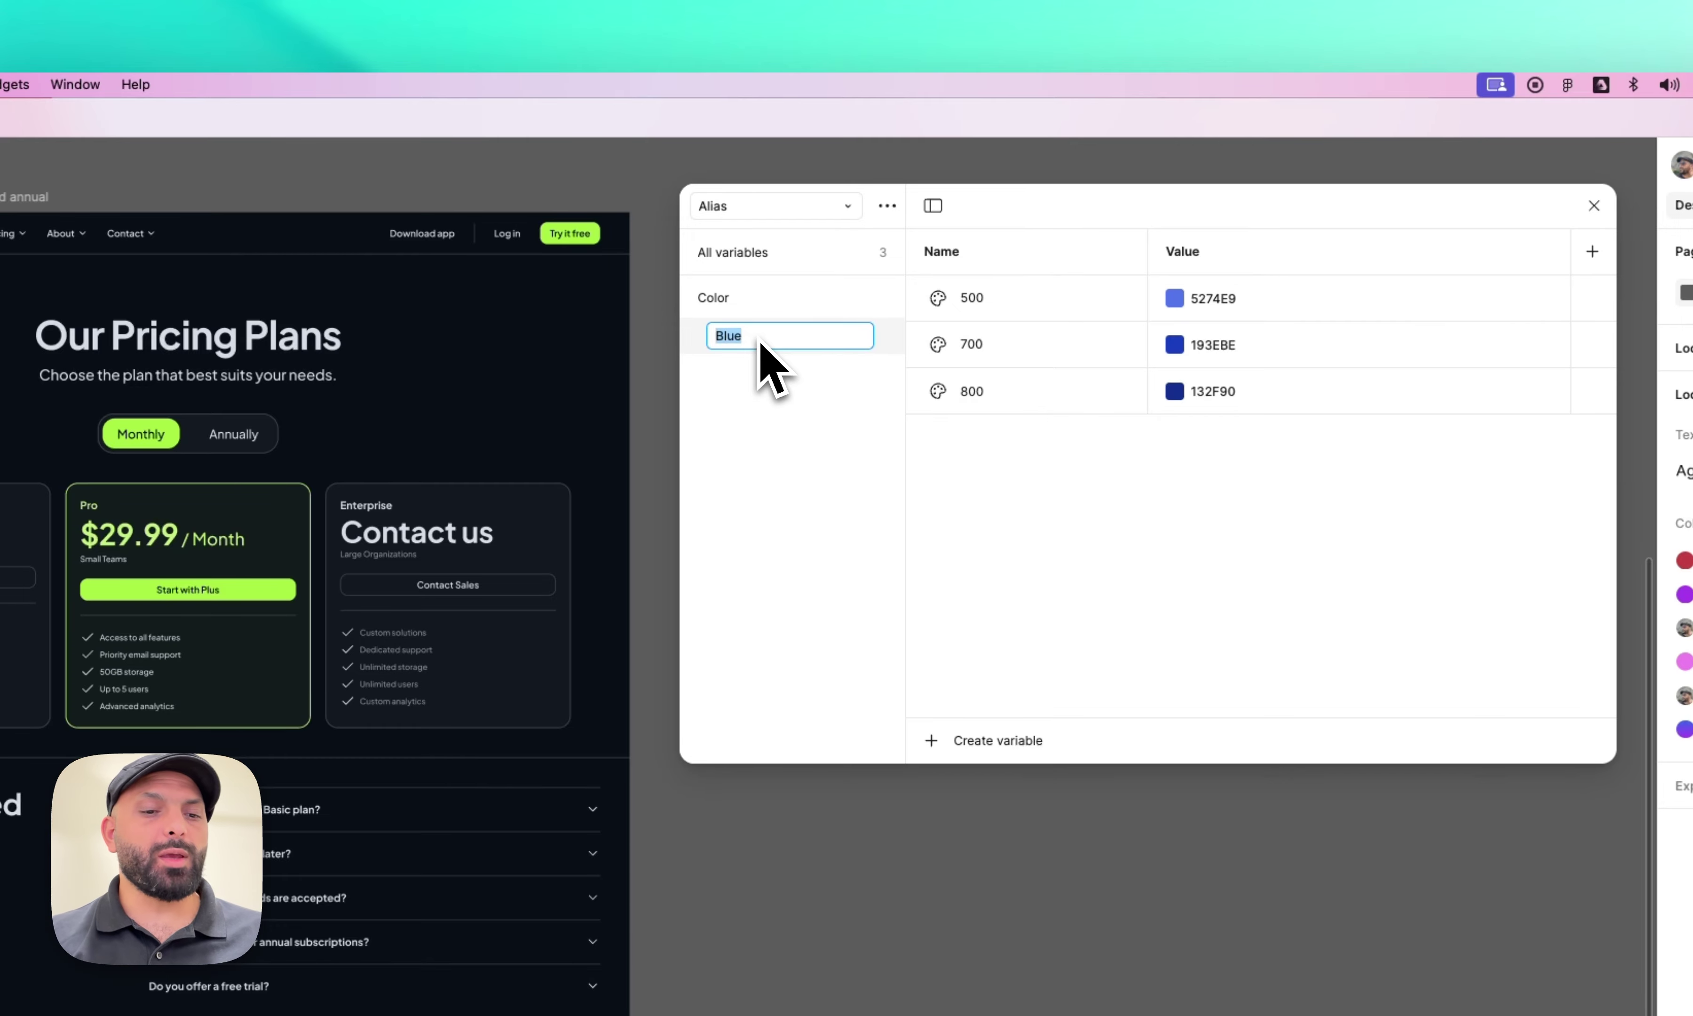
text(Primary)
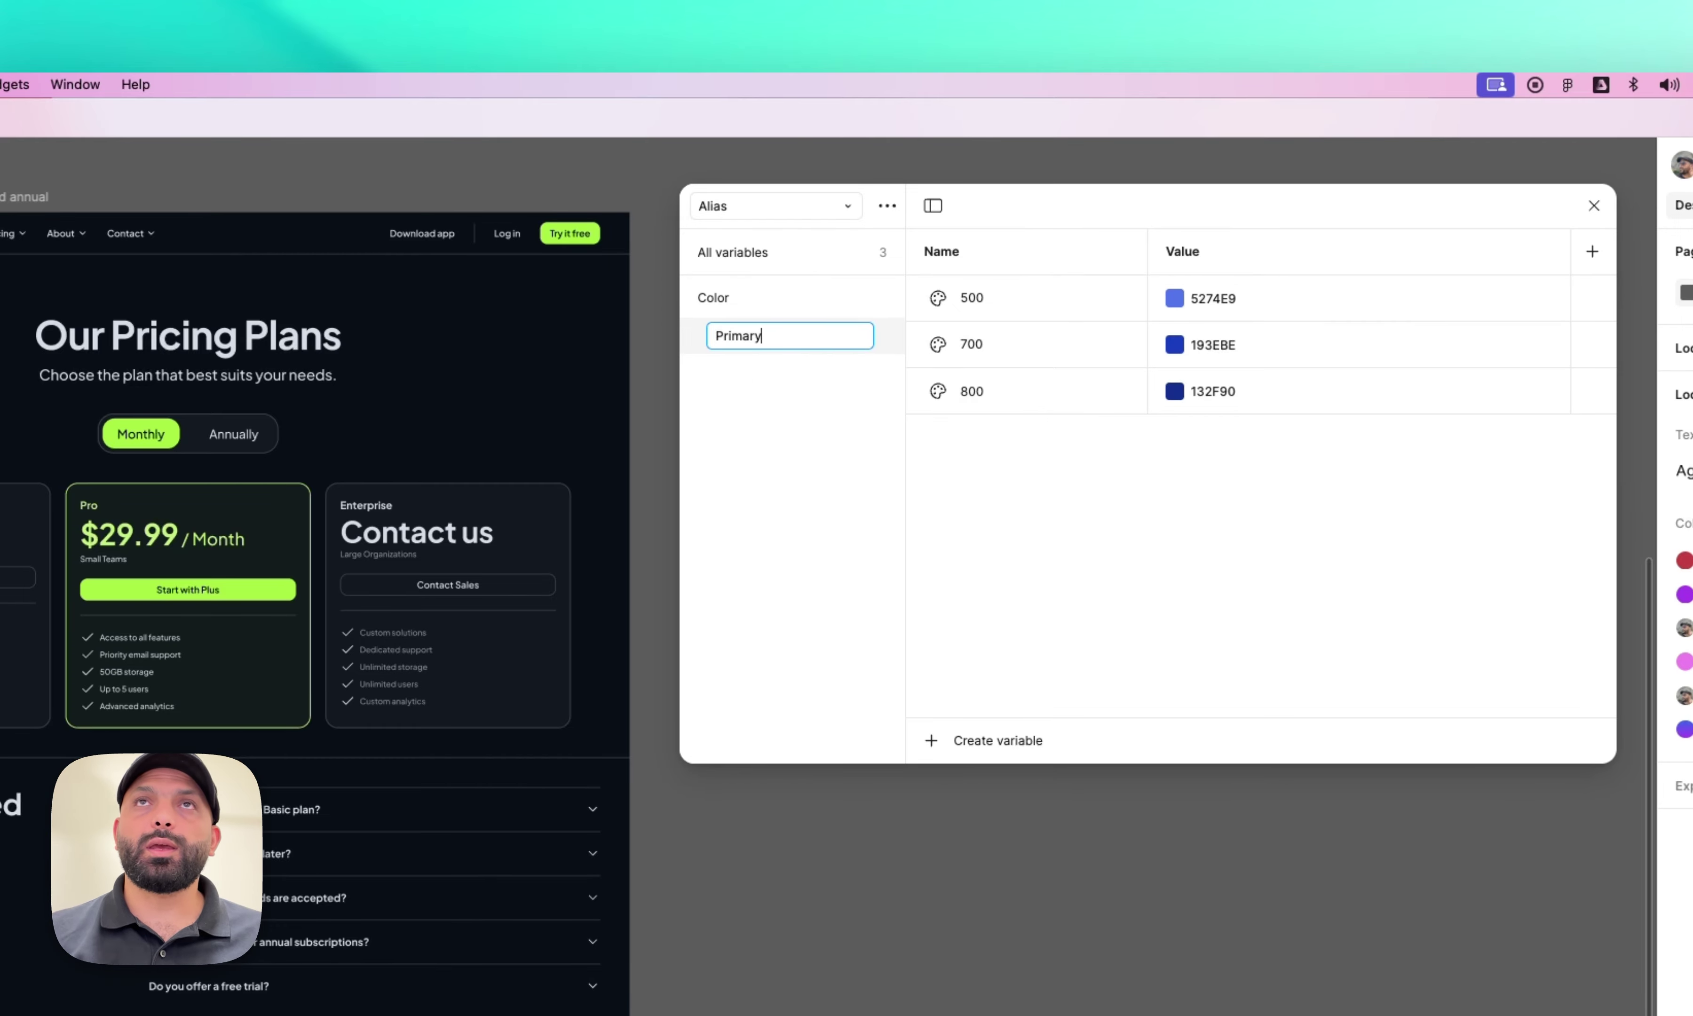
key(Return)
- Copy the 600 variable from the Primitives collection's Blue group and return to the Alias collection
click(827, 206)
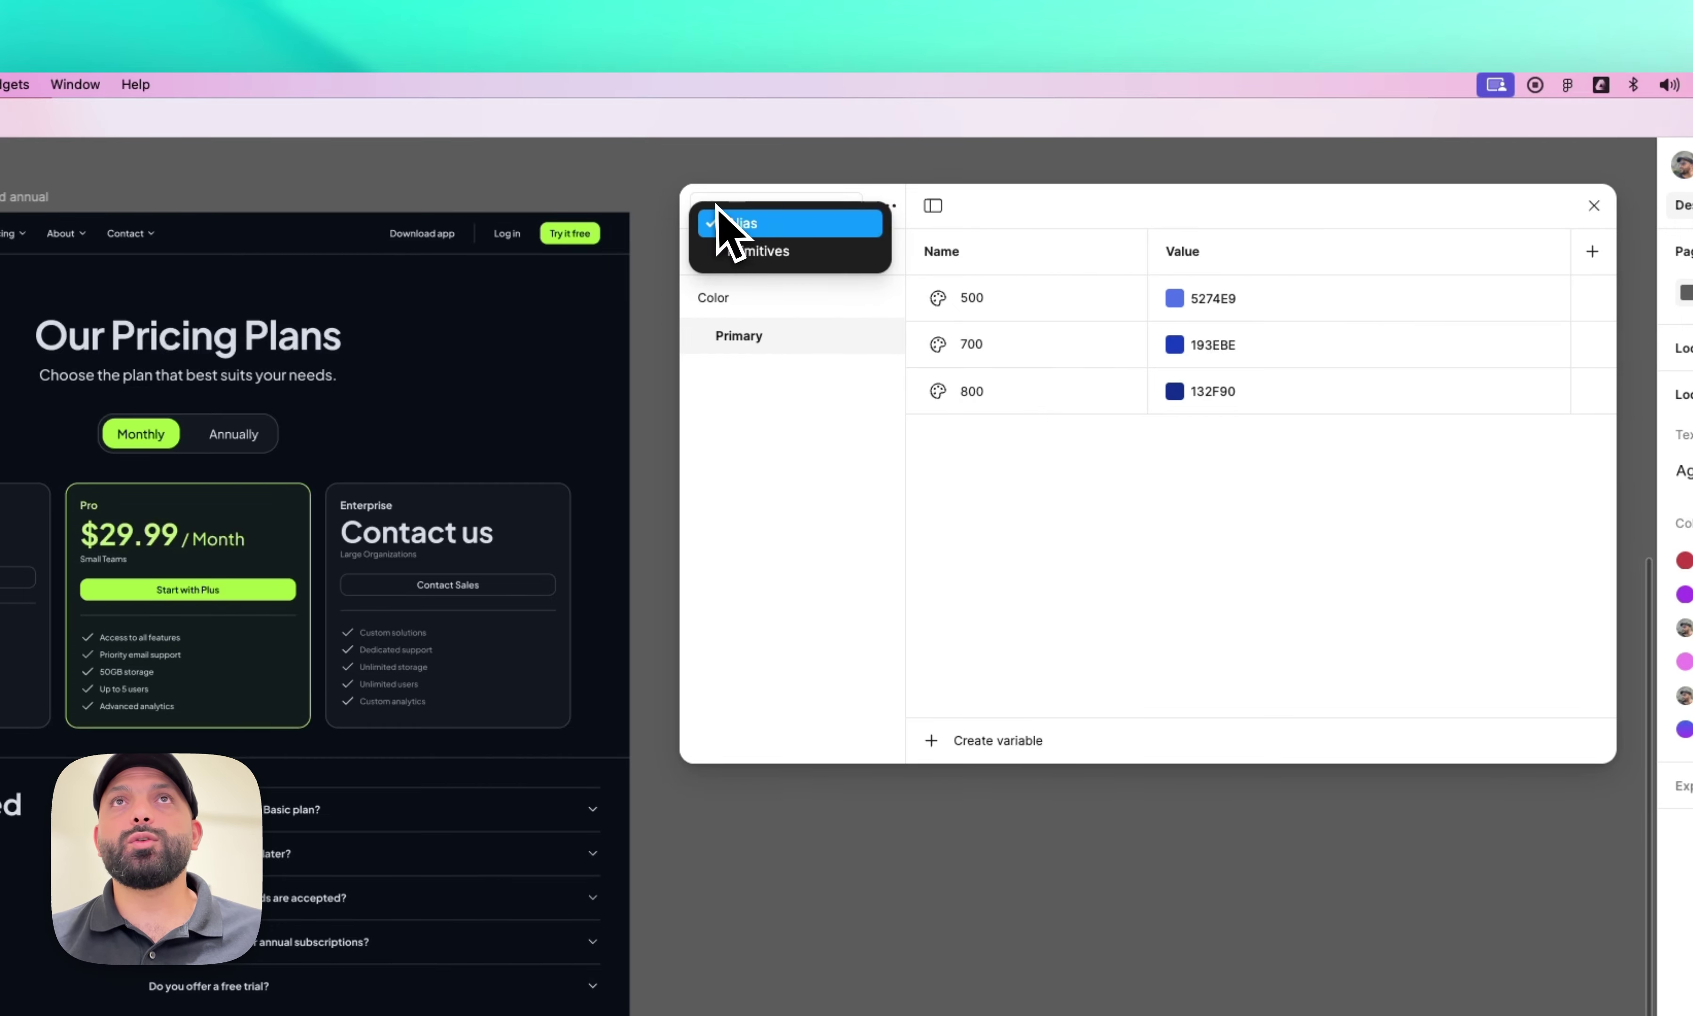
click(769, 253)
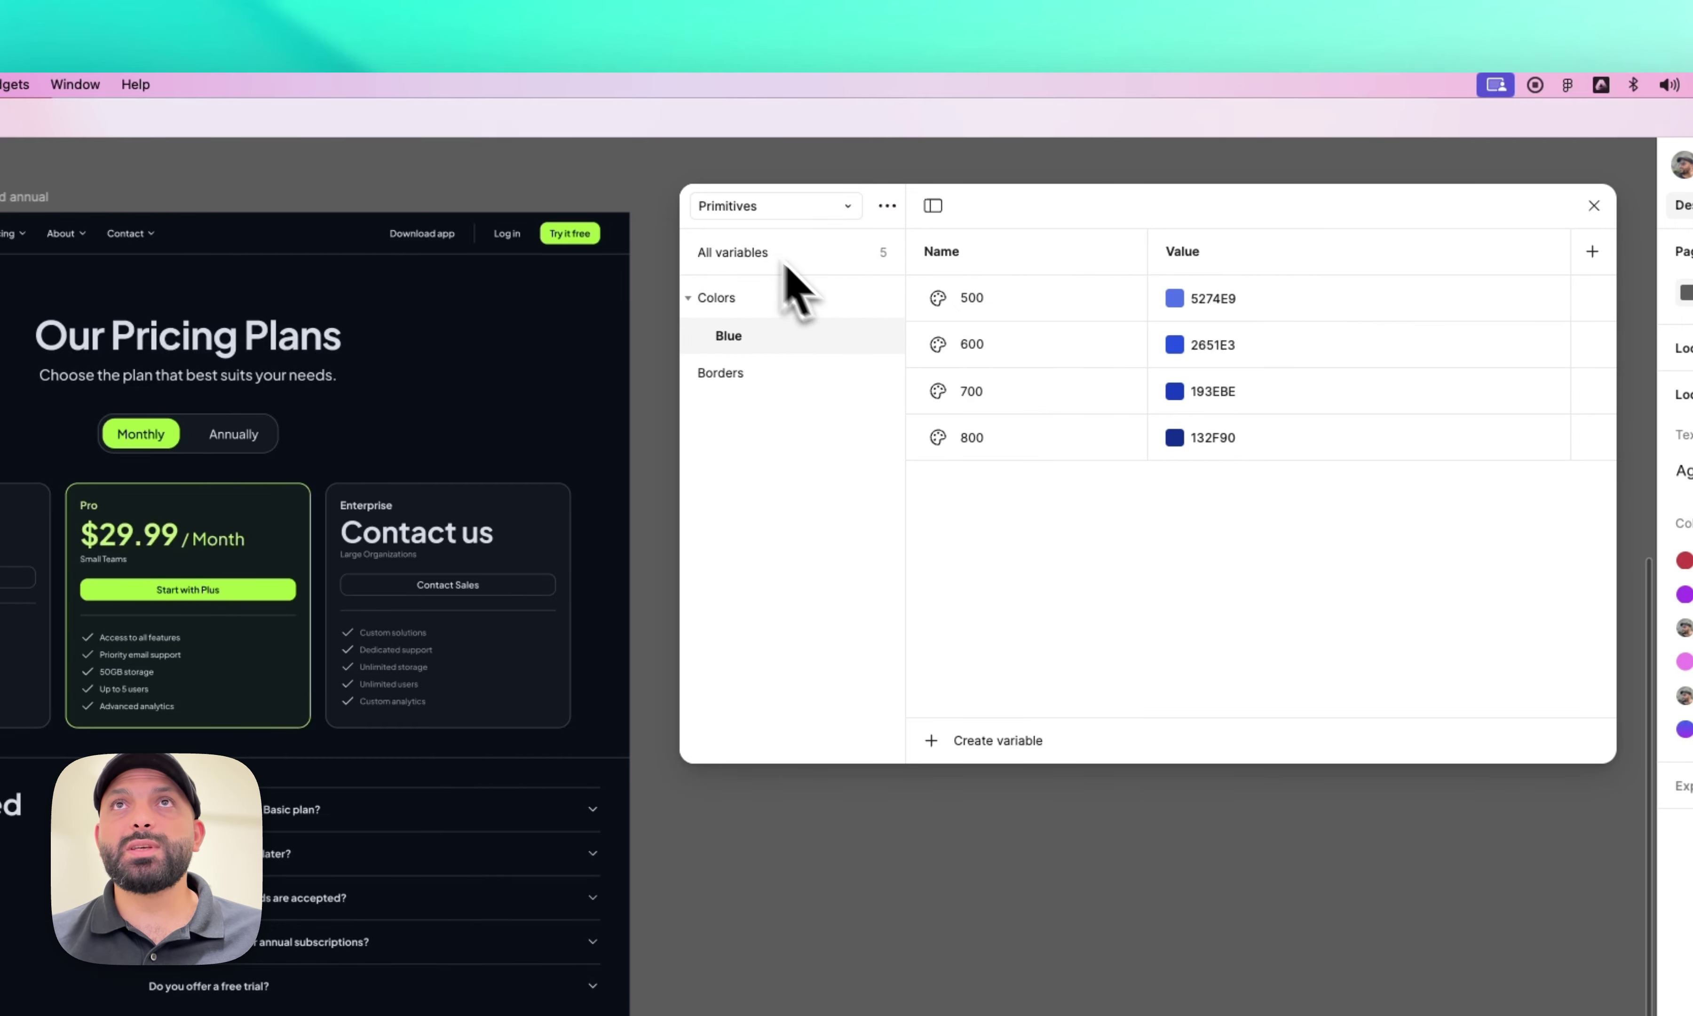
right_click(1011, 347)
key(Escape)
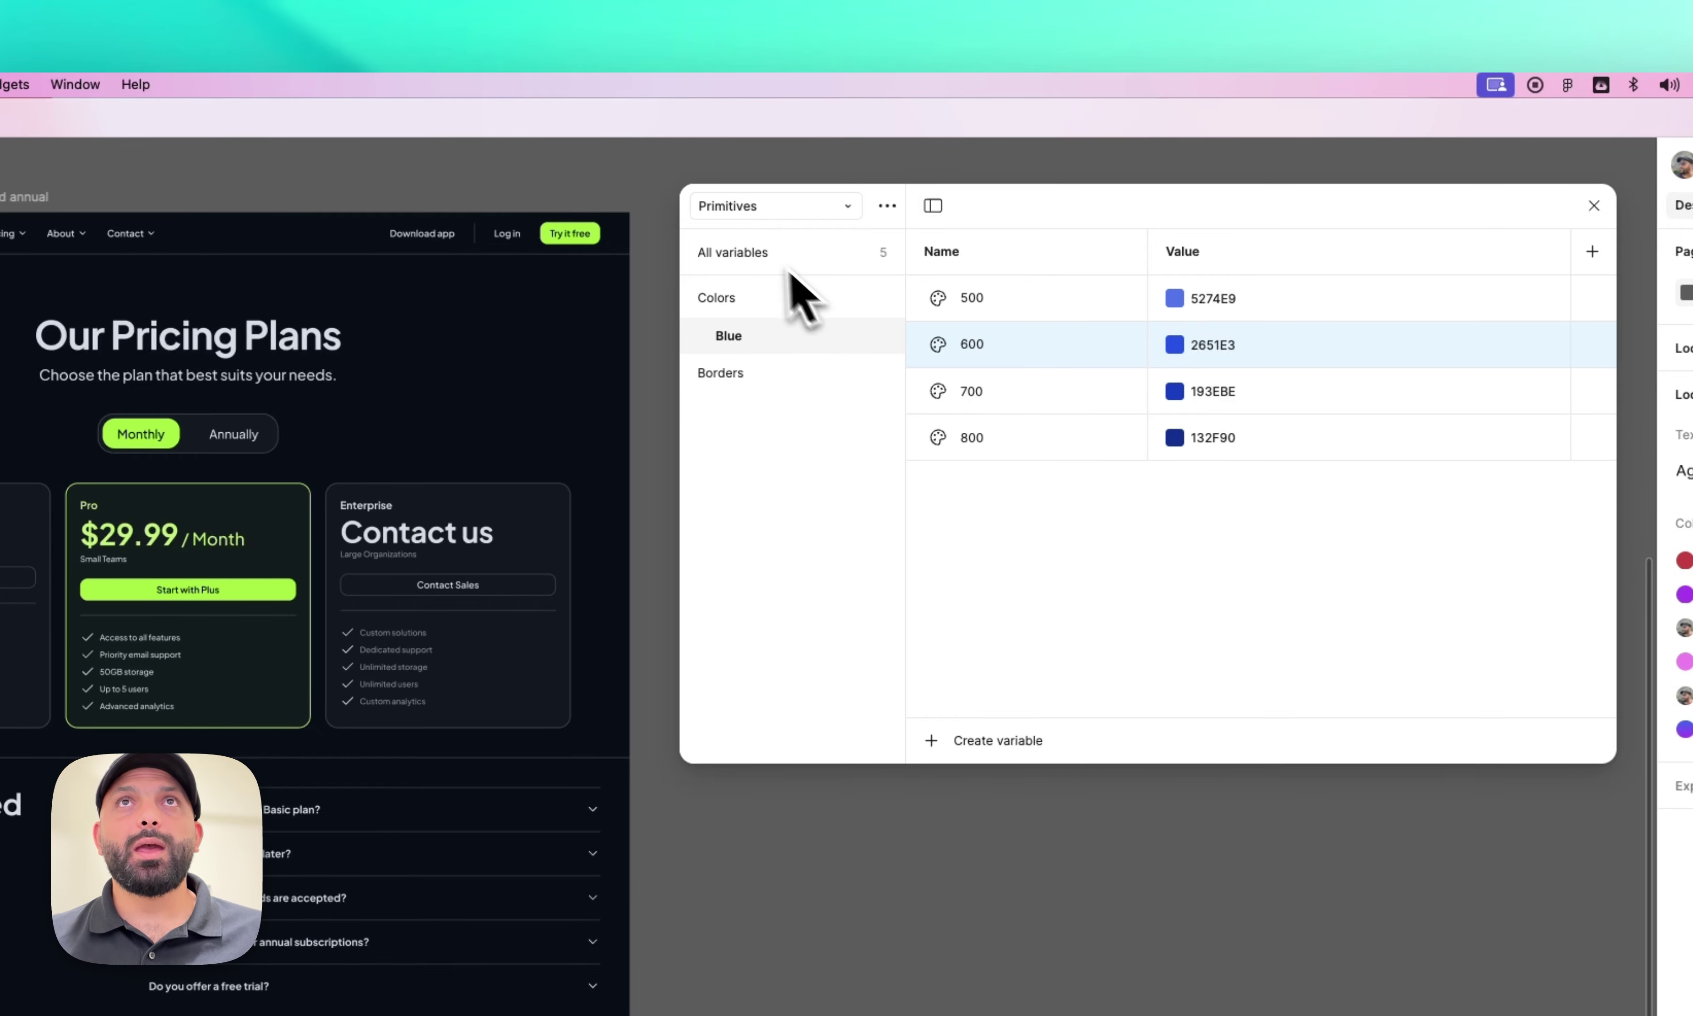
click(763, 206)
click(748, 219)
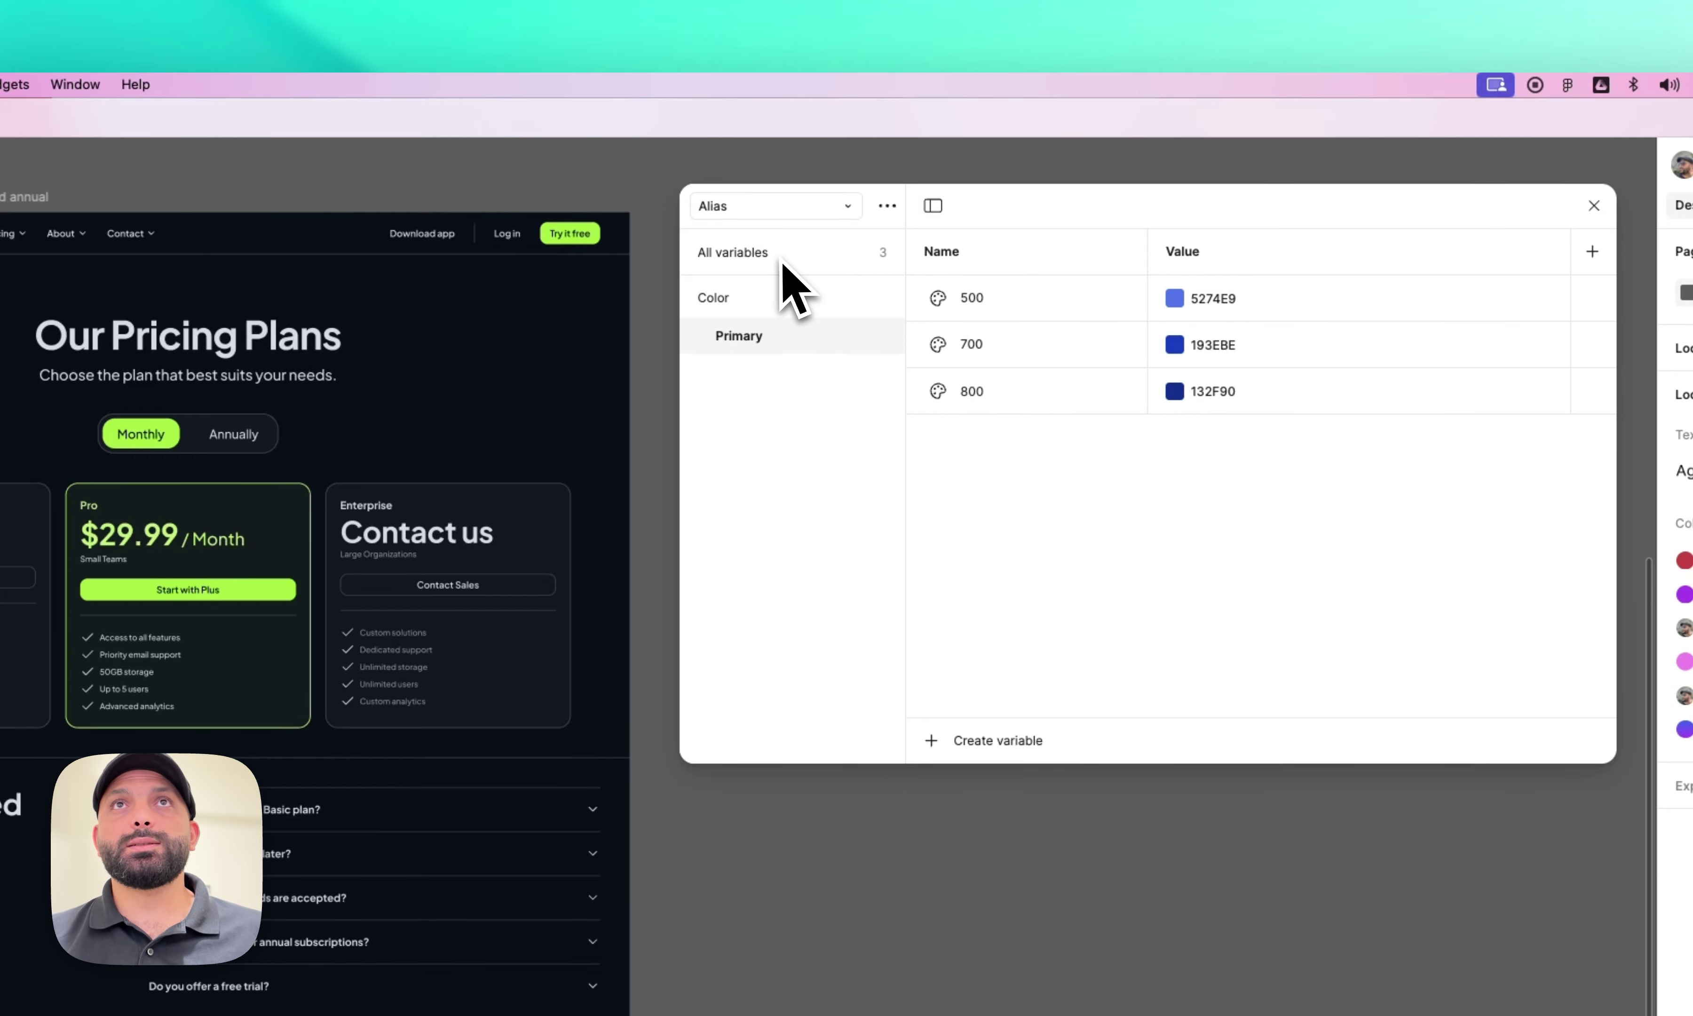
- Paste the copied 600 variable while all Alias variables are shown, and delete that copy
click(764, 281)
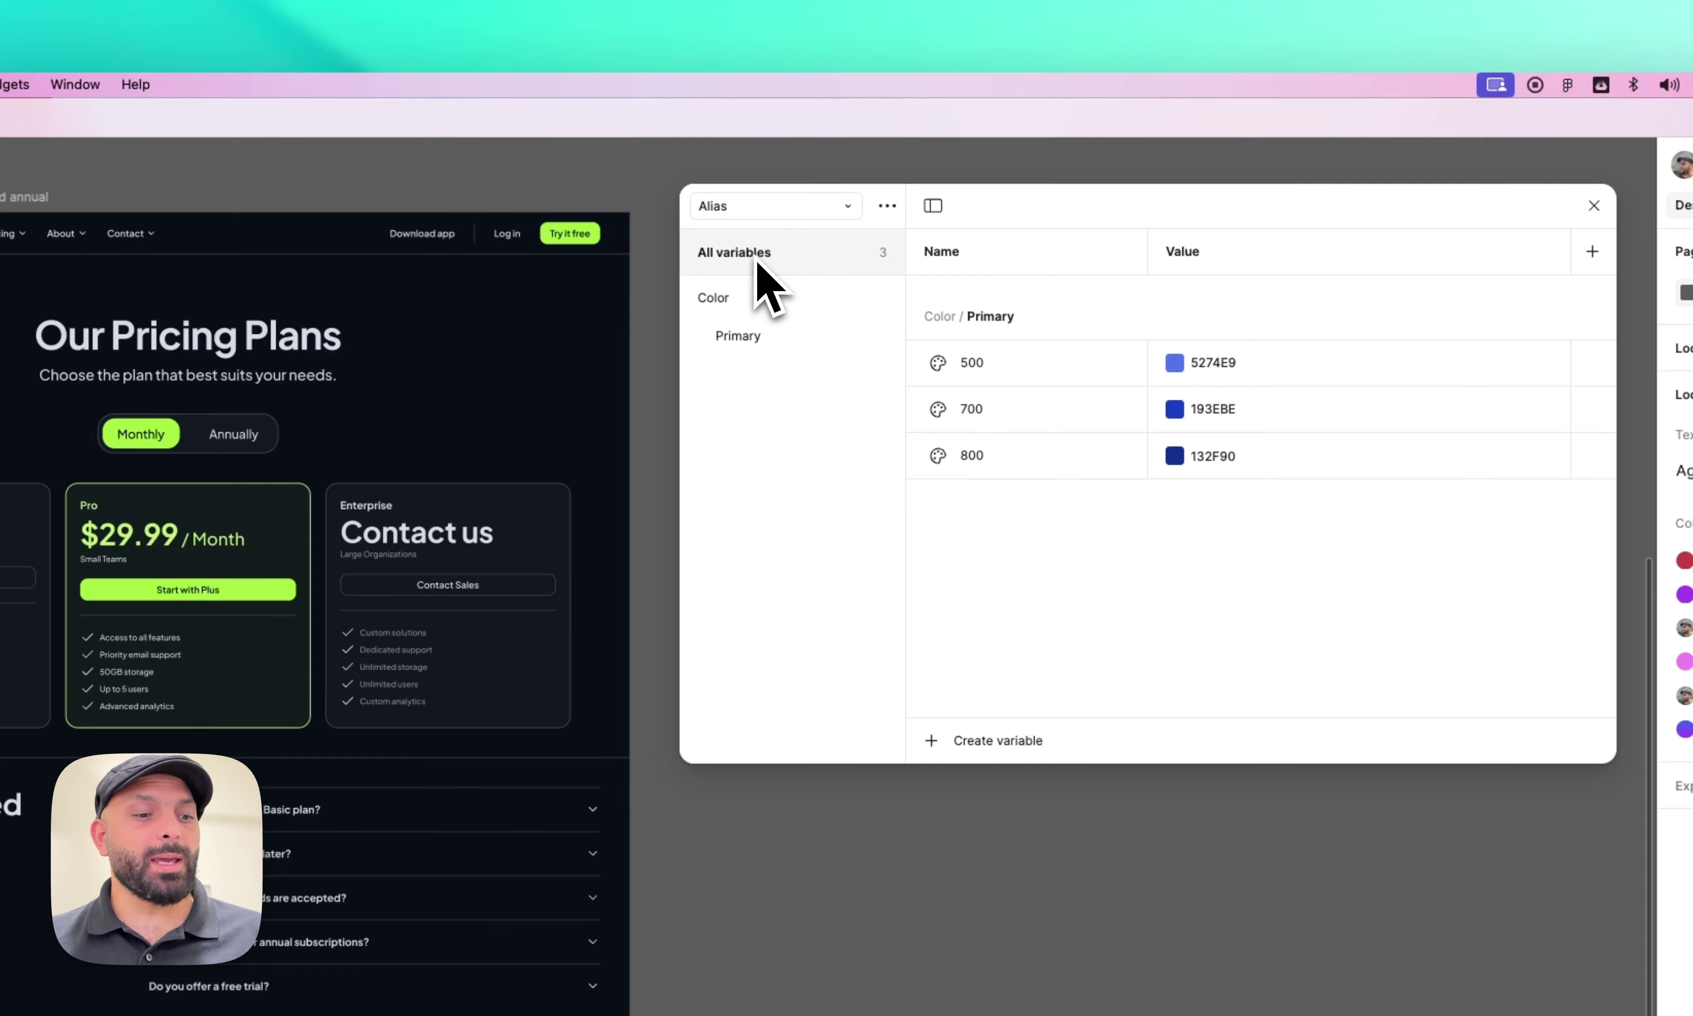
key(super+v)
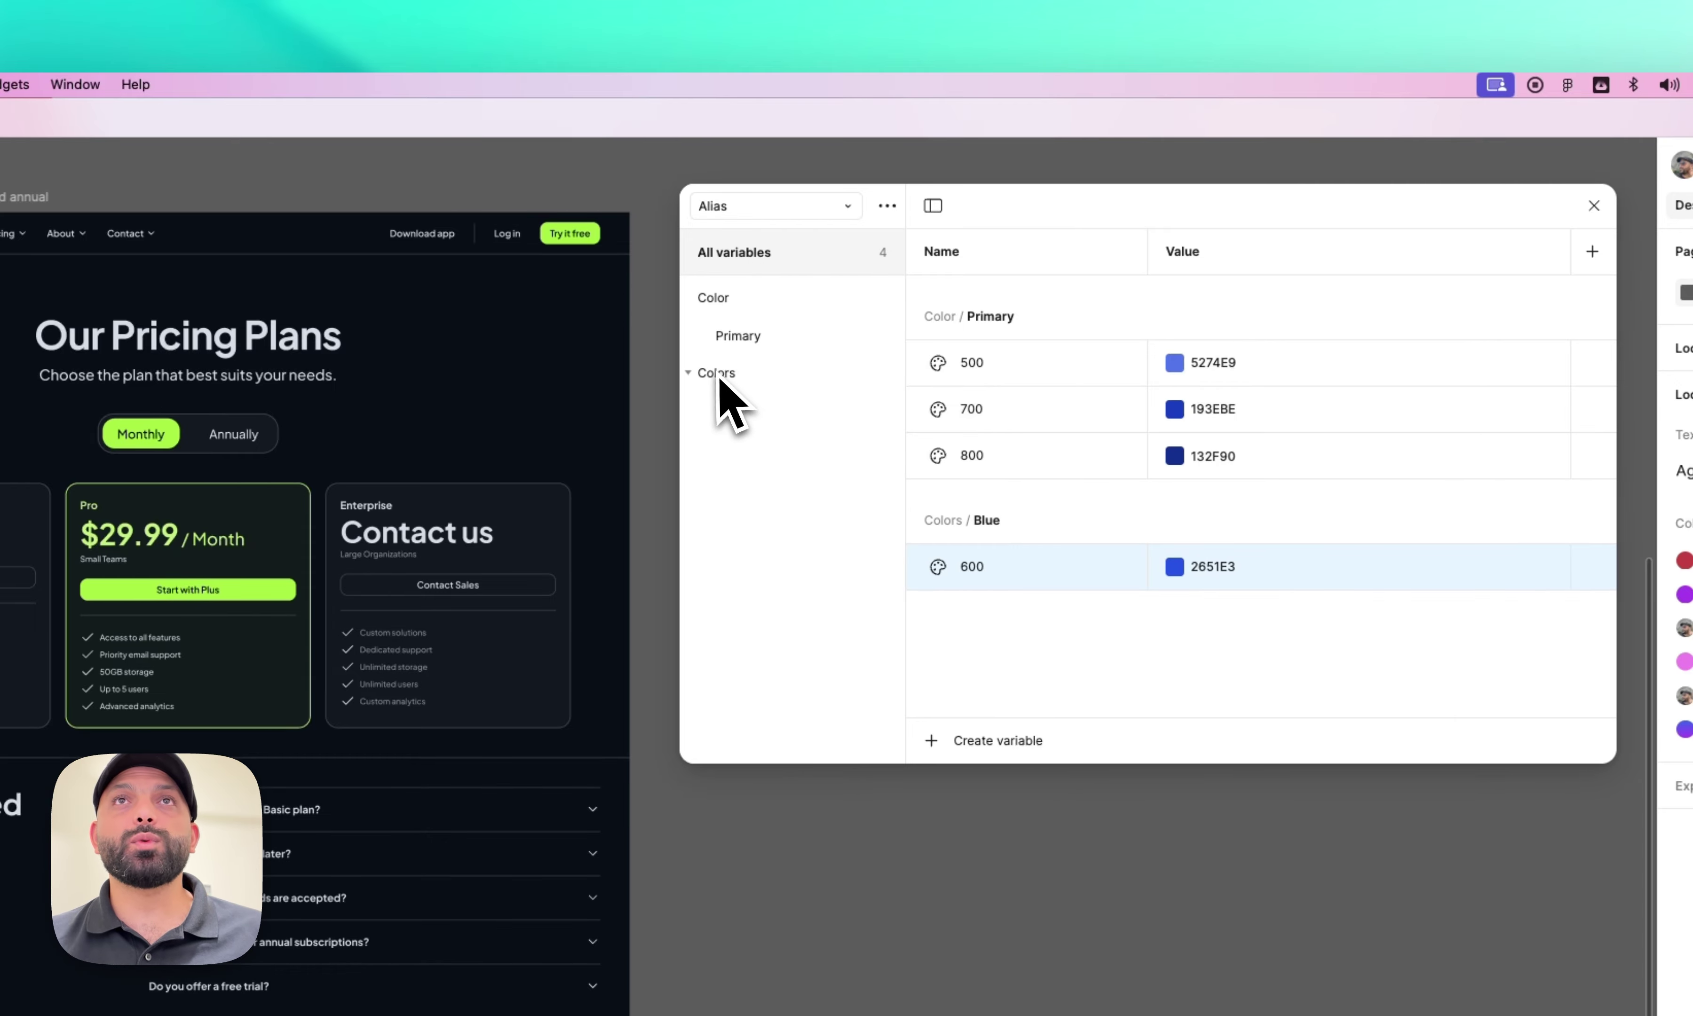
right_click(1017, 569)
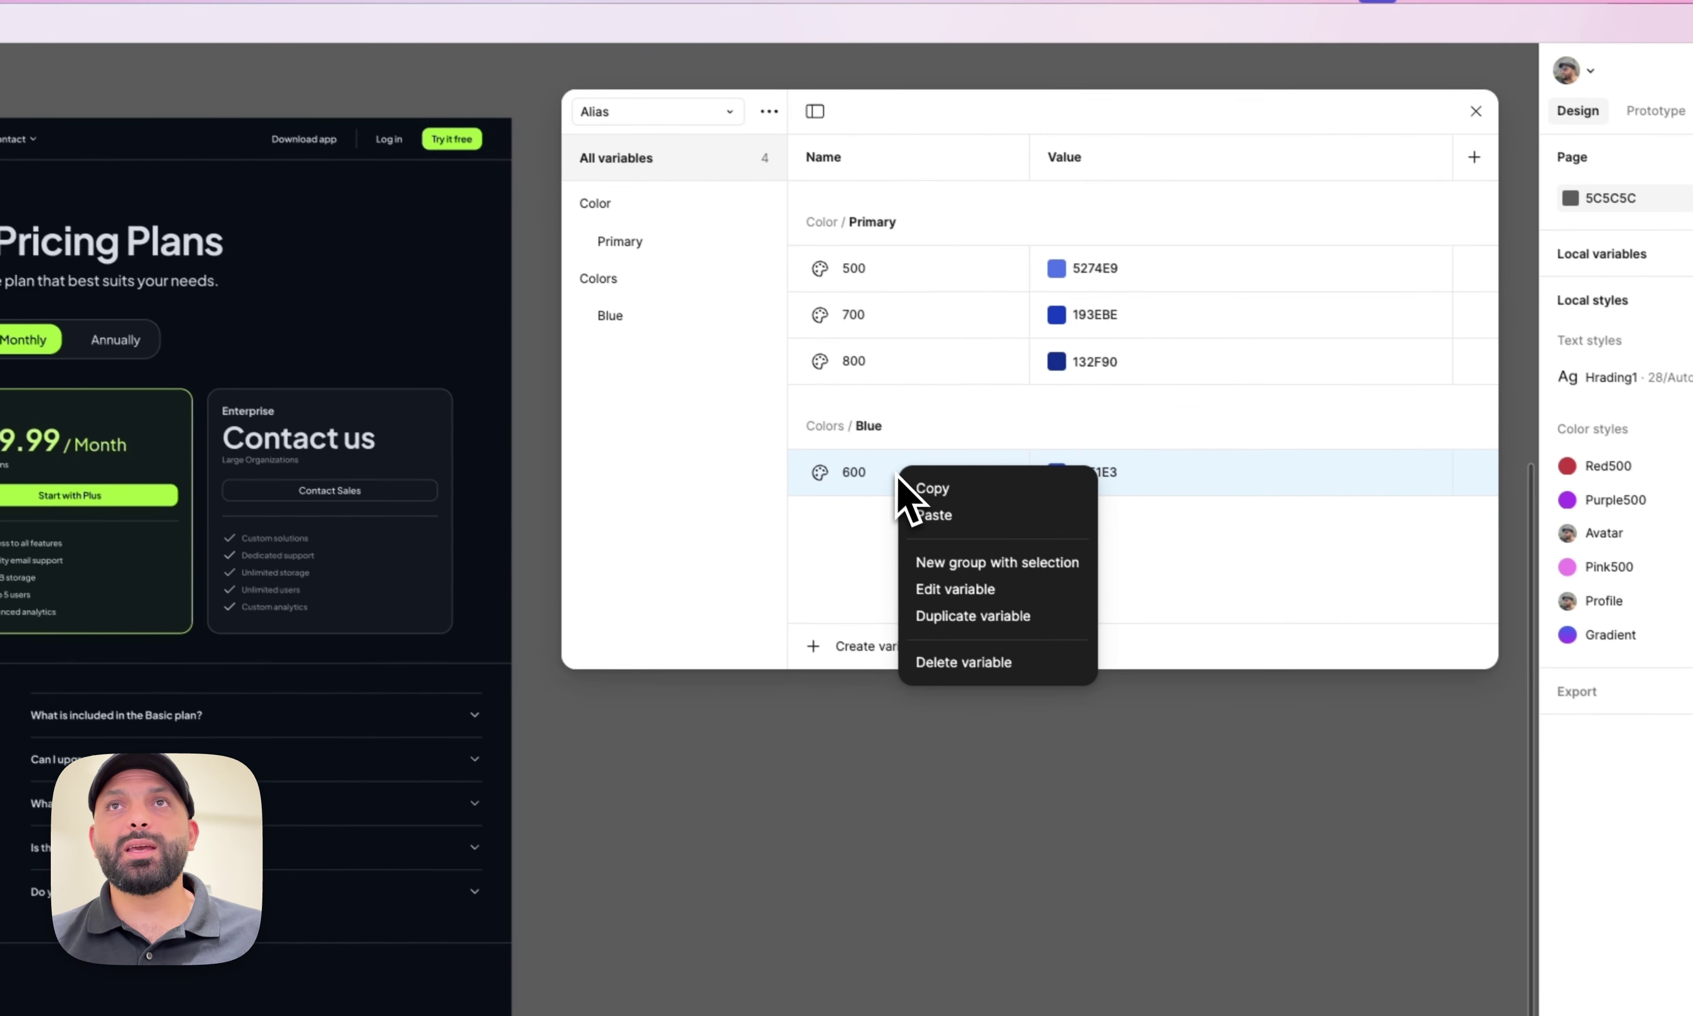
click(961, 660)
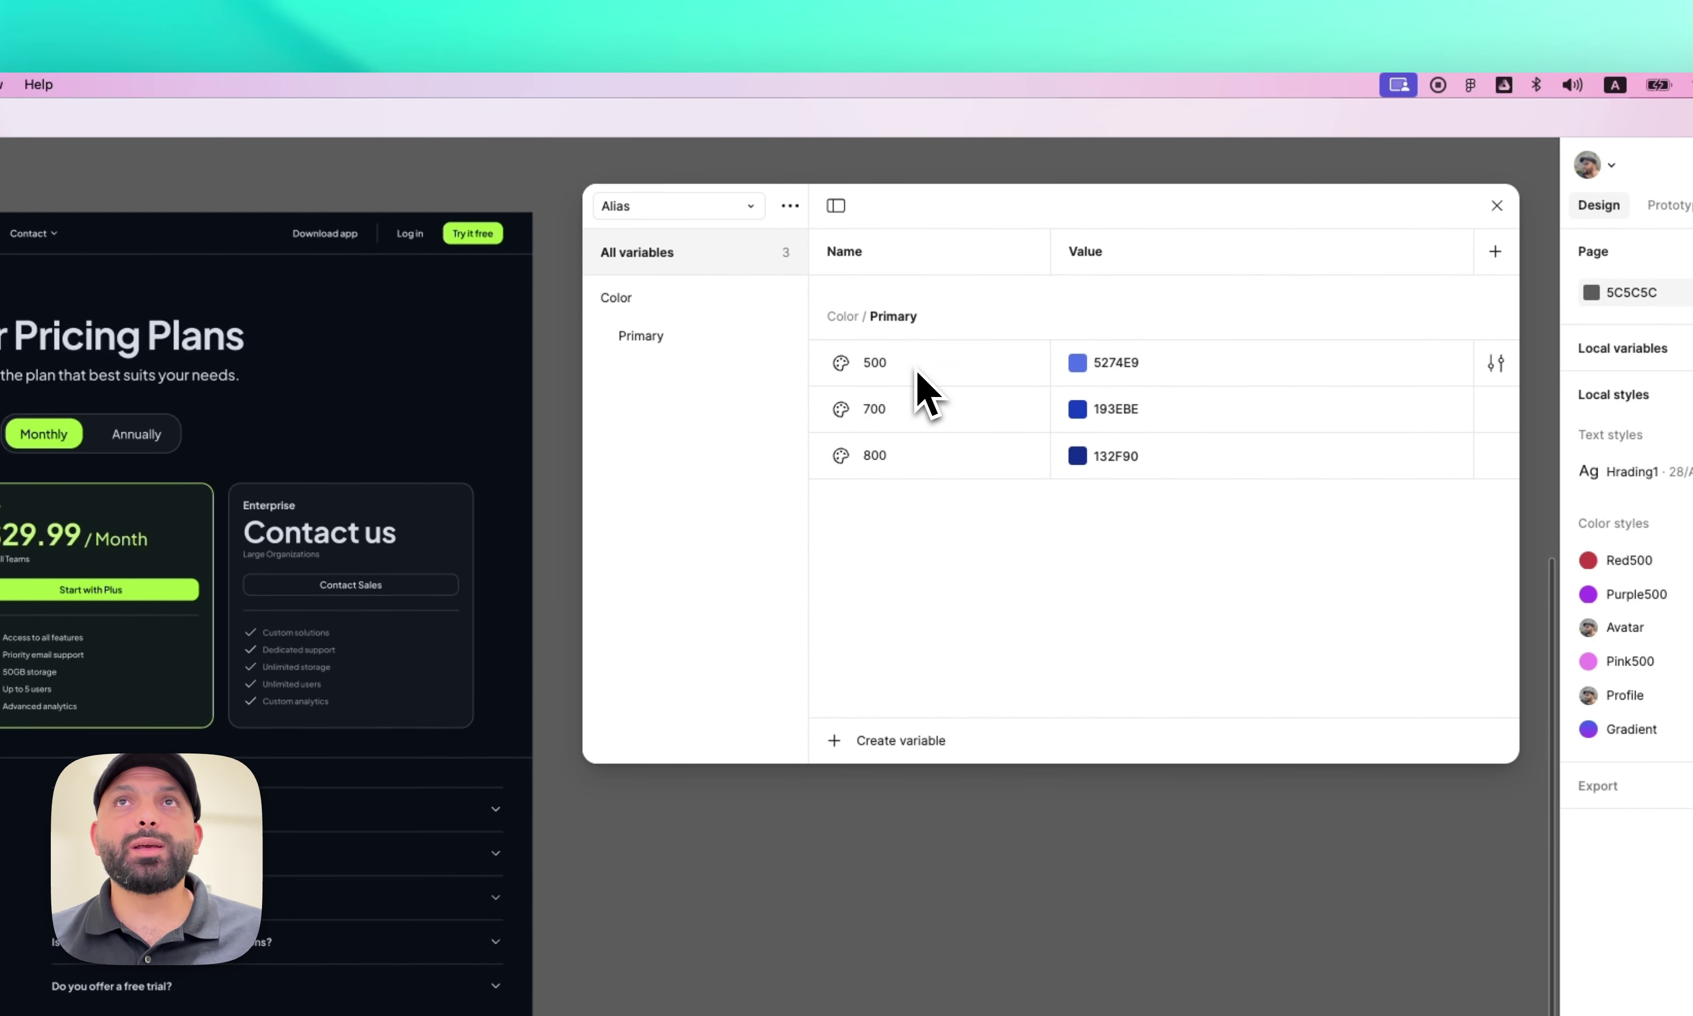
- Paste the 600 variable into the Primary group directly after 500 and show only that group
click(918, 371)
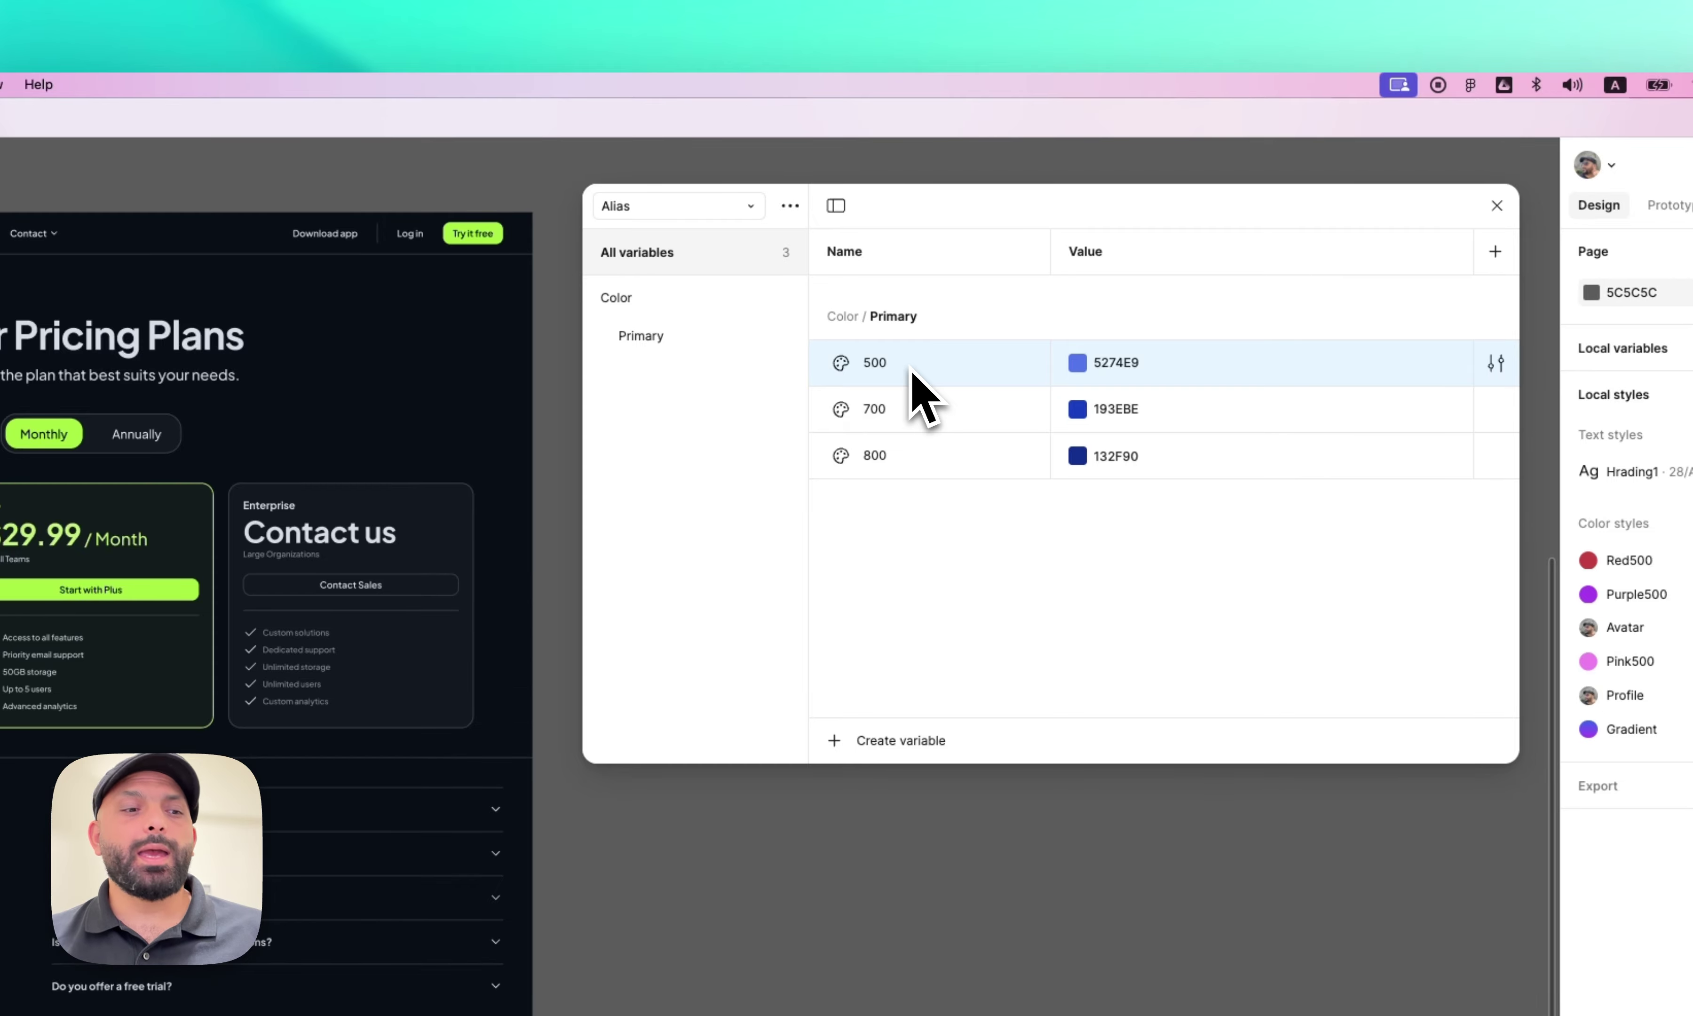
key(super+v)
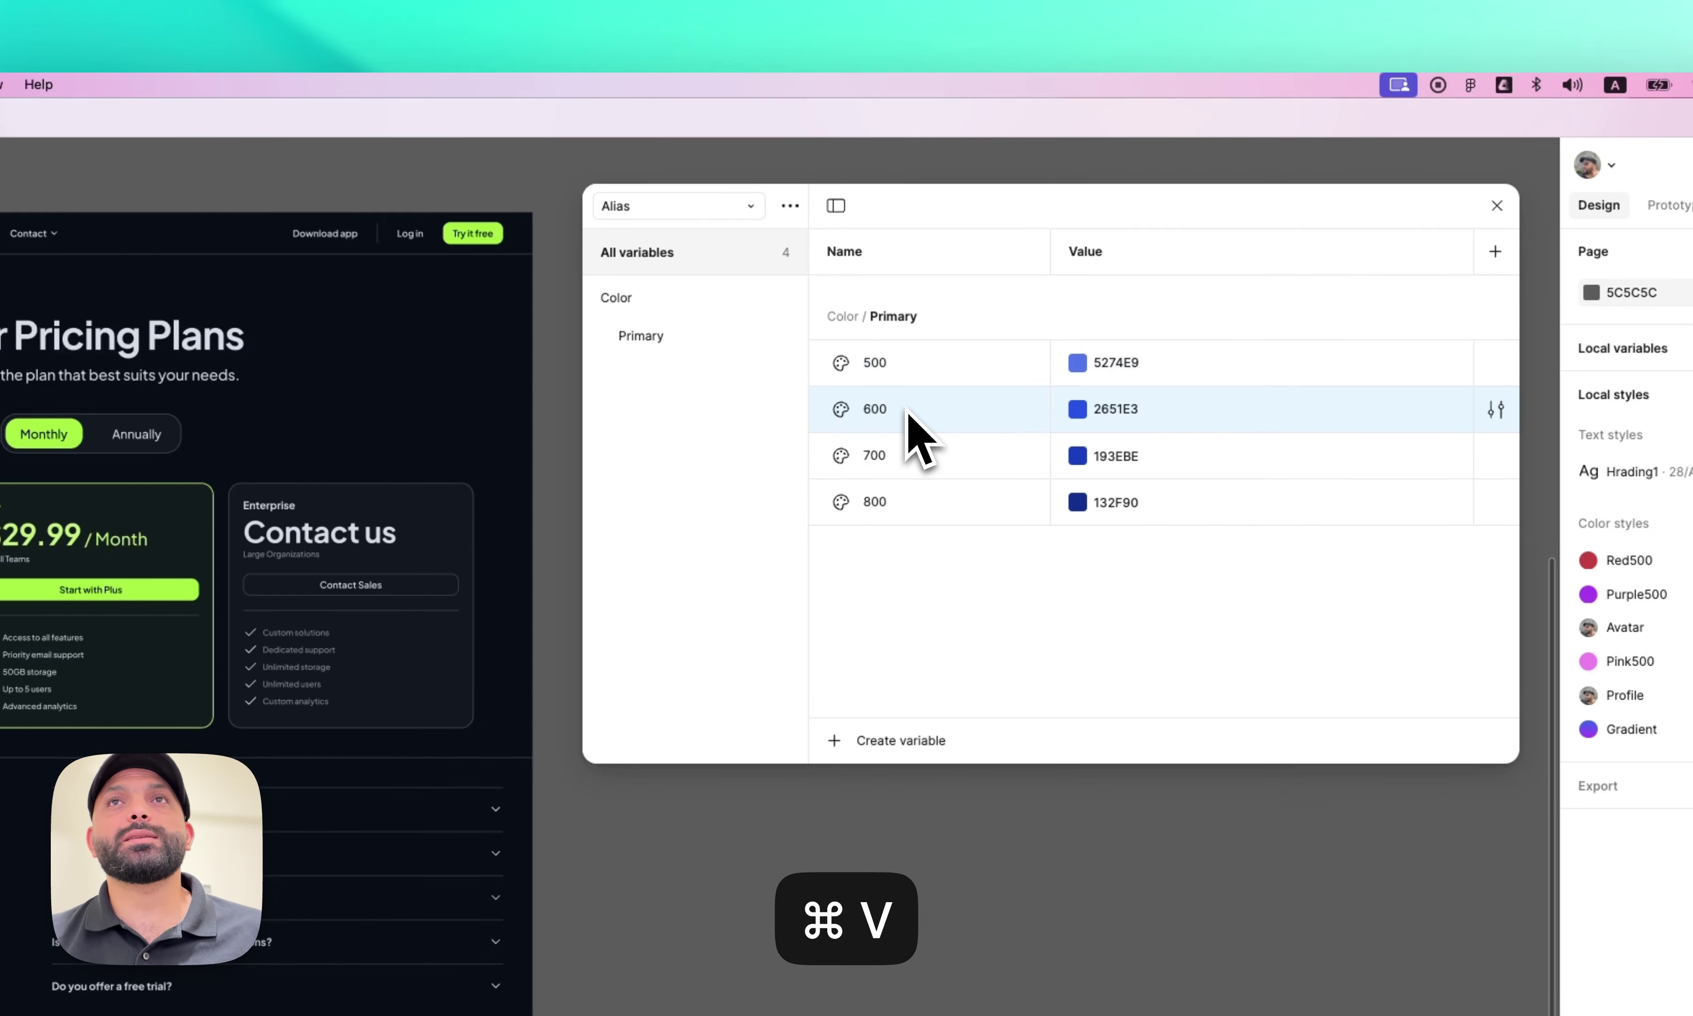
click(752, 335)
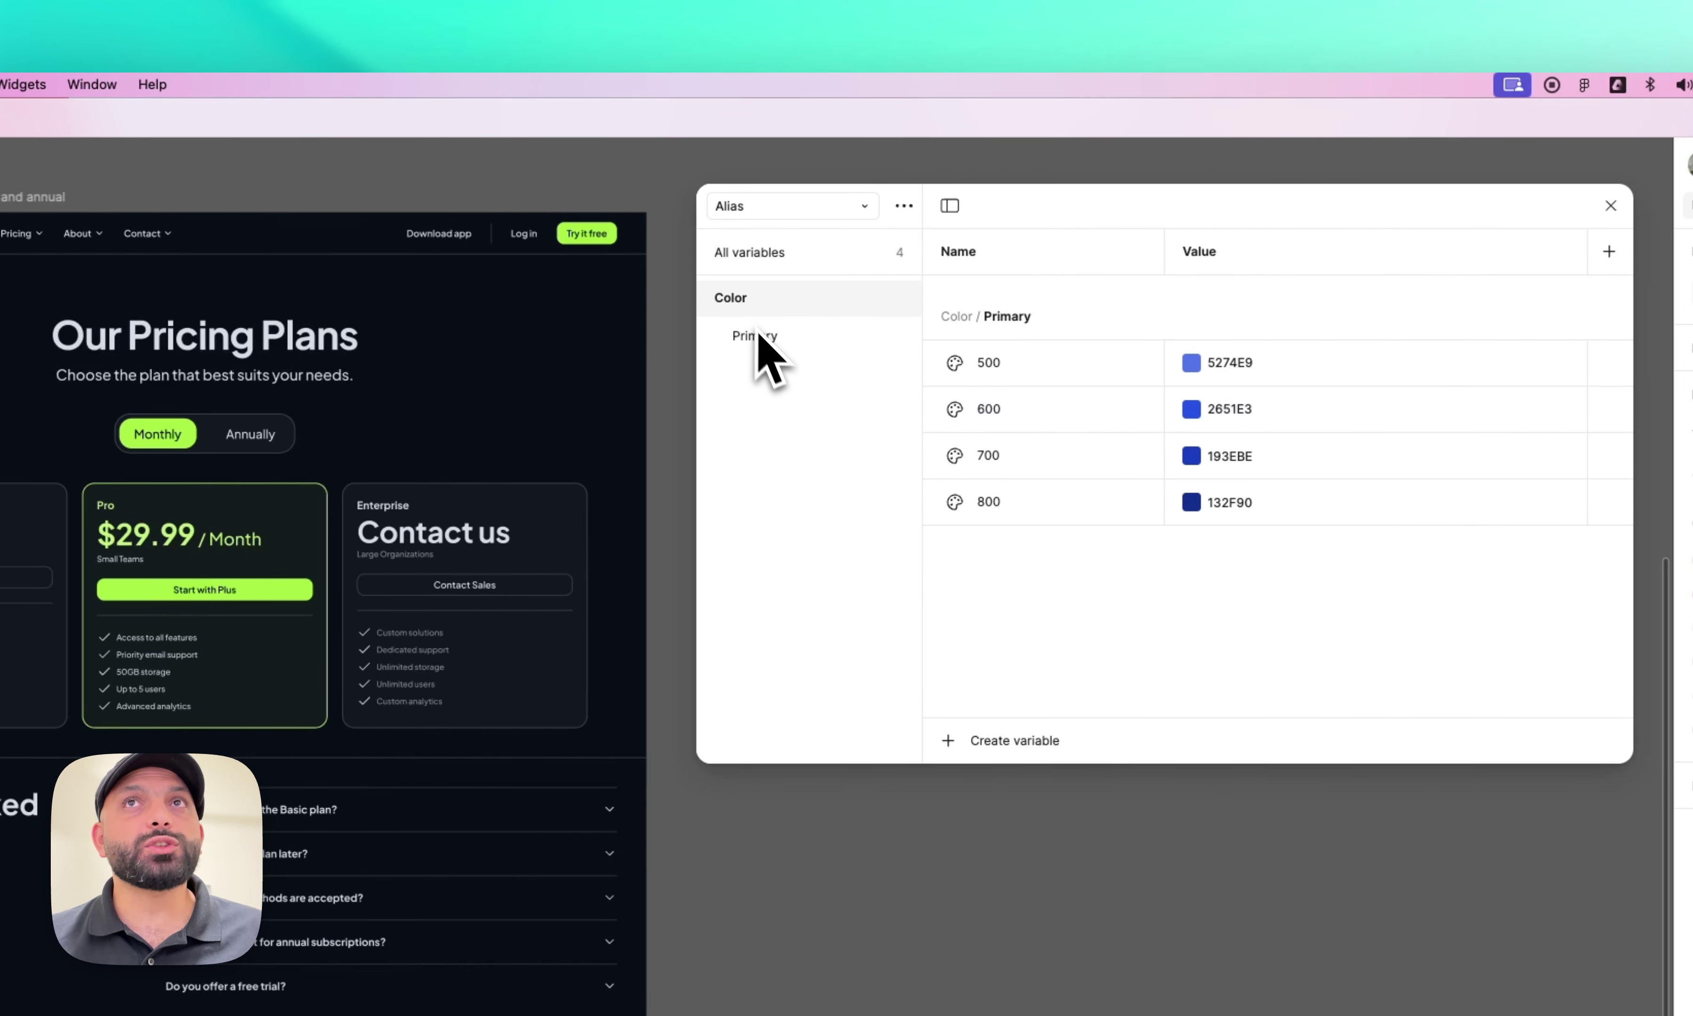
click(1016, 347)
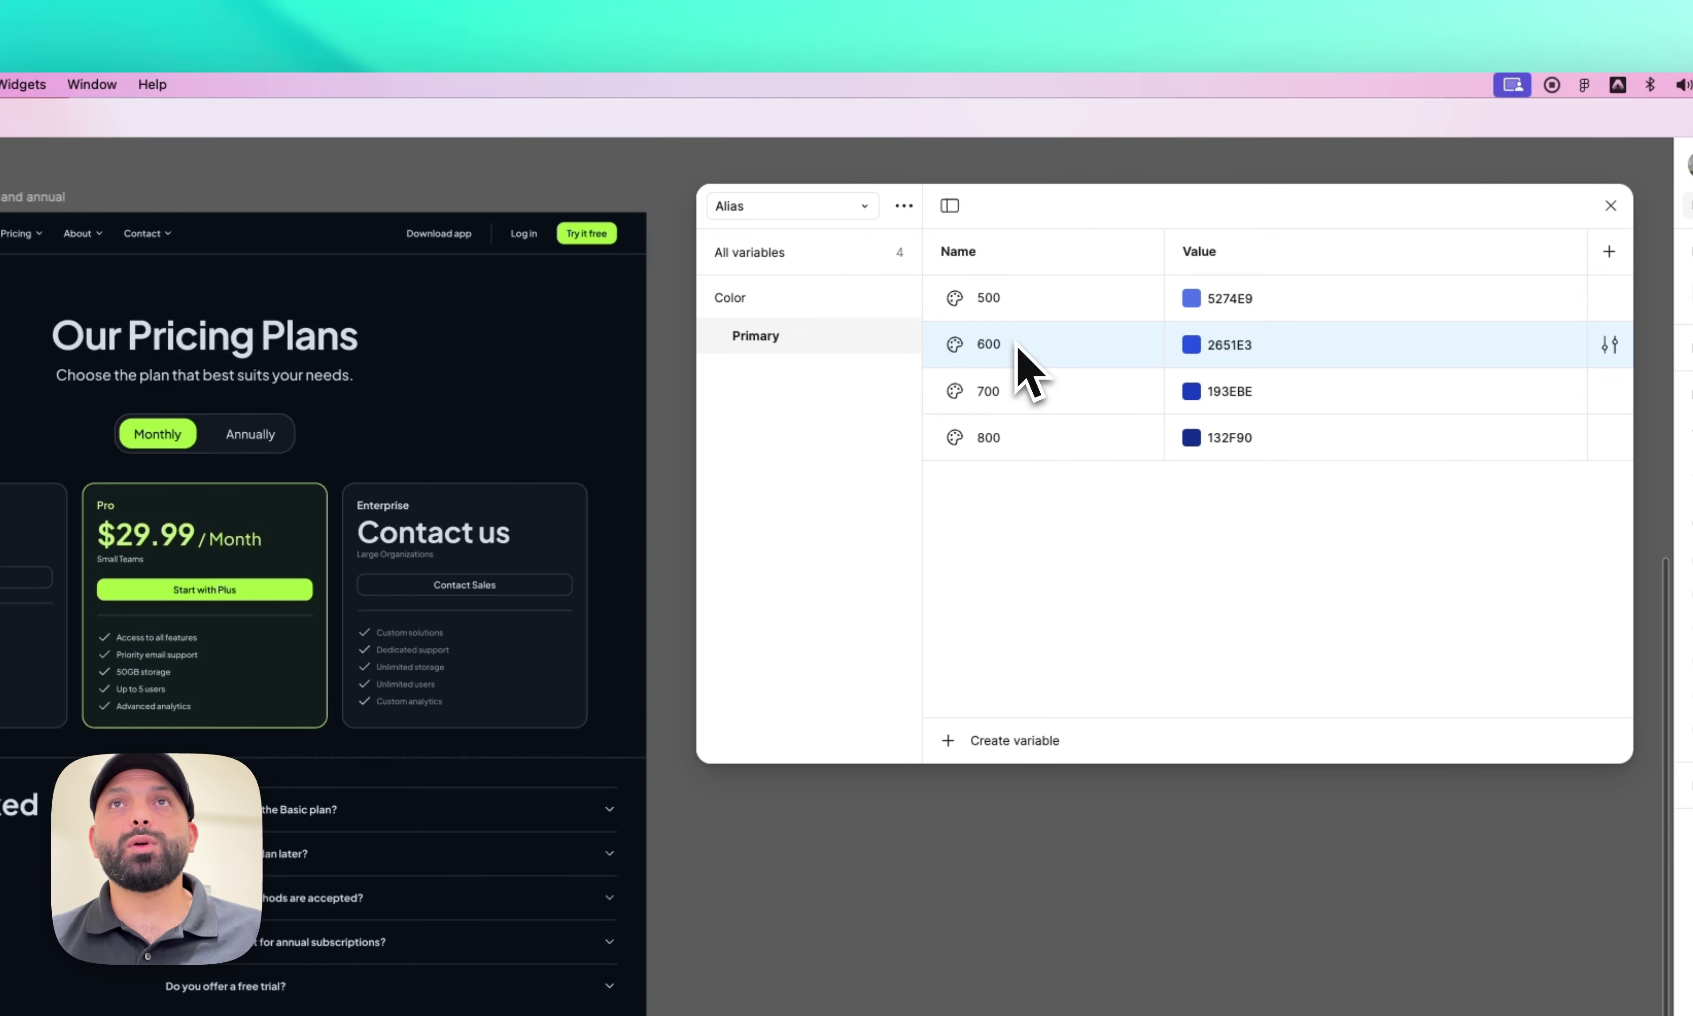
- Duplicate the 500 variable in the Primary group and name the copy 400
click(1022, 306)
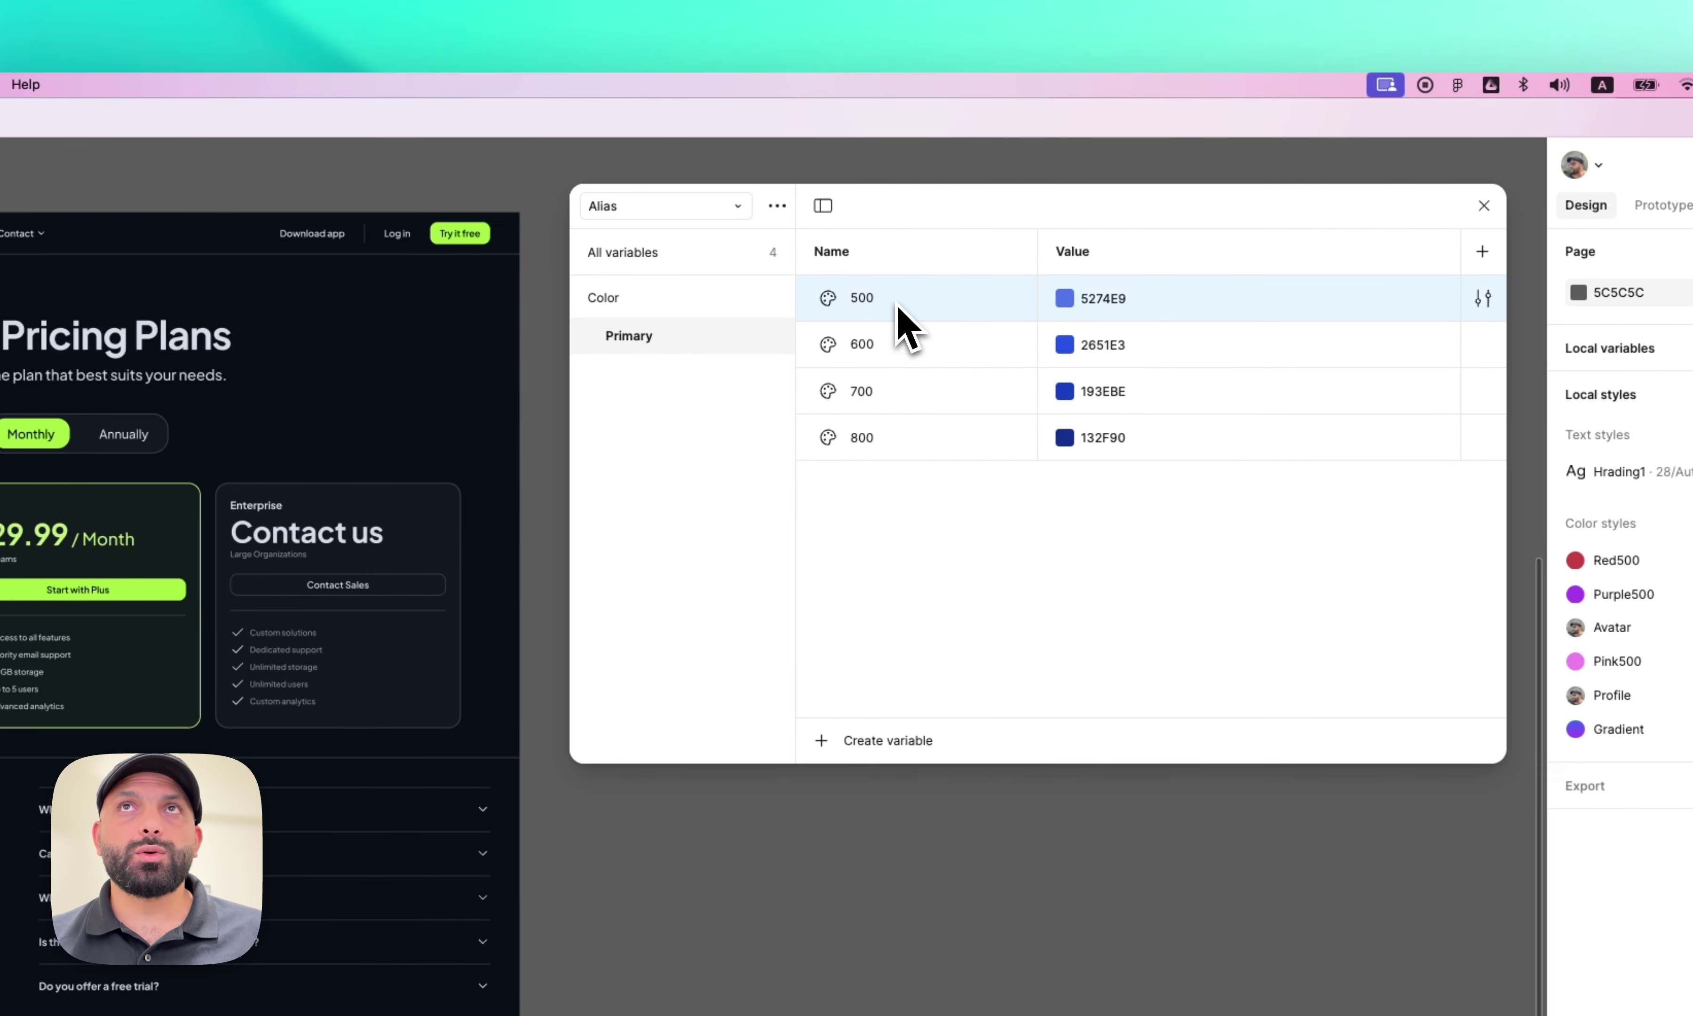
key(shift+Return)
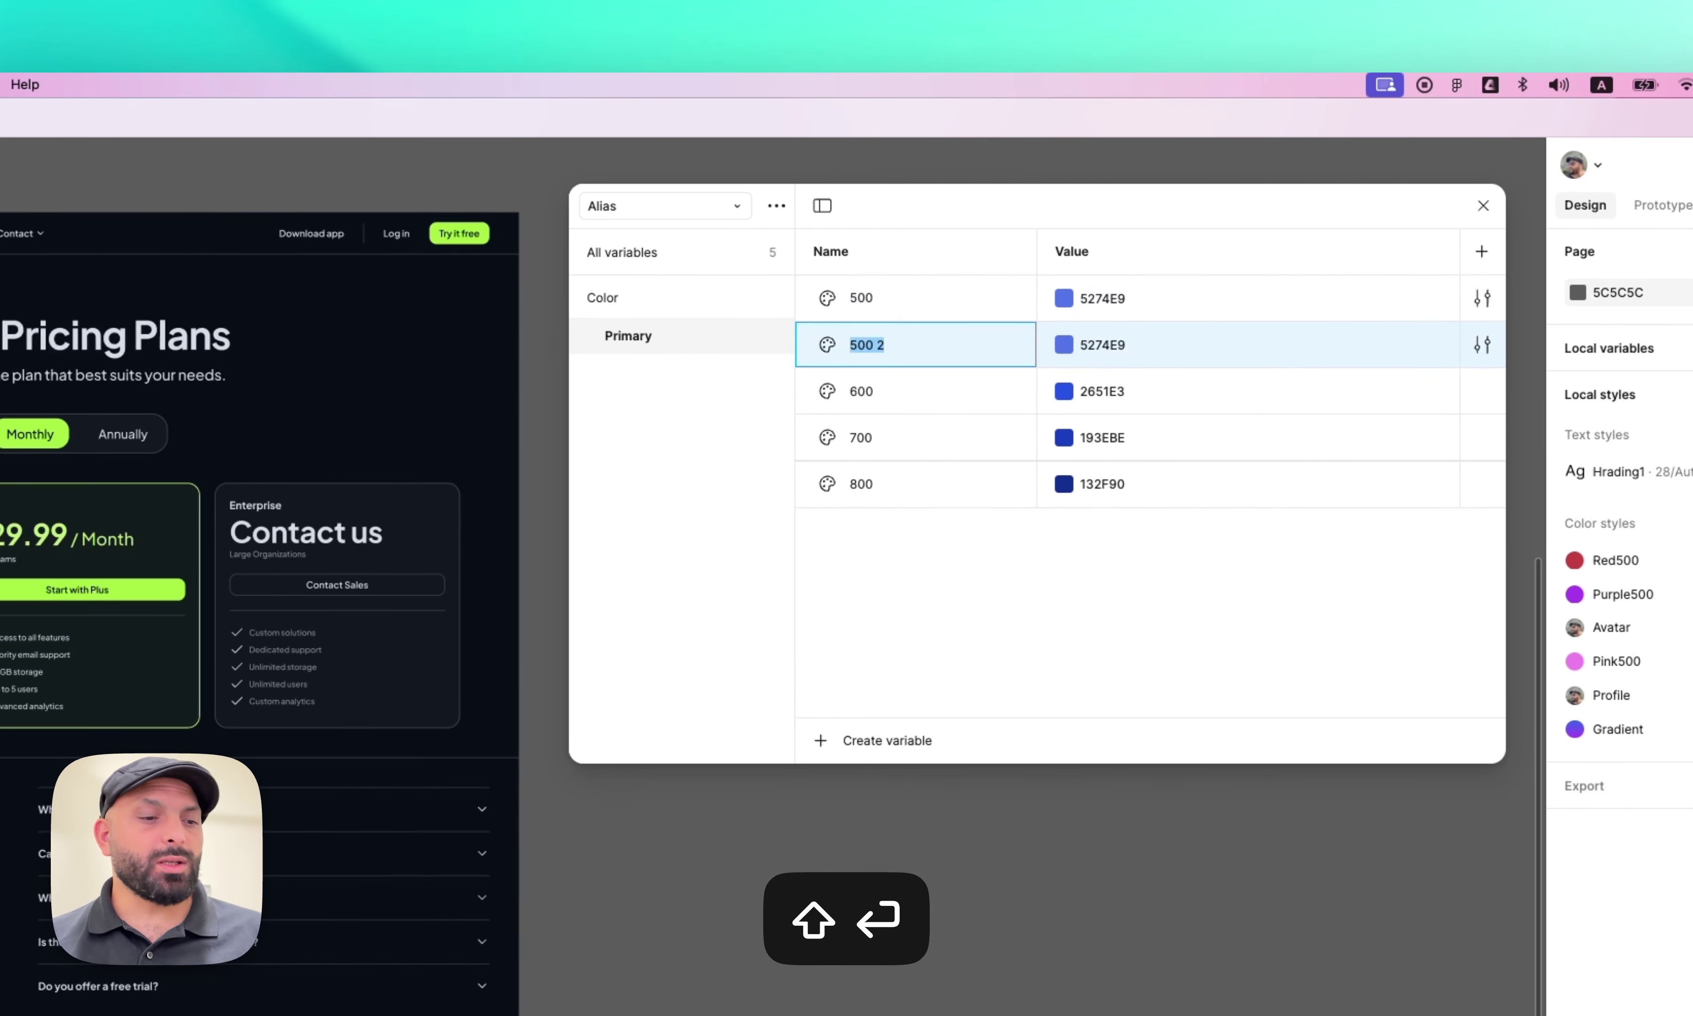
text(400)
key(Return)
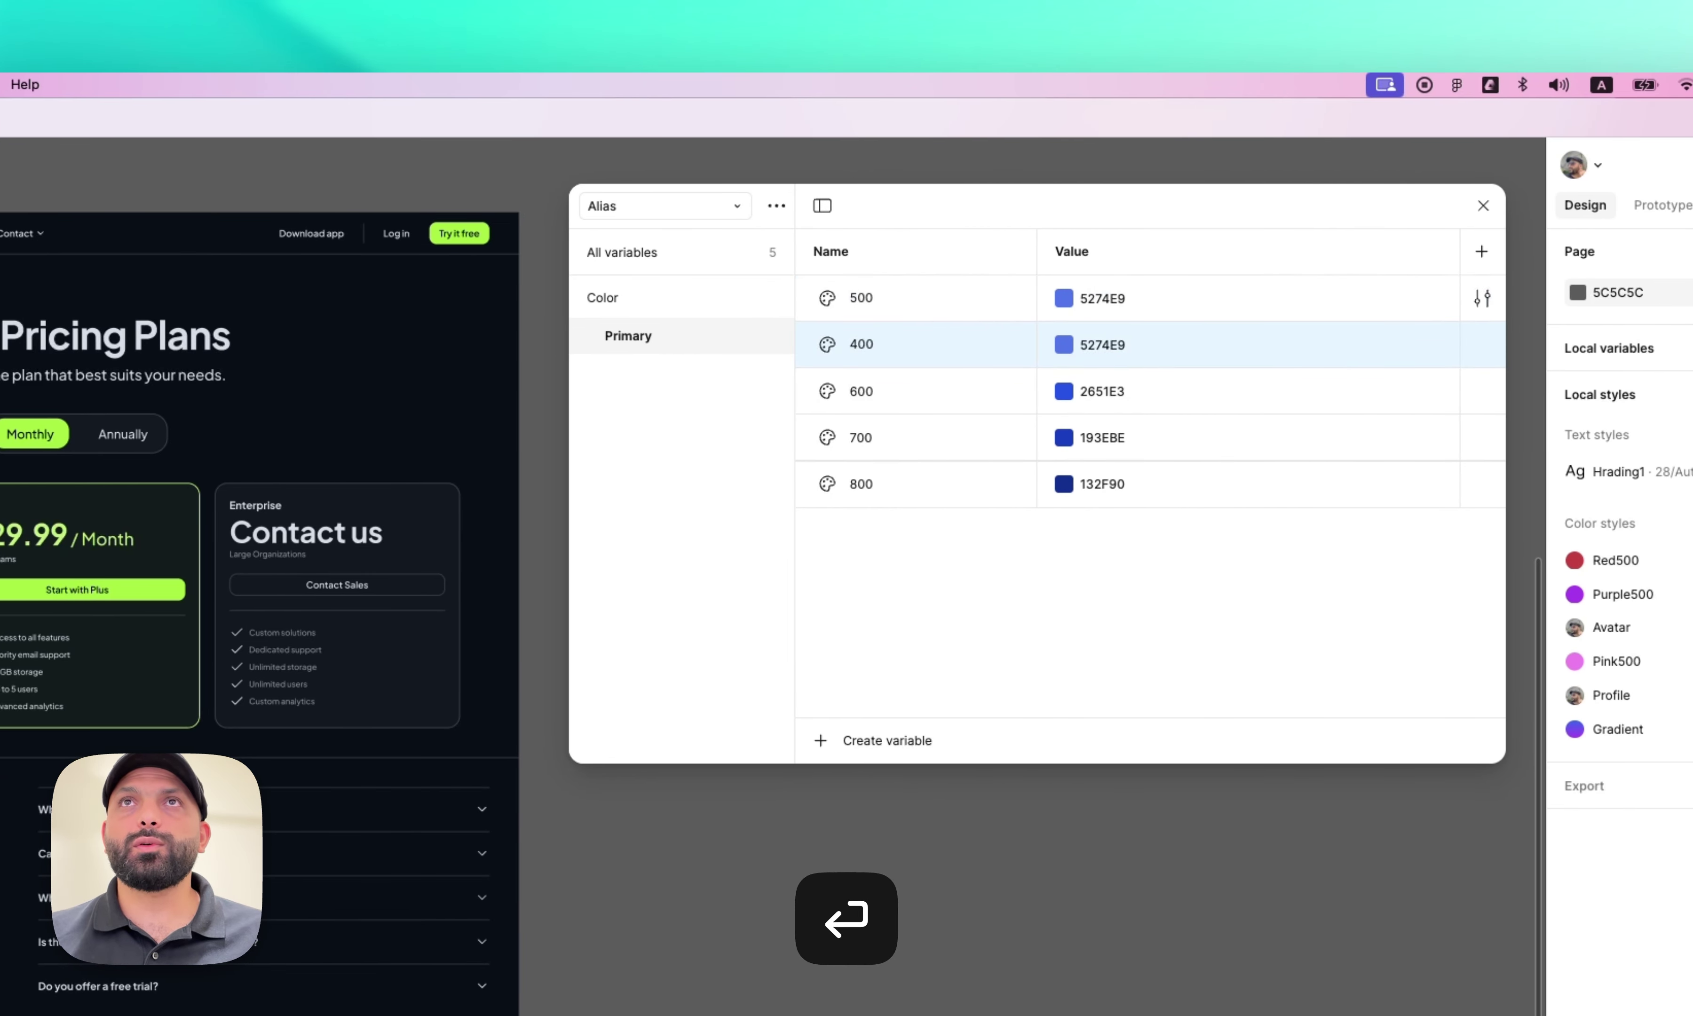
- Rename the 400 variable to 300 and move it above 500 in the Primary group
double_click(874, 349)
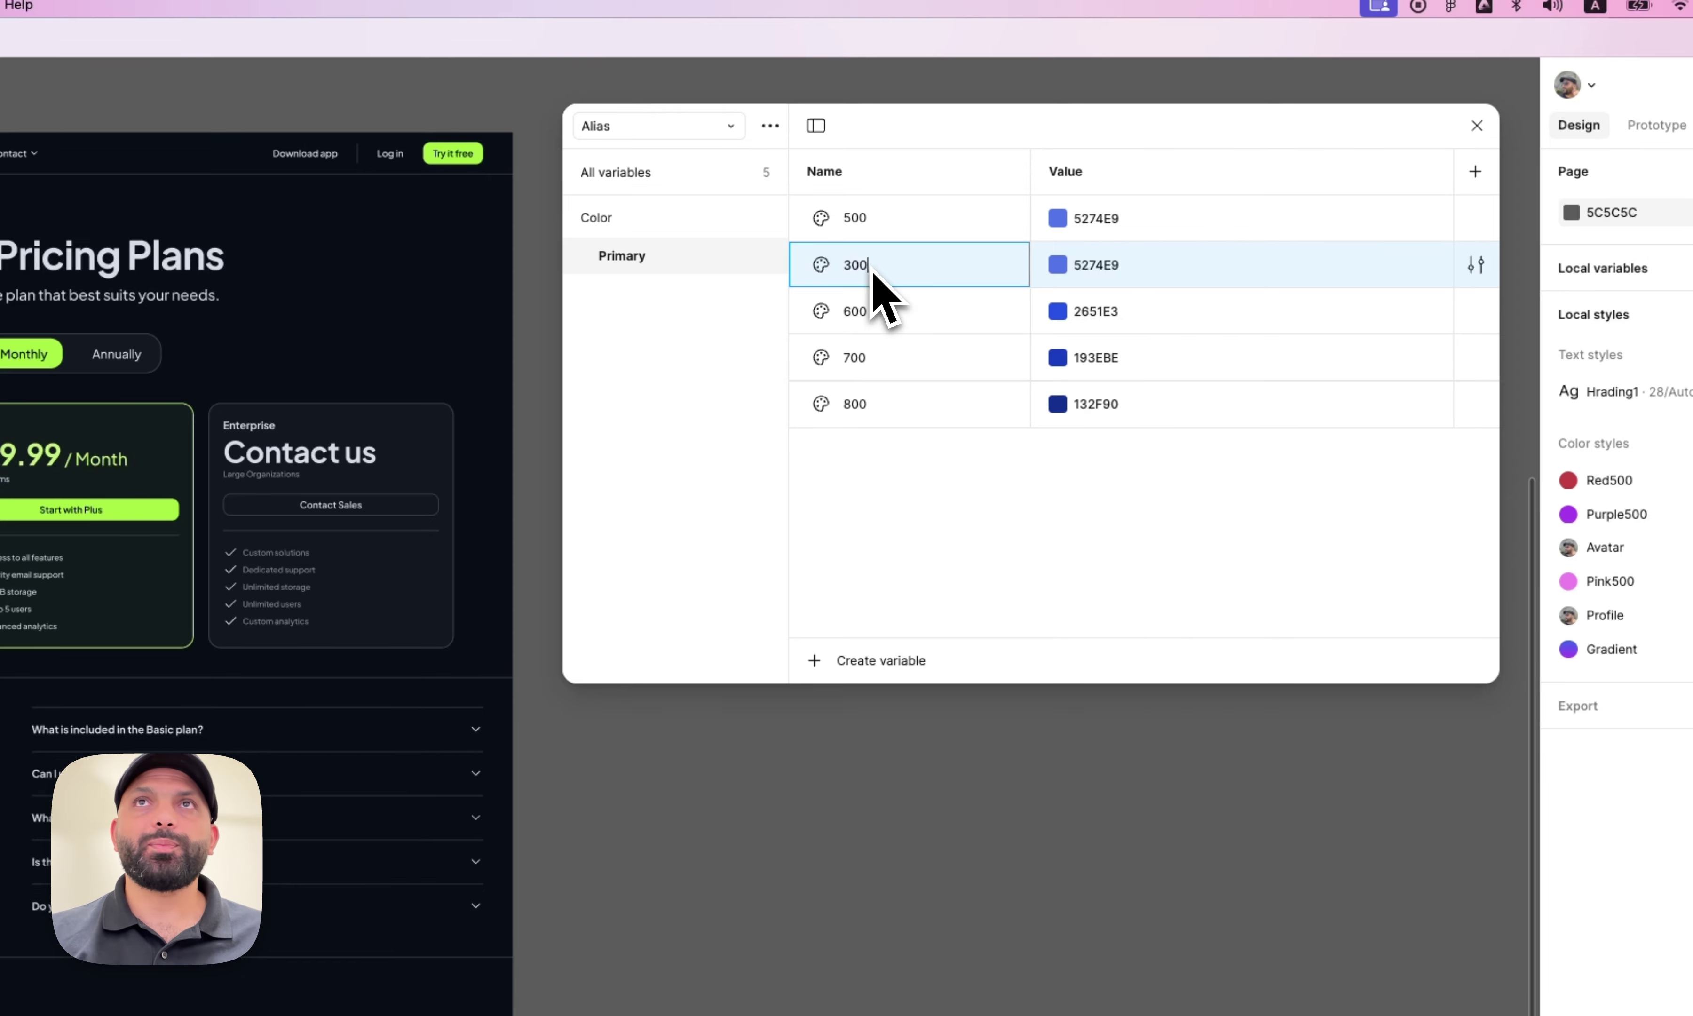
key(Return)
drag(873, 271, 889, 237)
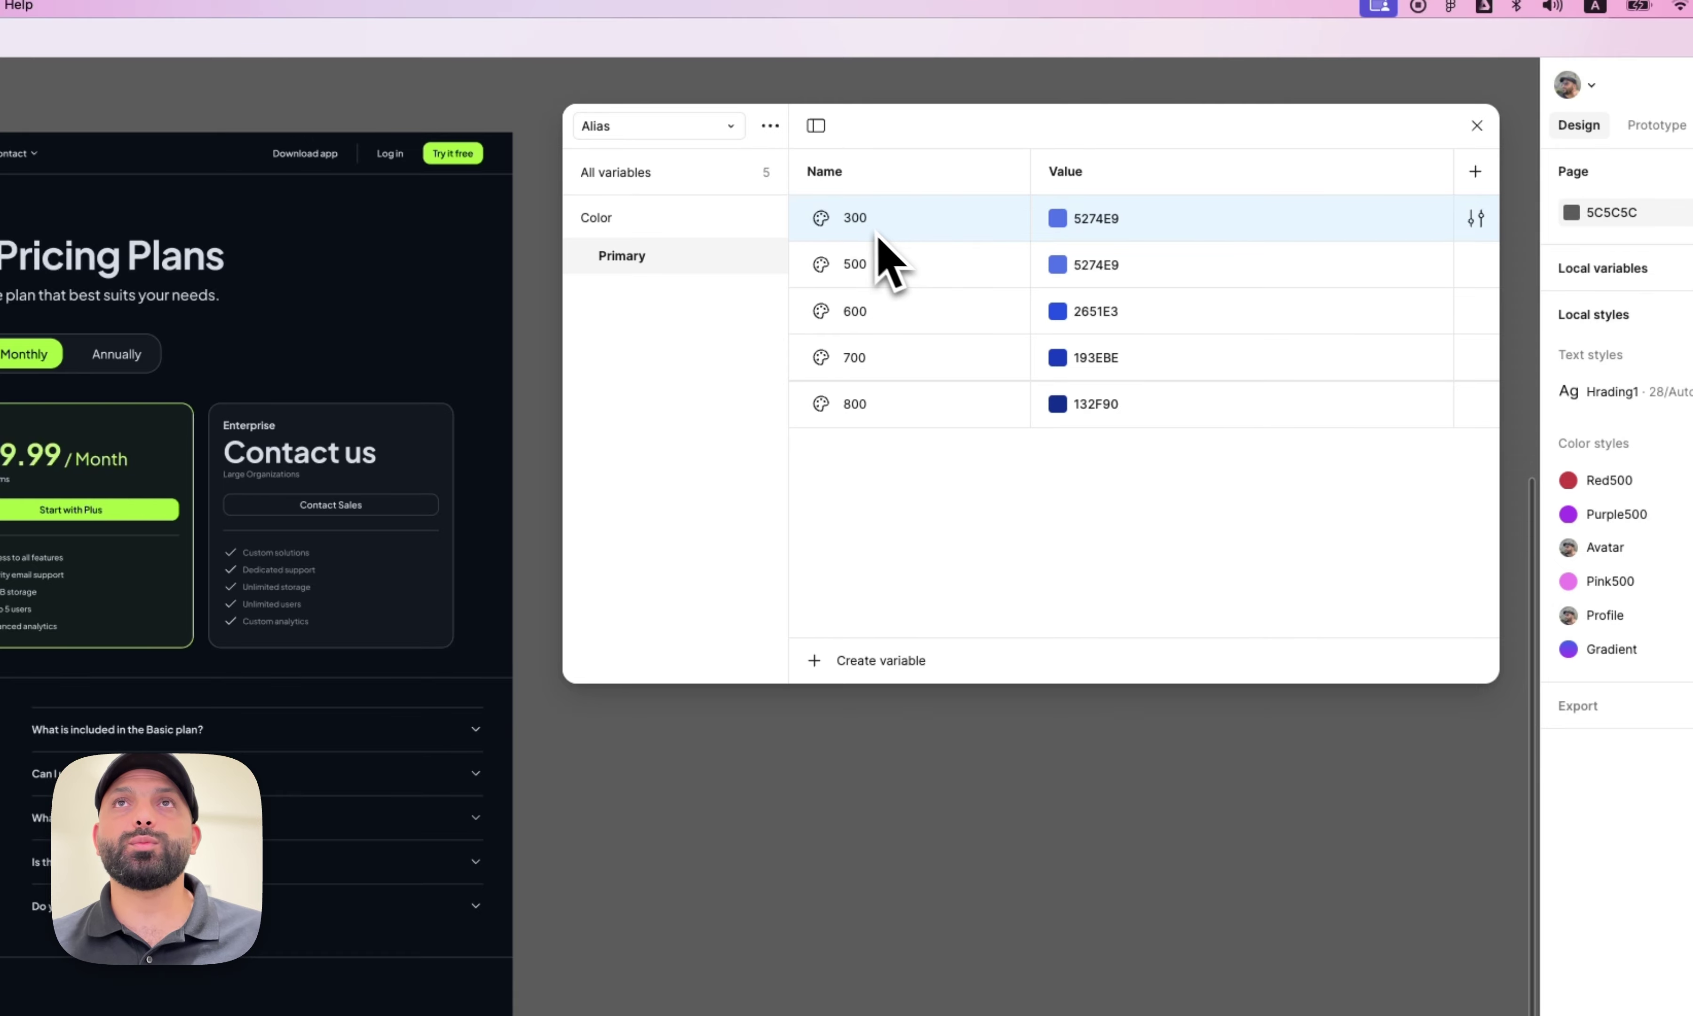
- Create a color variable named 400 directly after 300 in the Alias collection's Primary group
click(882, 665)
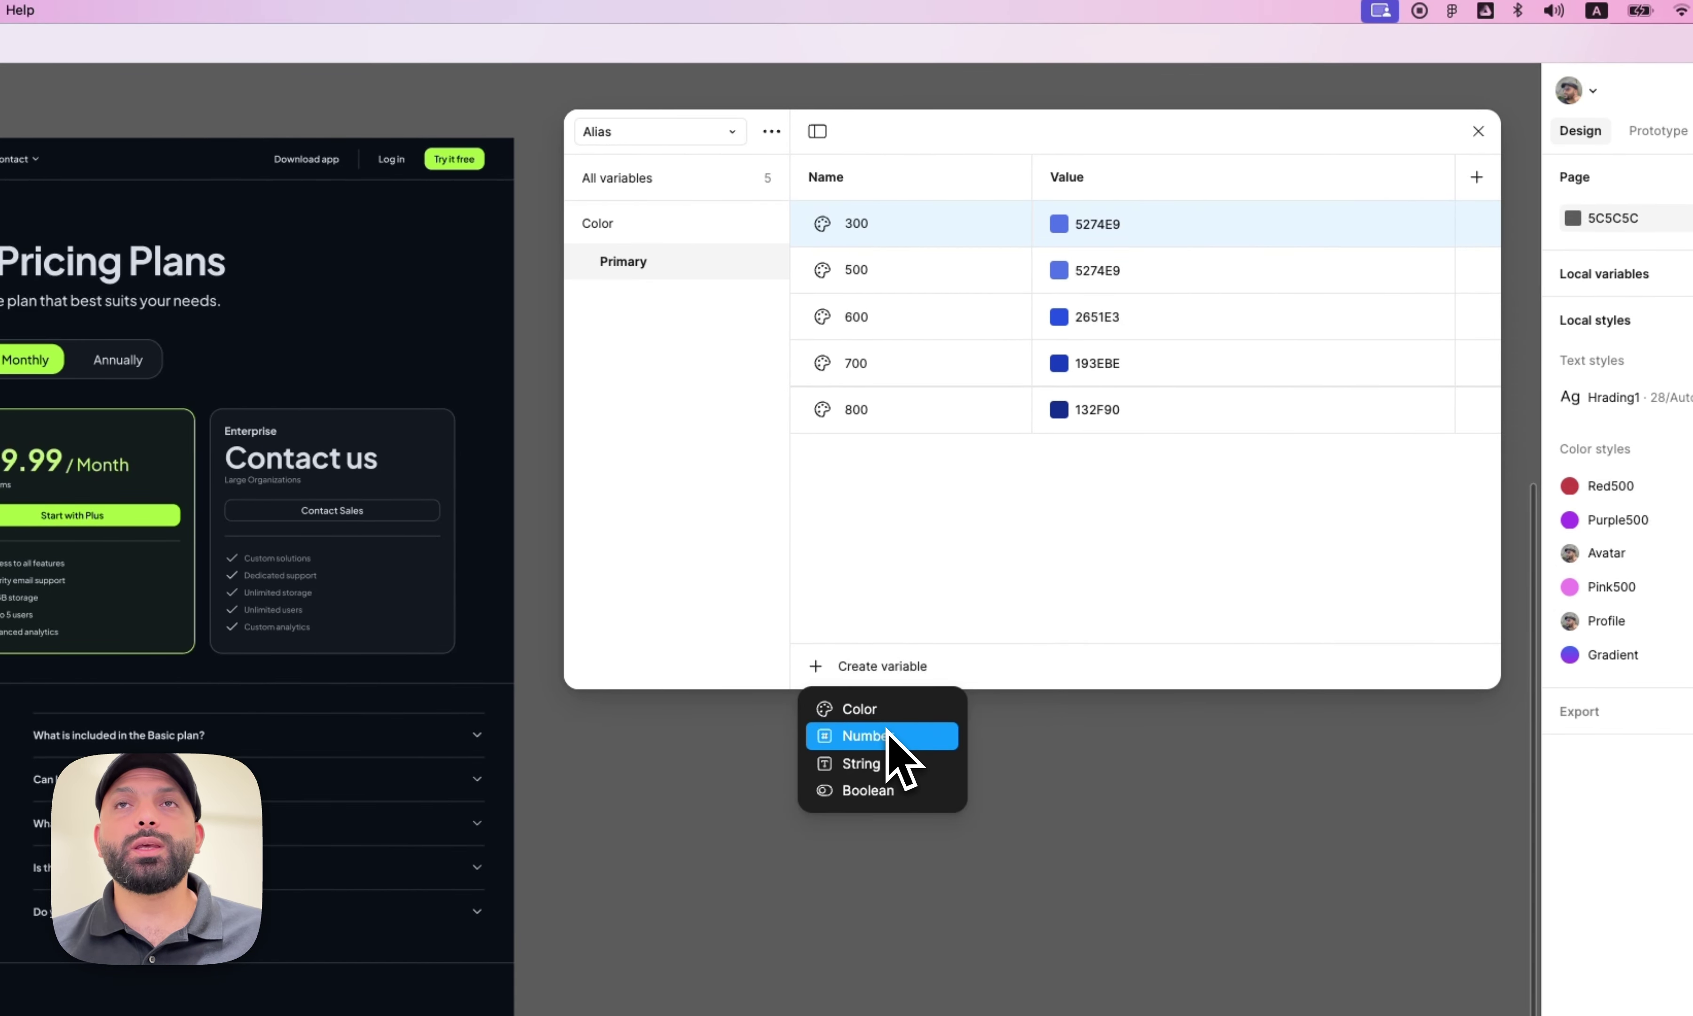
click(888, 709)
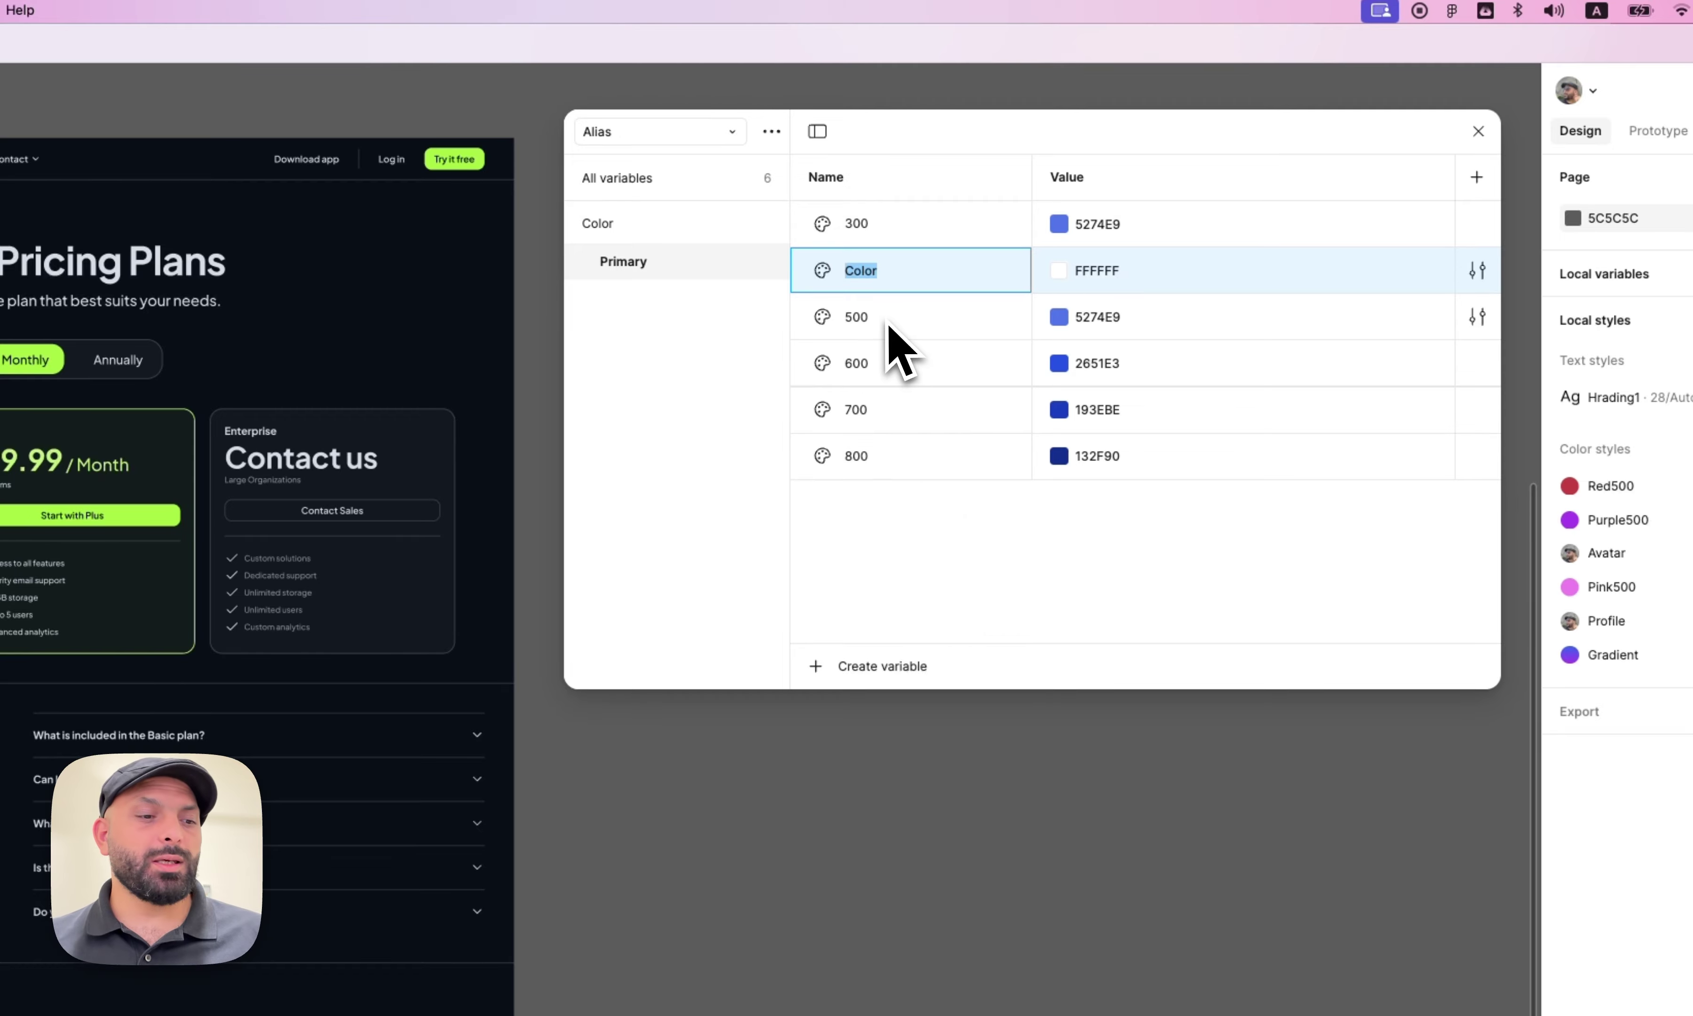
key(Return)
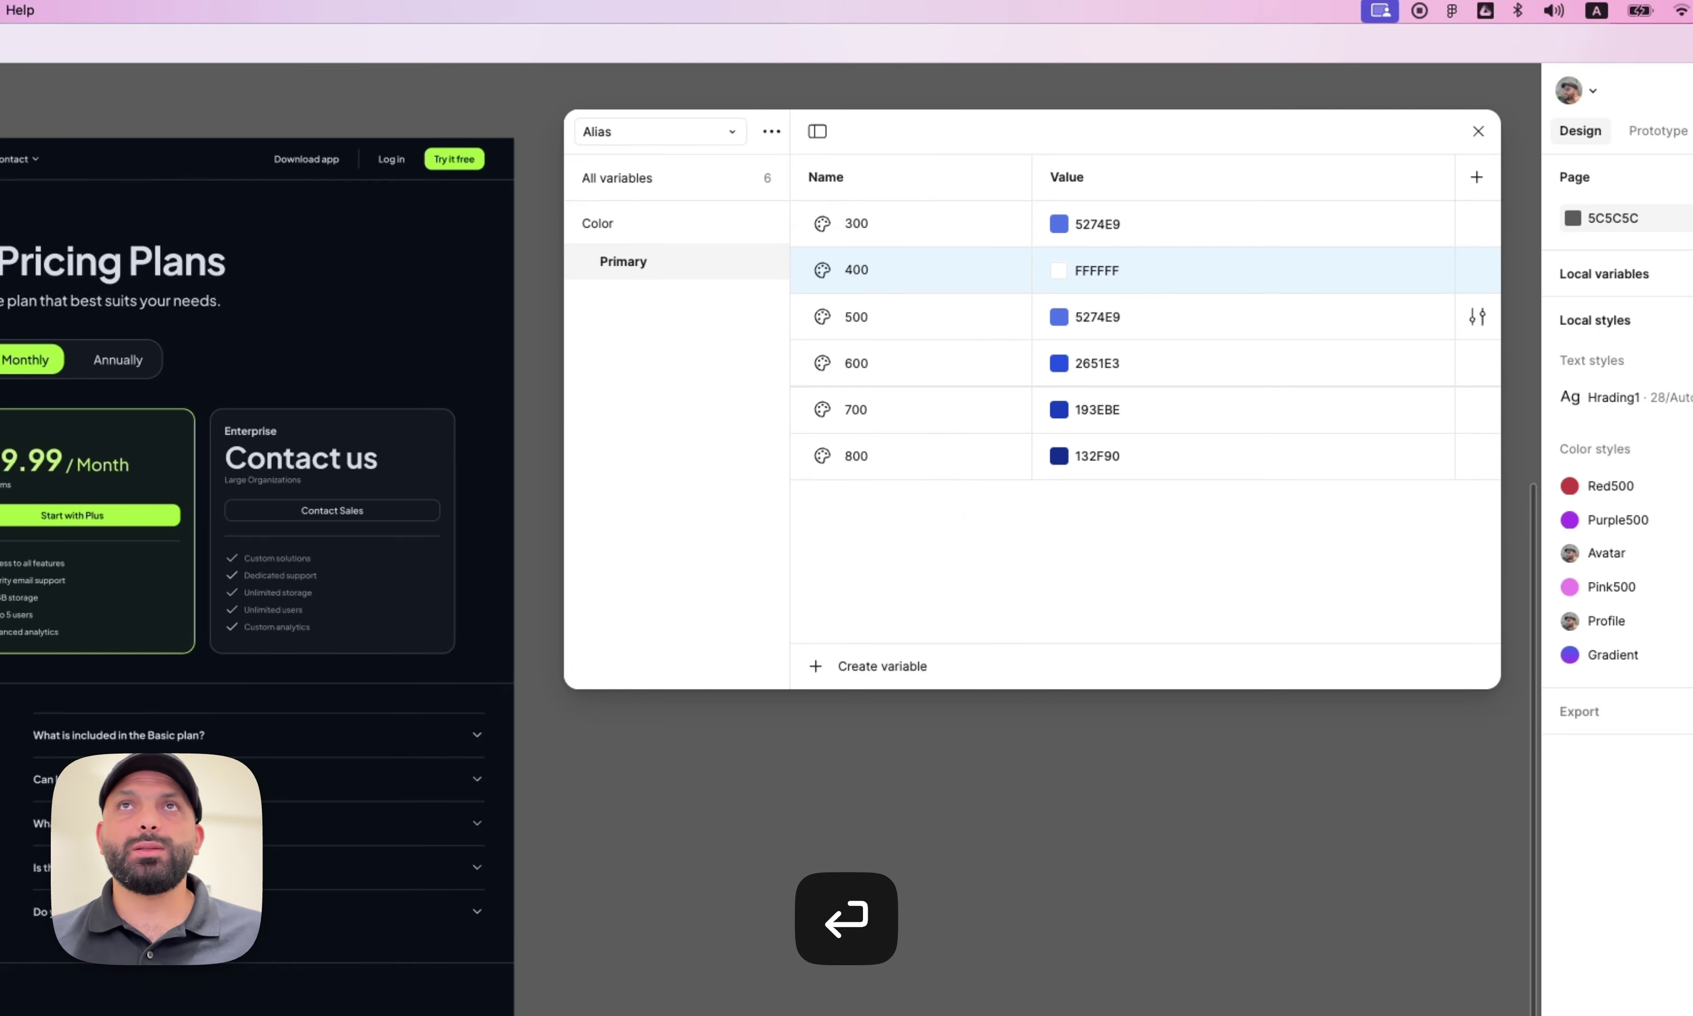
click(869, 228)
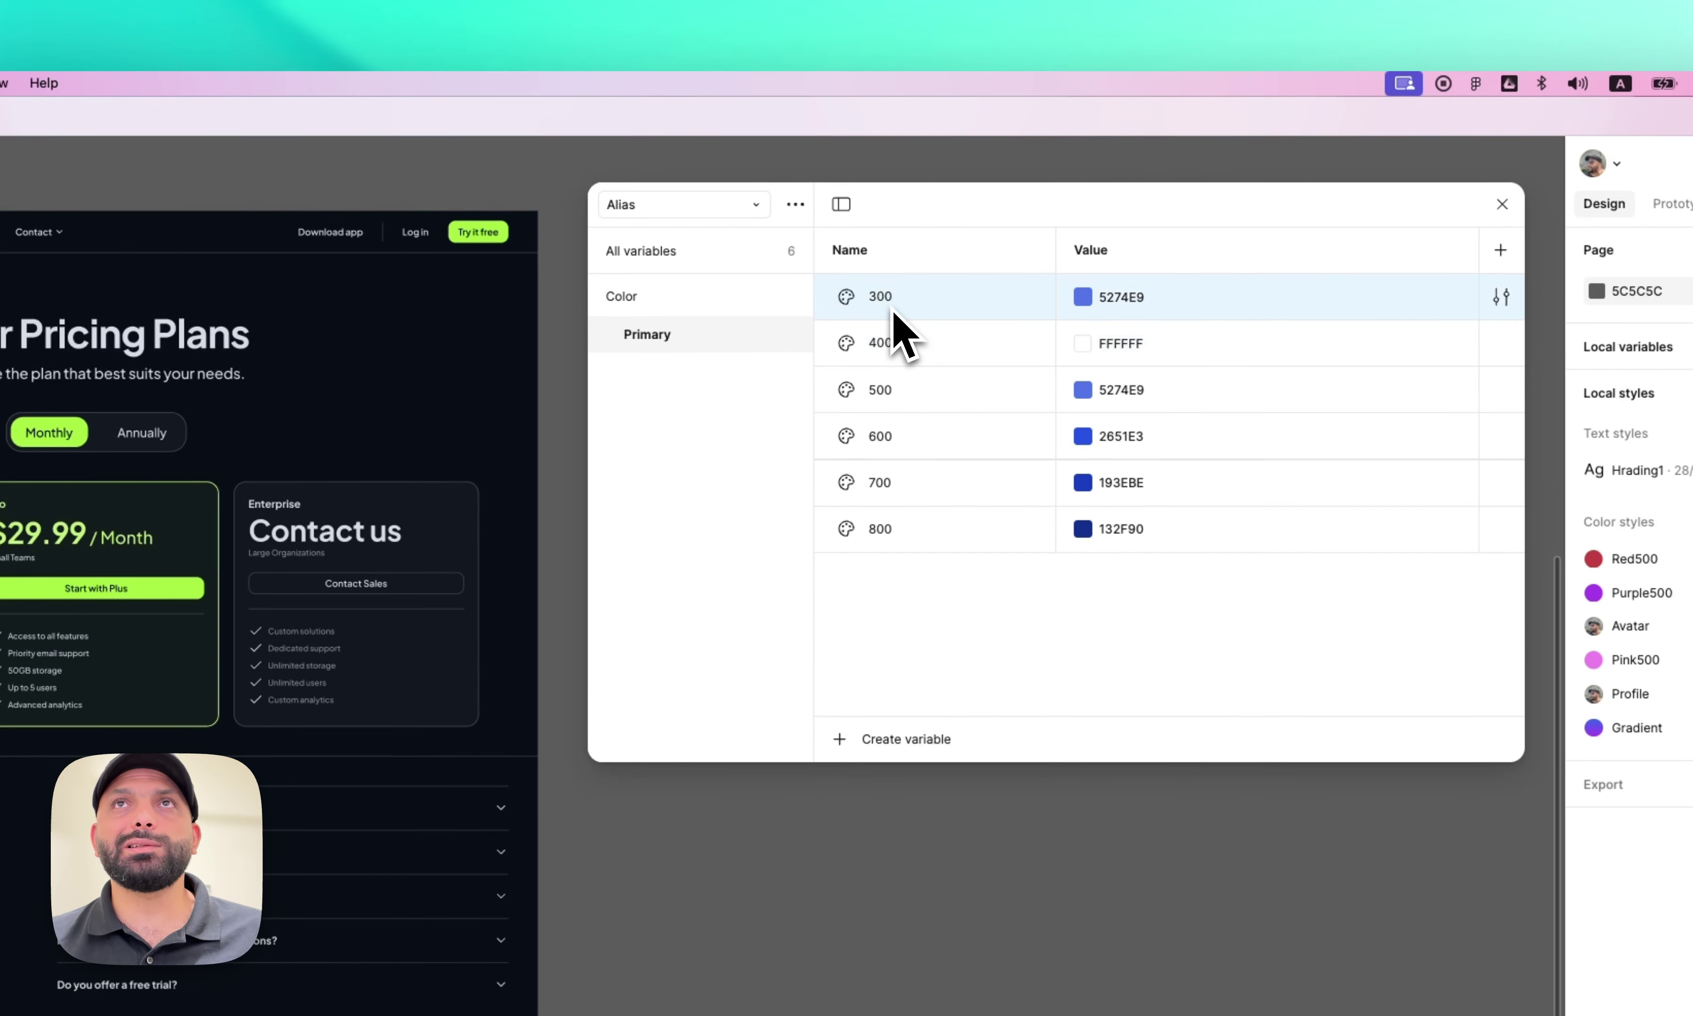
- Examine the details of the 500 variable in the Primary group and close them
click(896, 351)
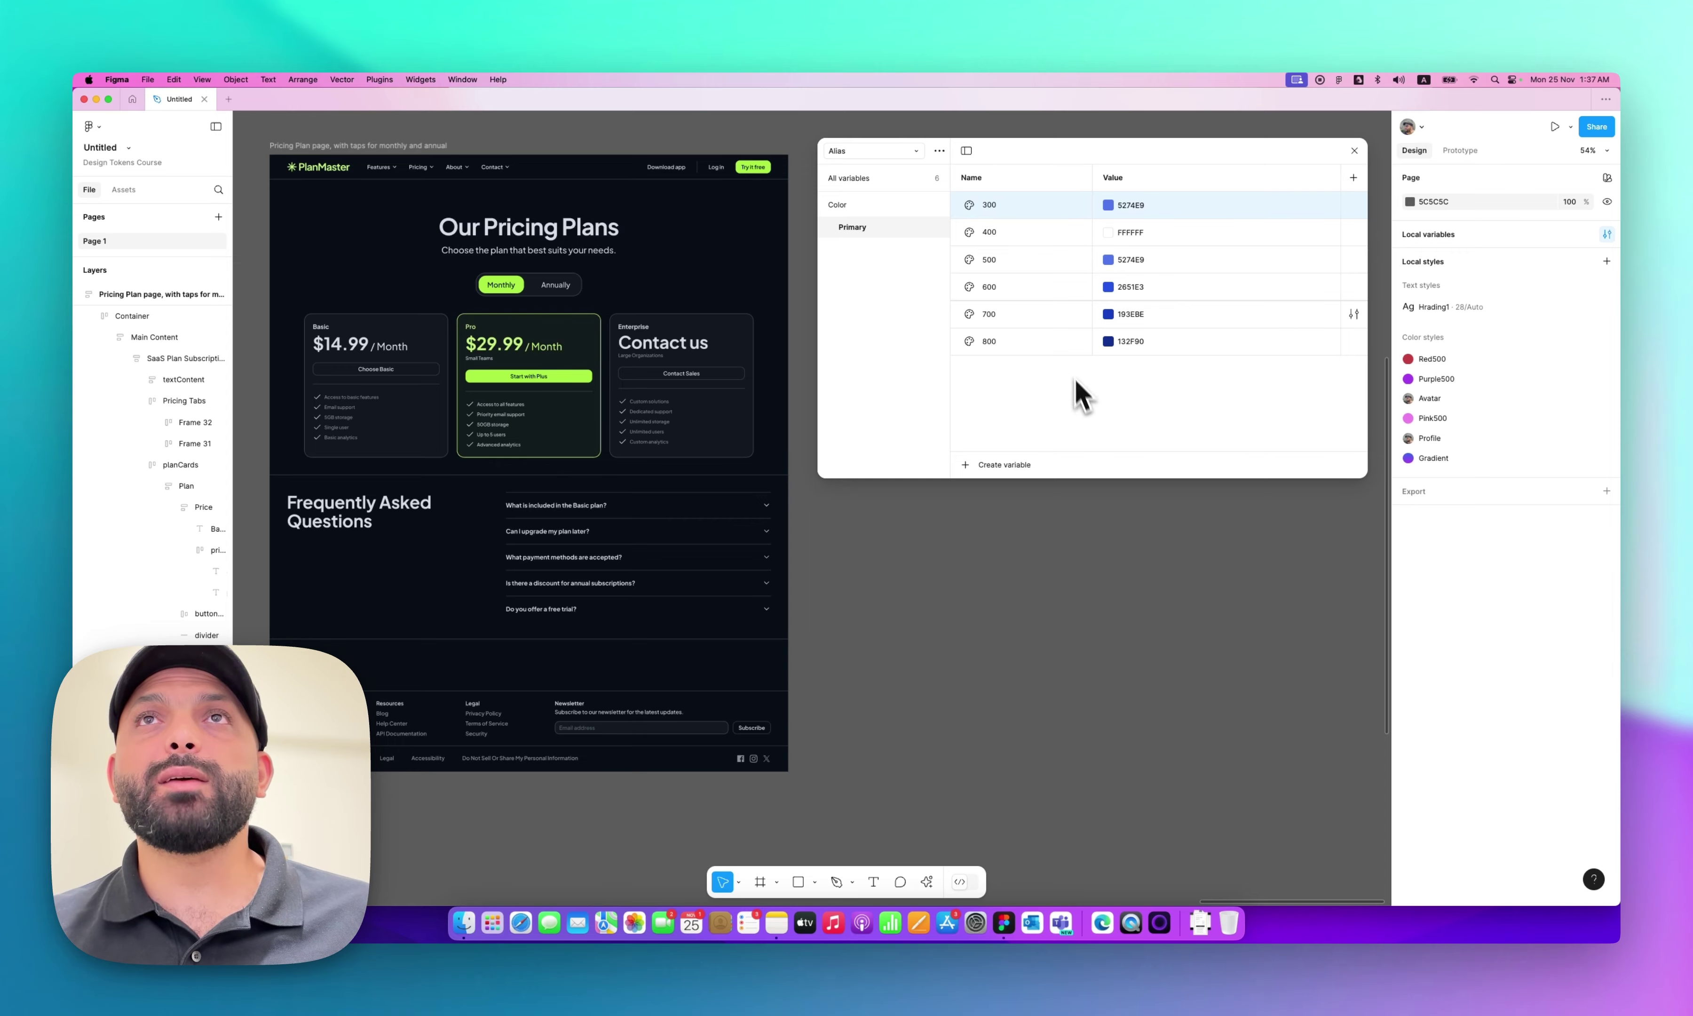
click(863, 295)
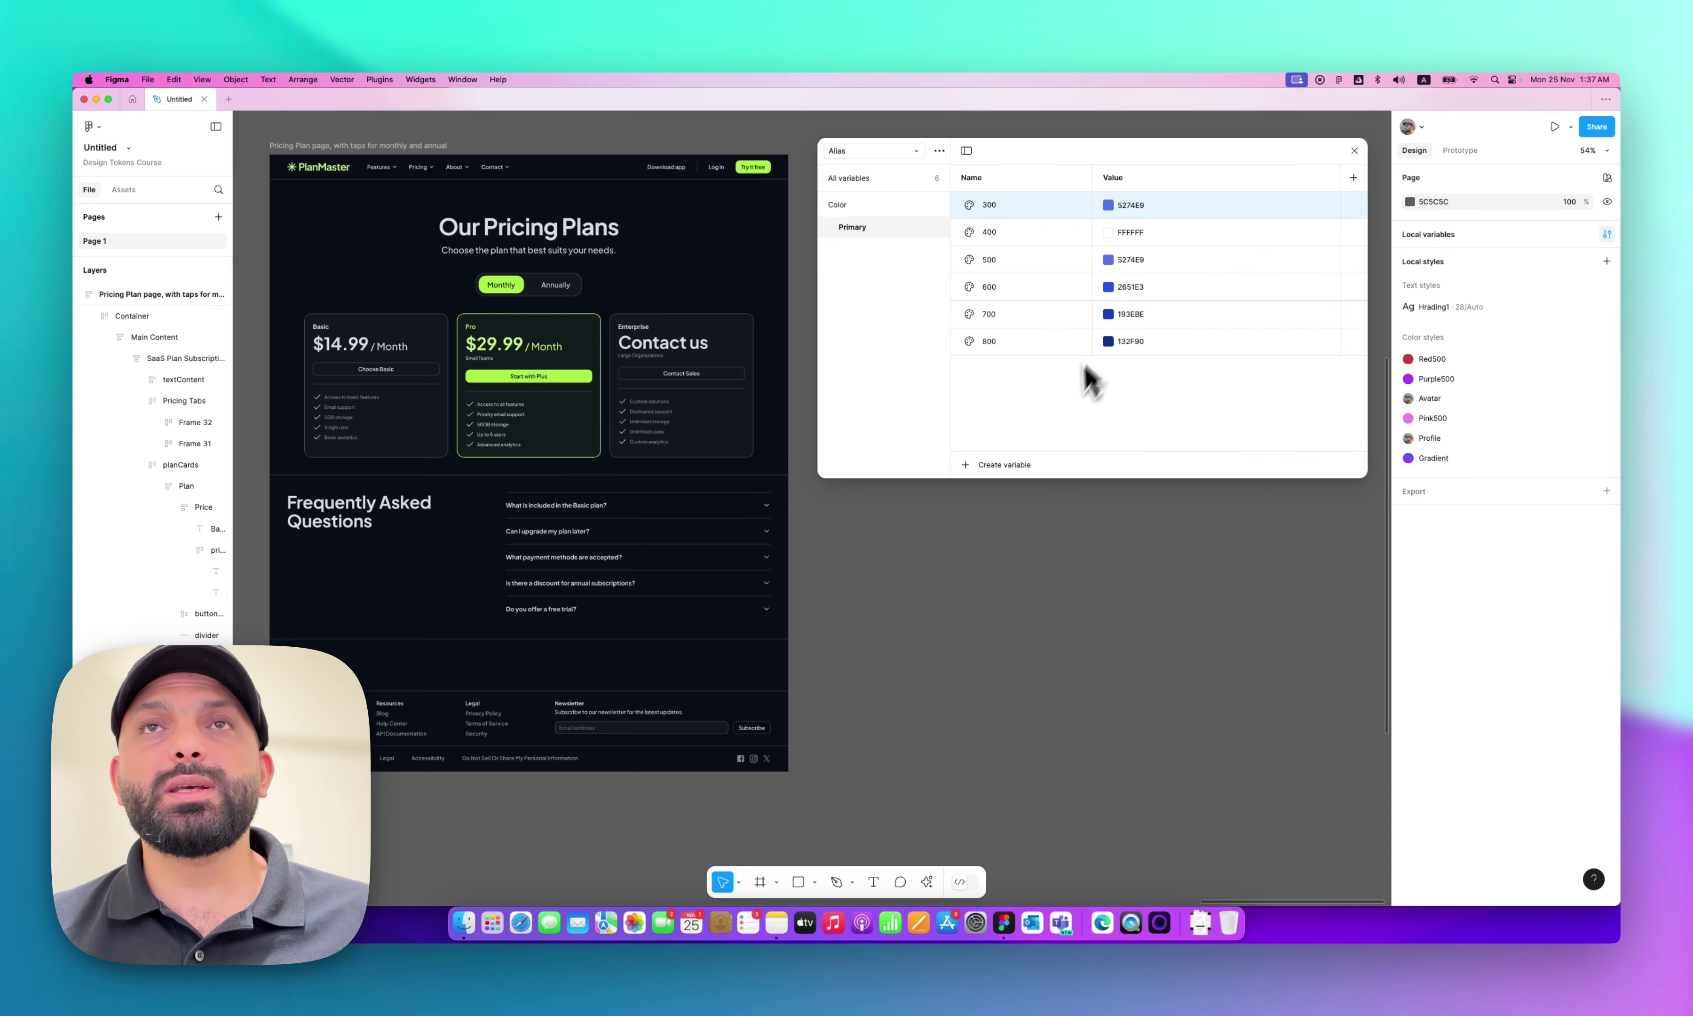
click(1353, 259)
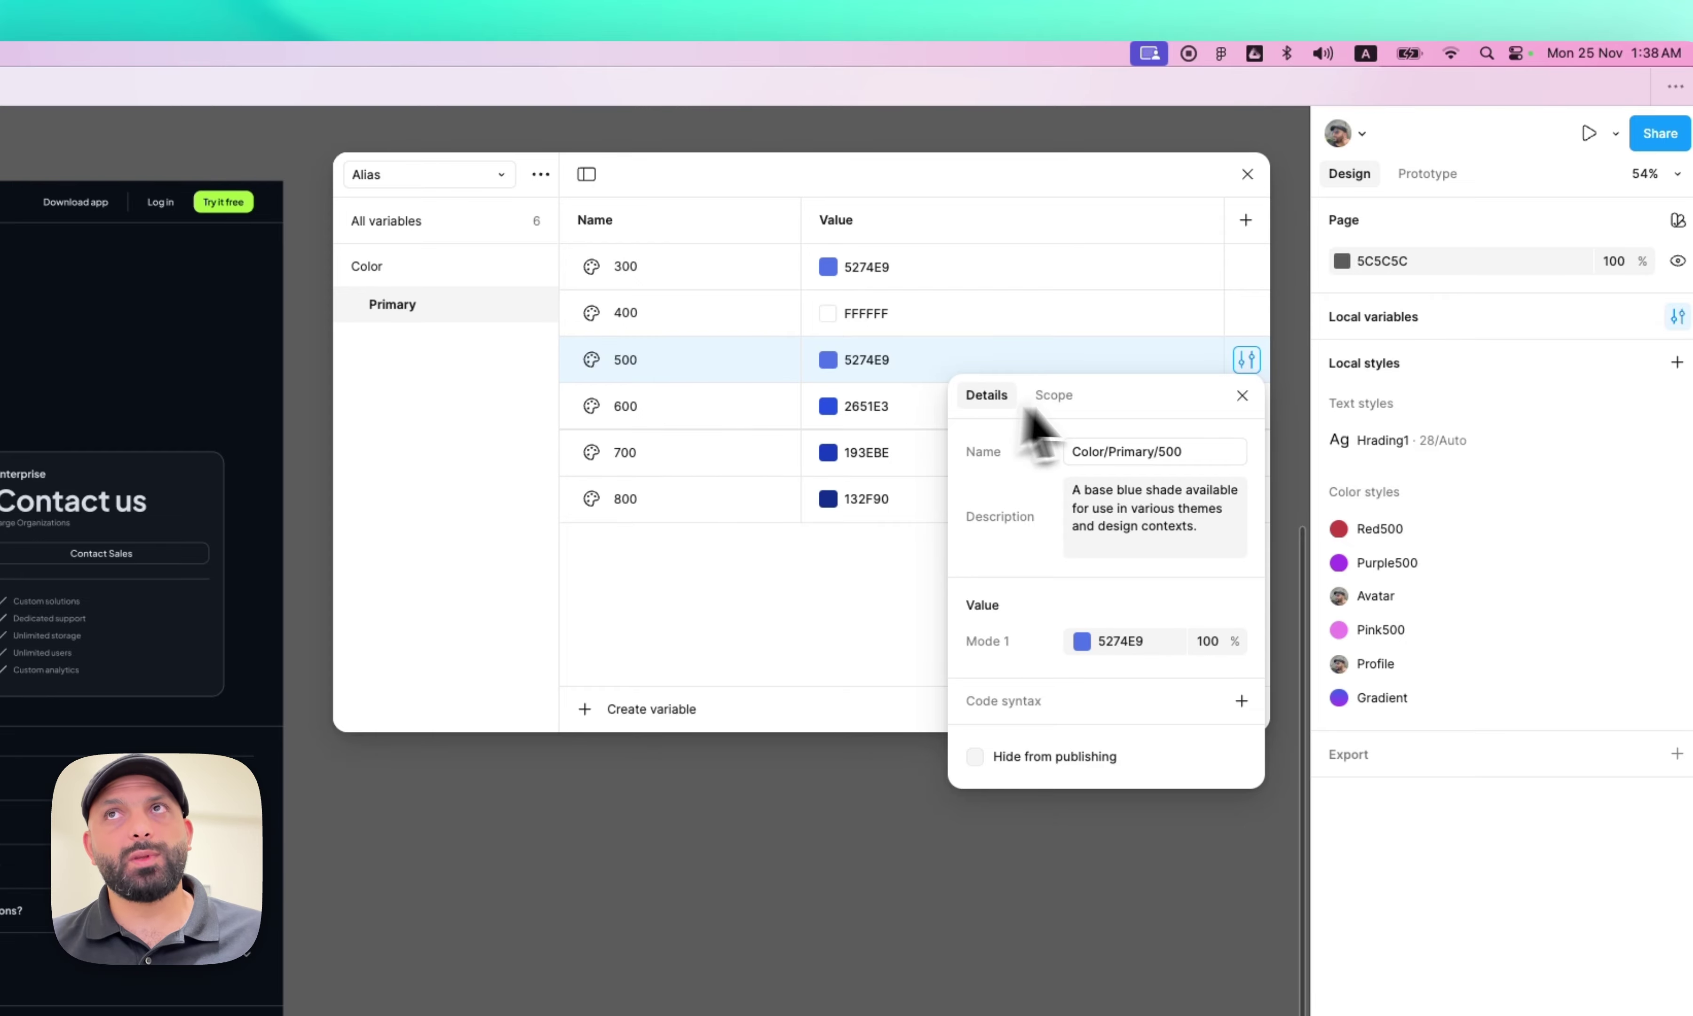
click(1345, 278)
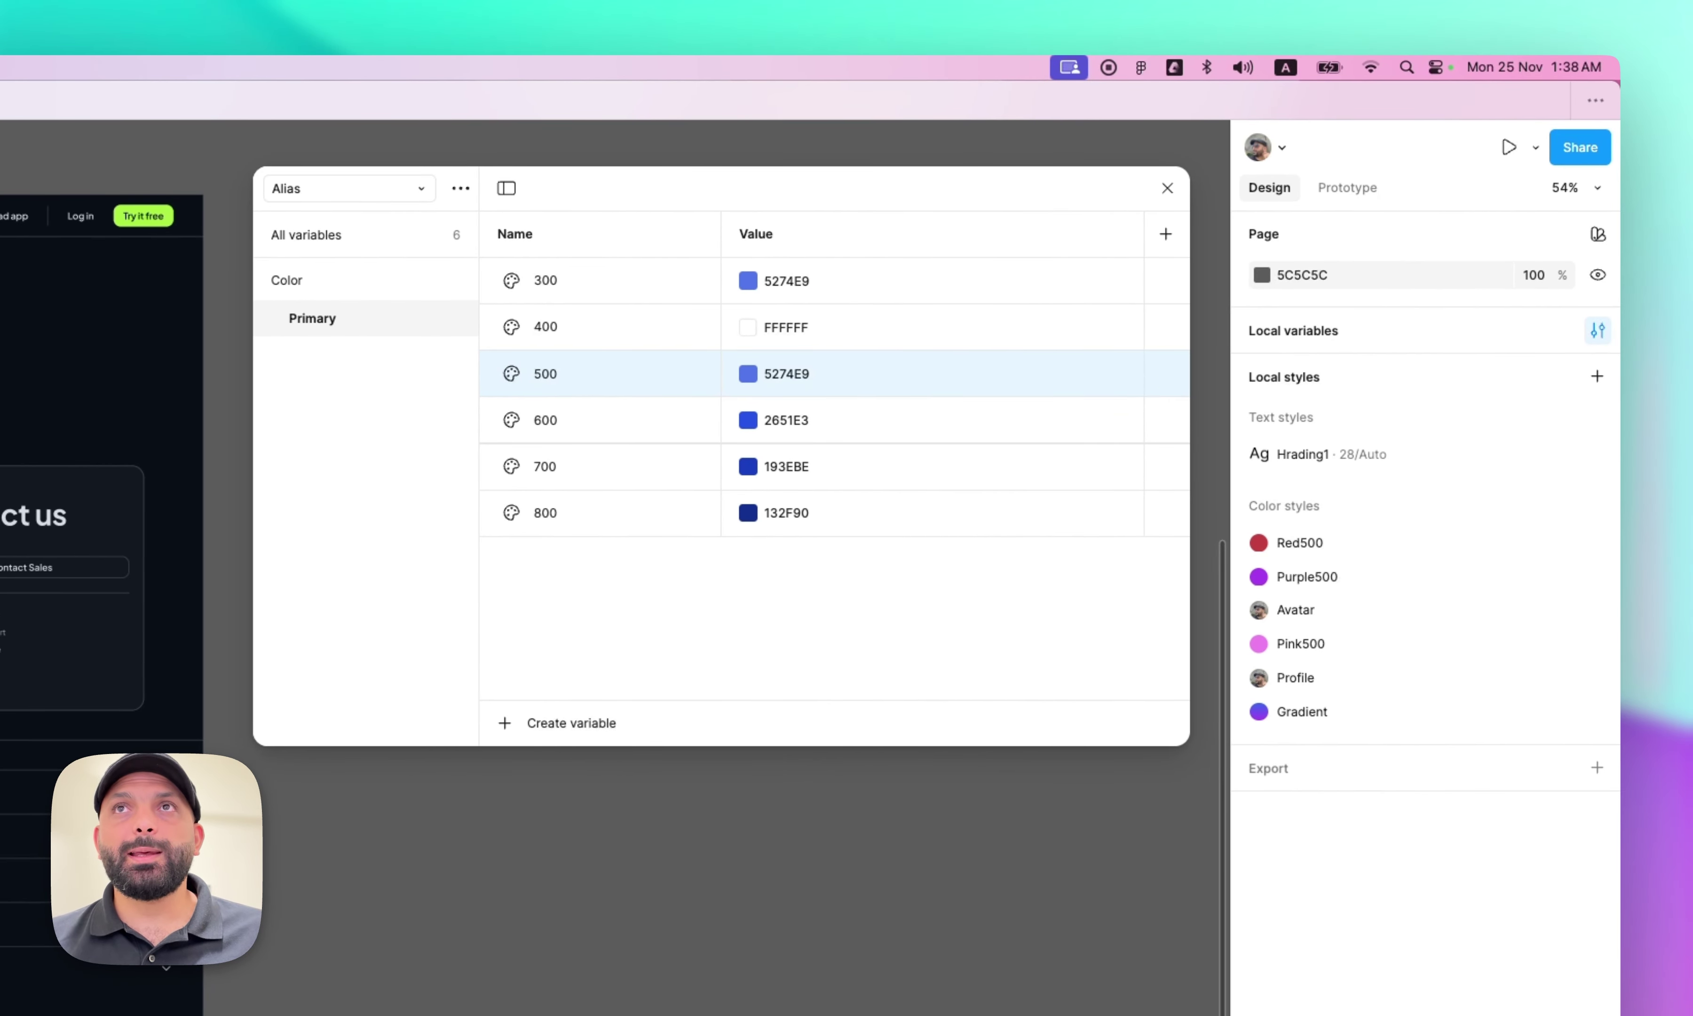
- Add a second mode to the Alias collection and step through the variables' name and mode cells
click(1165, 234)
click(578, 278)
key(Tab)
key(Tab)
key(Tab)
key(Tab)
key(Tab)
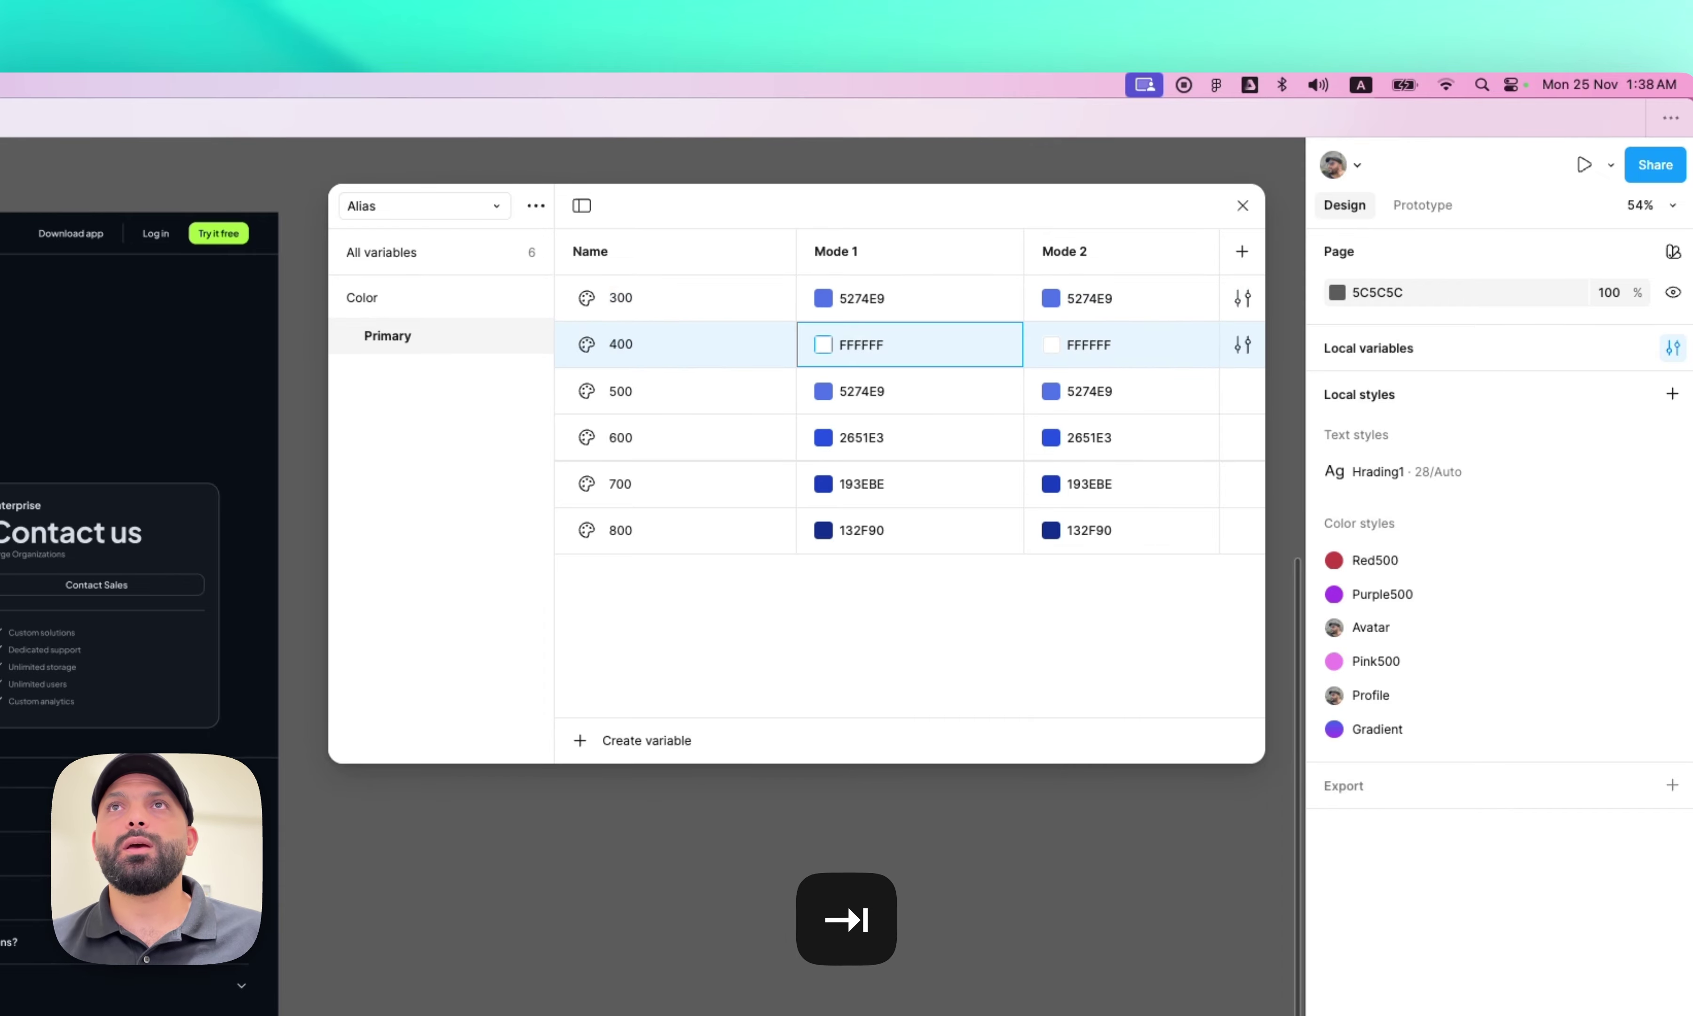
key(Tab)
key(Tab)
key(Tab)
key(Tab)
key(Tab)
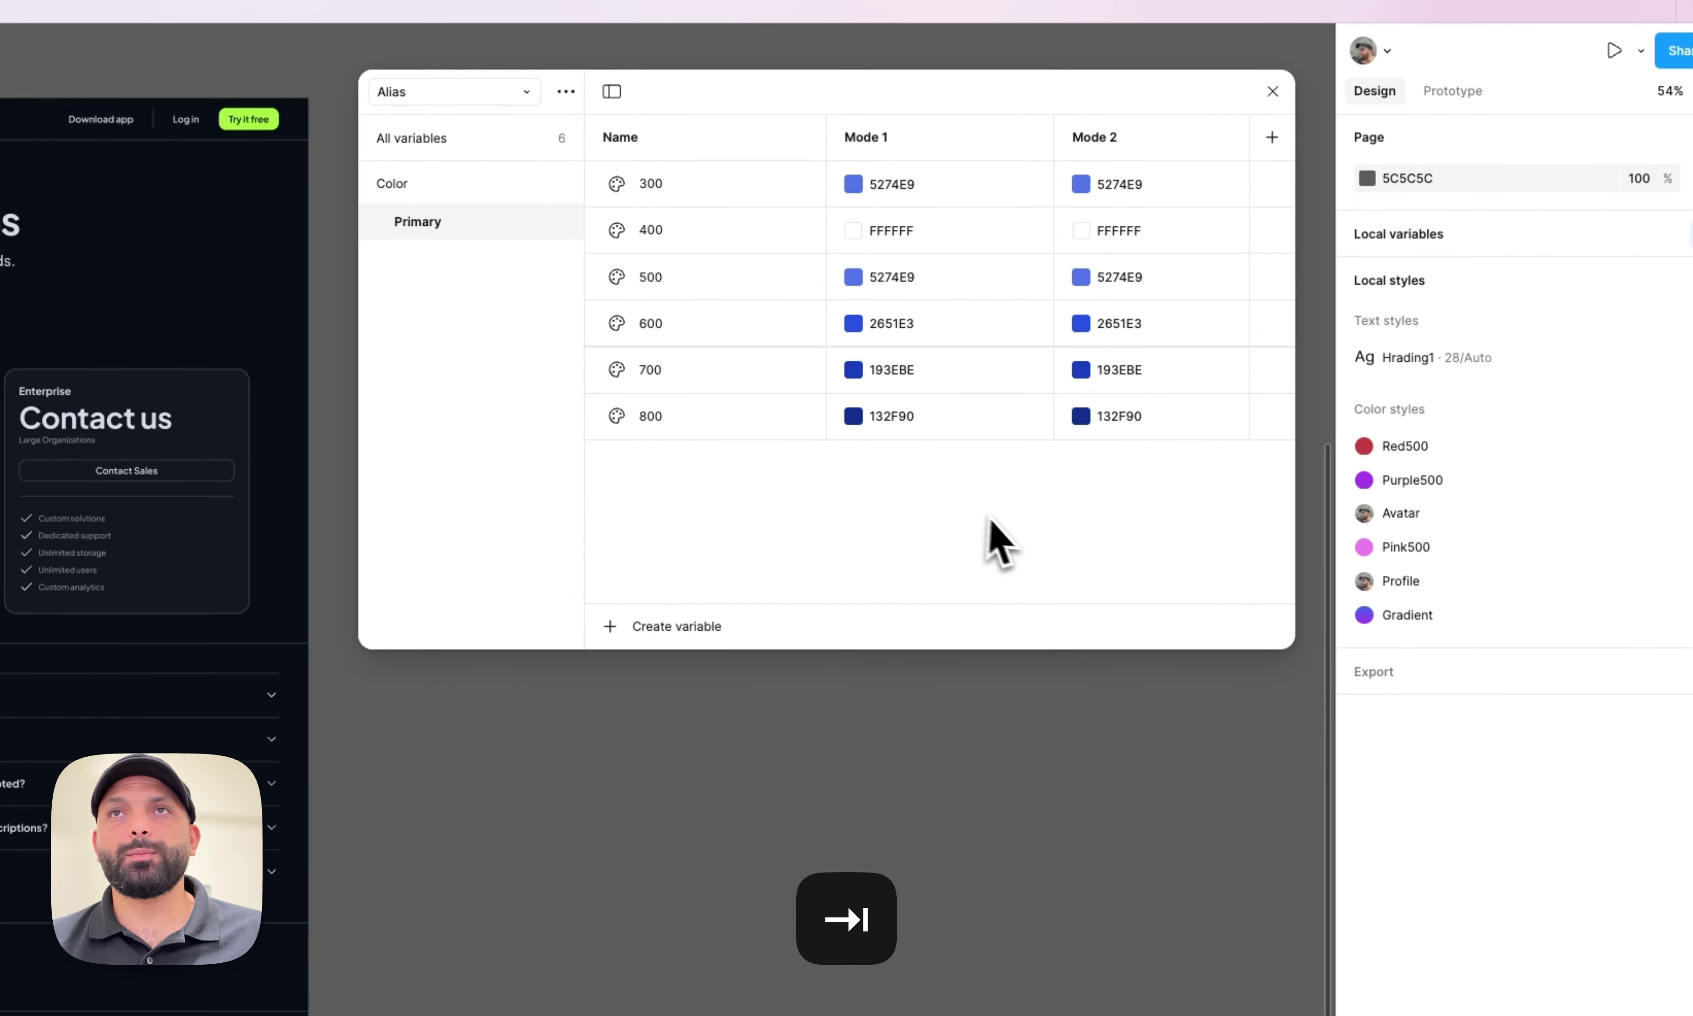
click(979, 652)
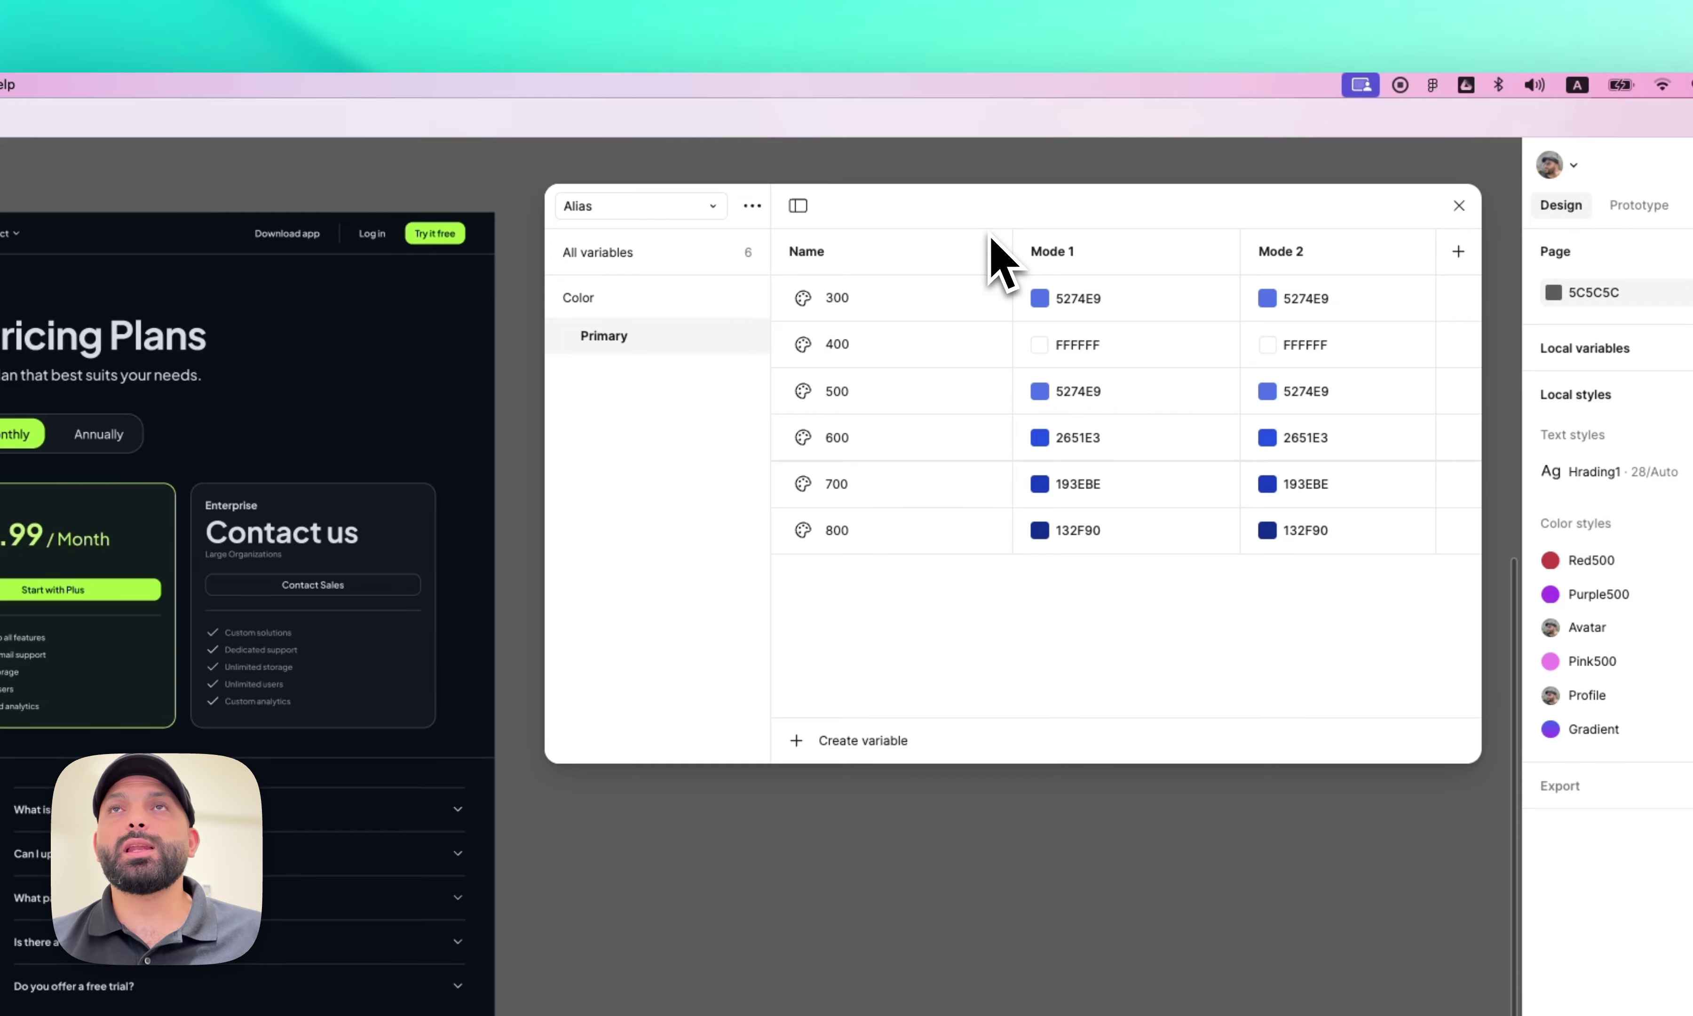
- Widen the variables window and narrow the Name, Mode 1 and Mode 2 columns
drag(1014, 257, 1058, 266)
drag(1271, 270, 1232, 257)
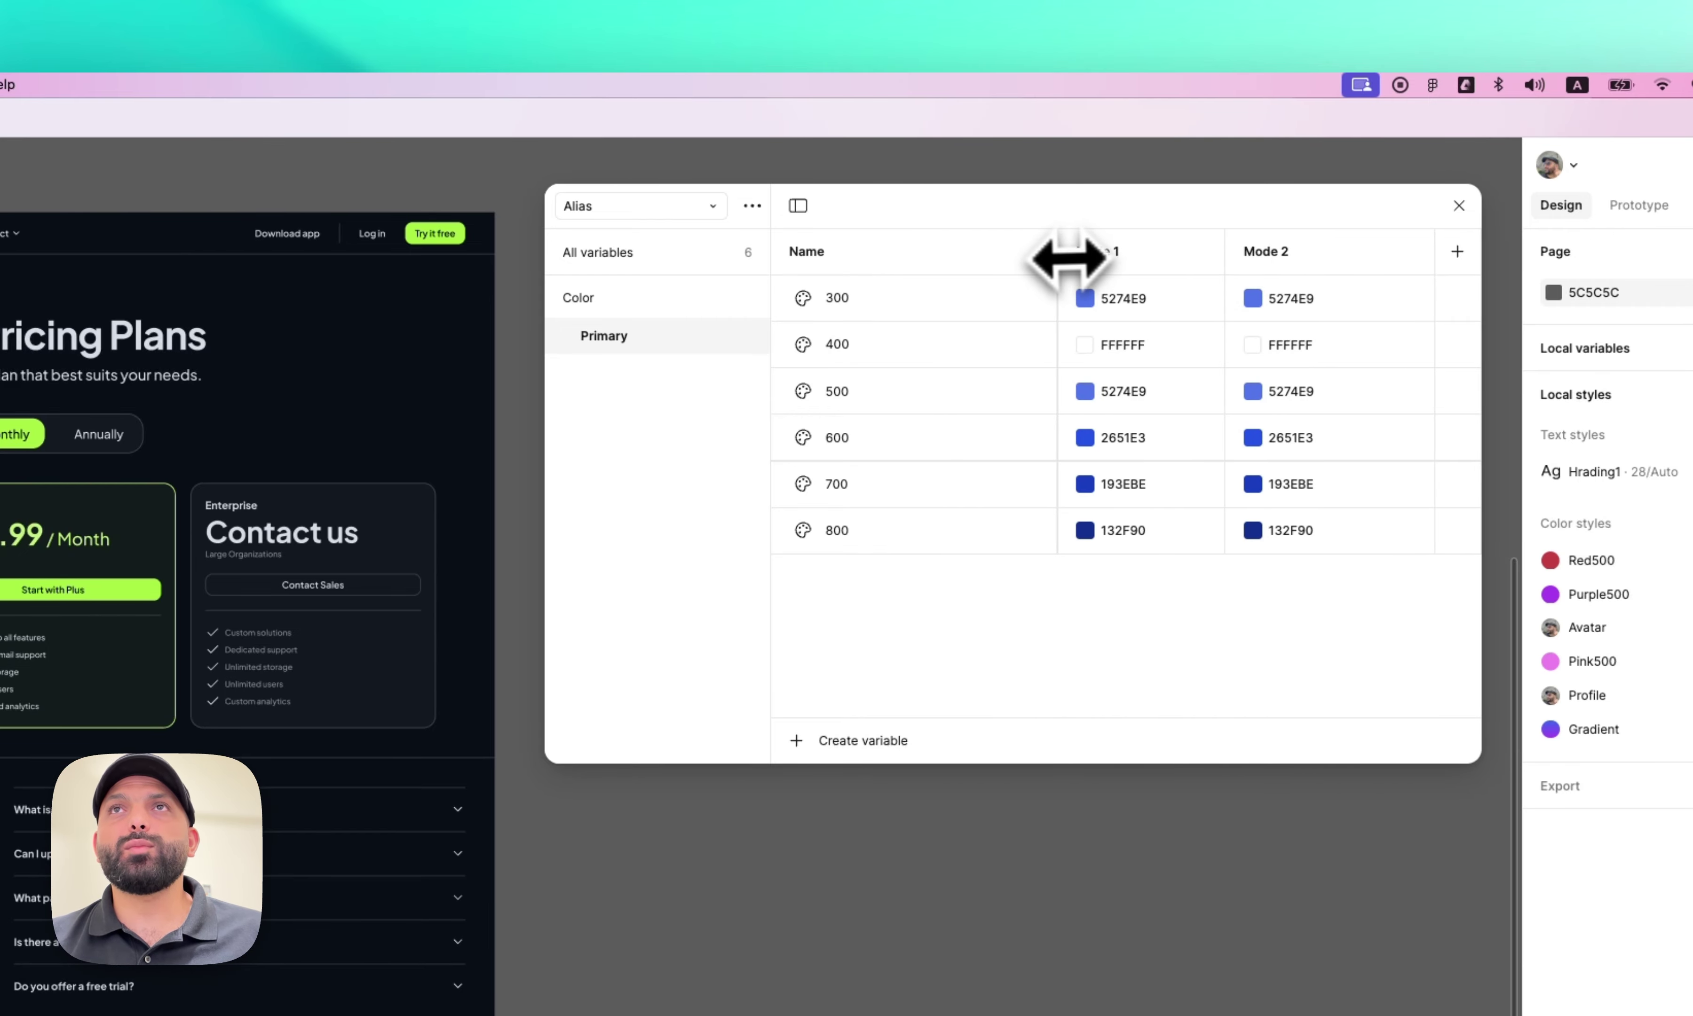
drag(1067, 257, 896, 272)
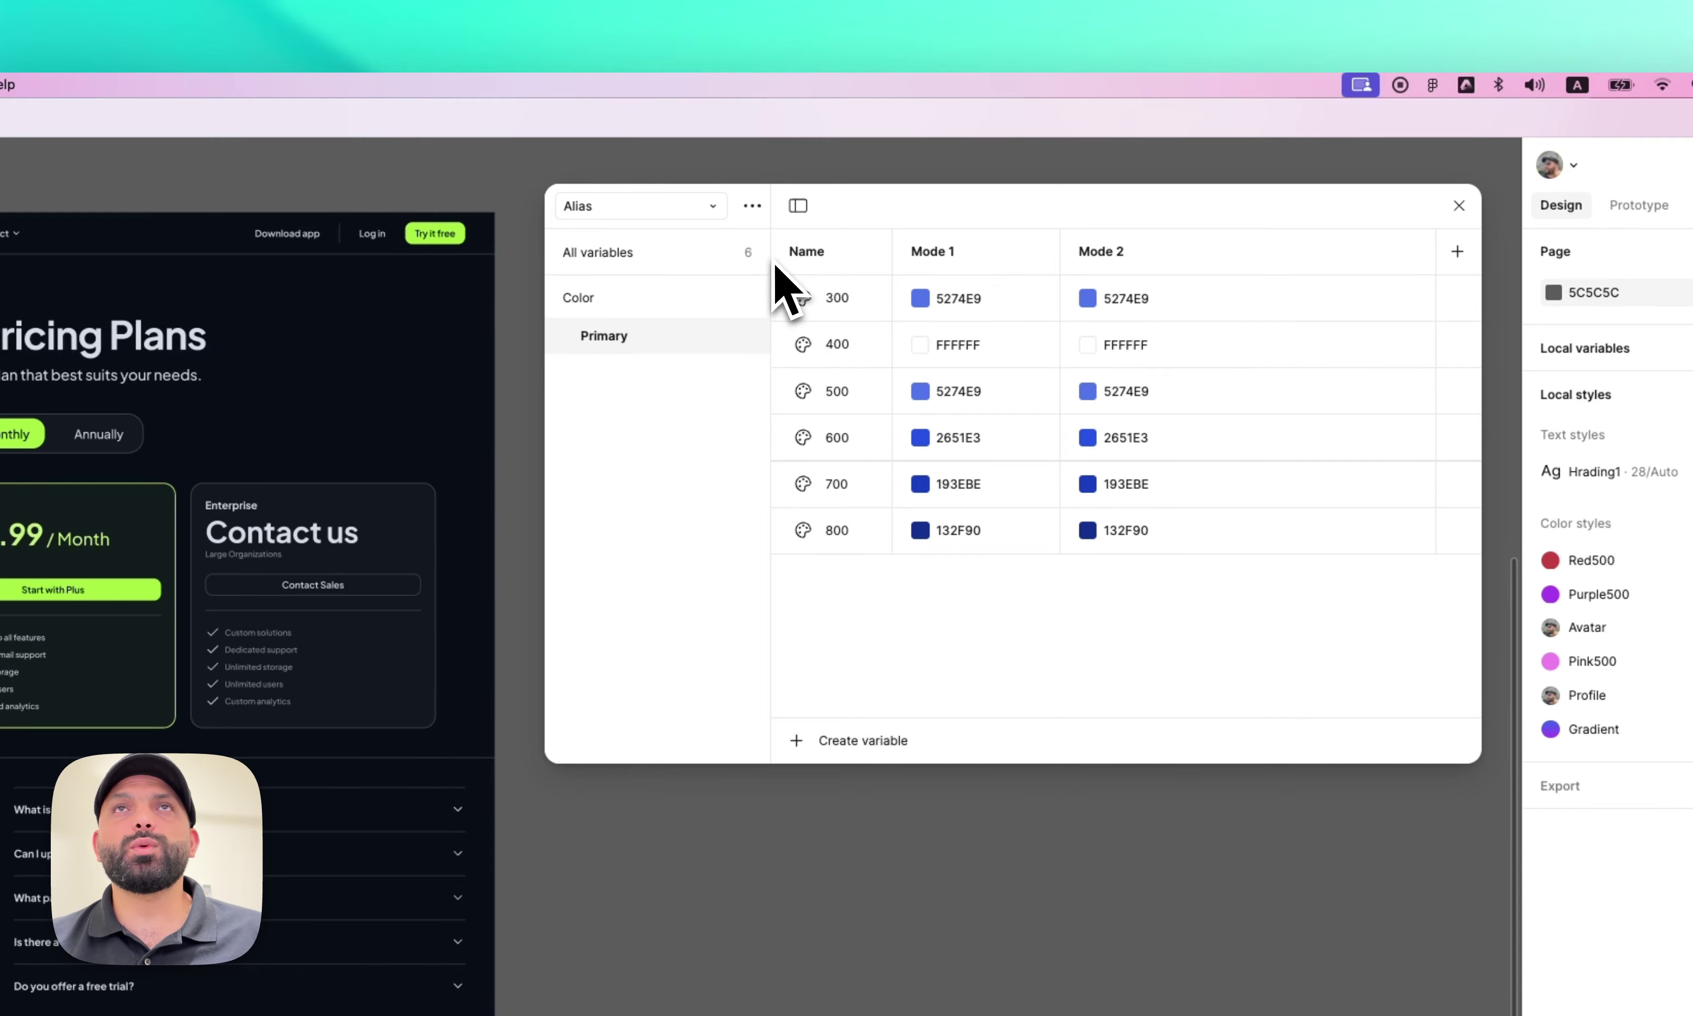
drag(596, 241, 505, 246)
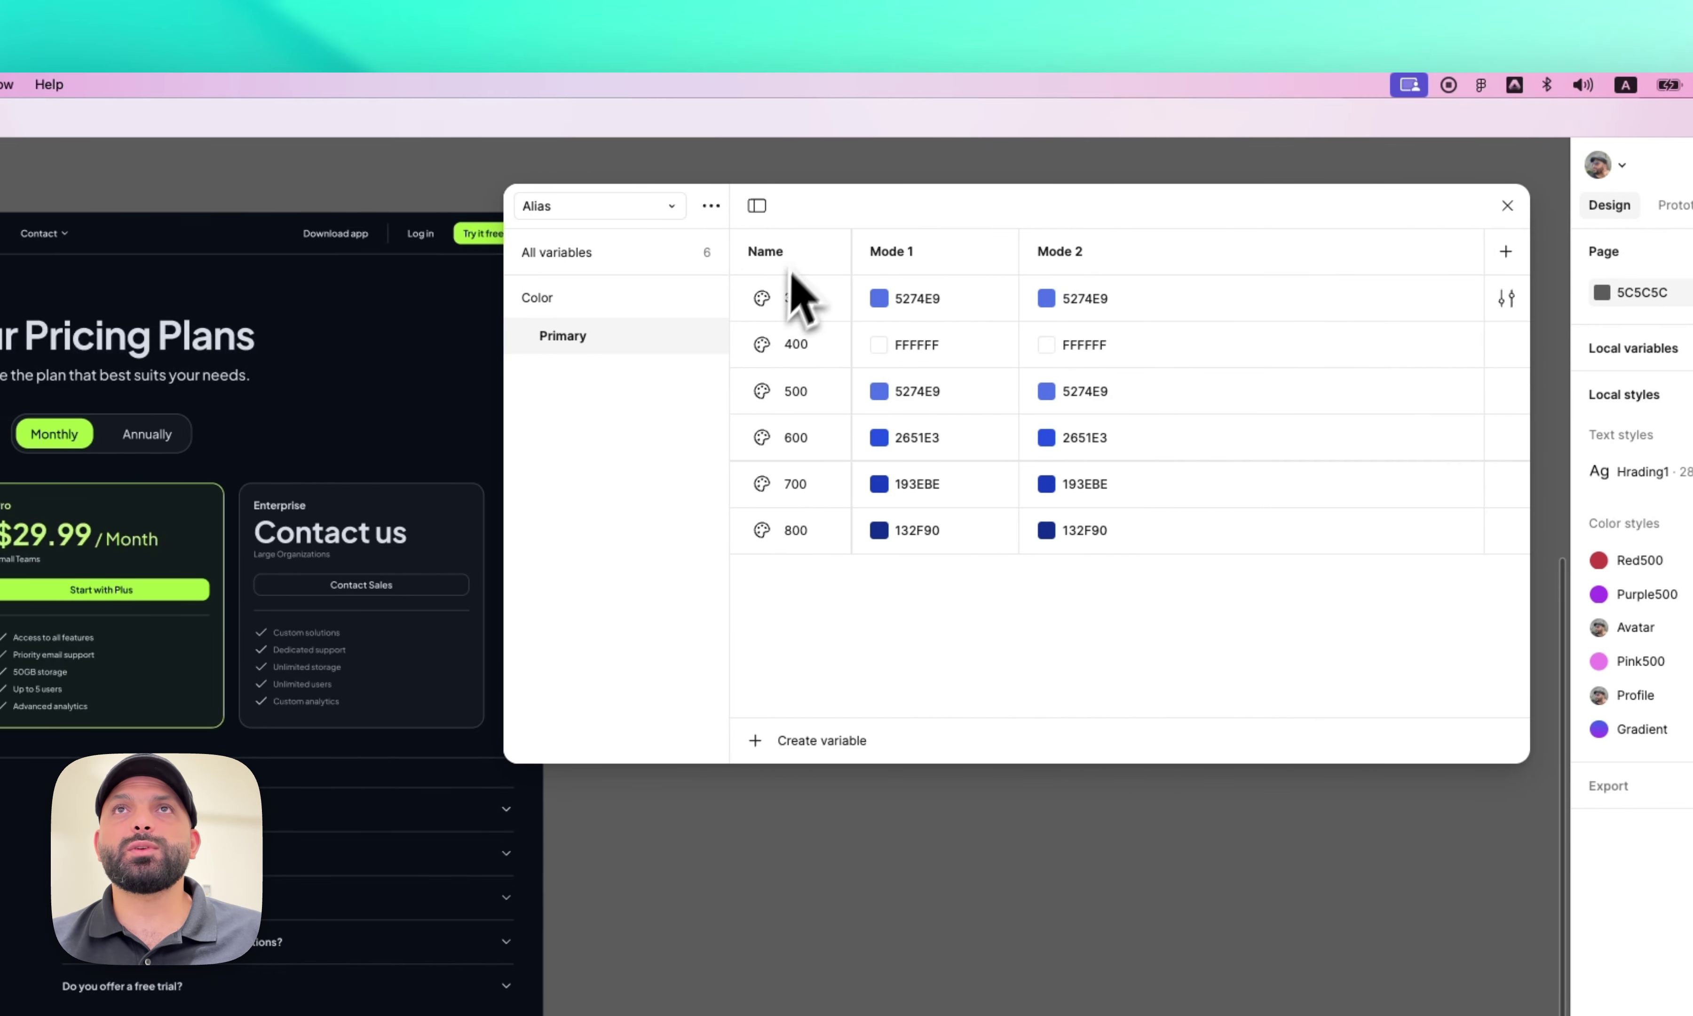
mouse_move(852, 255)
mouse_down()
mouse_move(1082, 268)
mouse_move(816, 268)
mouse_move(1002, 273)
mouse_move(852, 274)
mouse_up()
drag(1020, 260, 968, 264)
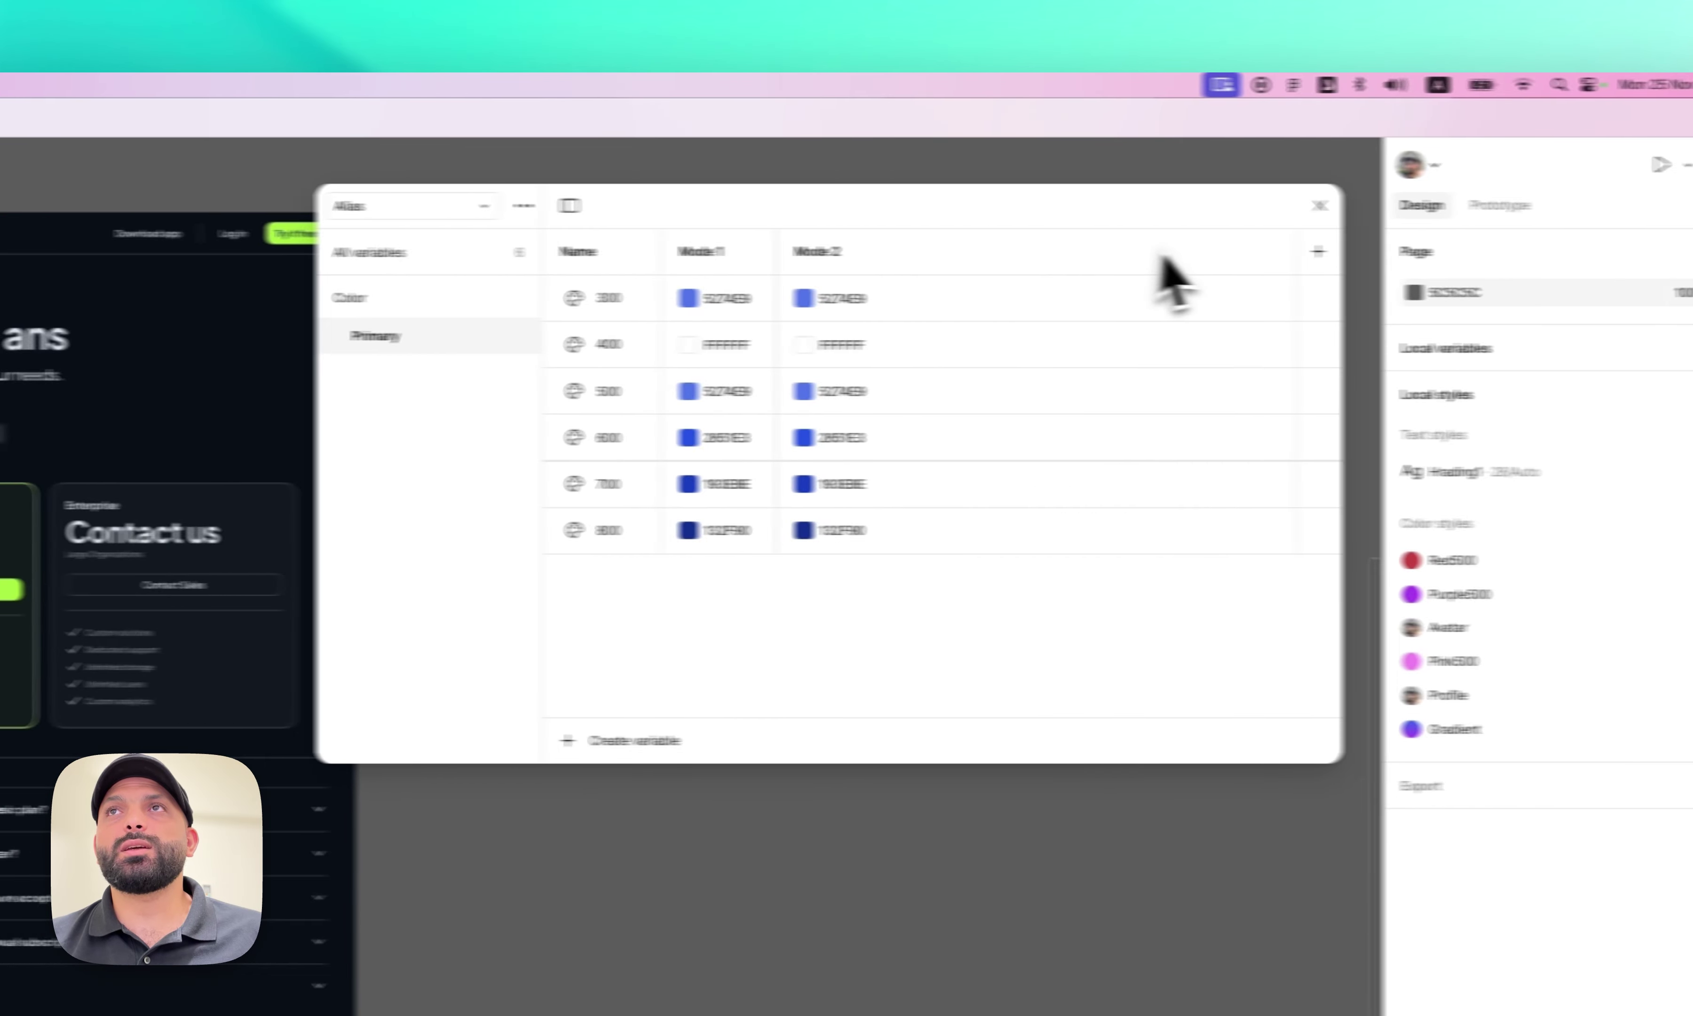
- Add a third mode to the Alias collection and adjust the column widths so all three modes fit
click(1505, 252)
drag(727, 253, 876, 260)
drag(613, 253, 650, 261)
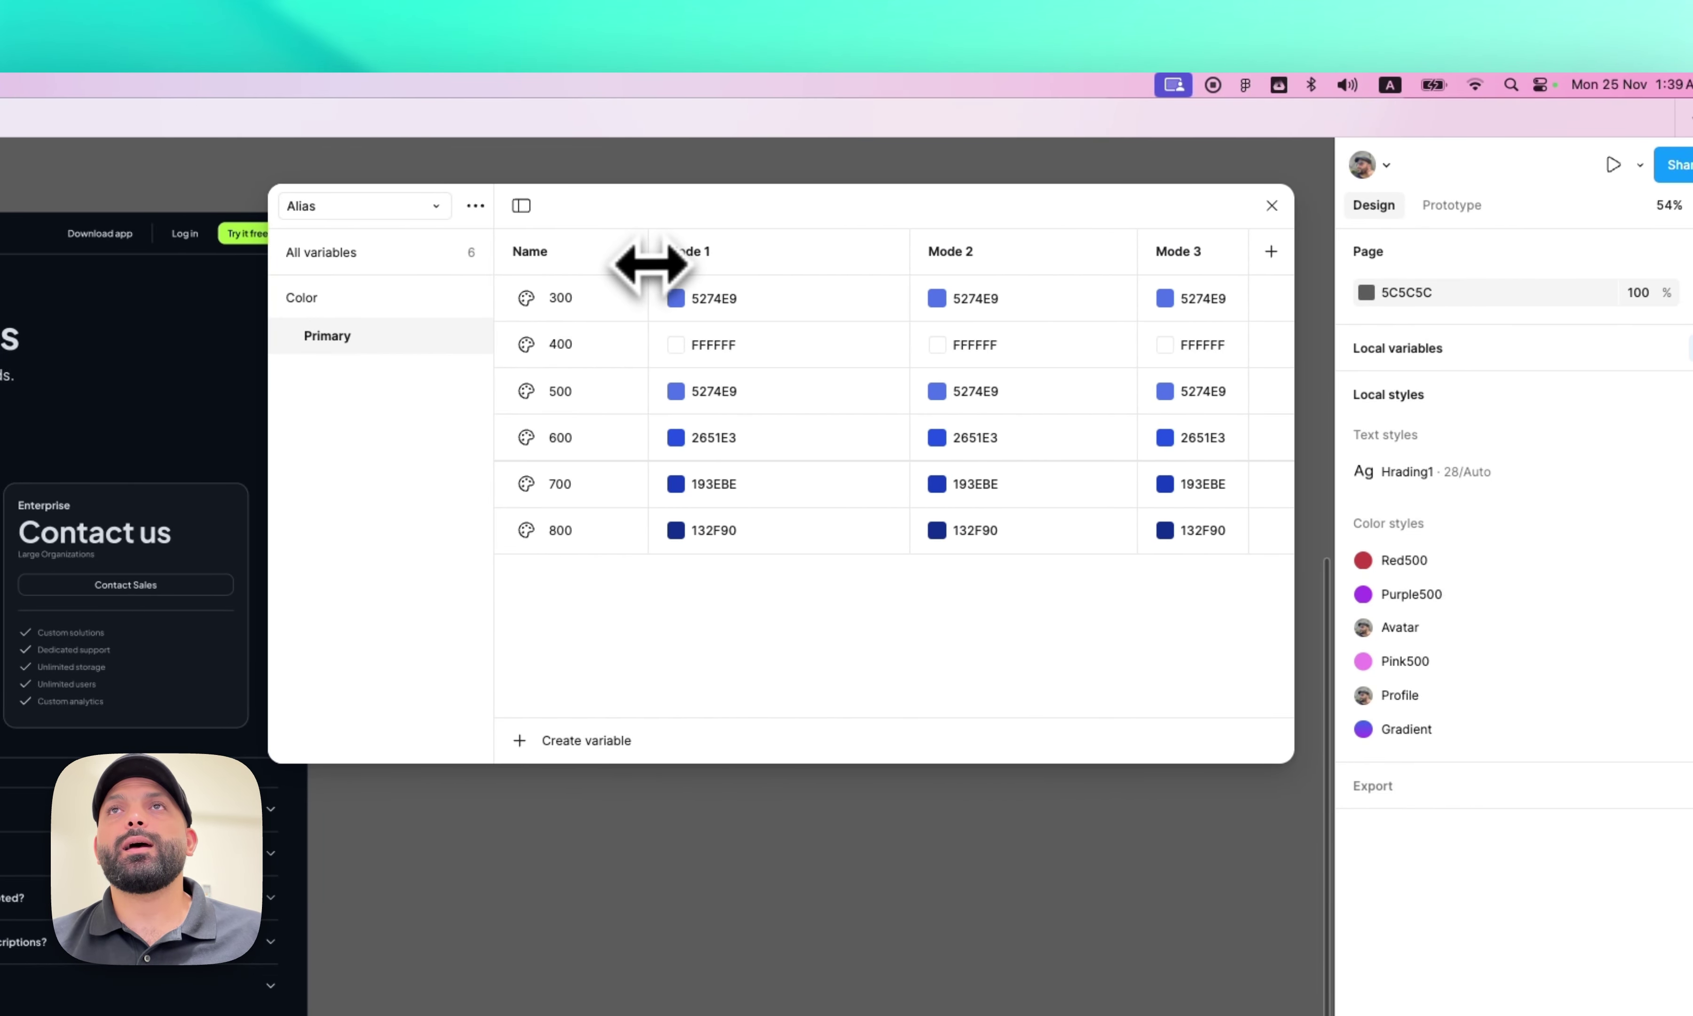
drag(914, 265, 824, 265)
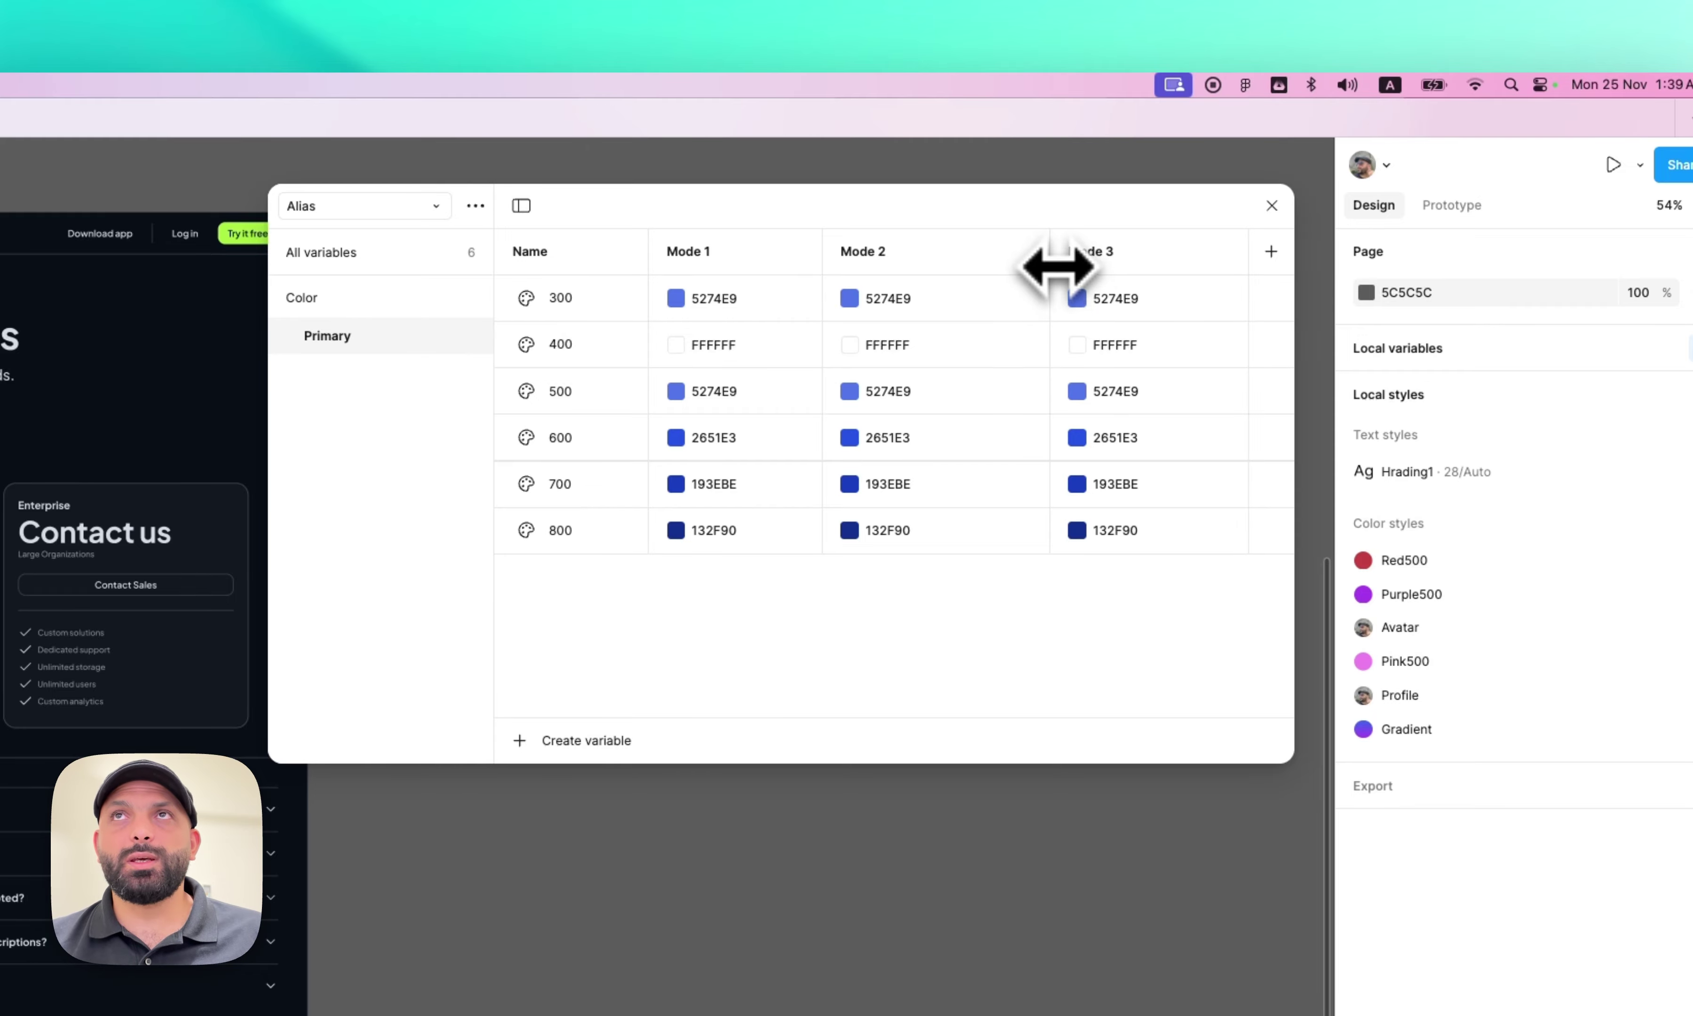
drag(1051, 269, 1014, 295)
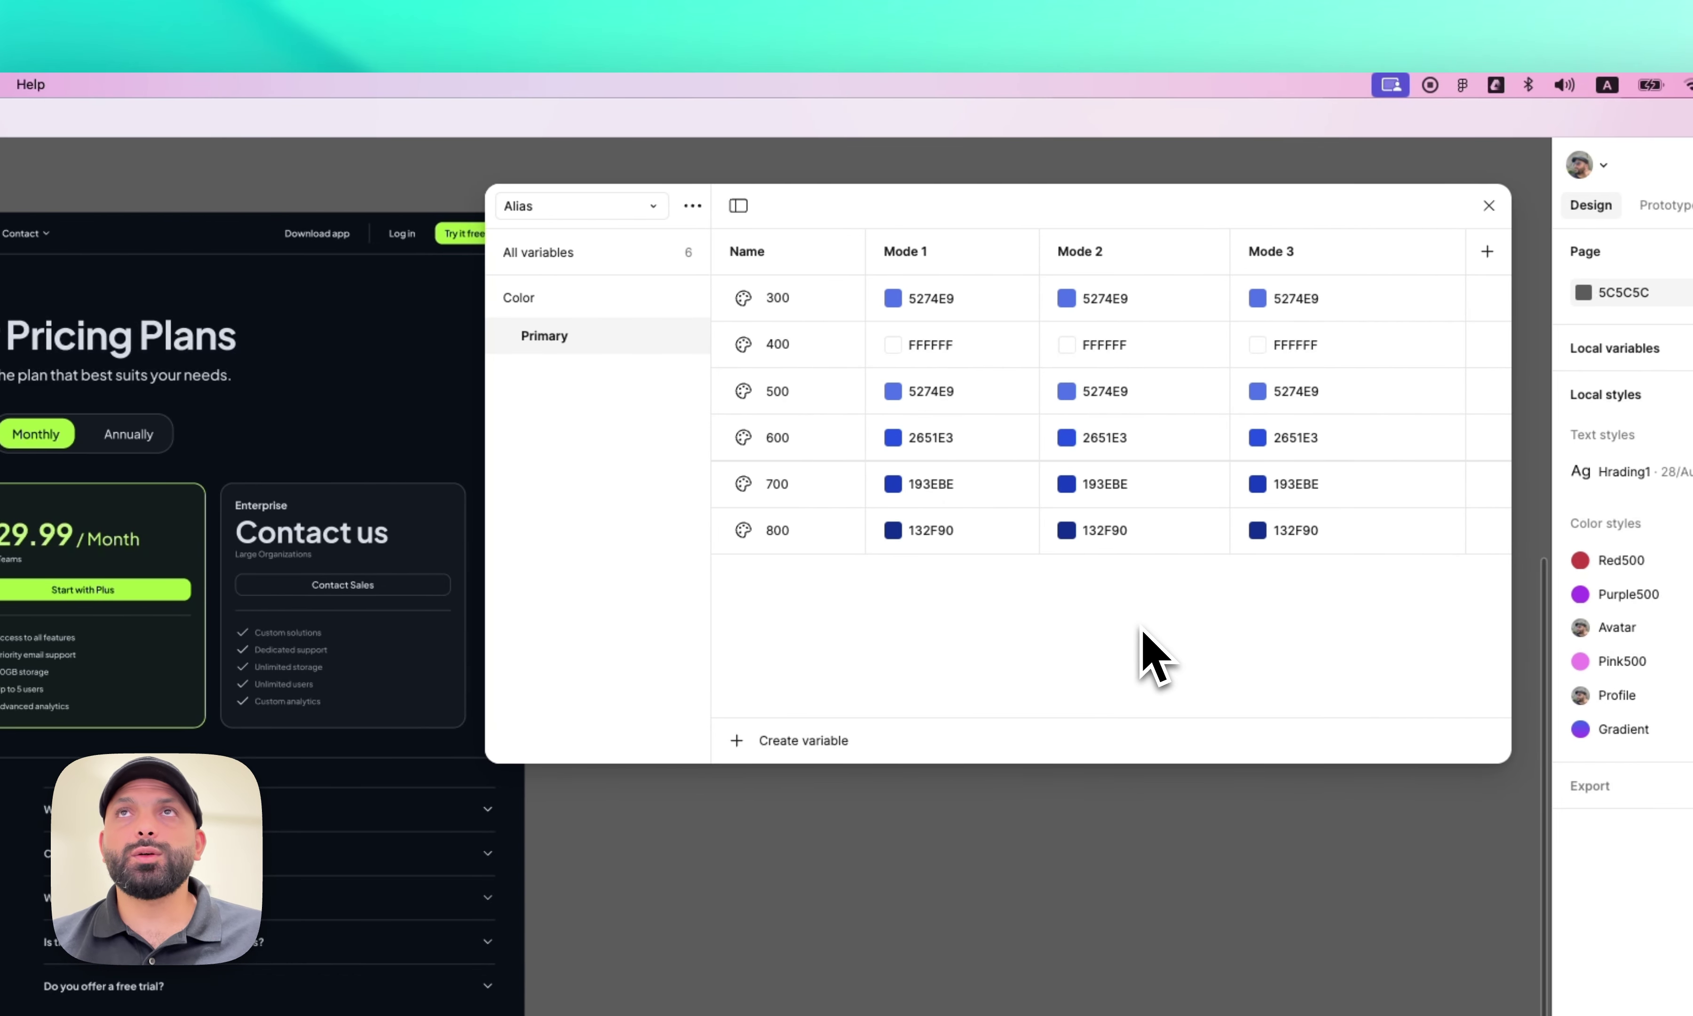
- Delete Mode 2 and Mode 3 from the Alias collection and widen the Name column
right_click(1144, 251)
click(1176, 344)
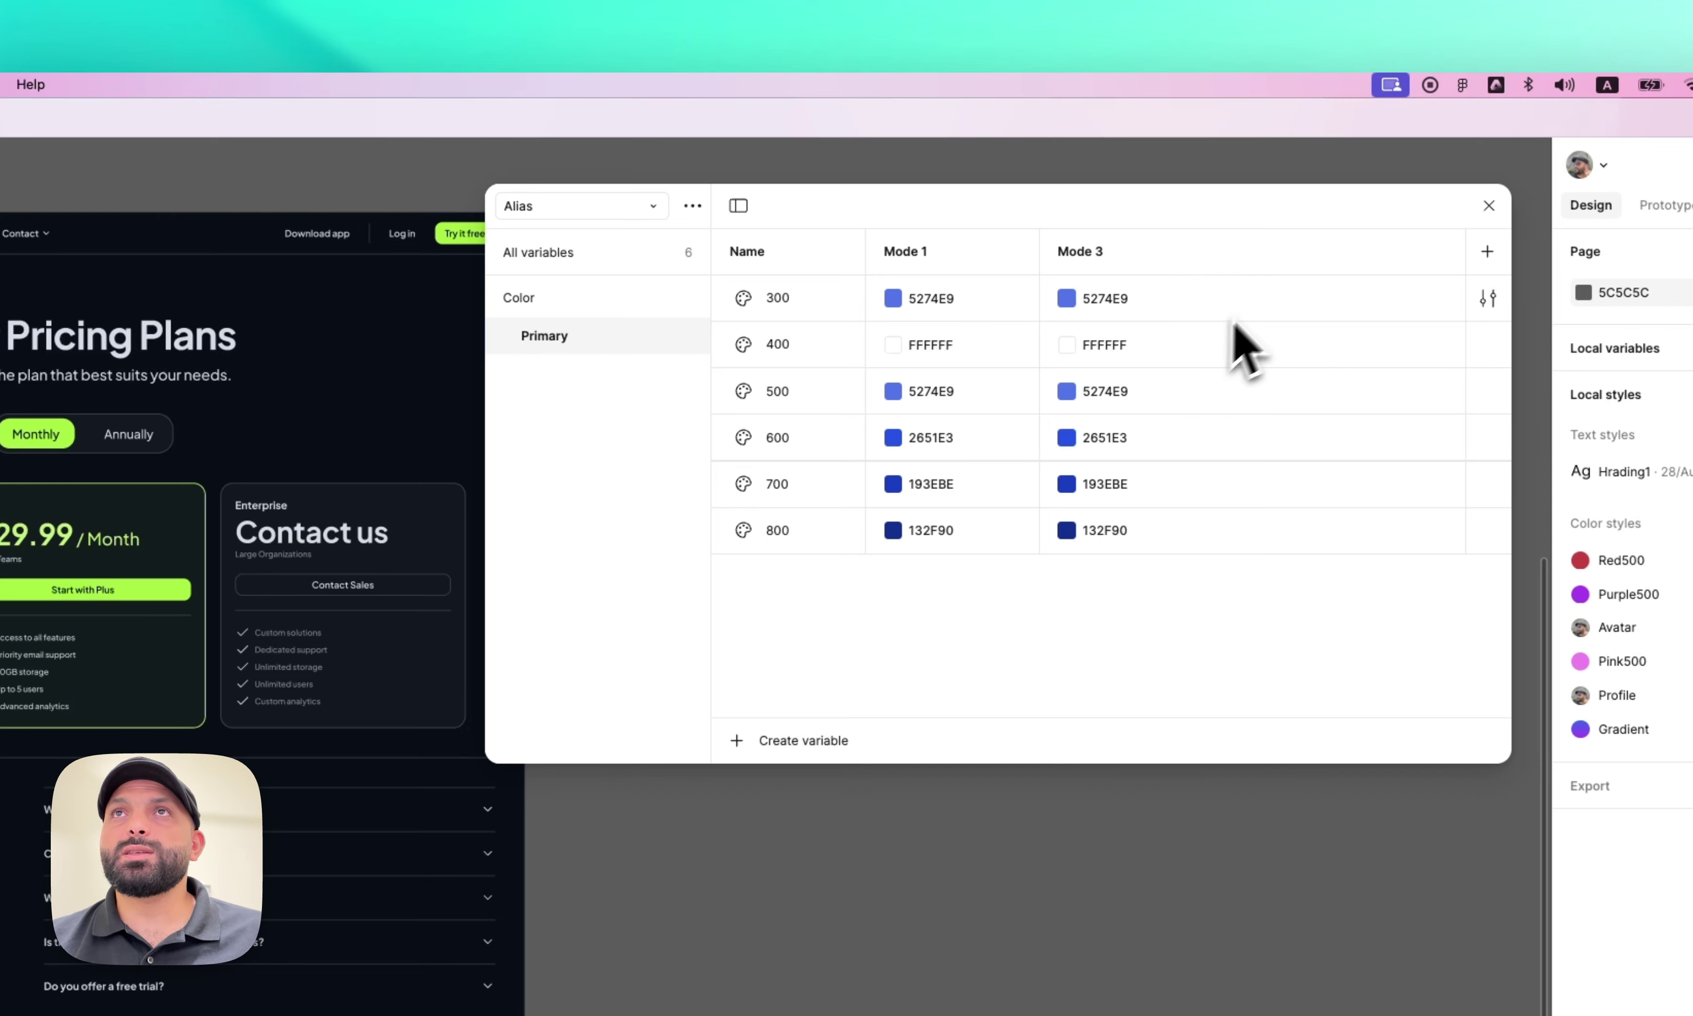
right_click(1115, 255)
click(1154, 347)
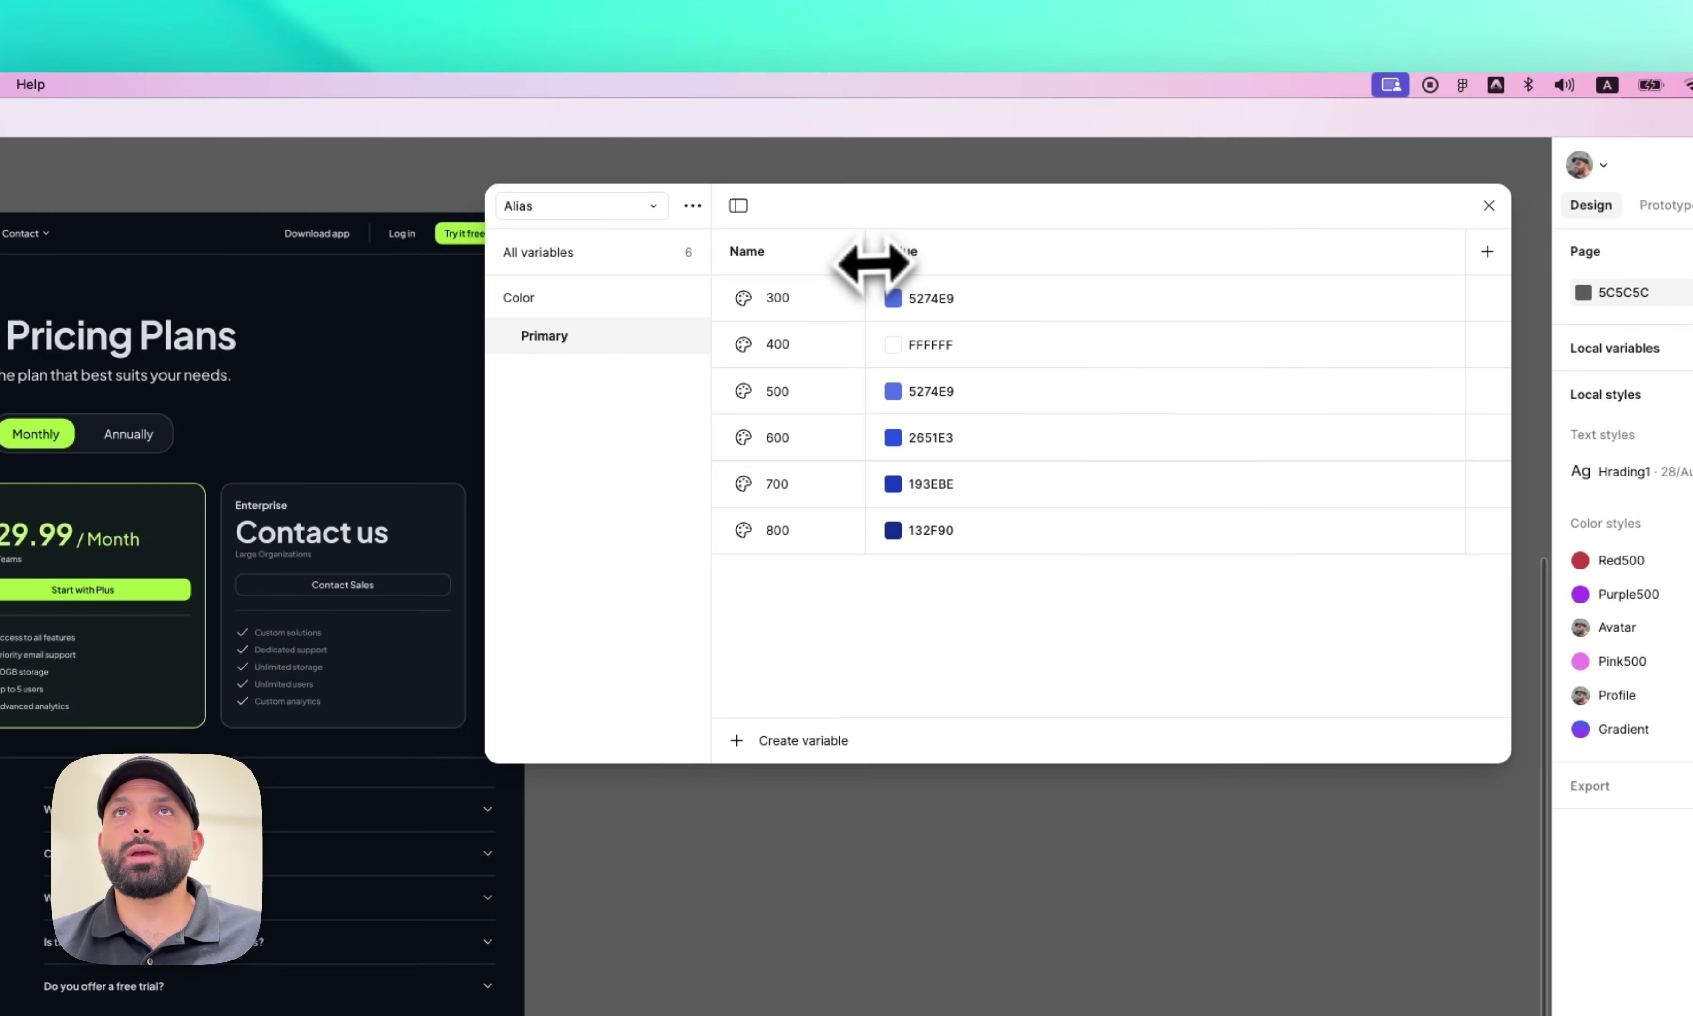
drag(873, 263, 945, 264)
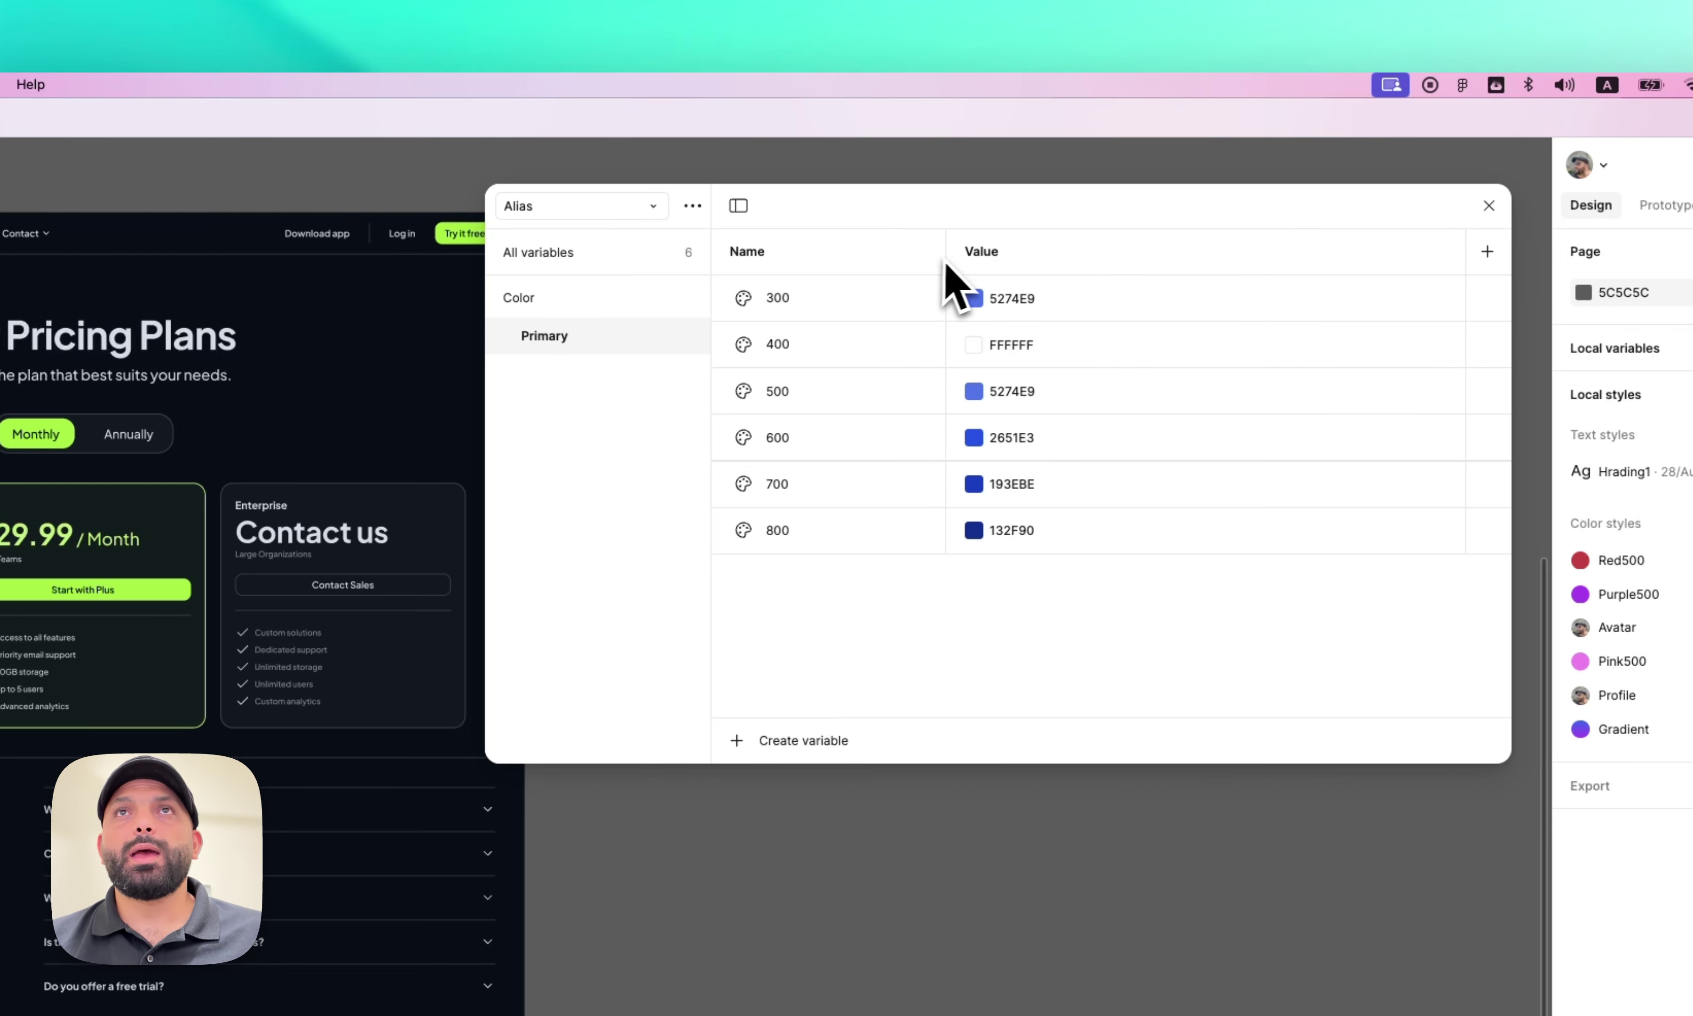
- Delete the 300 and 400 variables together from the Primary group
click(838, 311)
shift+click(867, 351)
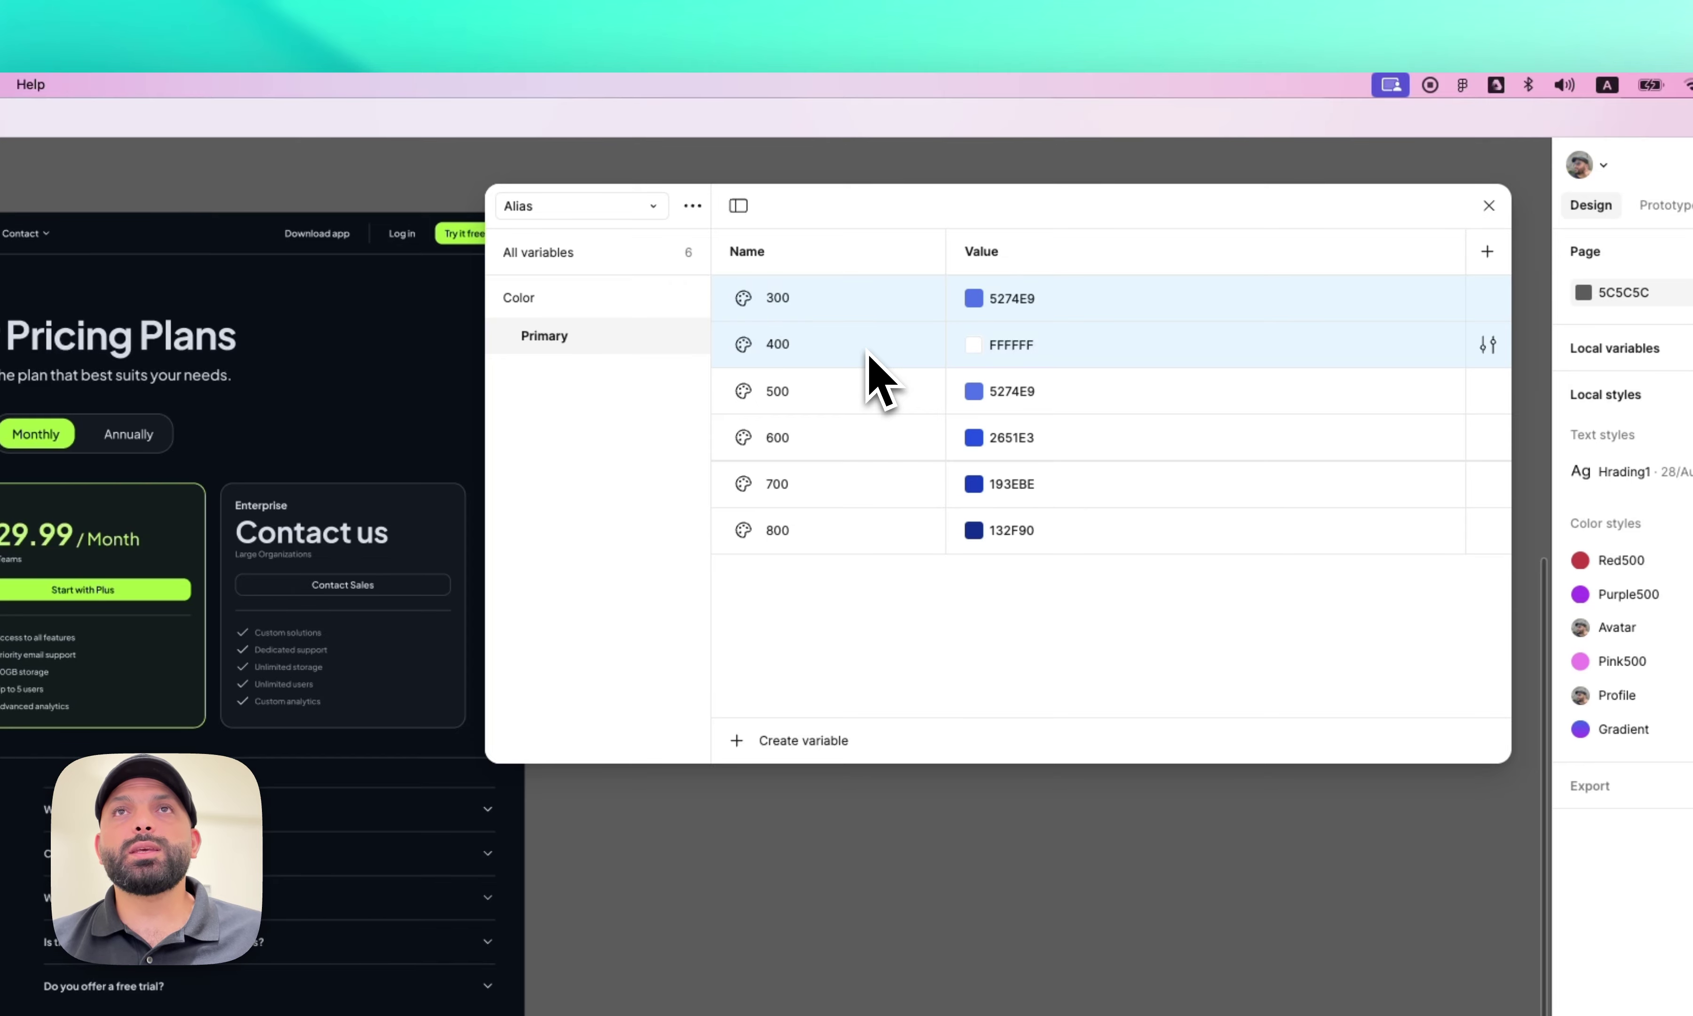
right_click(867, 352)
click(920, 537)
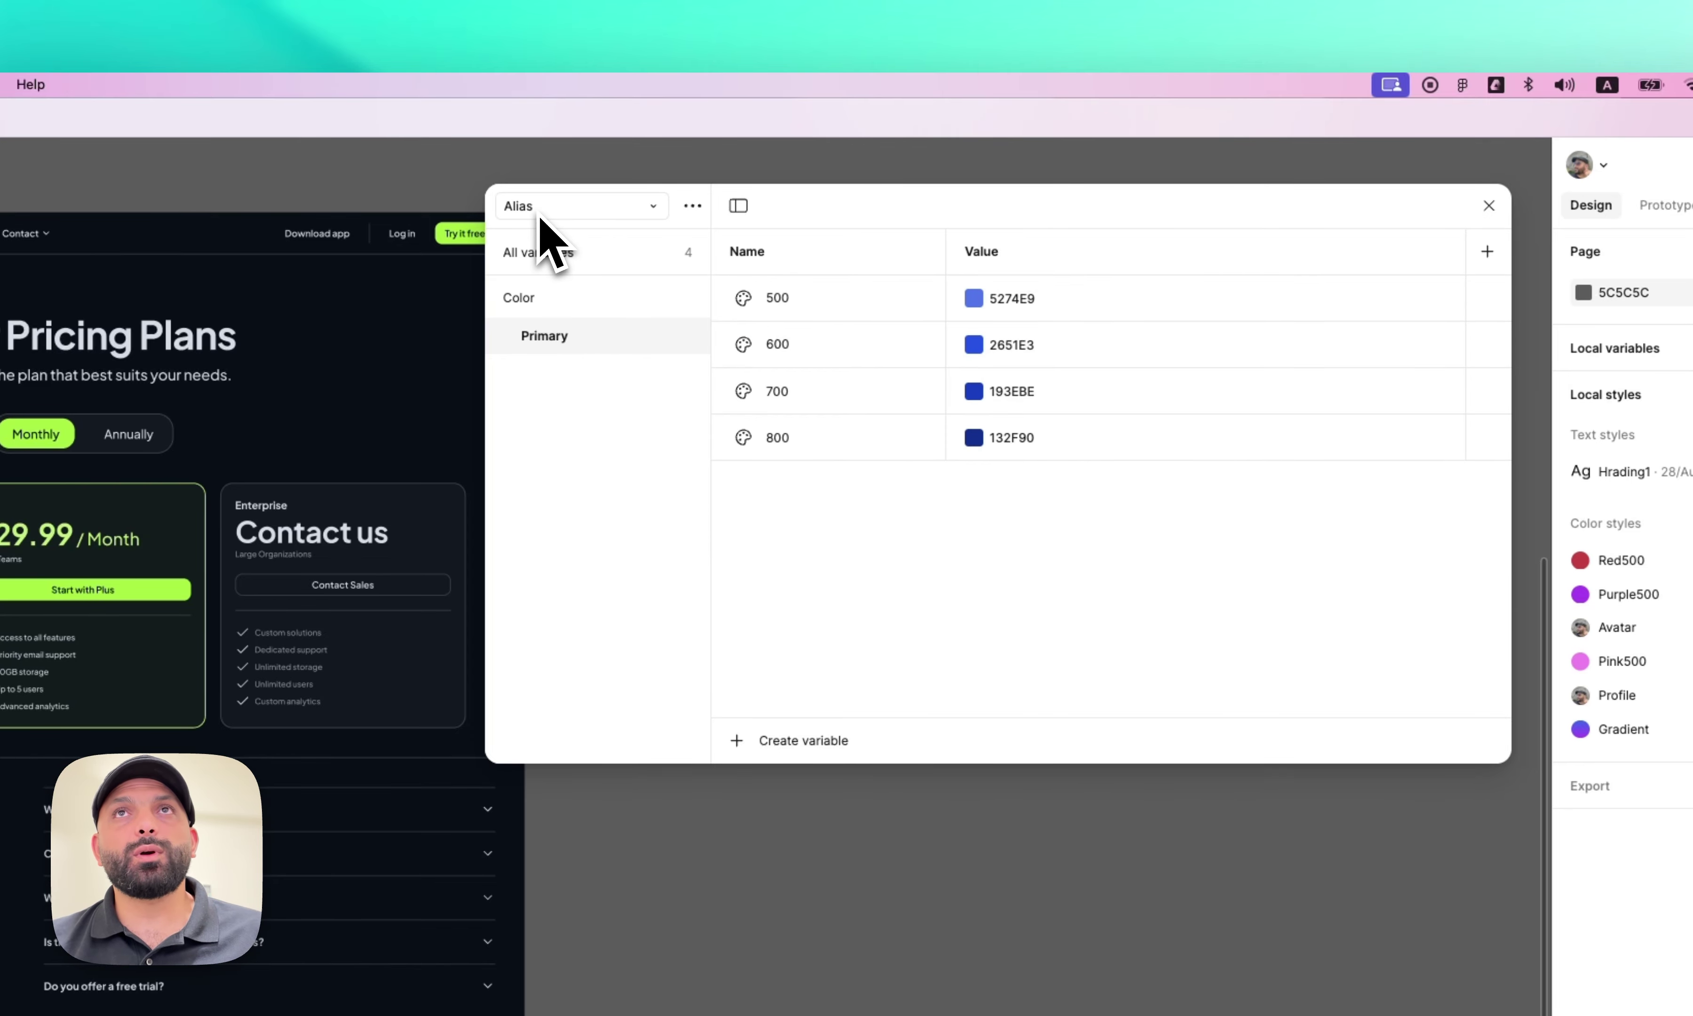
- Link the Primary 500 and 600 variables to the Primitives variables Colors/Blue/500 and Colors/Blue/600
click(968, 310)
click(1084, 338)
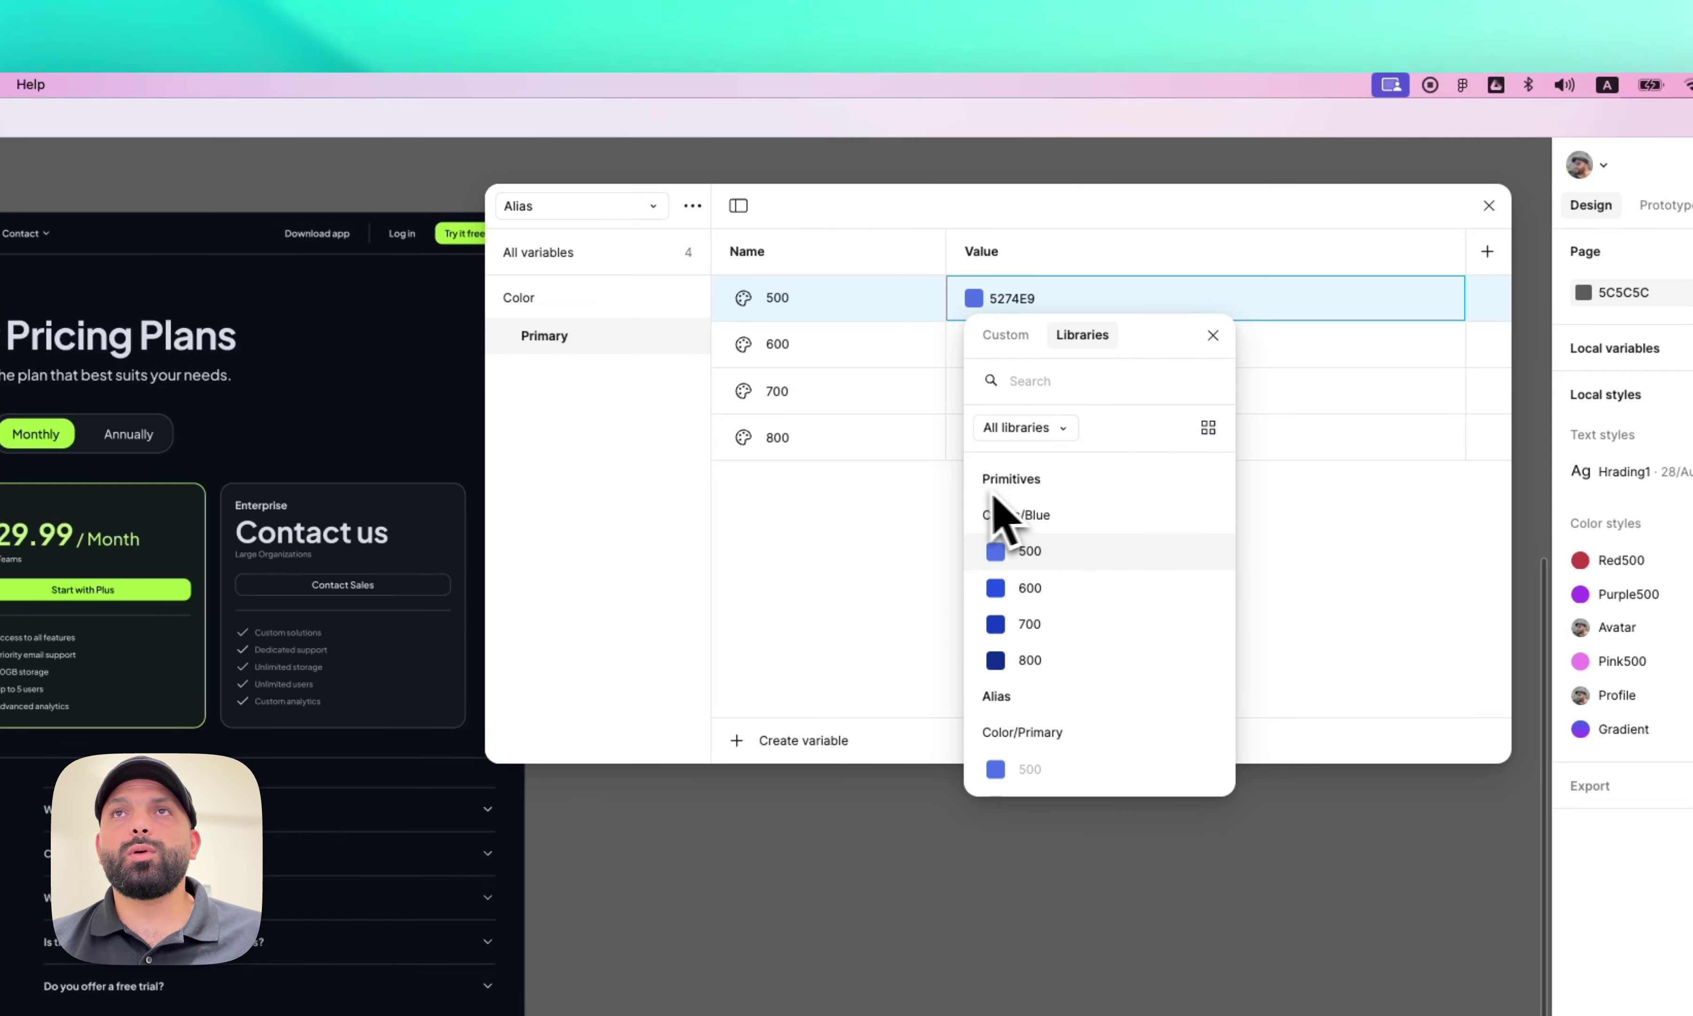
click(1027, 552)
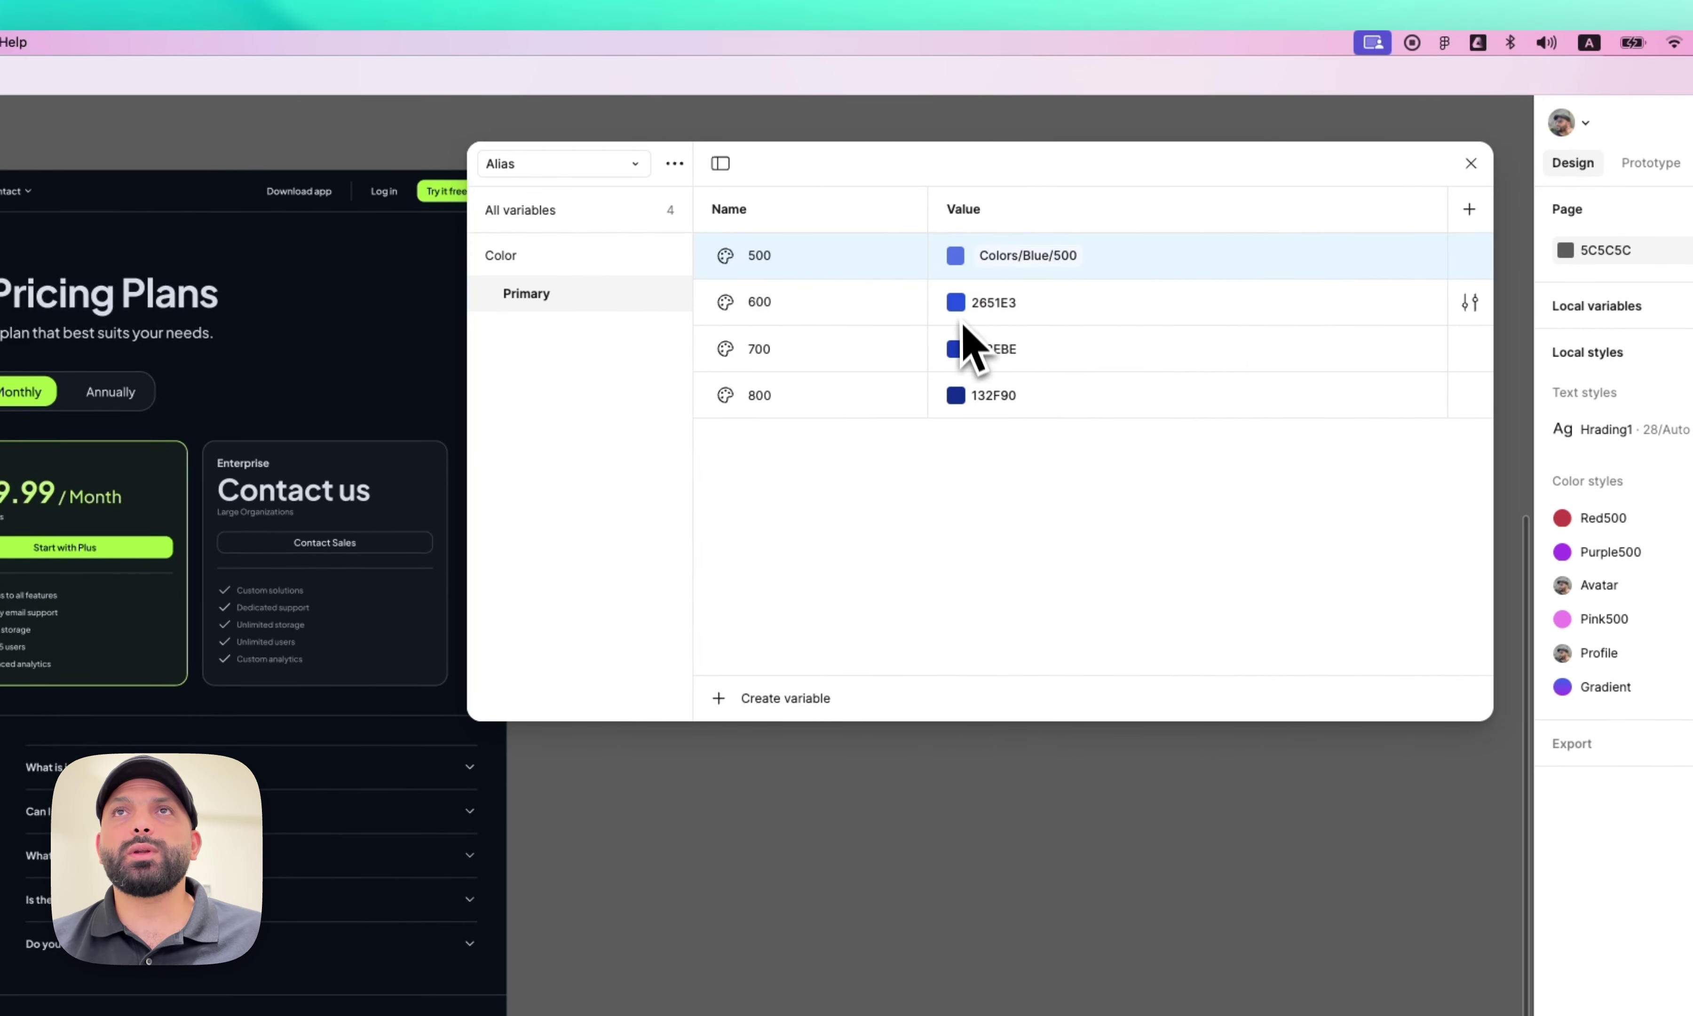
click(958, 305)
click(1066, 337)
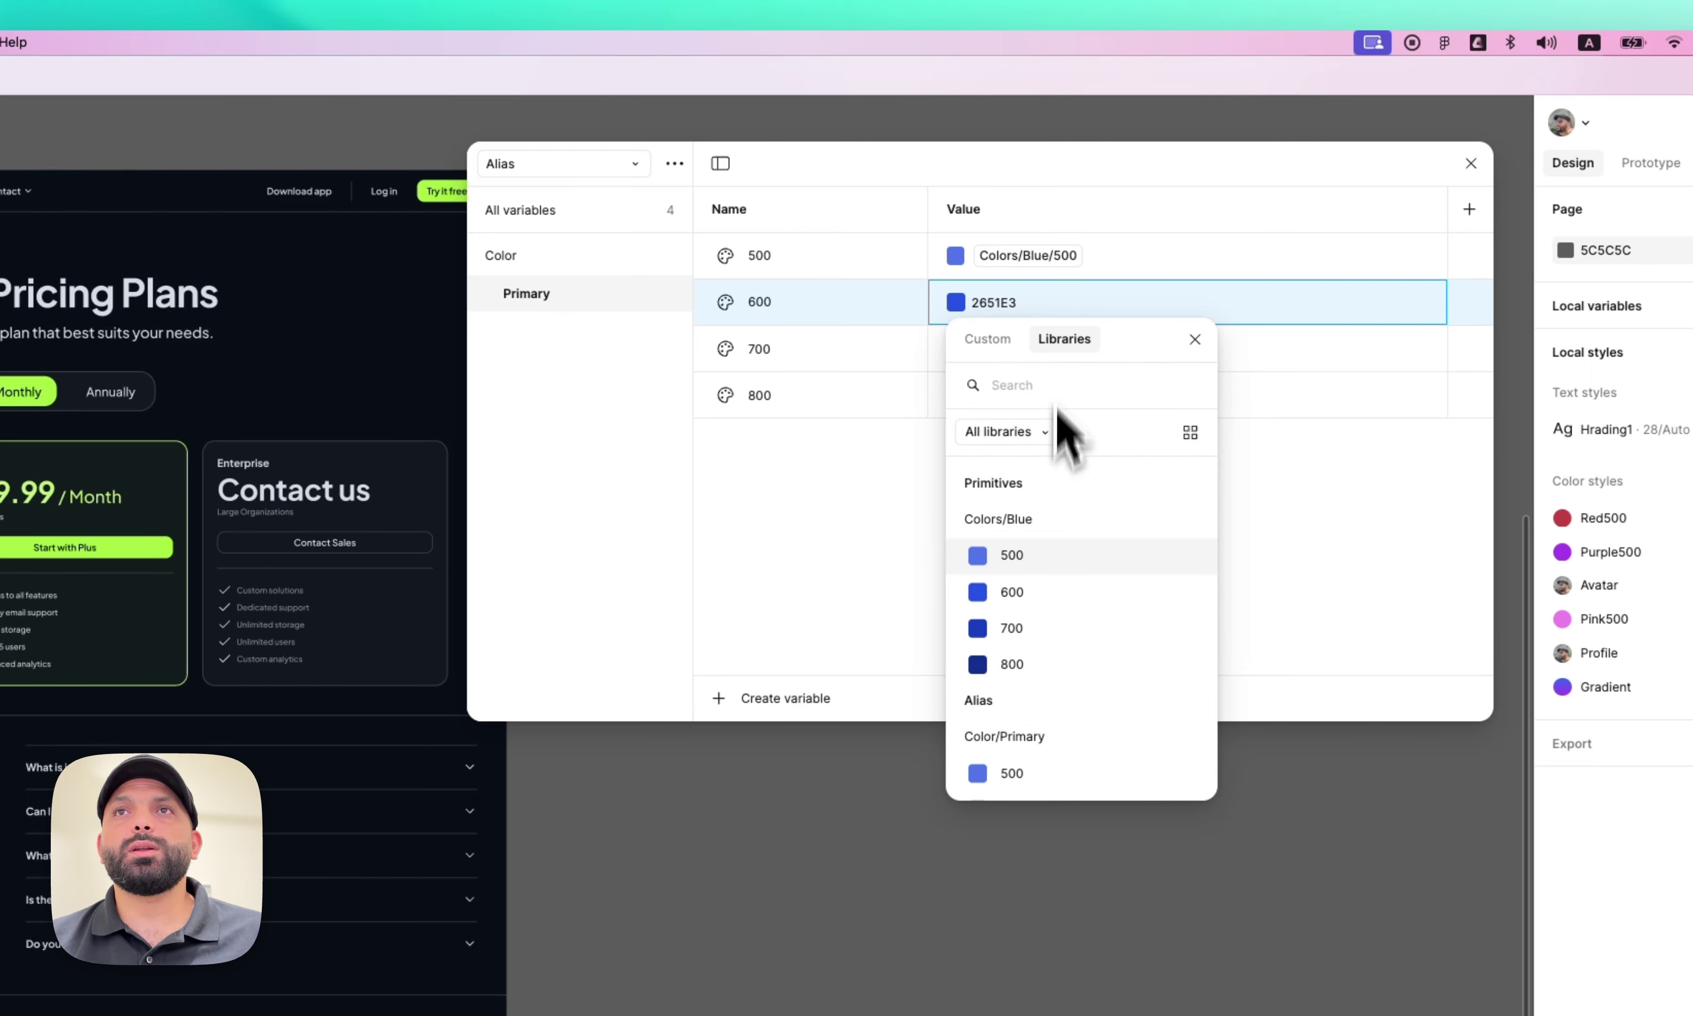
click(1034, 593)
- Link the Primary 700 and 800 variables to the Primitives variables Colors/Blue/700 and Colors/Blue/800
click(955, 349)
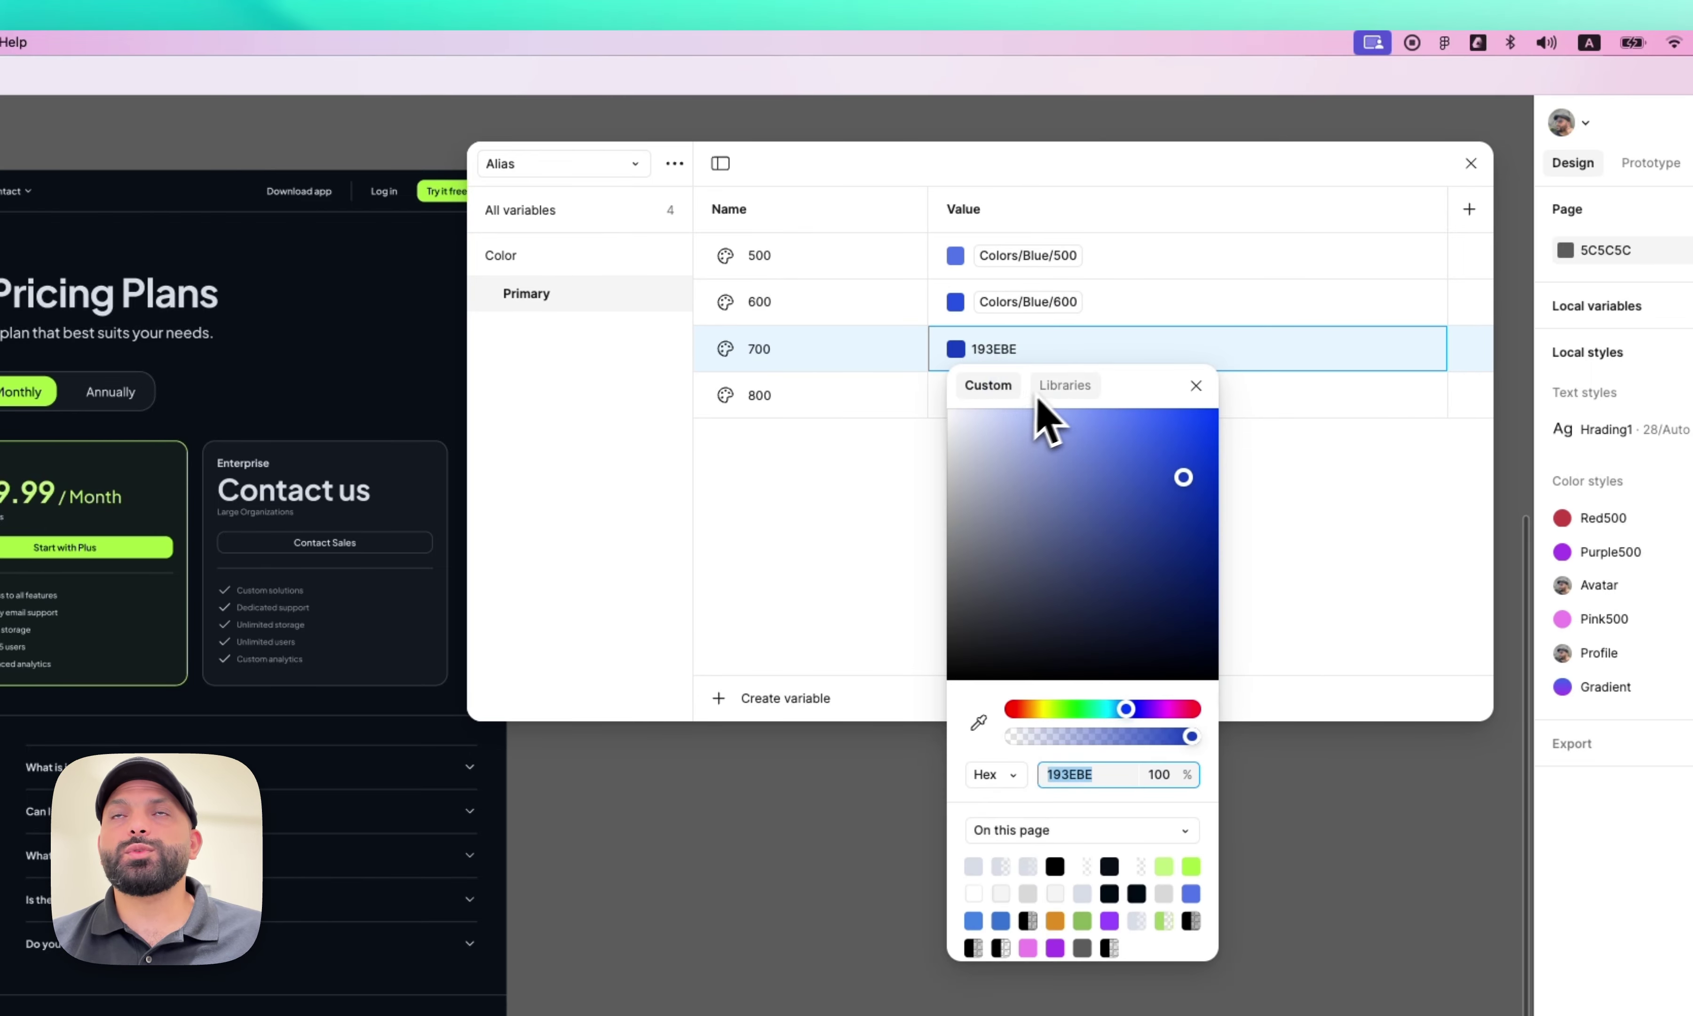
click(1066, 381)
click(1040, 672)
click(955, 395)
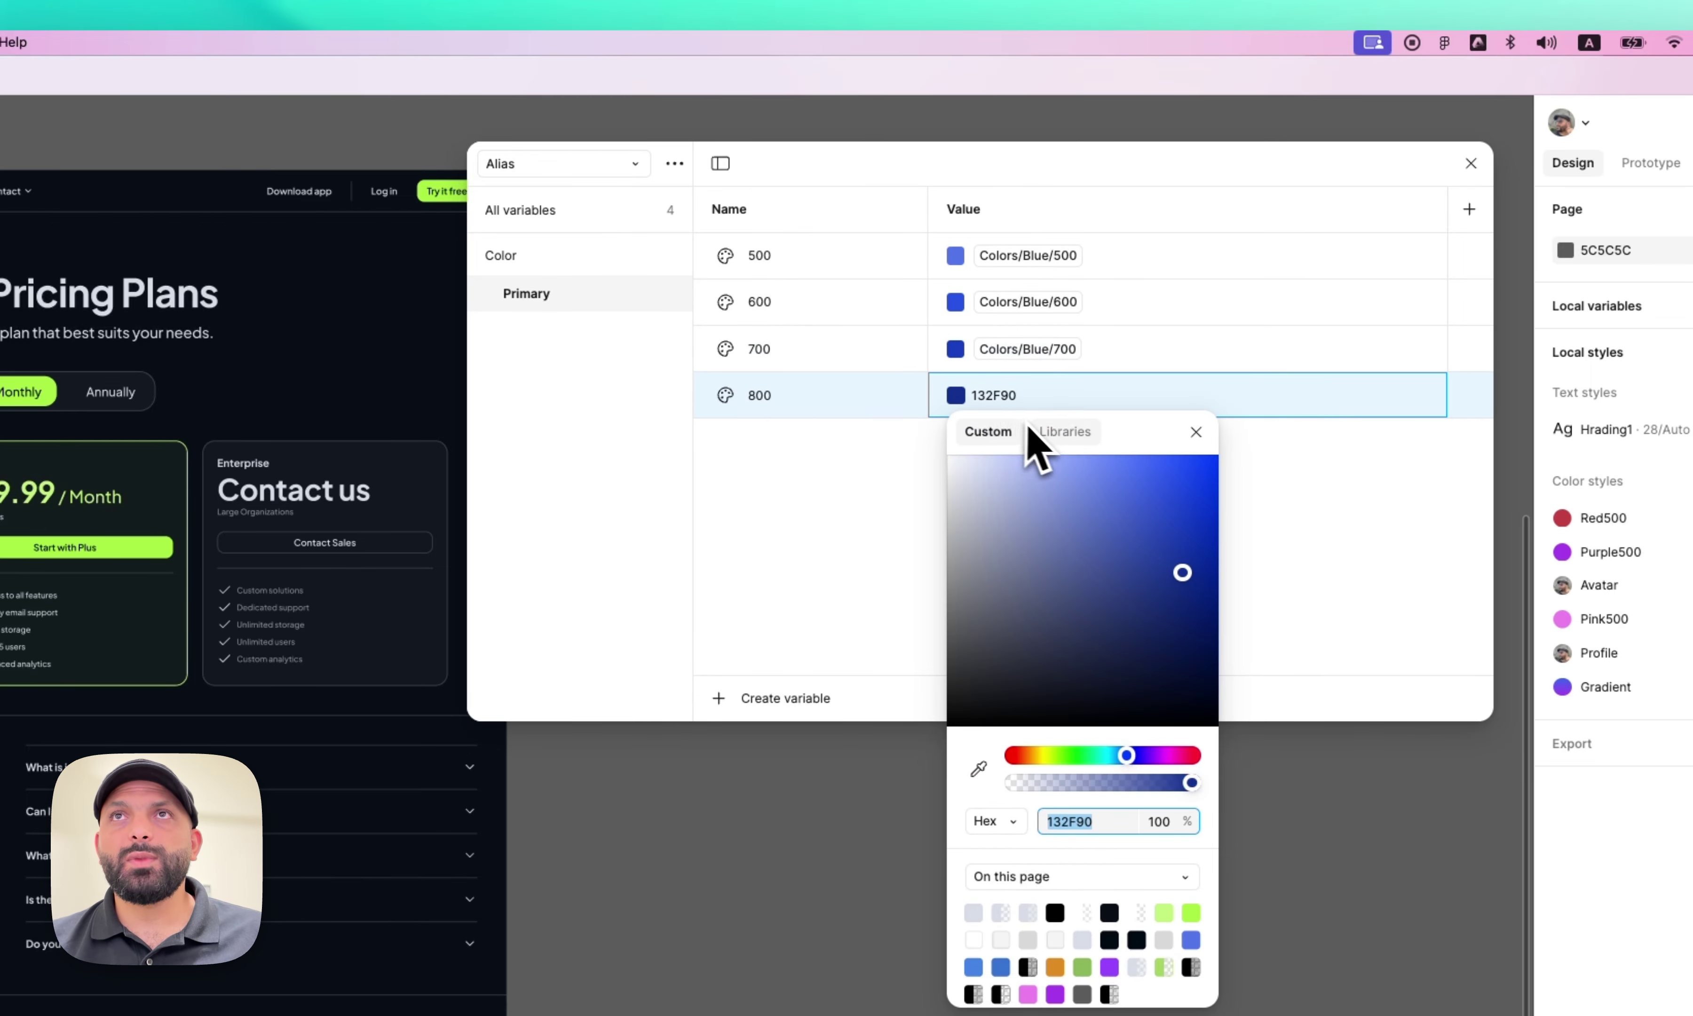
click(1064, 431)
click(1056, 762)
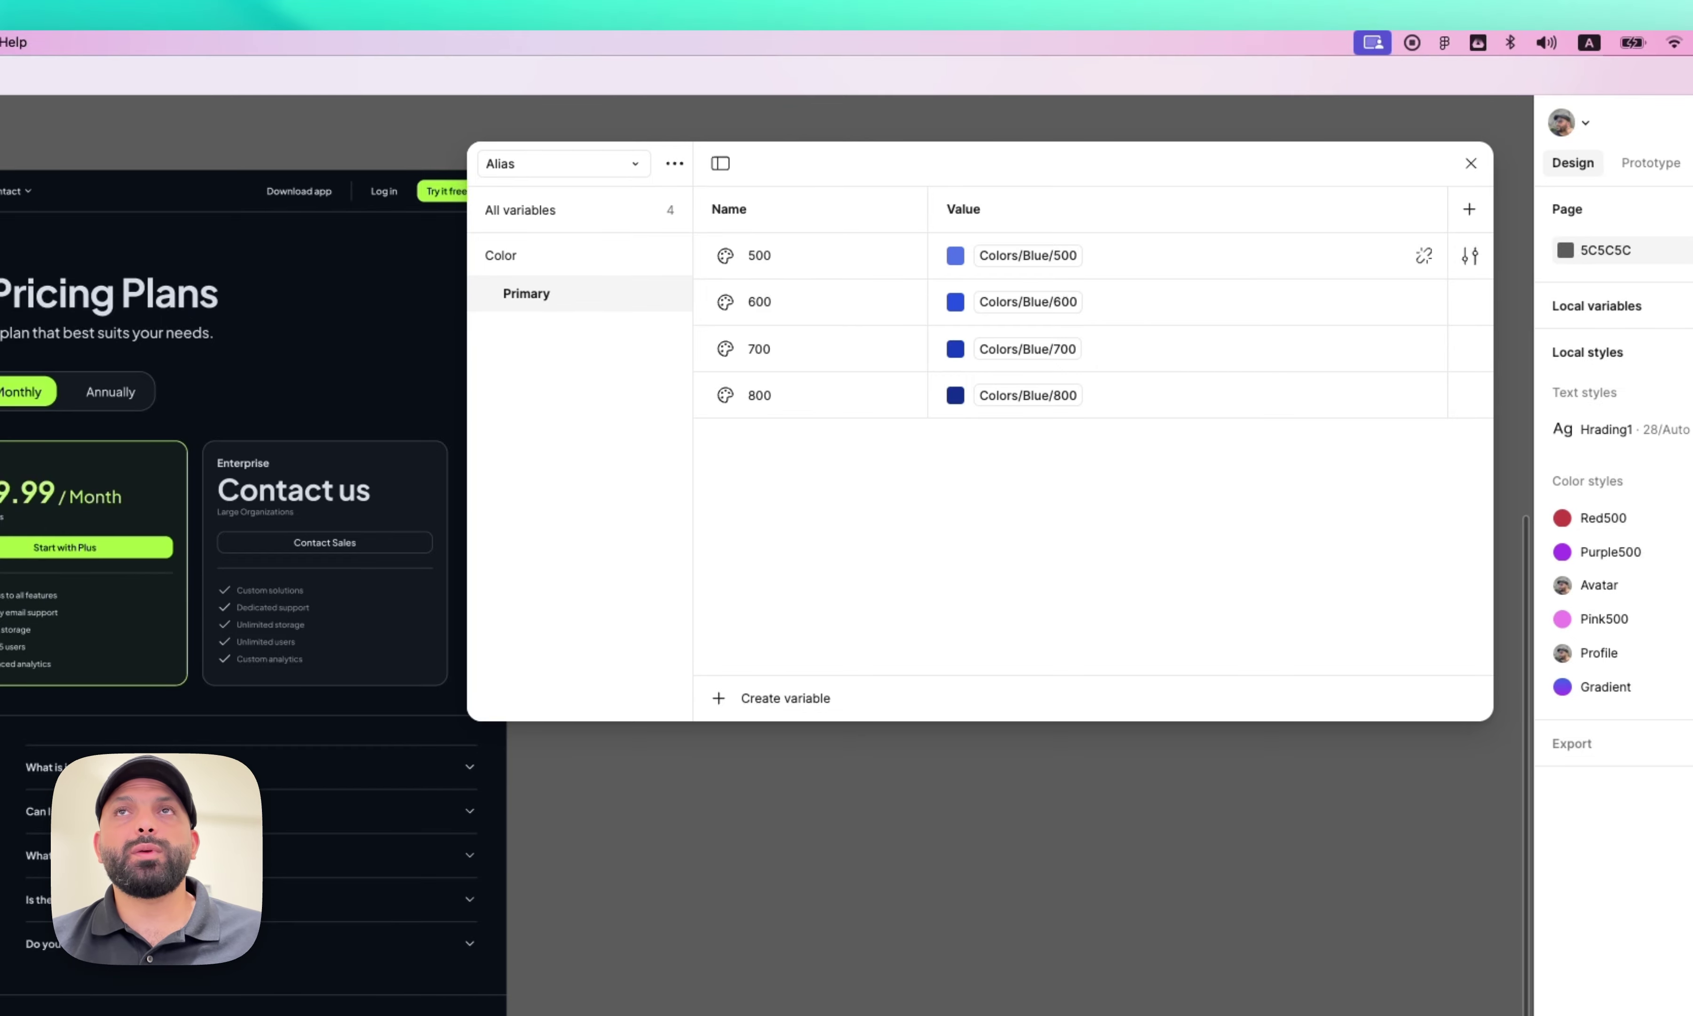
- Compare the Blue values in the Primitives collection with the linked Alias variables and return to Alias
click(619, 164)
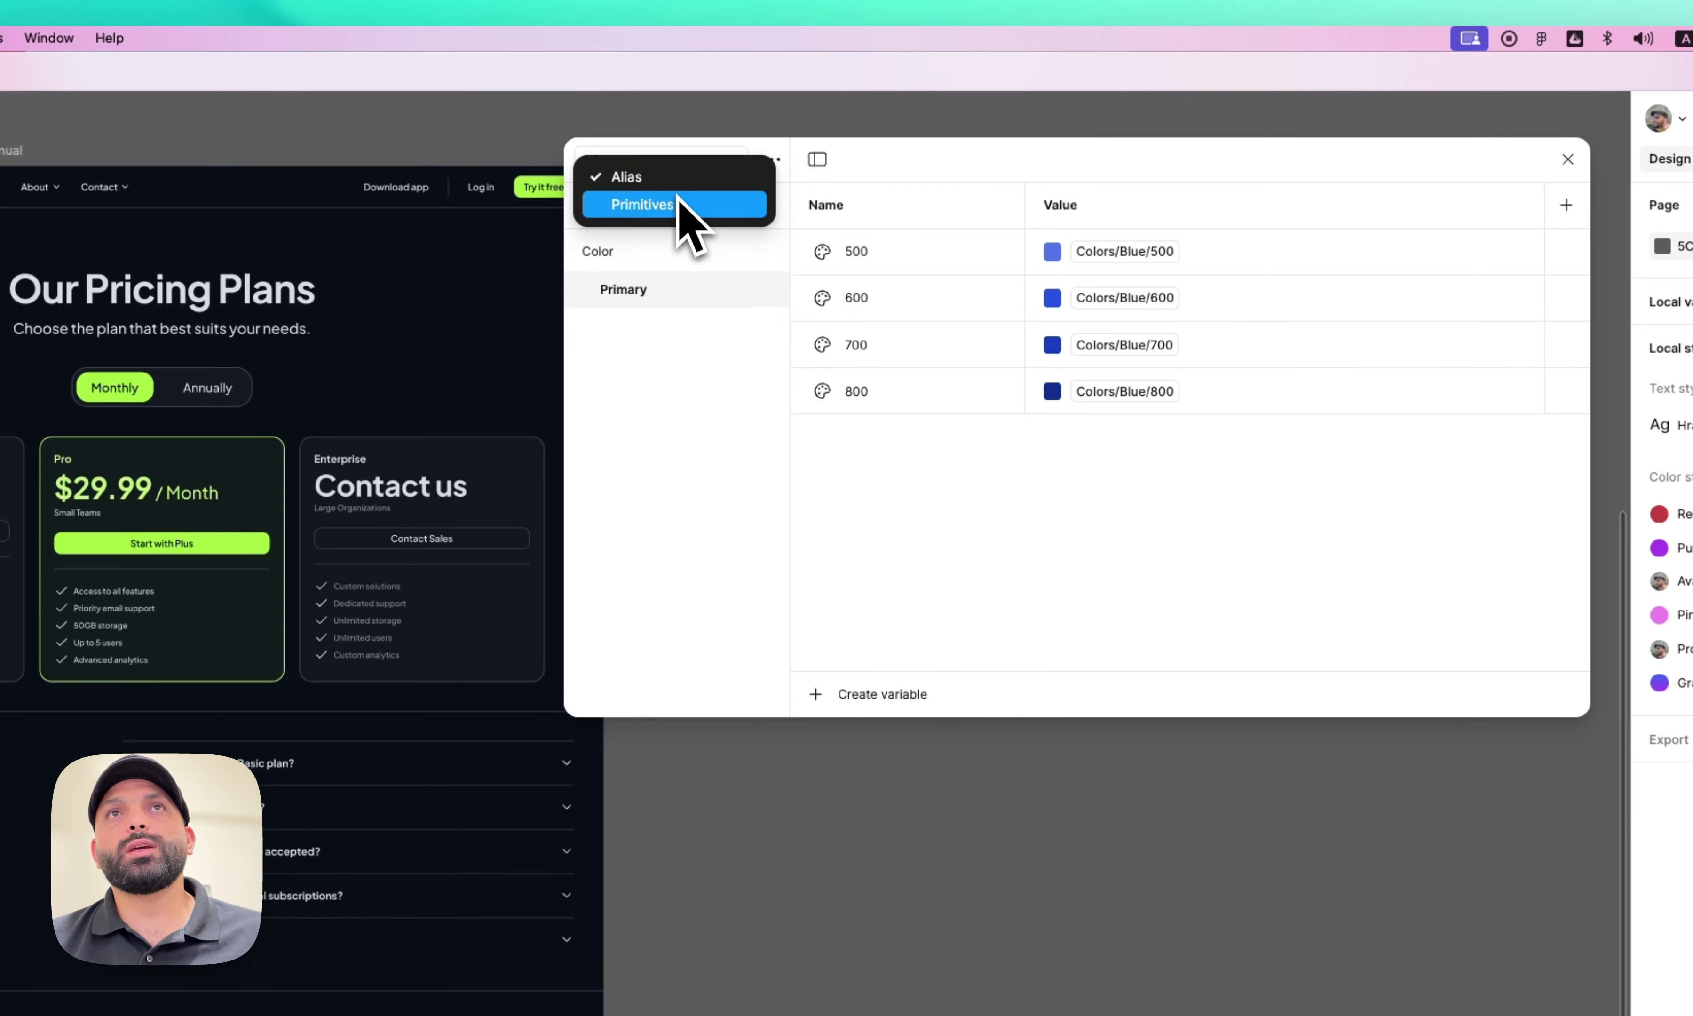
click(680, 204)
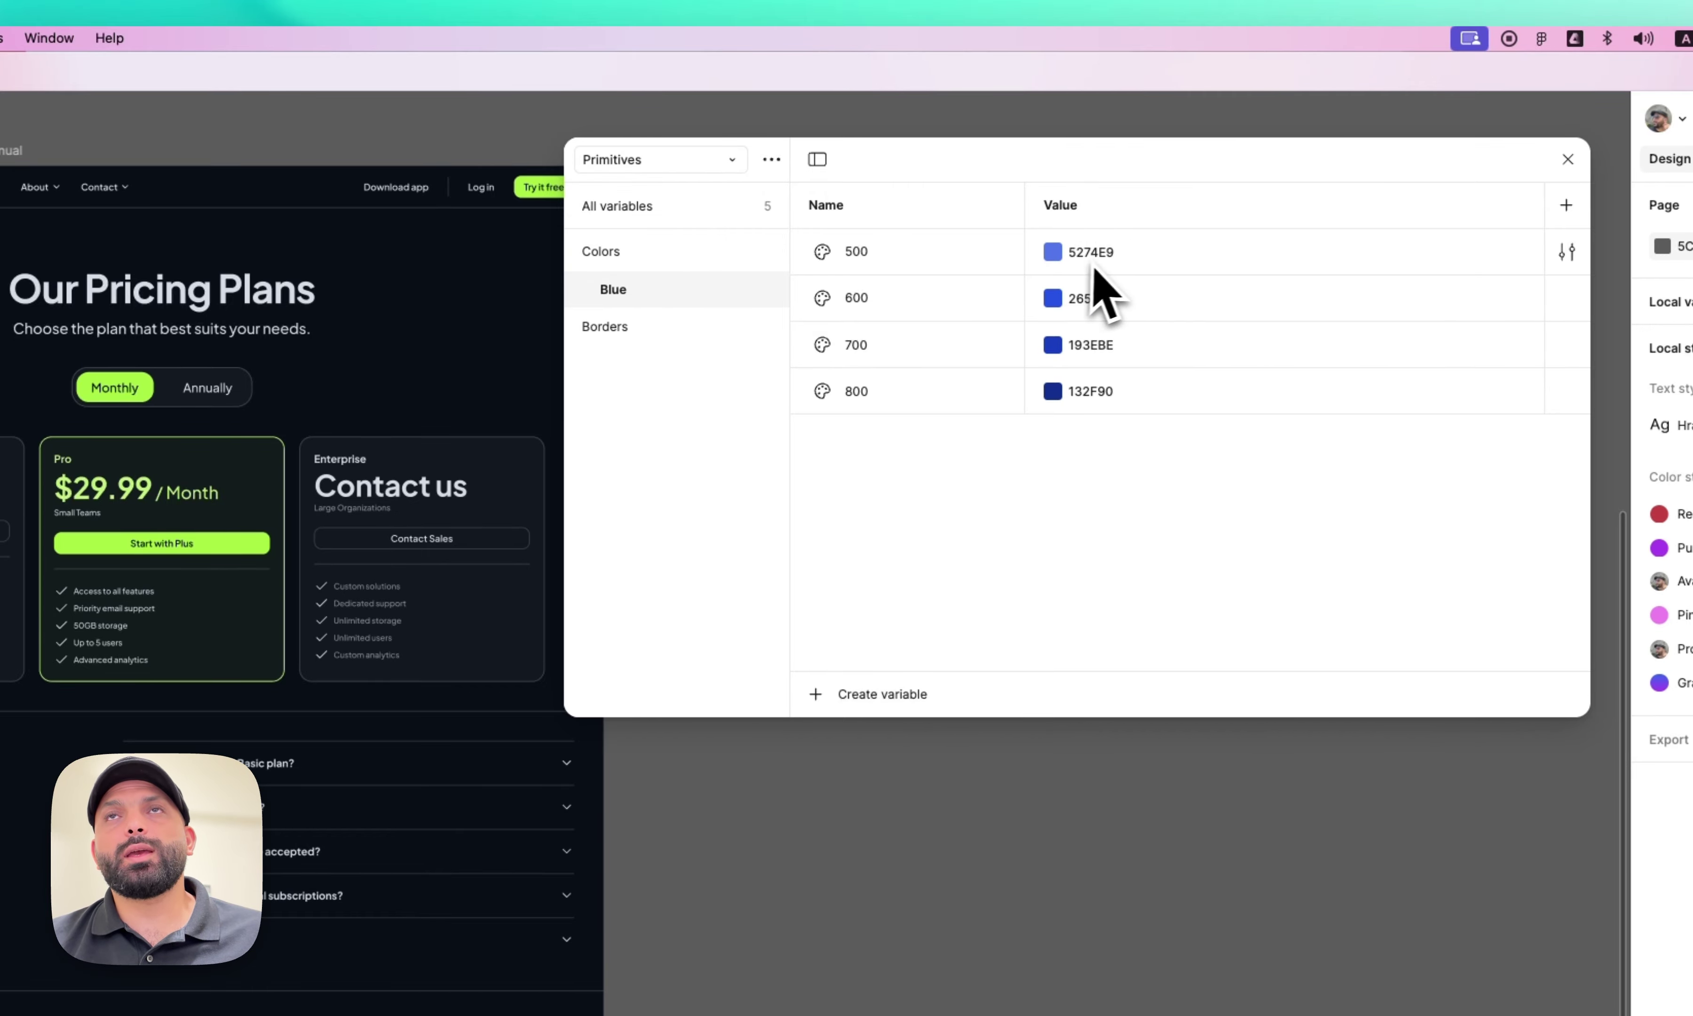
click(665, 165)
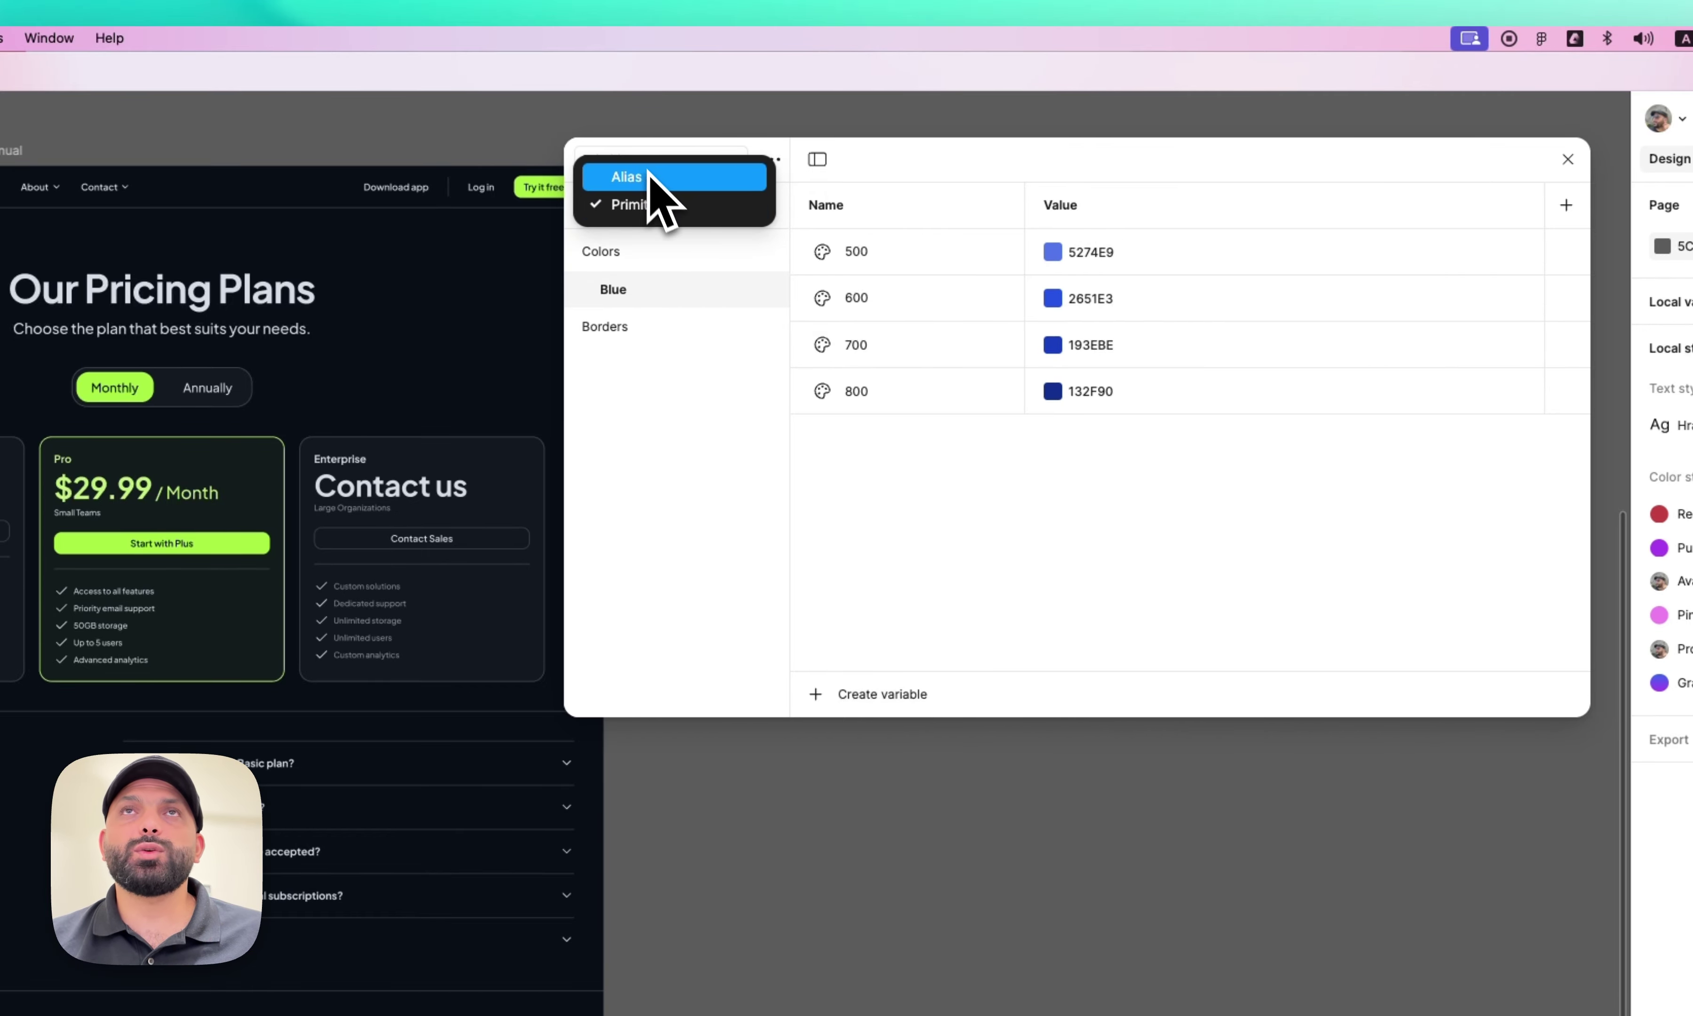
click(656, 172)
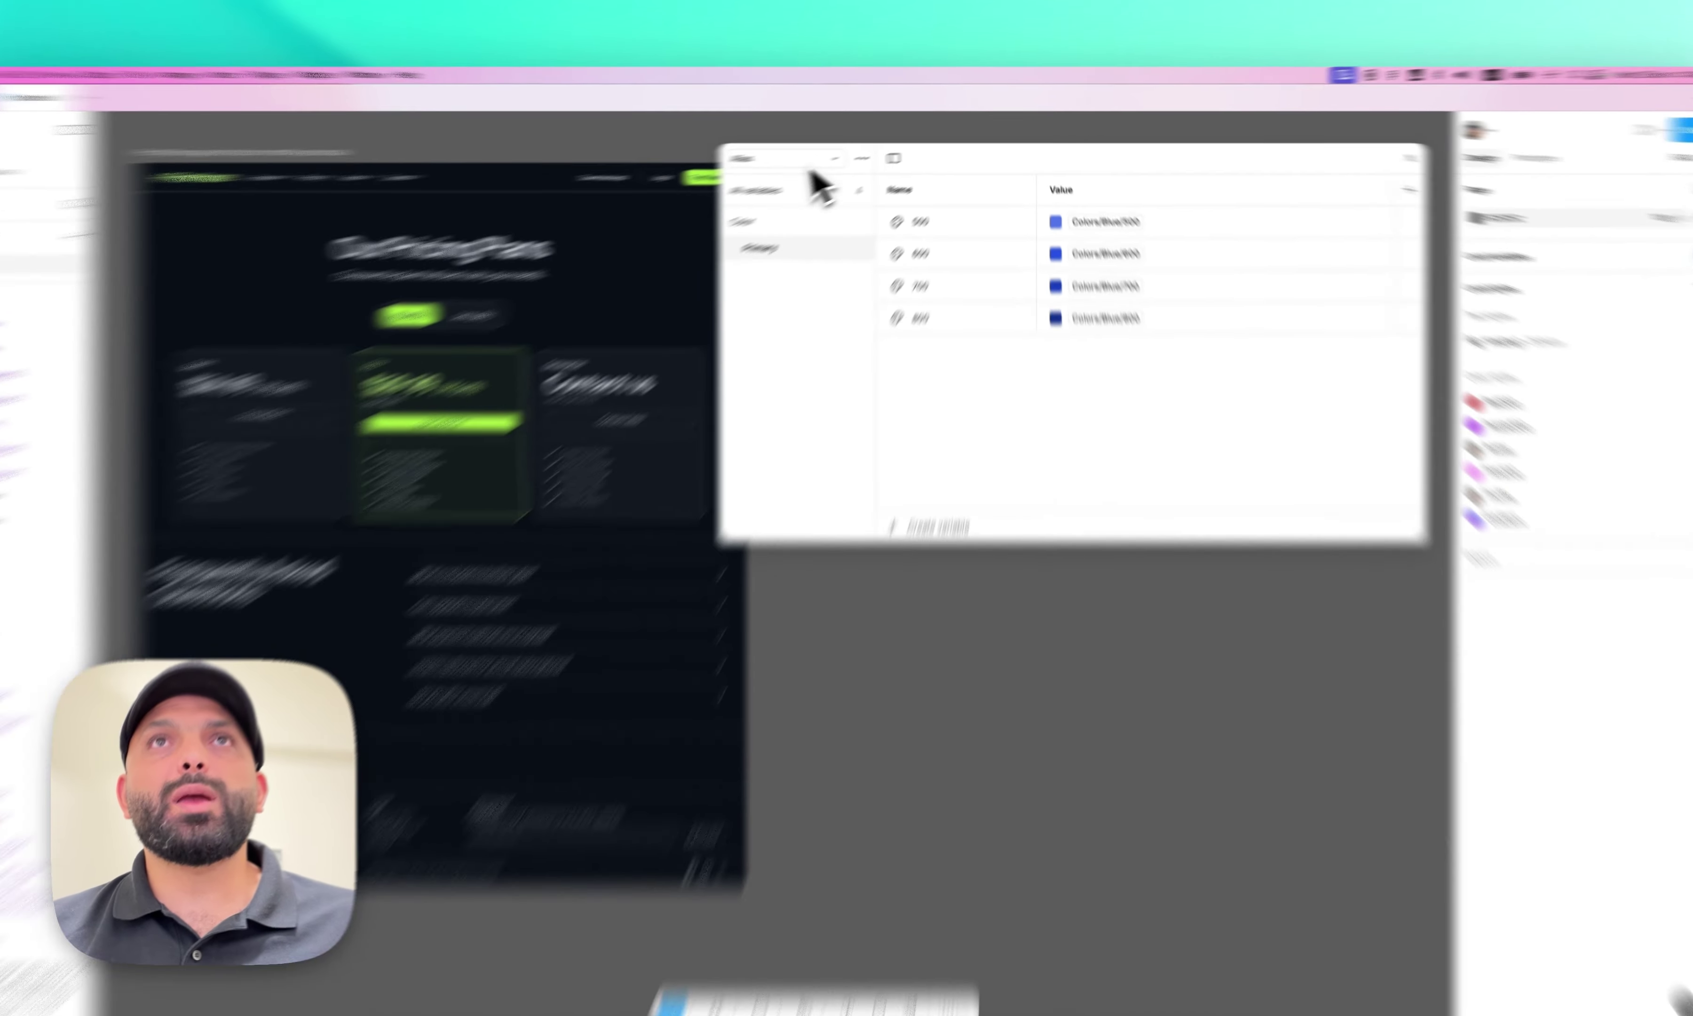
- Open the Primitives collection and copy the hex value of the Blue 500 variable
click(818, 150)
click(818, 180)
click(1061, 210)
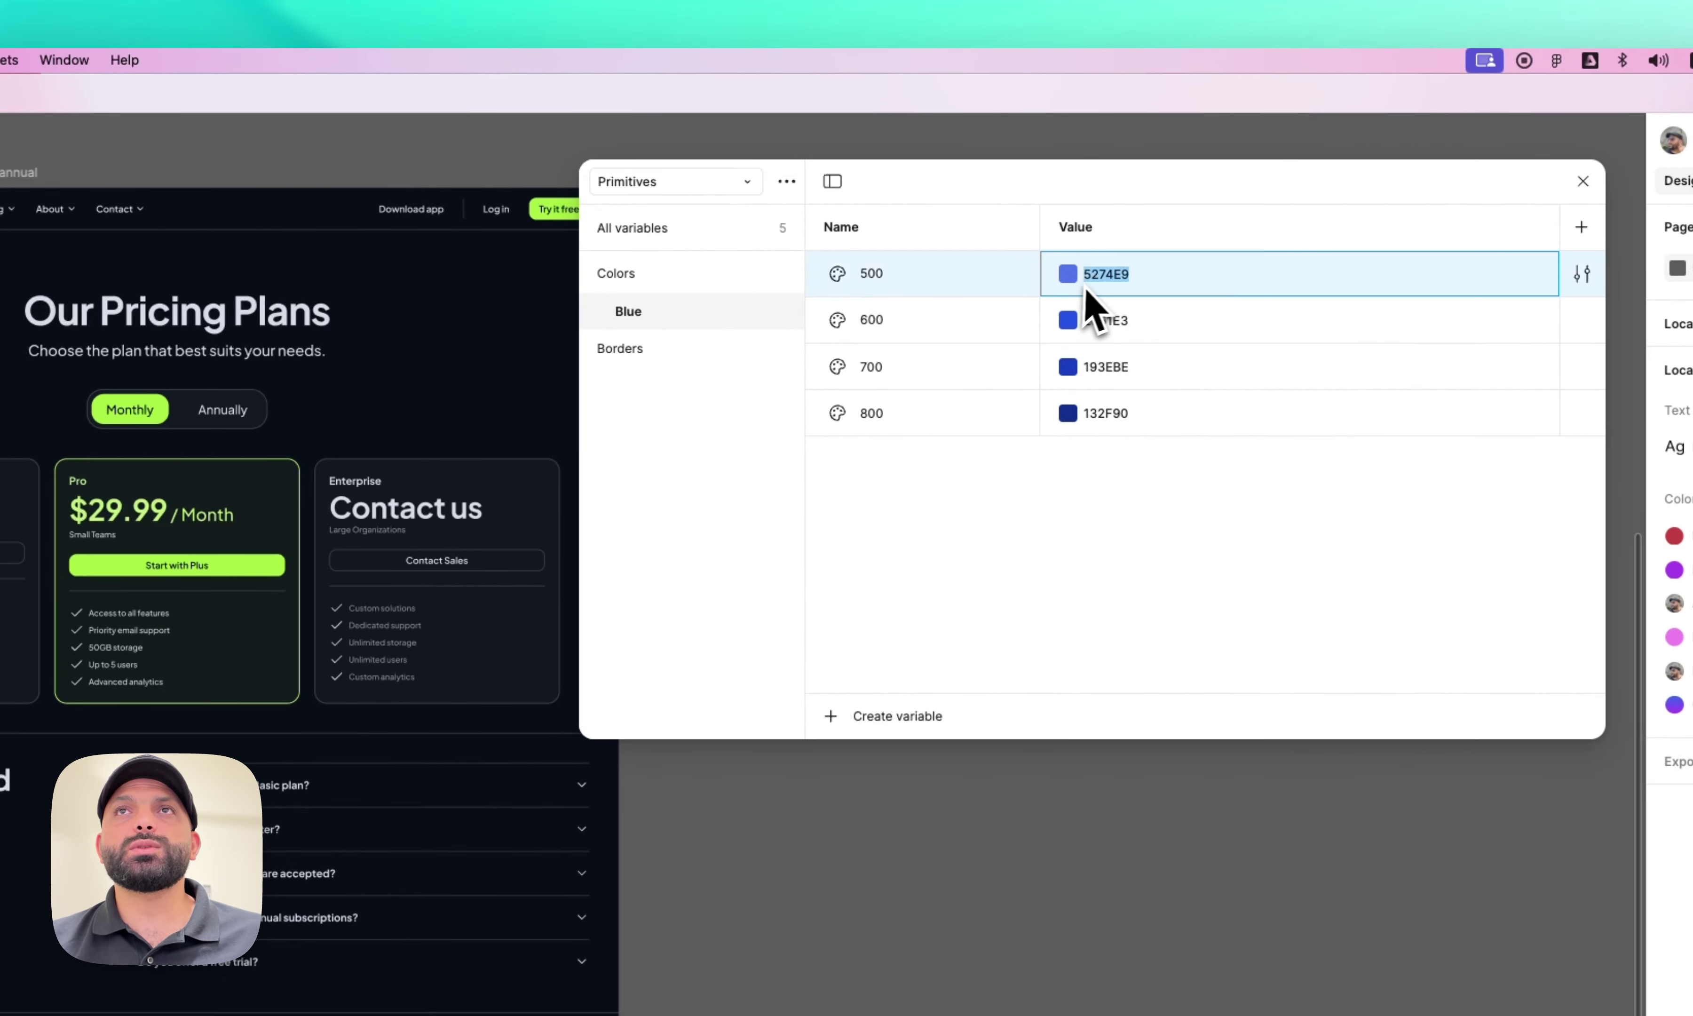
key(super+a)
key(super+c)
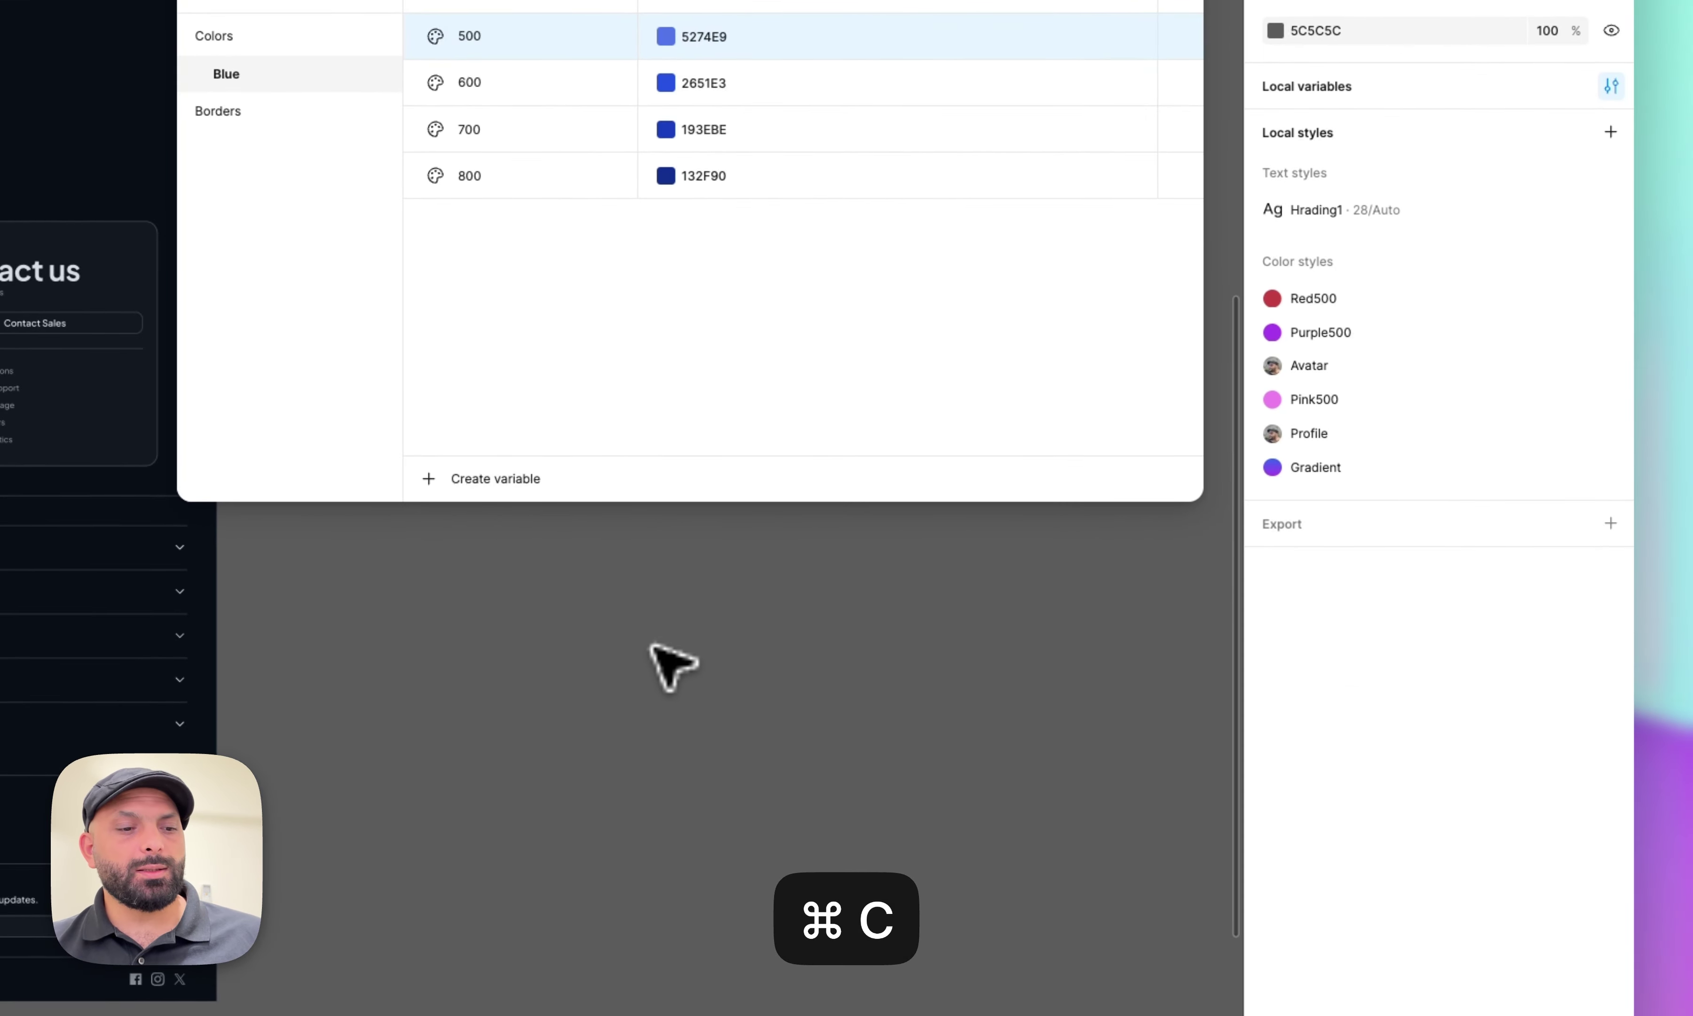
- Draw a frame about 319 × 108 on the empty canvas below the variables window and fill it with the copied colour 5274E9
key(f)
drag(629, 652, 825, 719)
click(1332, 596)
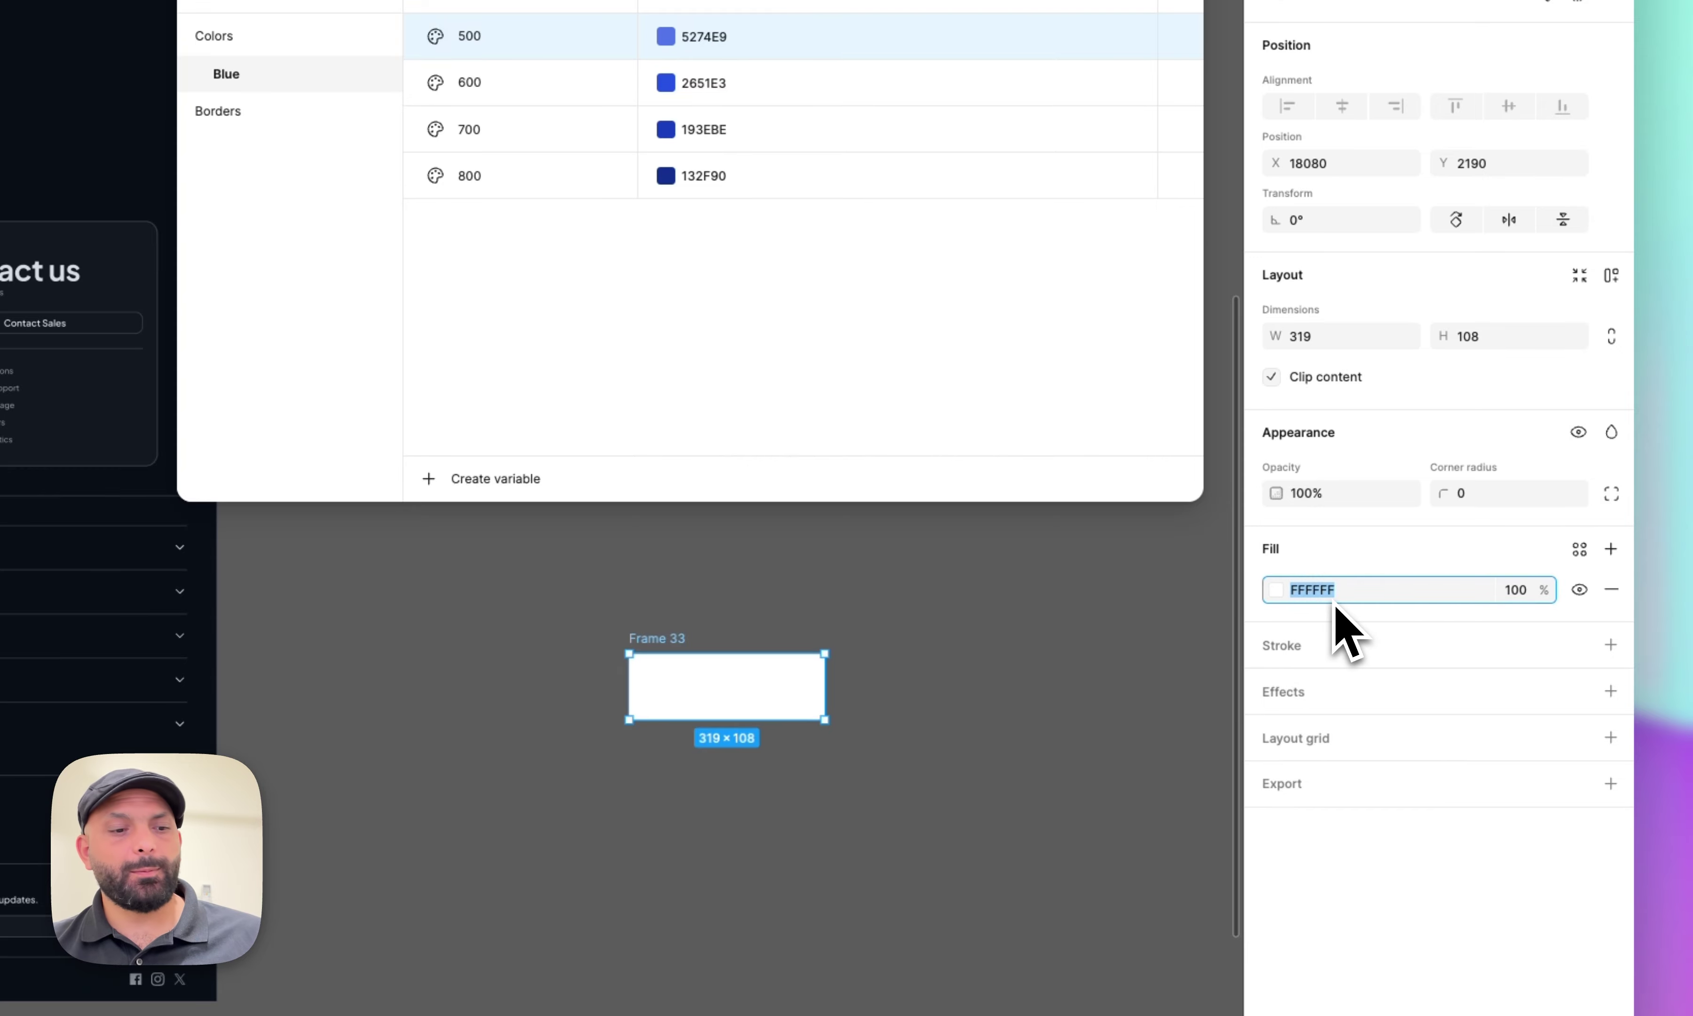
key(super+v)
key(Return)
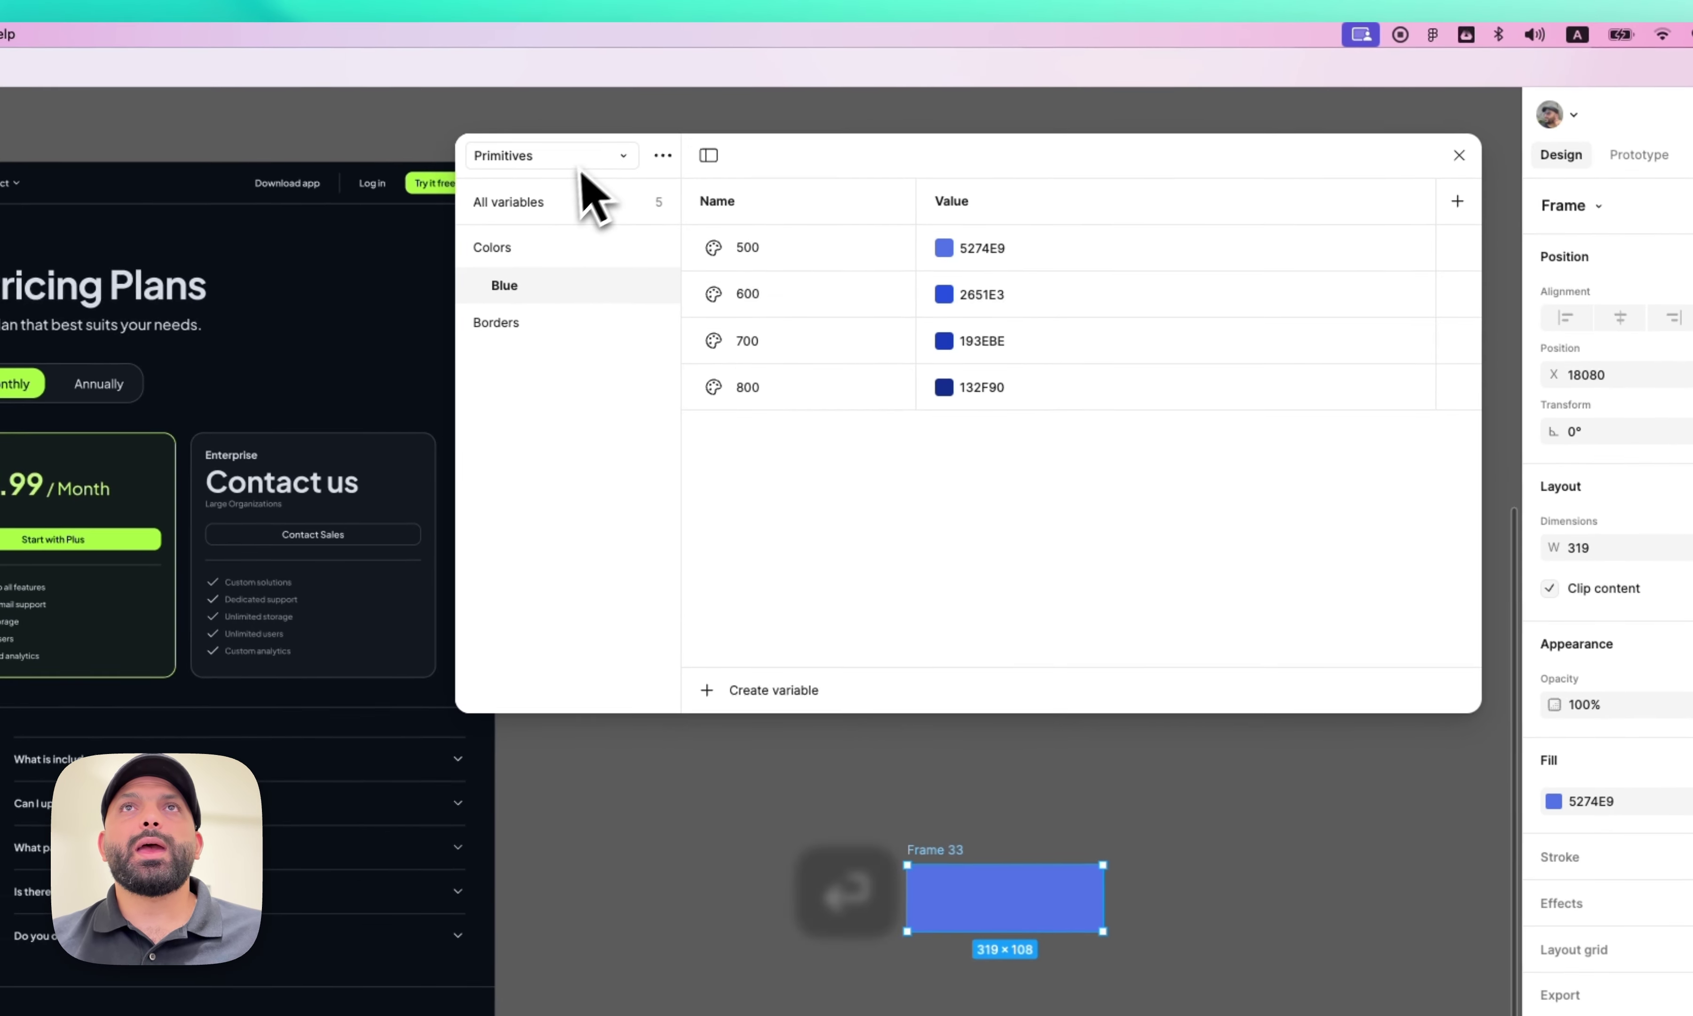
- Create a new variable collection and name it Tokens
click(665, 156)
click(646, 272)
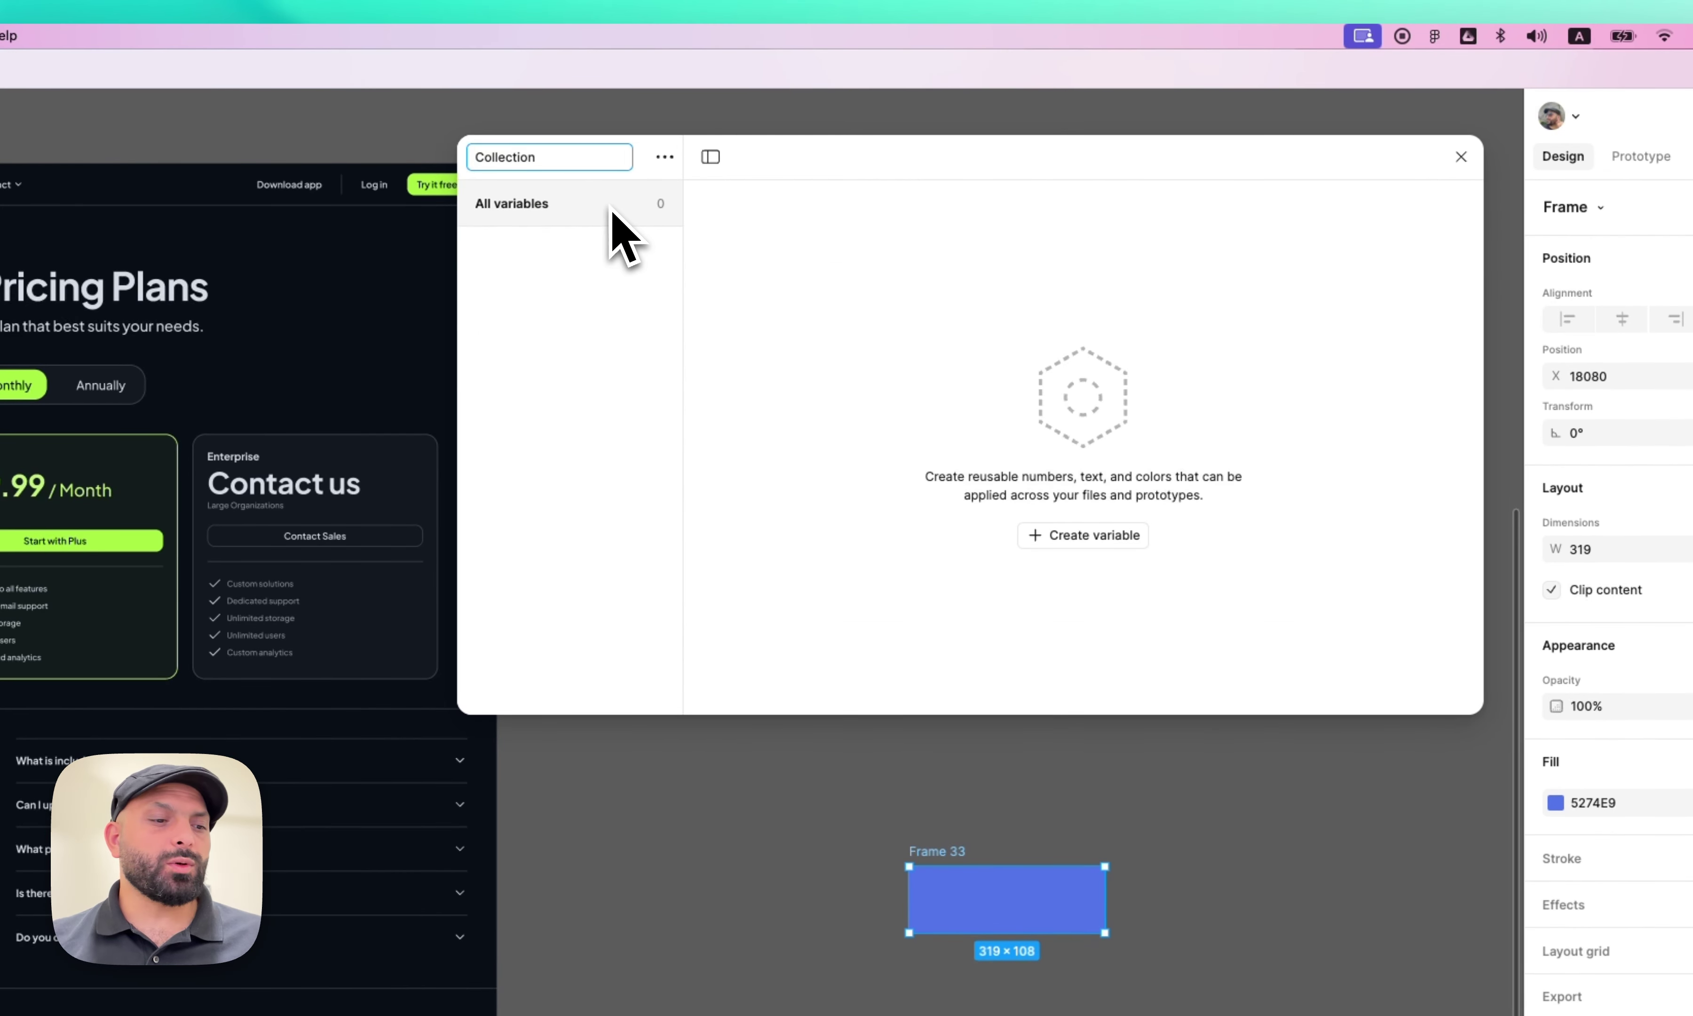
key(super+a)
text(Tokens)
key(Return)
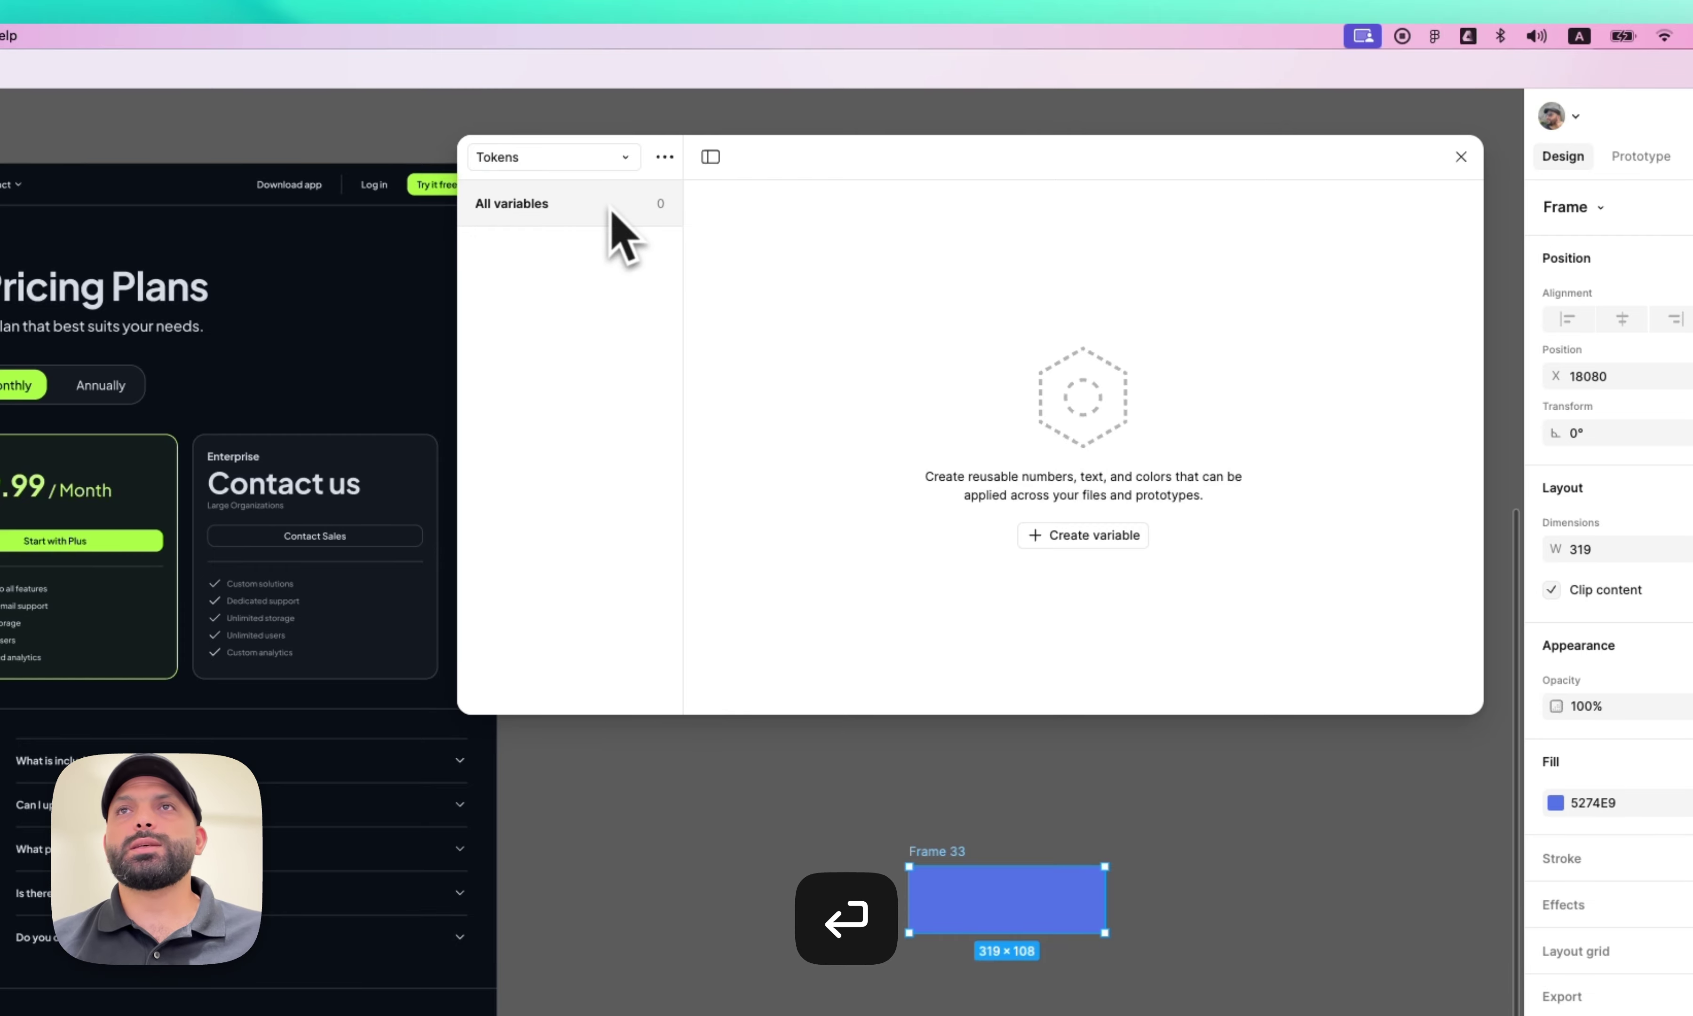
- Create a color variable named Button/Bg/Color in the Tokens collection
click(1072, 535)
click(1063, 580)
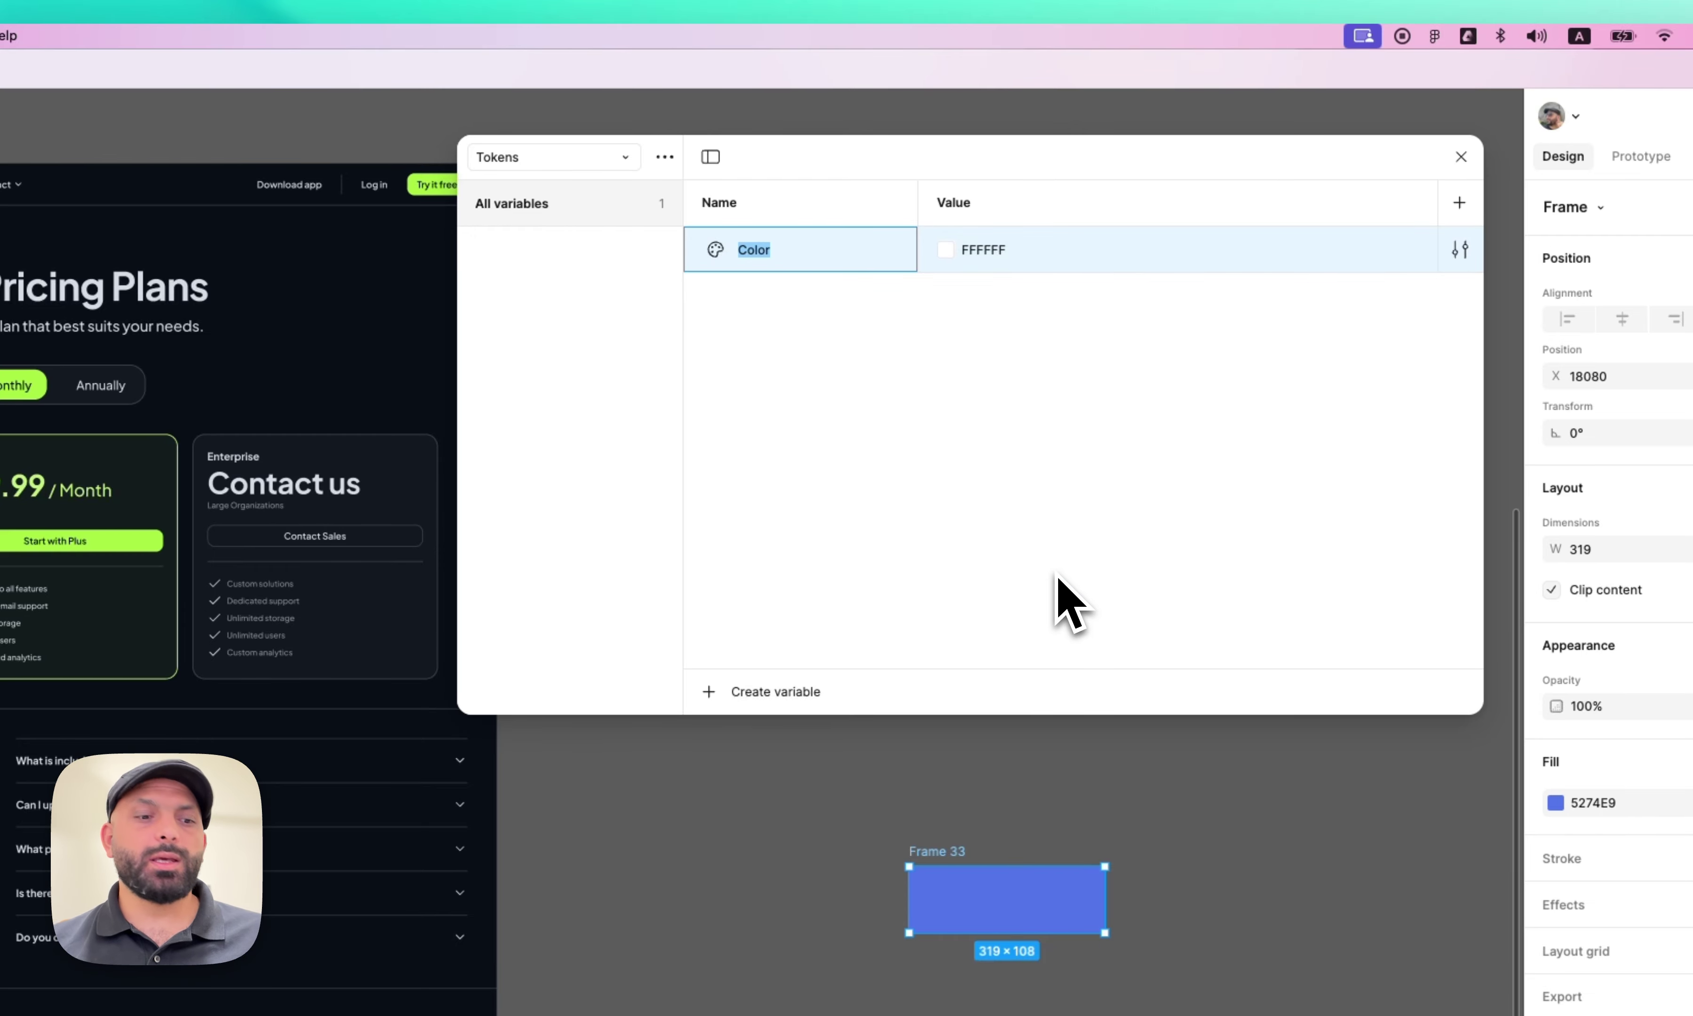
text(Button/Bg)
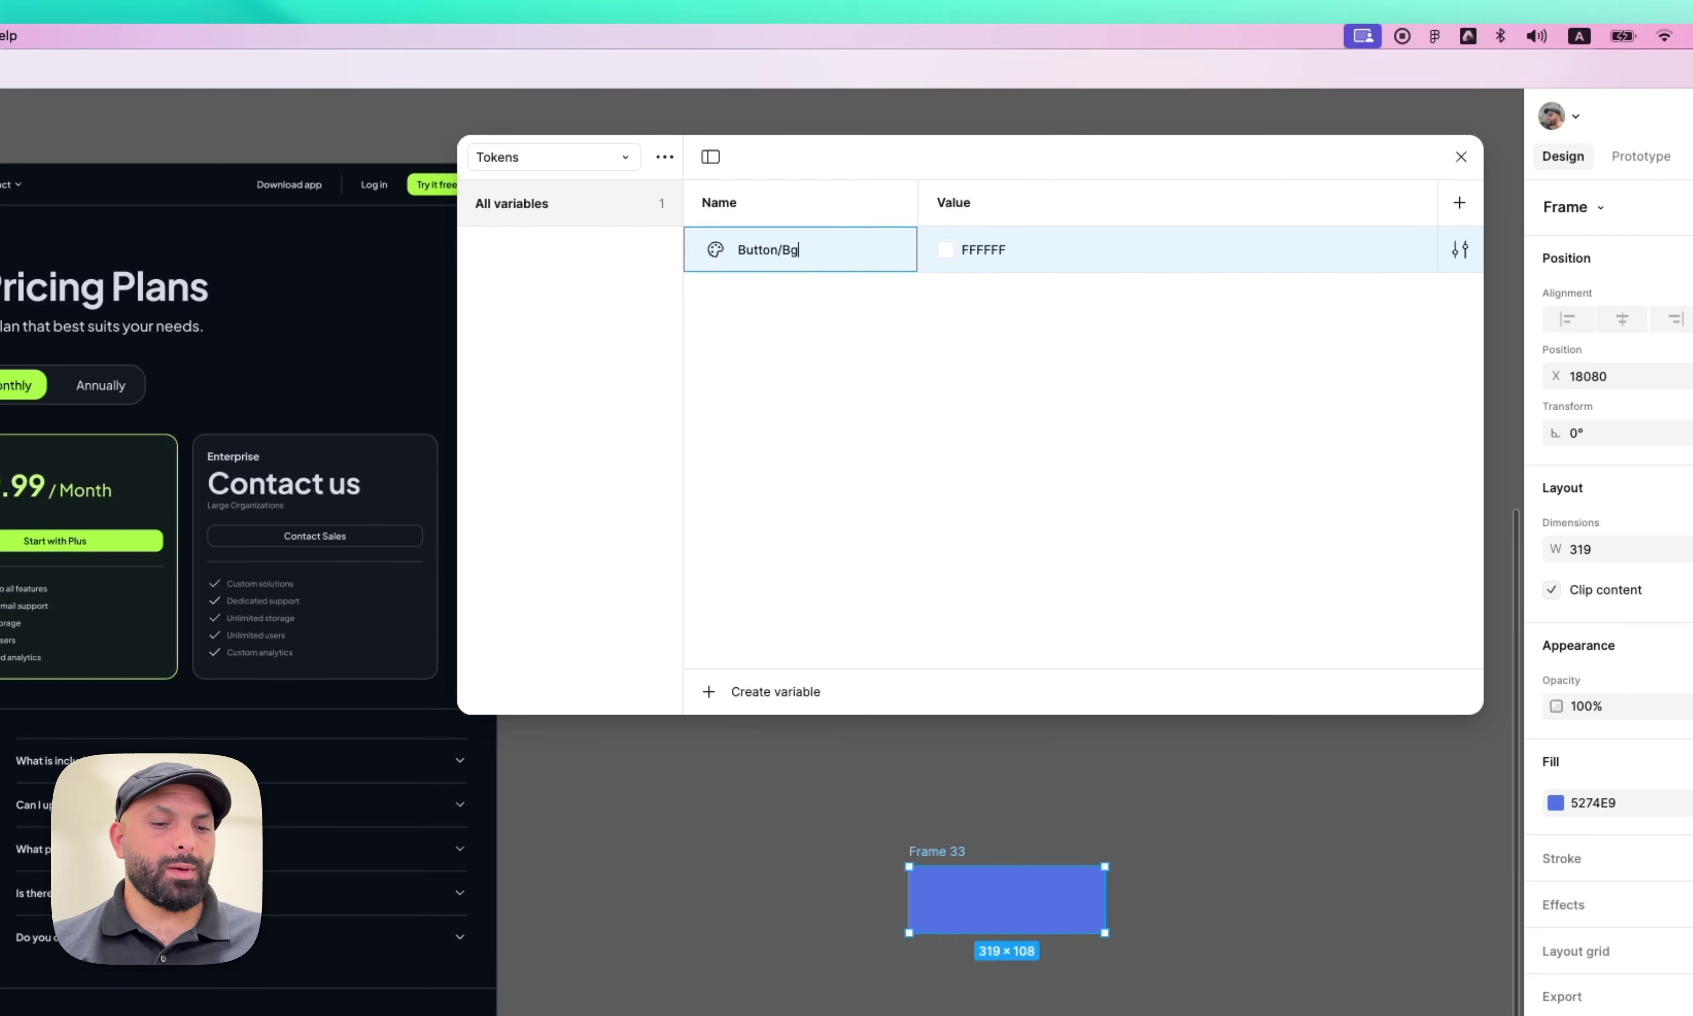
text(/Color)
key(Return)
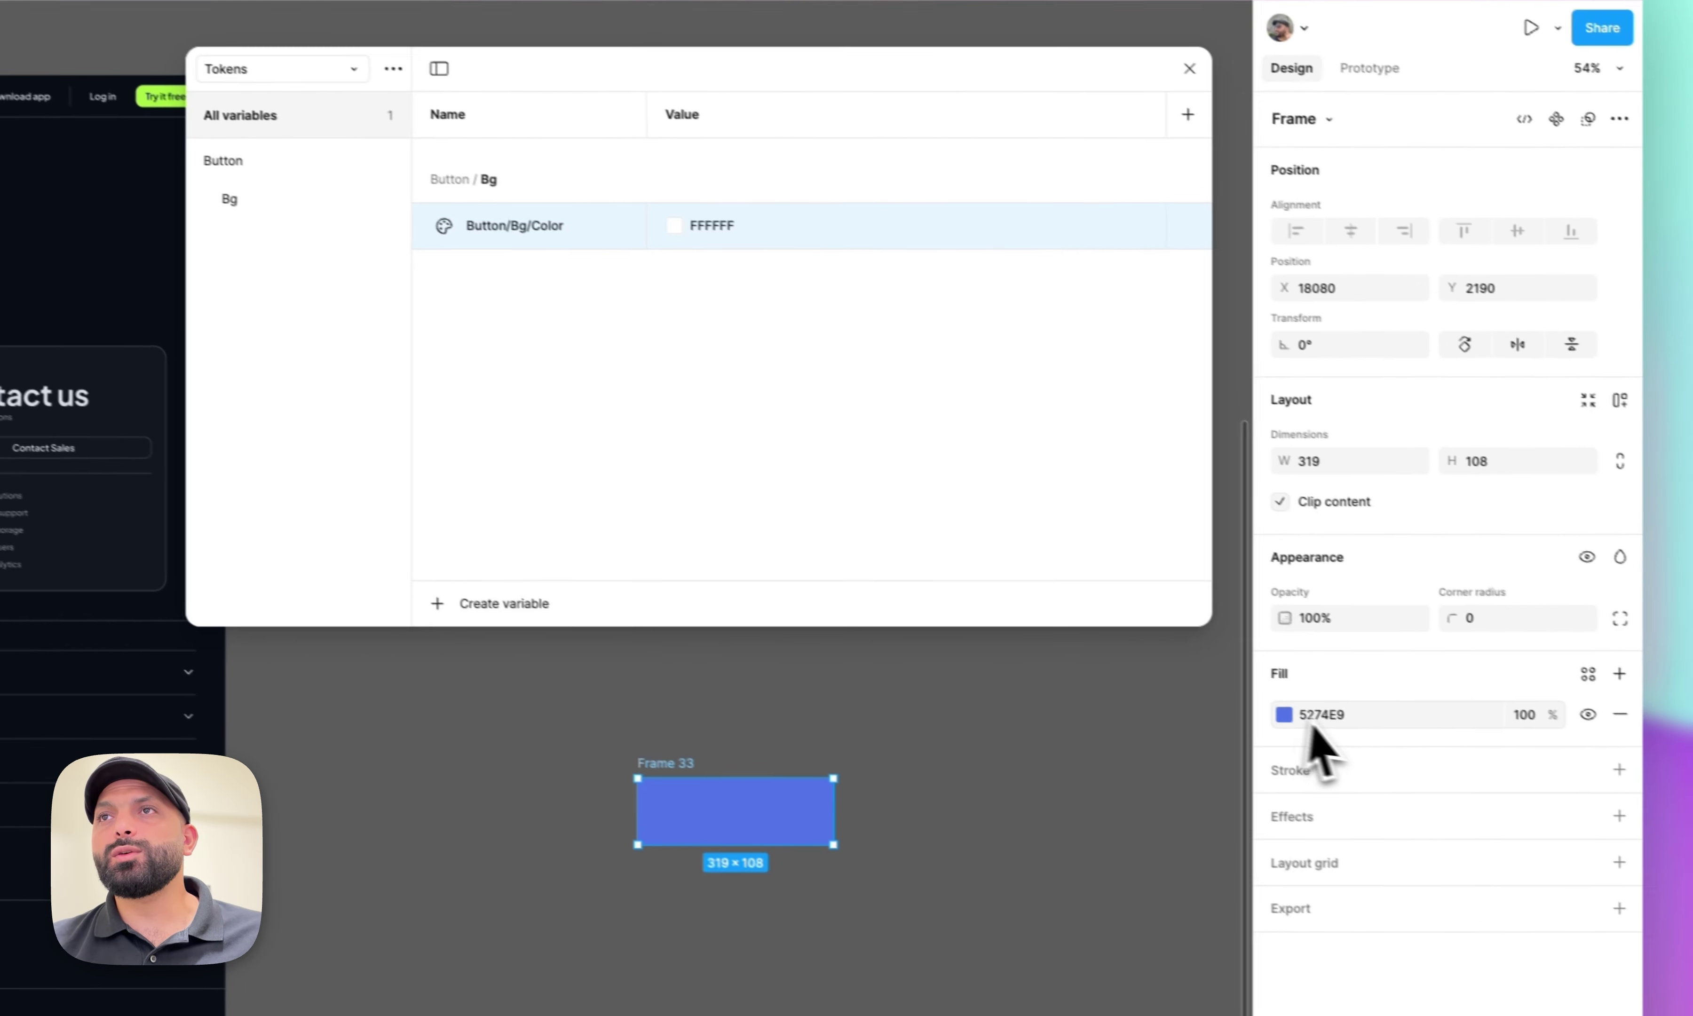
- Copy the frame's fill hex value and browse the library variables available as a value for Button/Bg/Color
click(1604, 810)
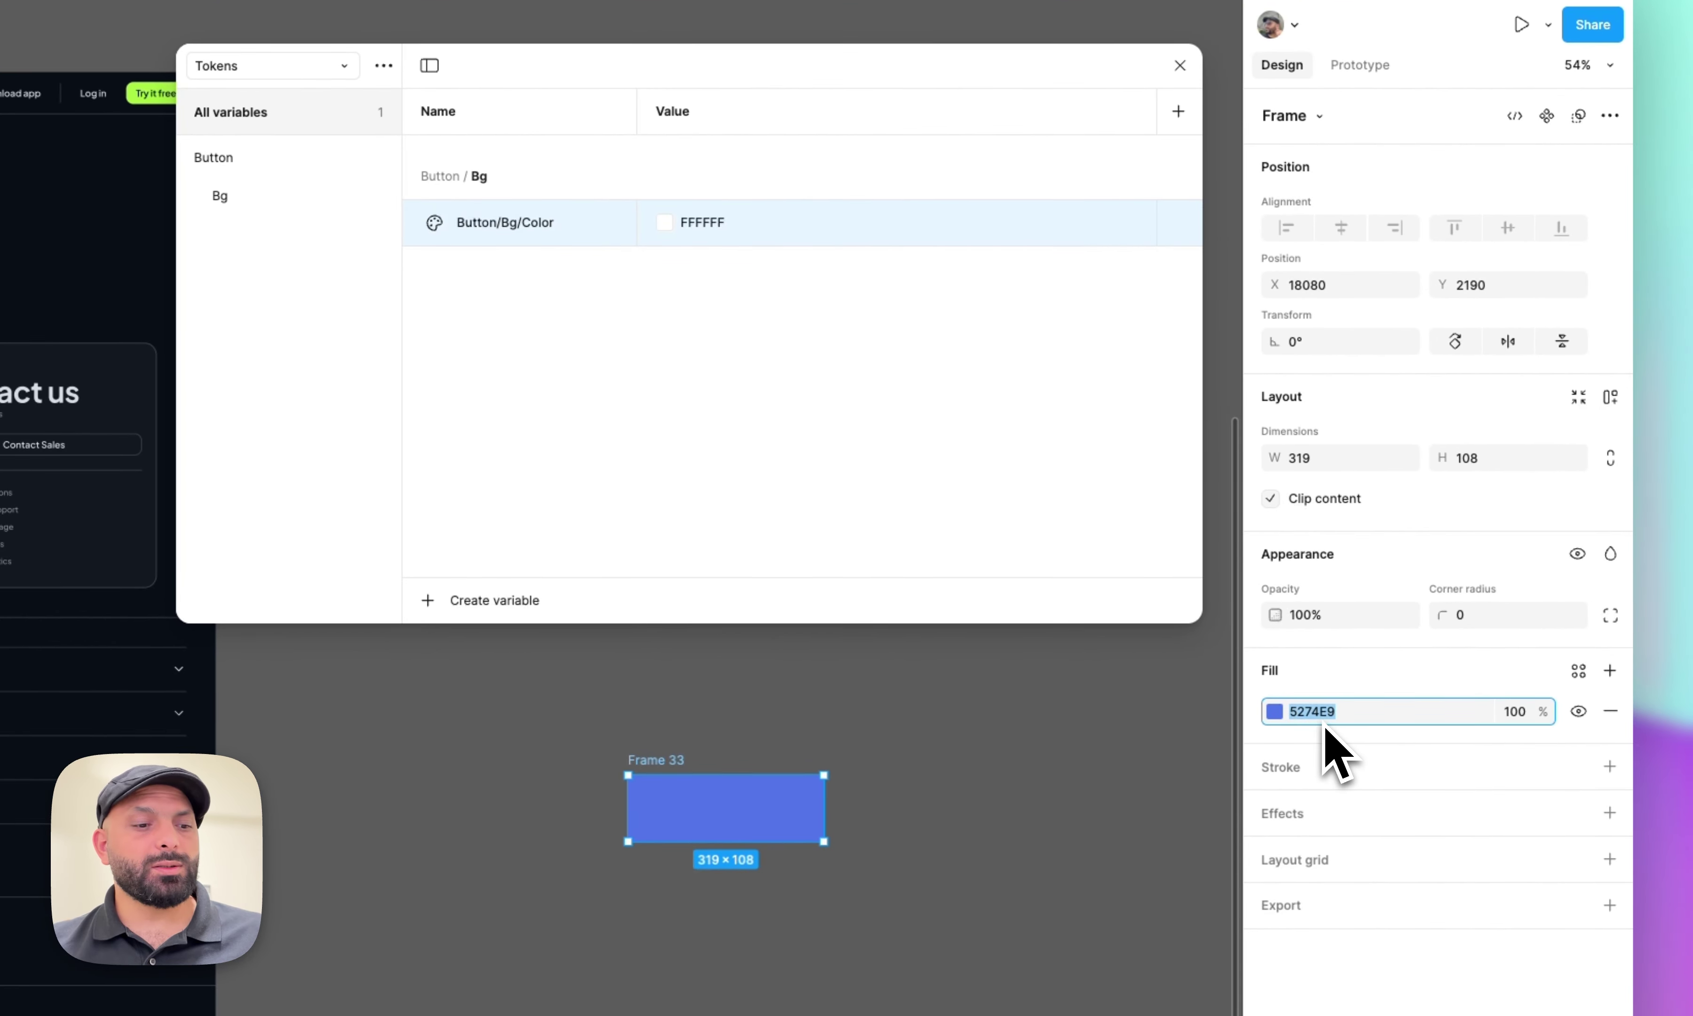
key(cmd+c)
click(962, 467)
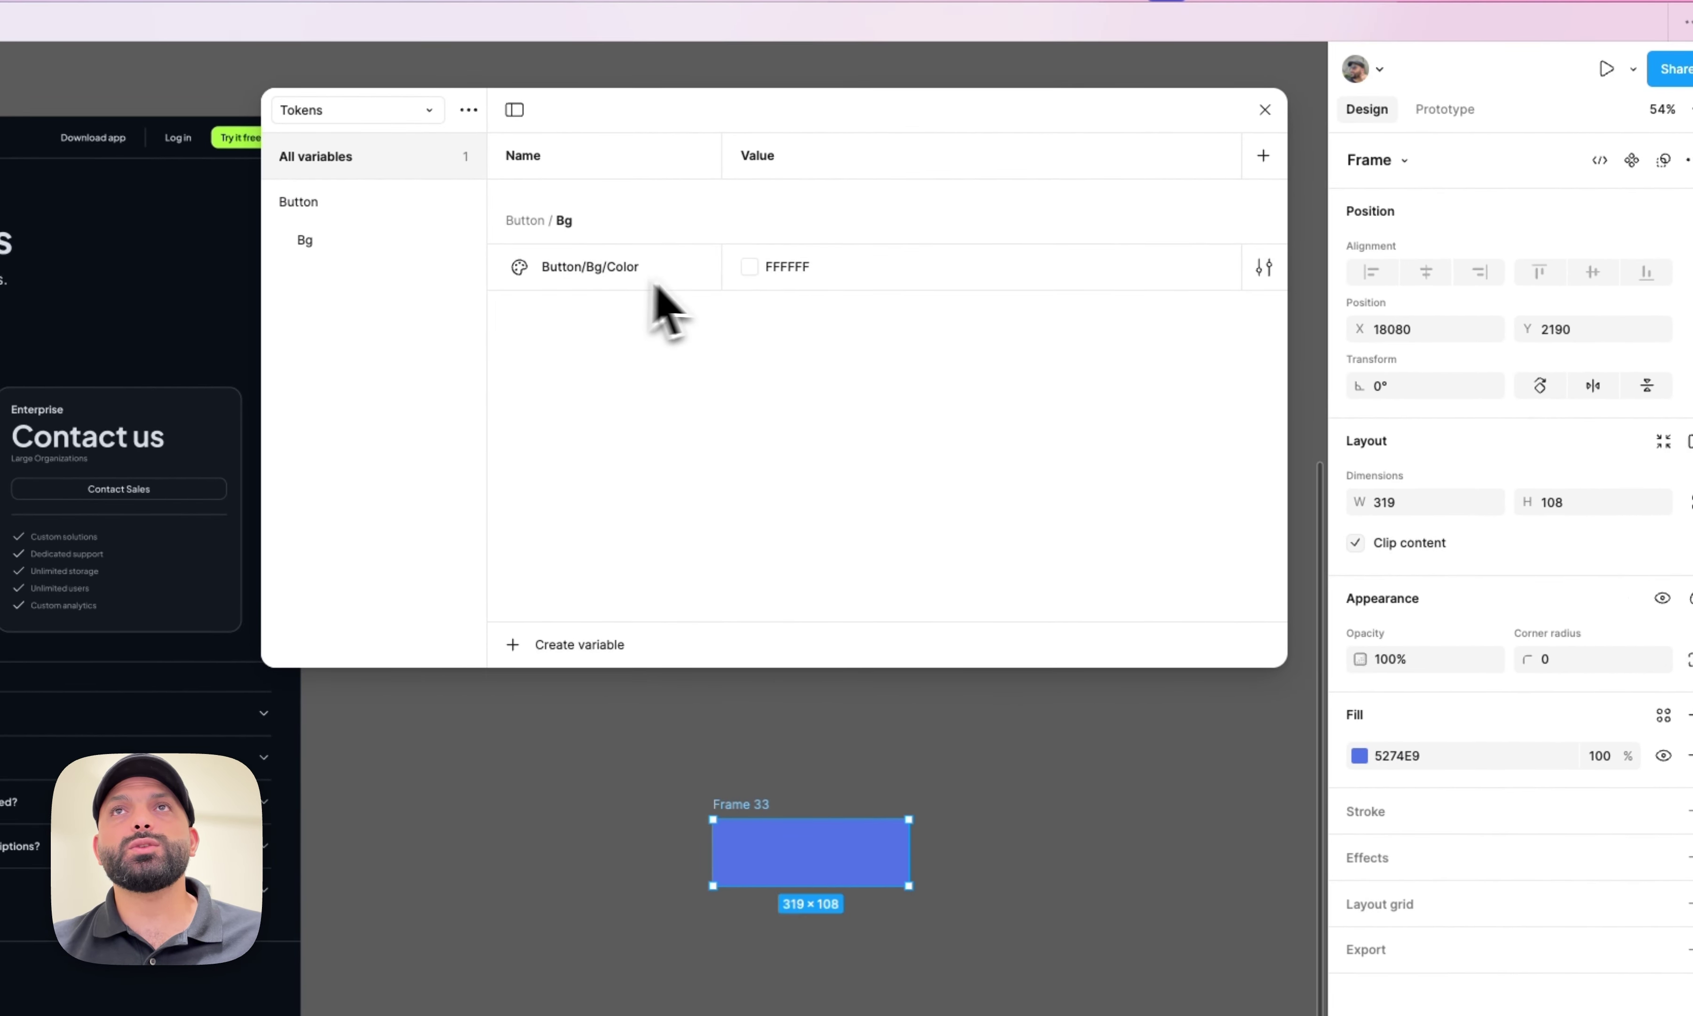
click(762, 273)
click(757, 271)
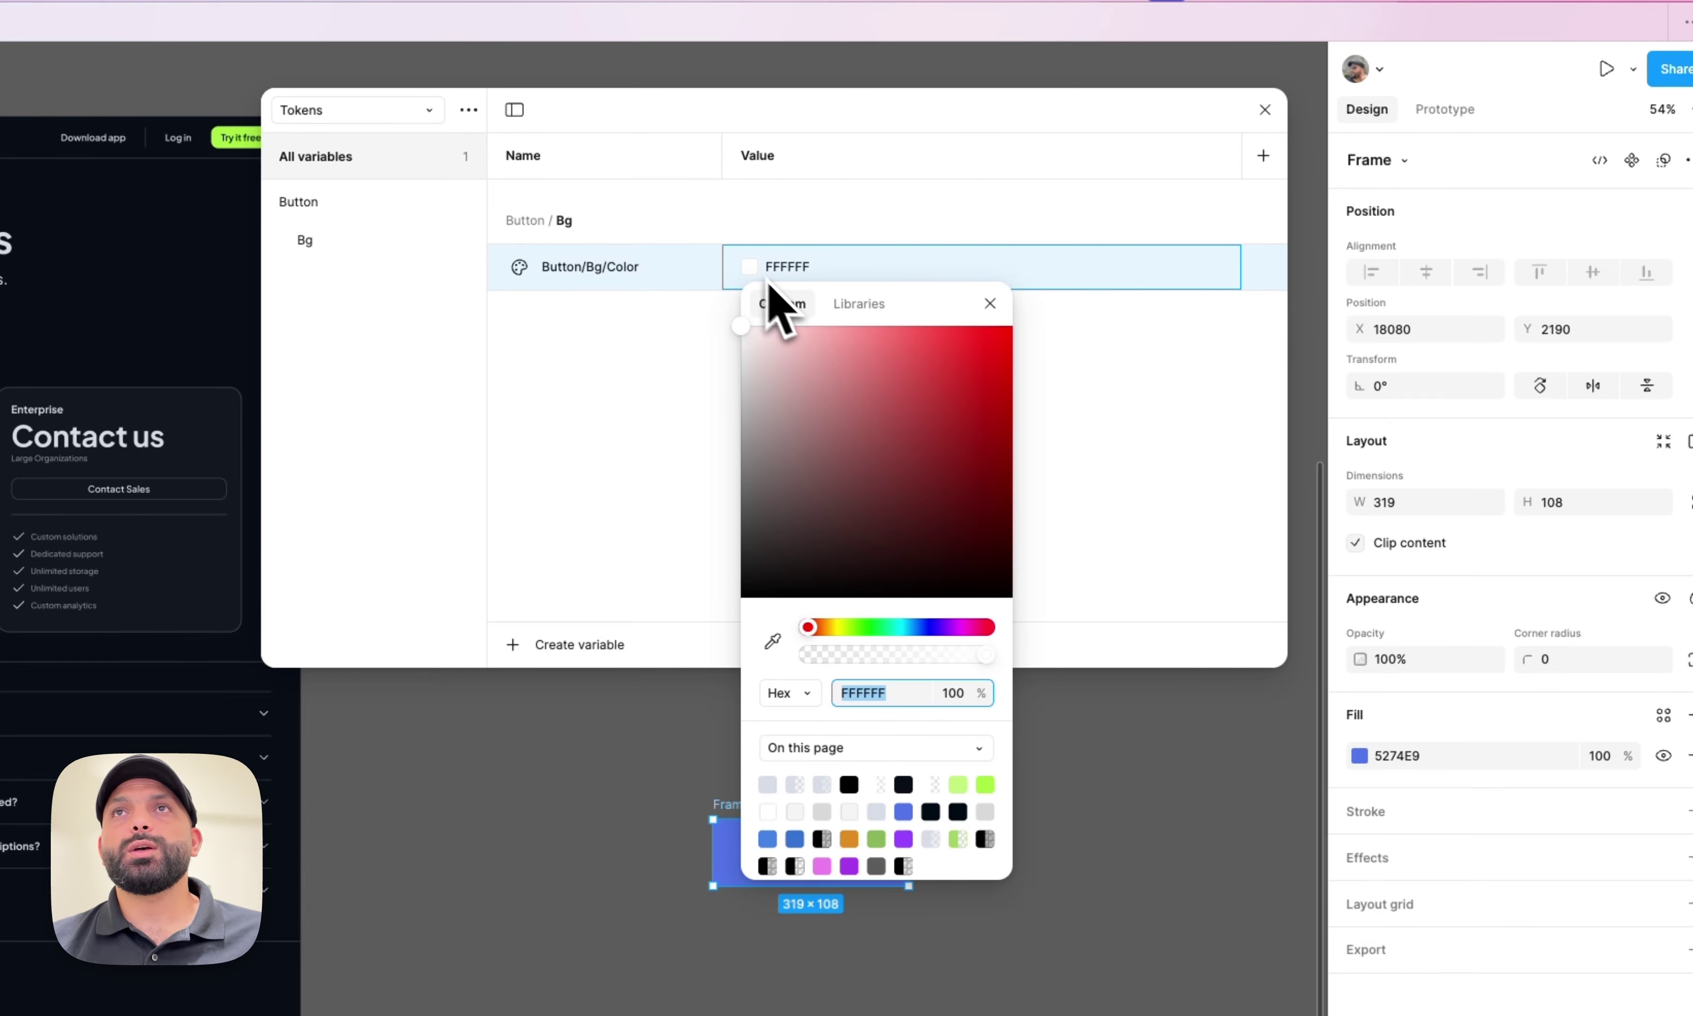
click(830, 304)
scroll(852, 501, down, 5)
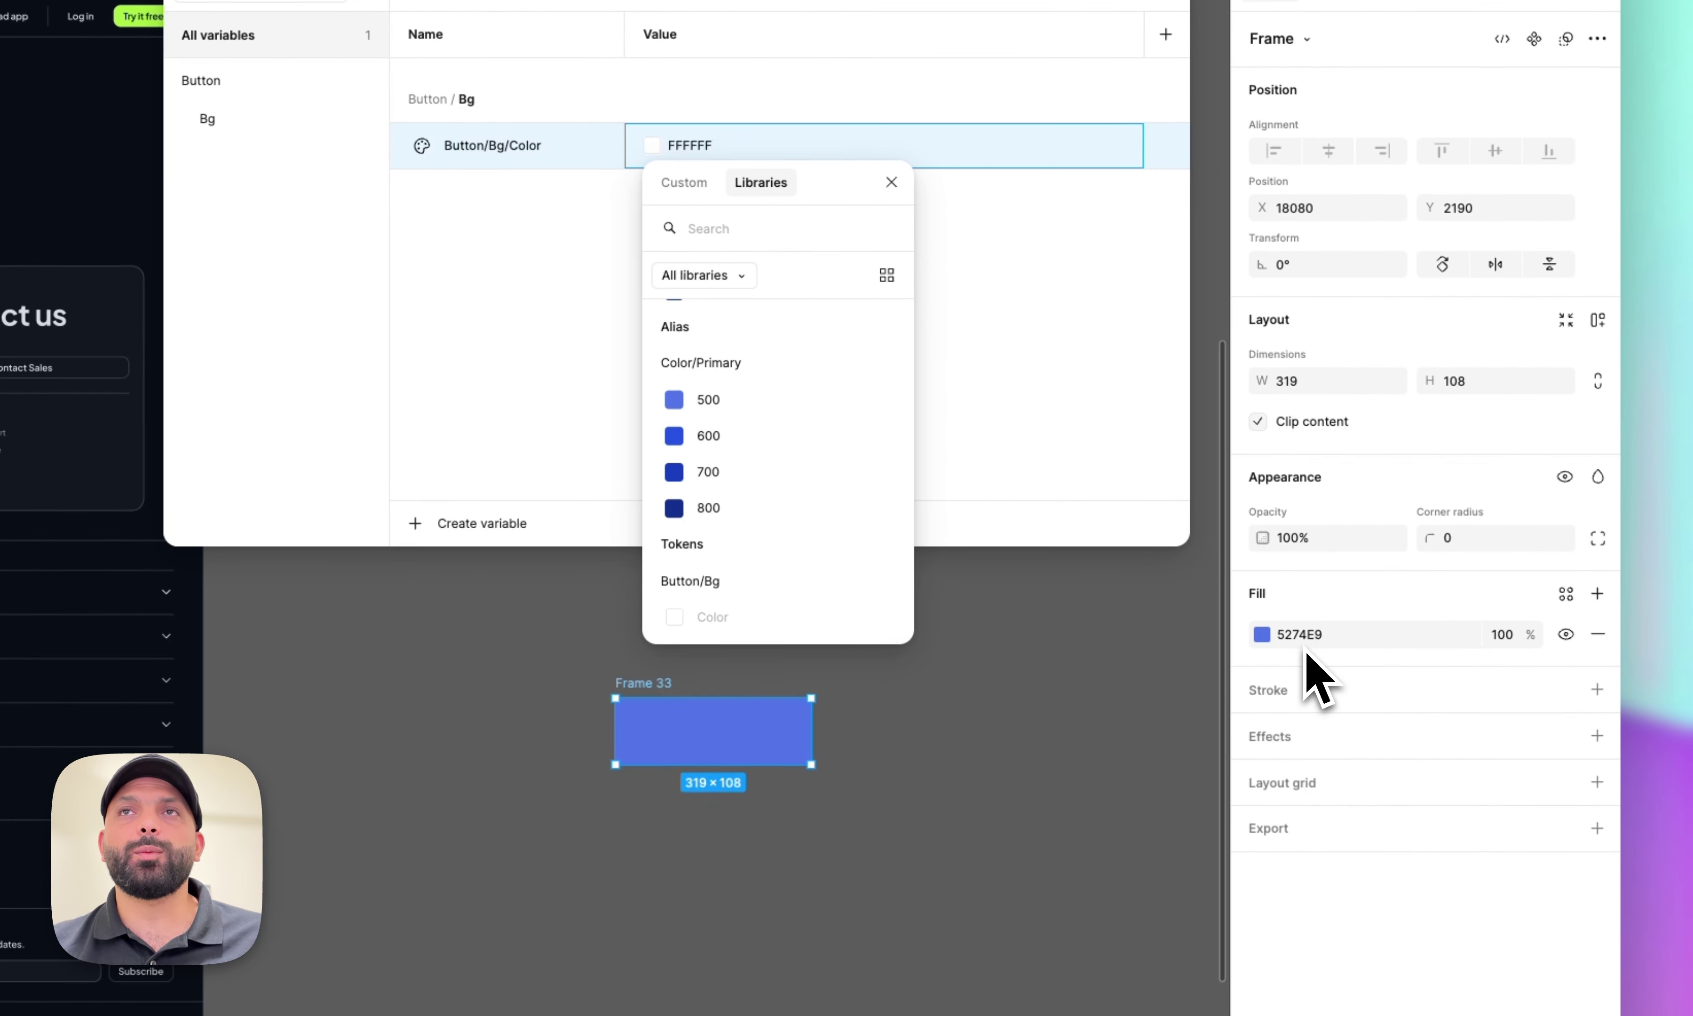
click(1020, 529)
- Open the Alias collection and examine which Blue variables the Primary 500 to 800 colors reference
click(263, 1)
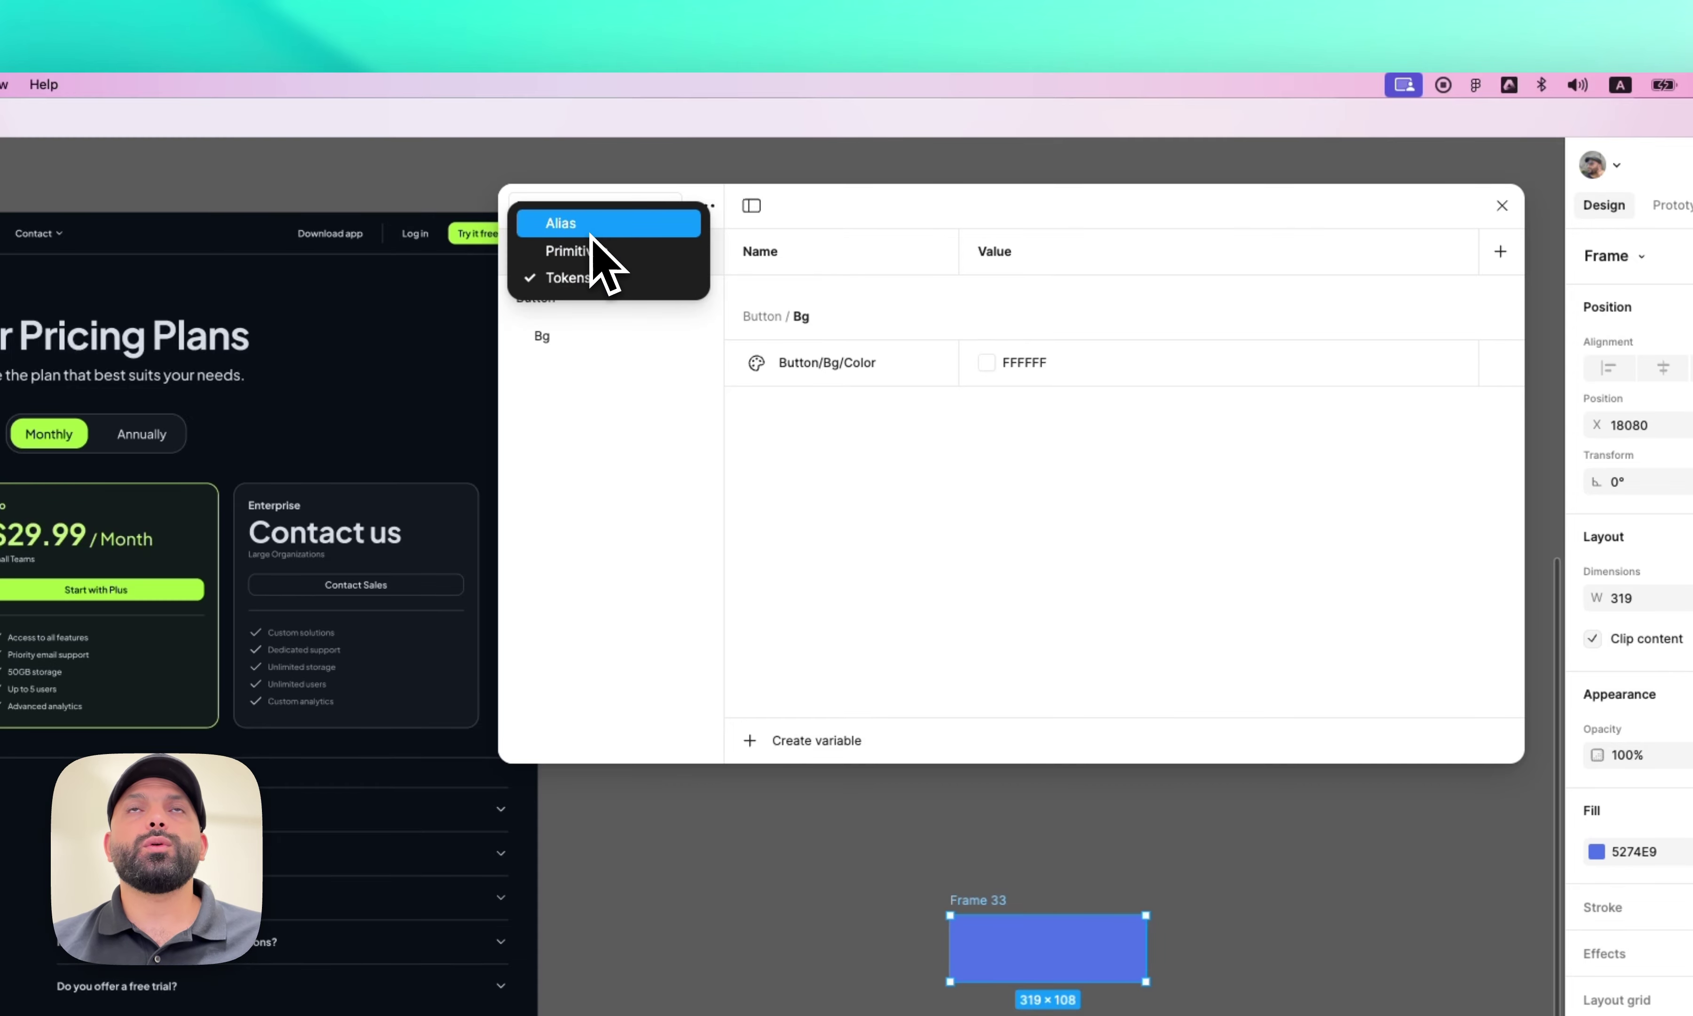
click(591, 229)
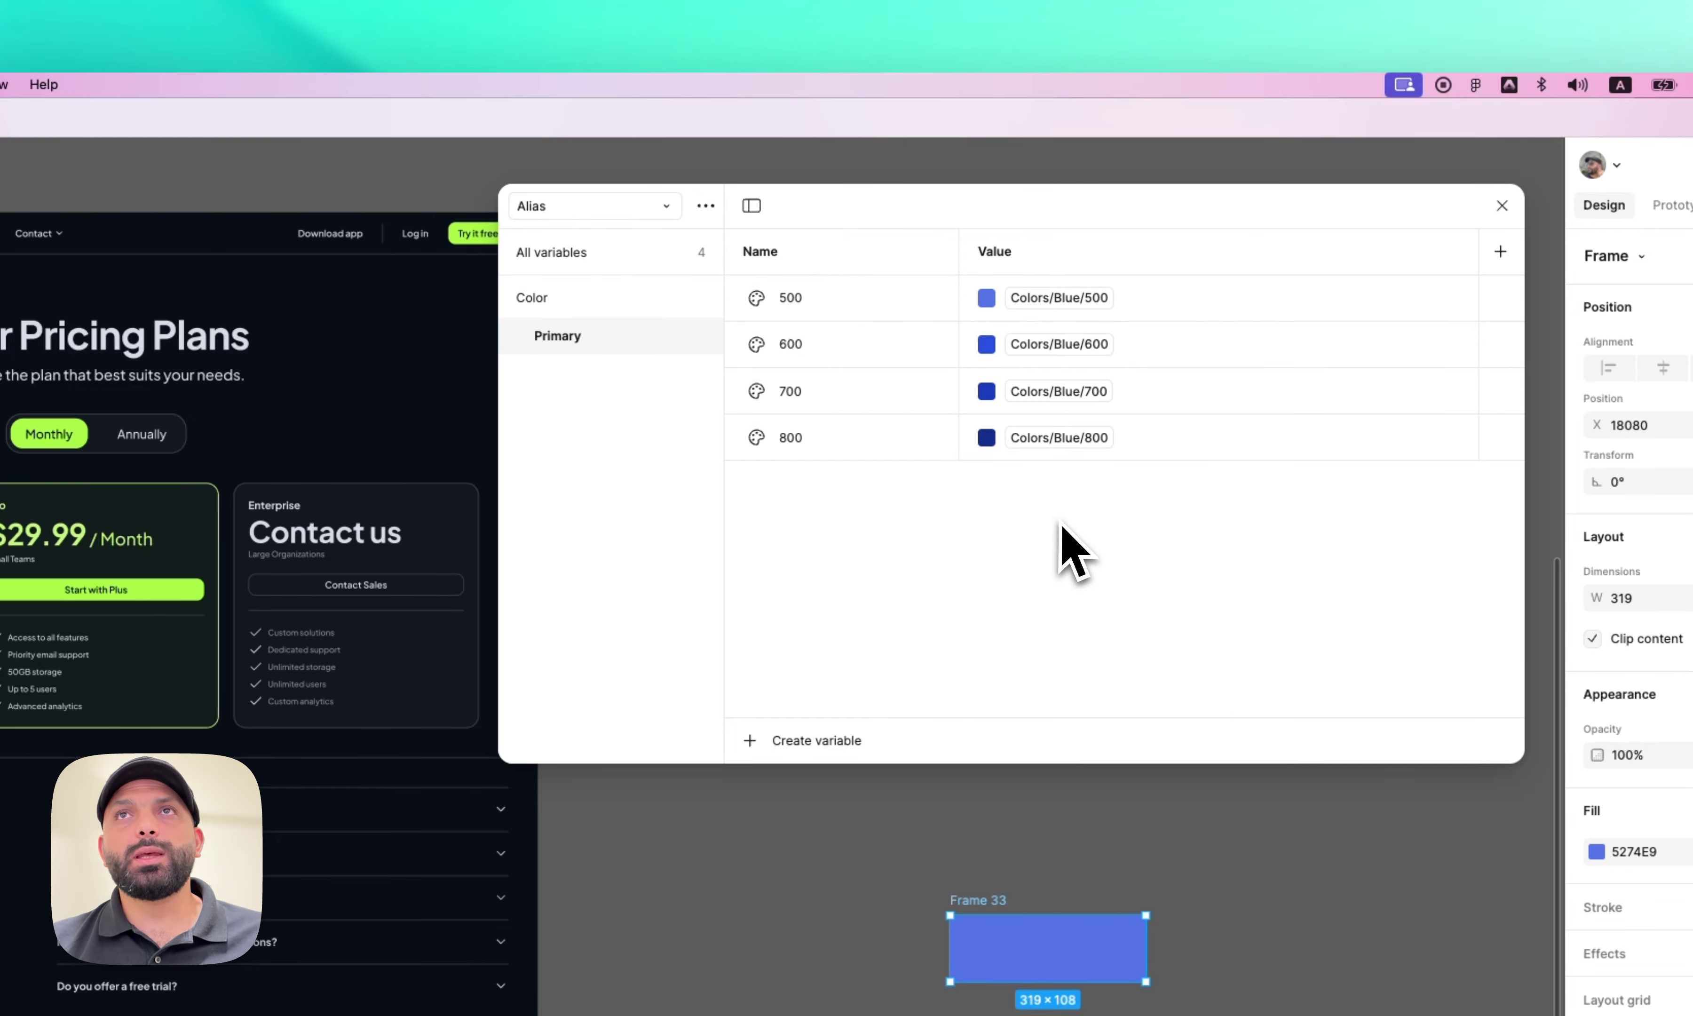
mouse_move(1060, 443)
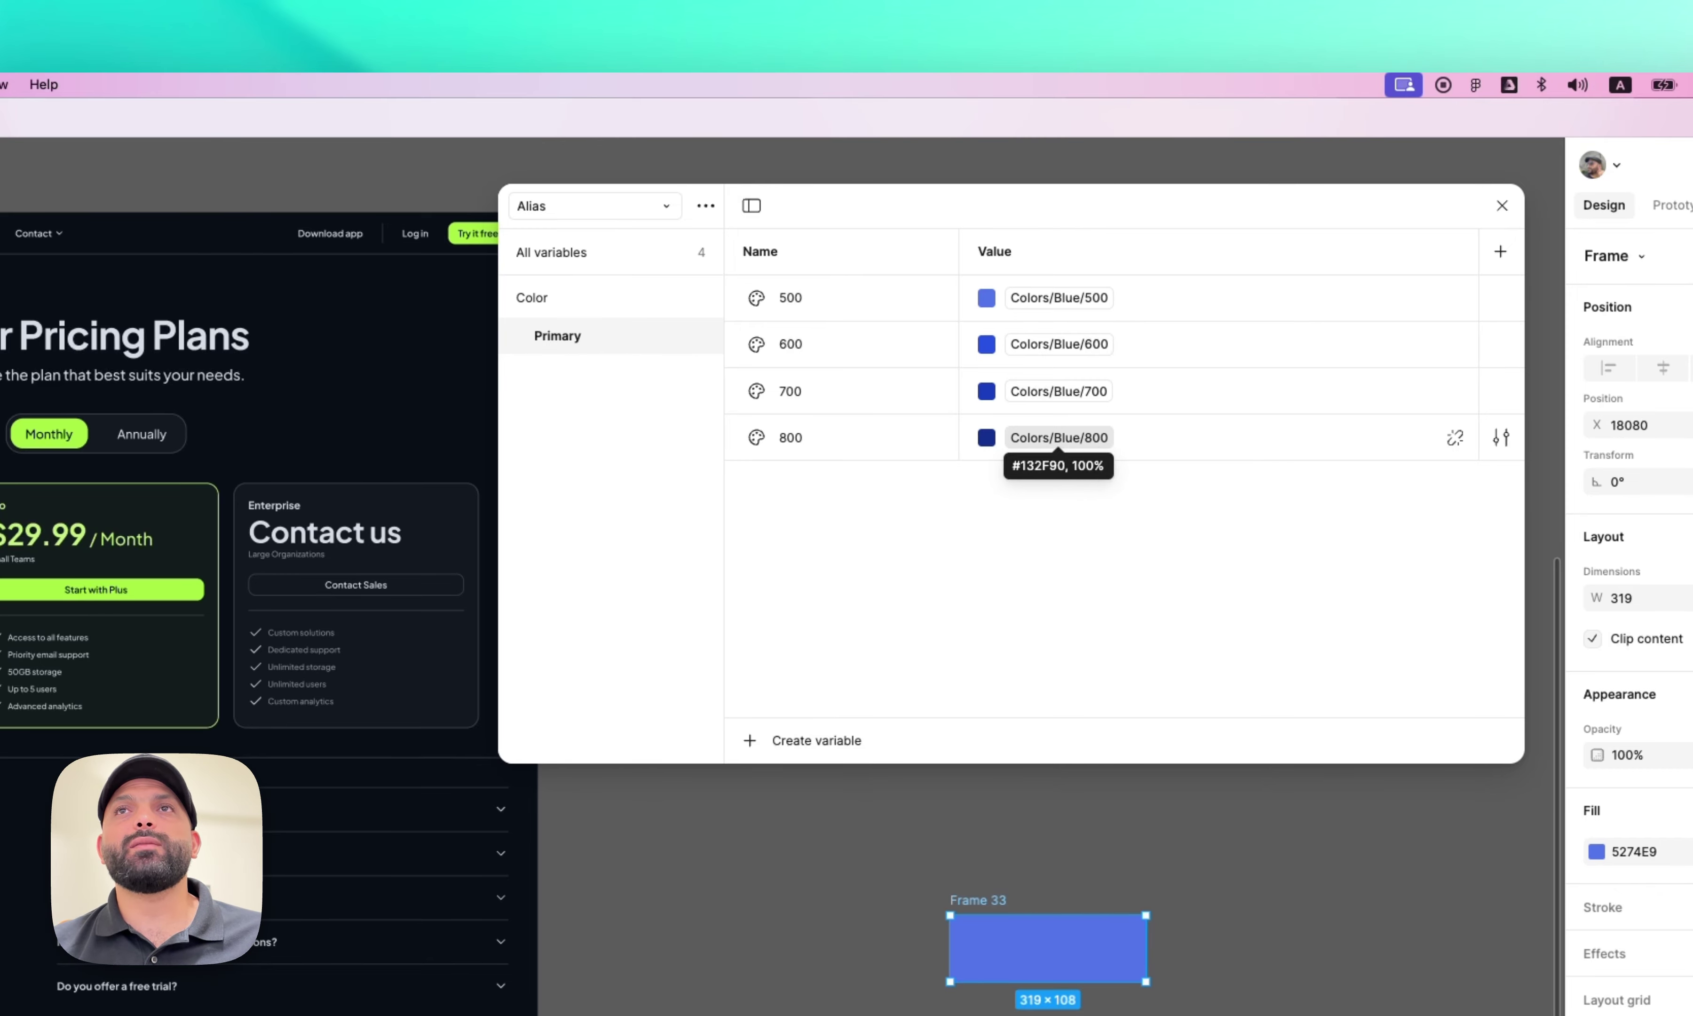
mouse_move(1097, 393)
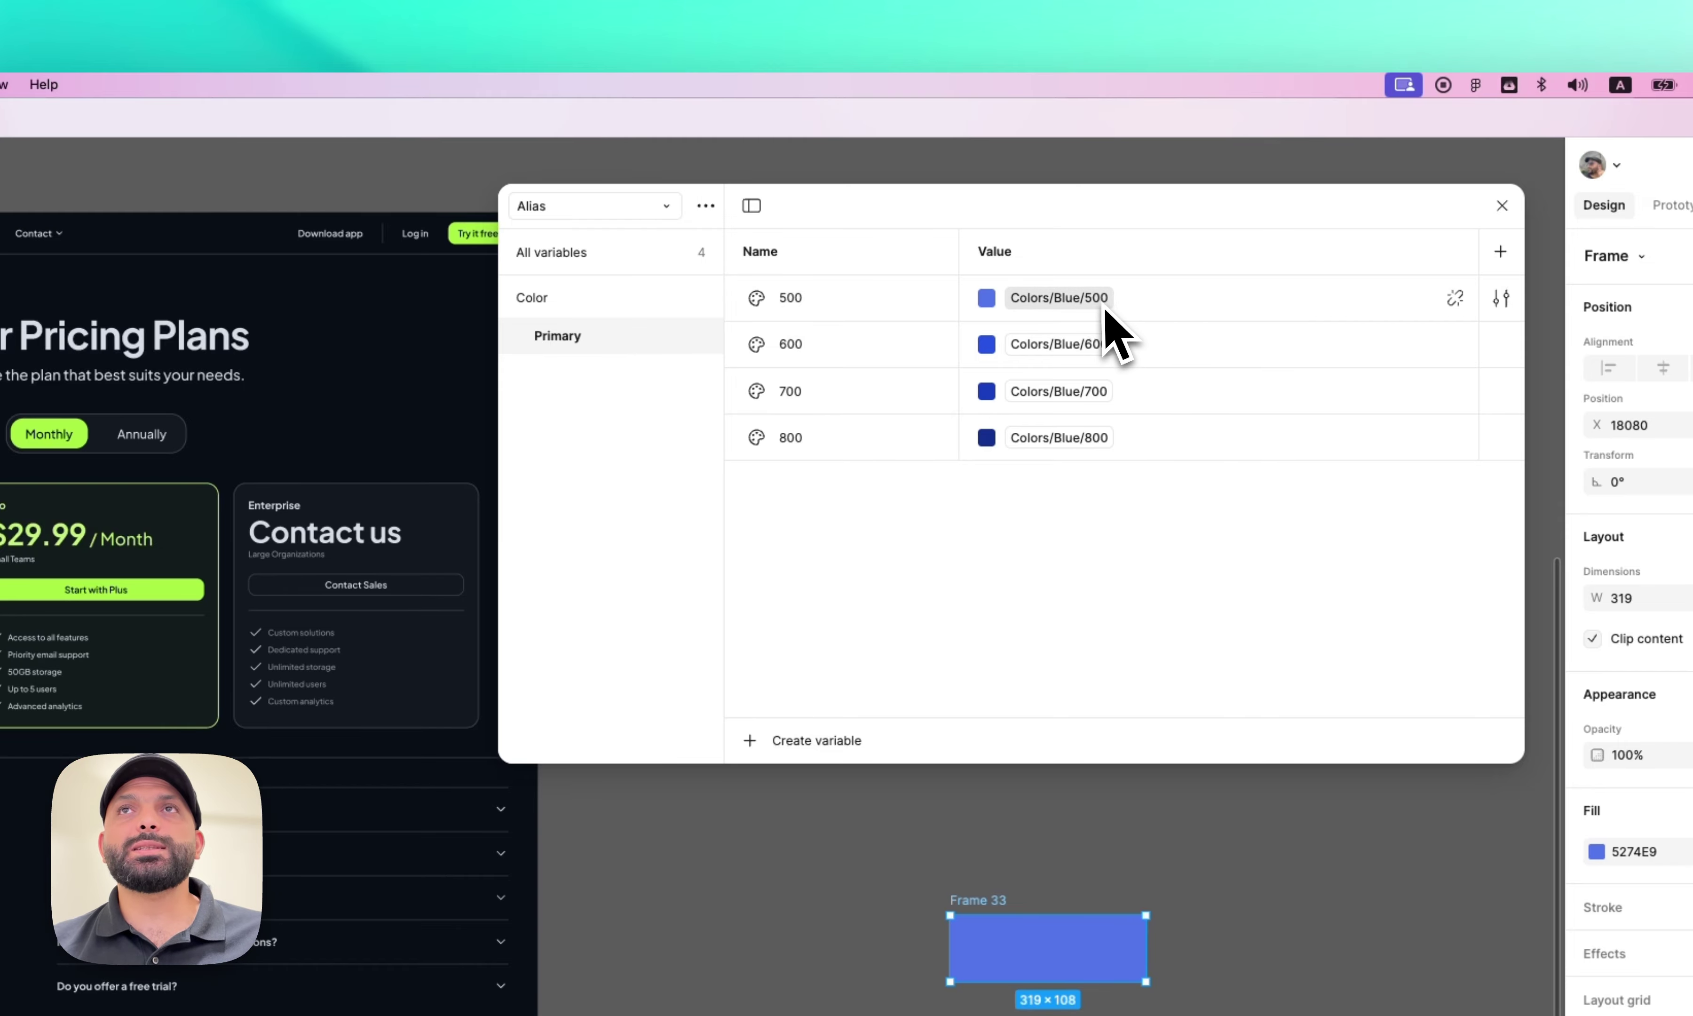
mouse_move(1100, 309)
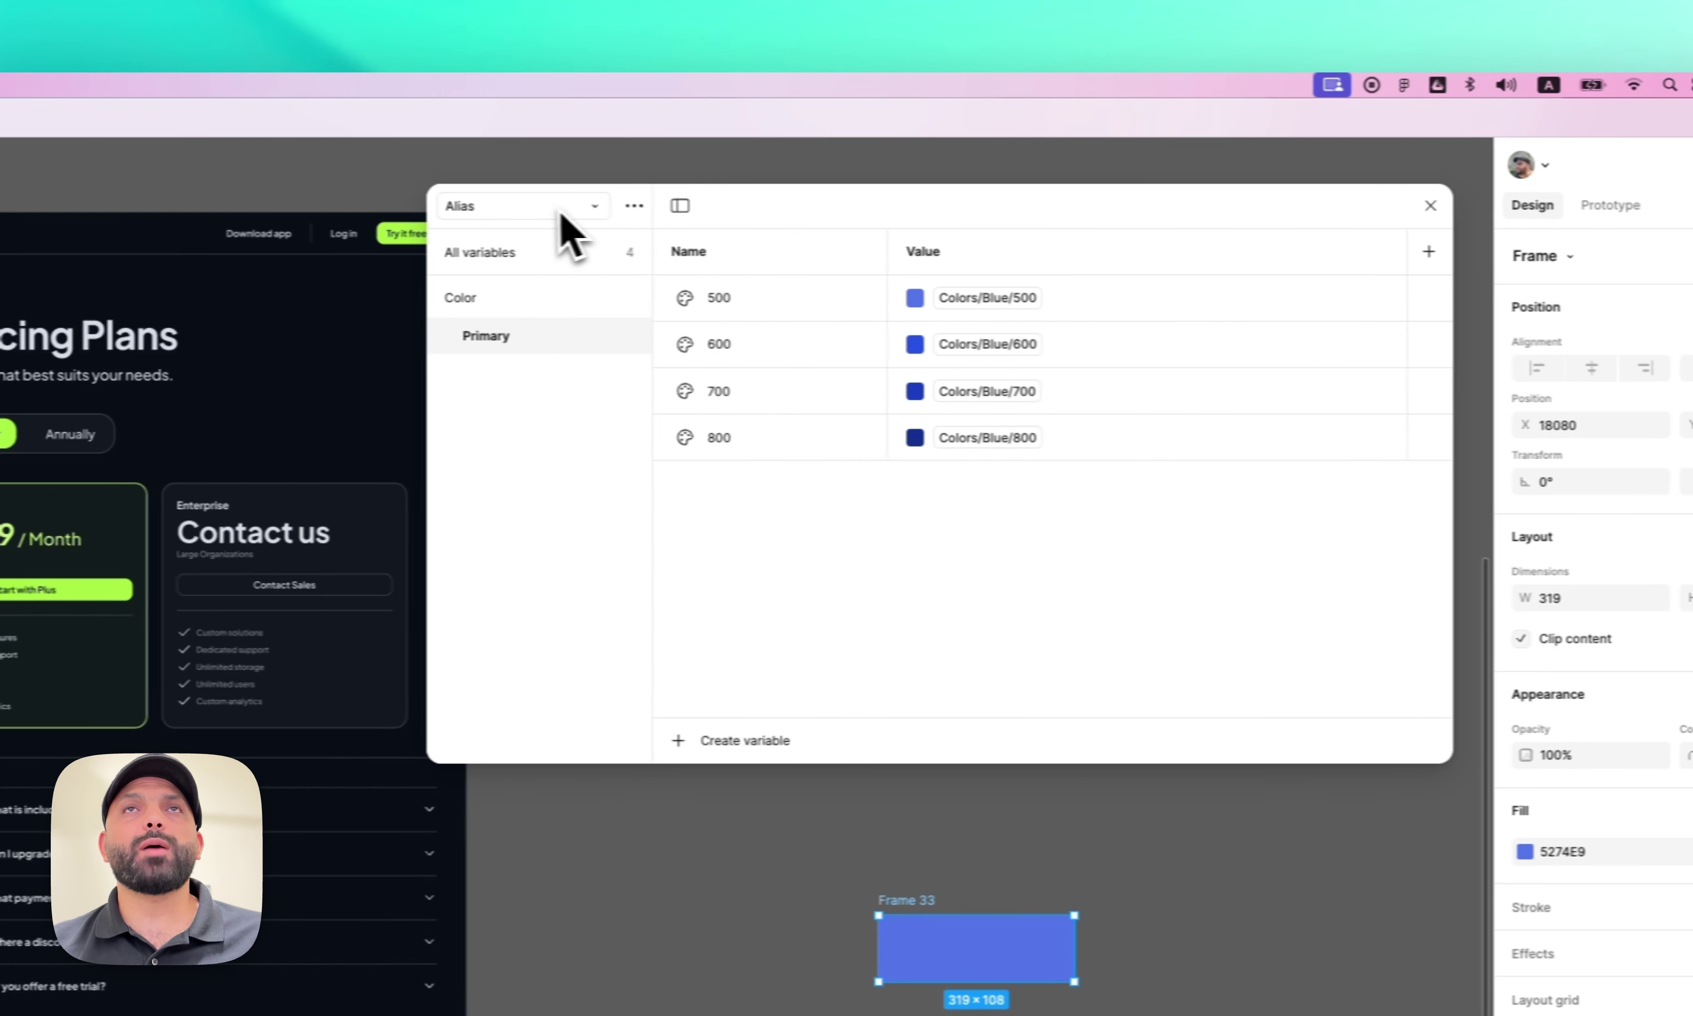
- Switch to the Primitives collection and review the details and description of the Blue 500 variable
click(621, 208)
click(541, 253)
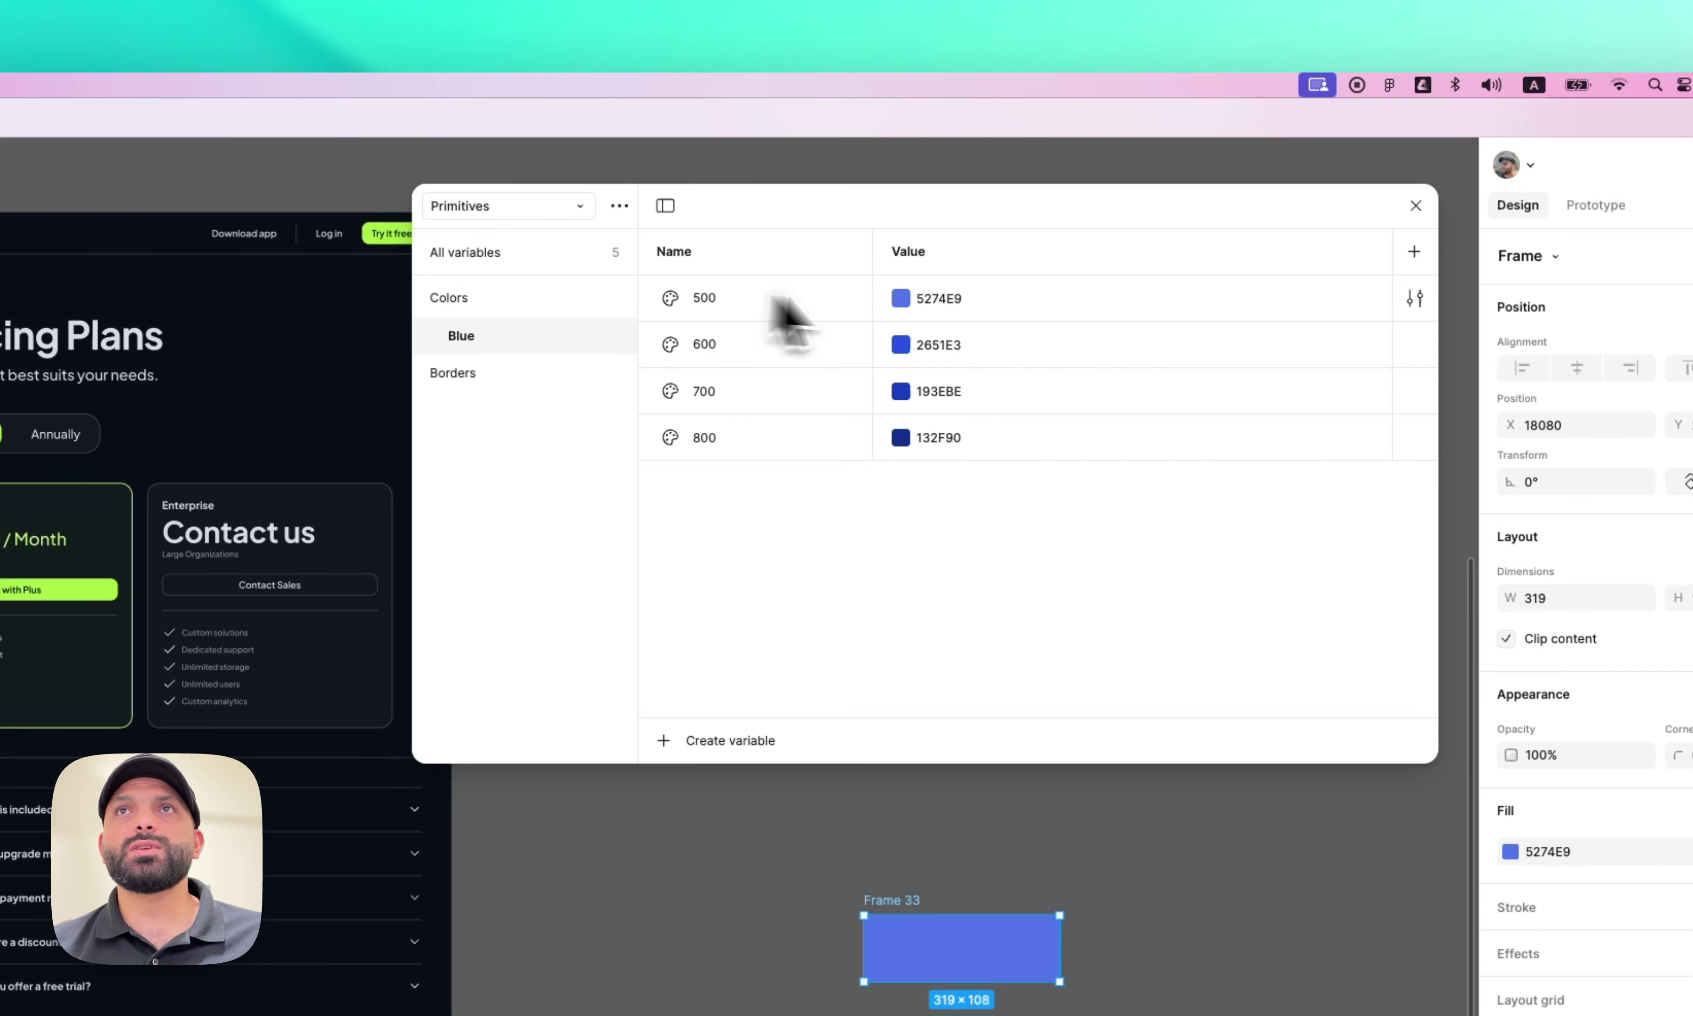
click(1414, 298)
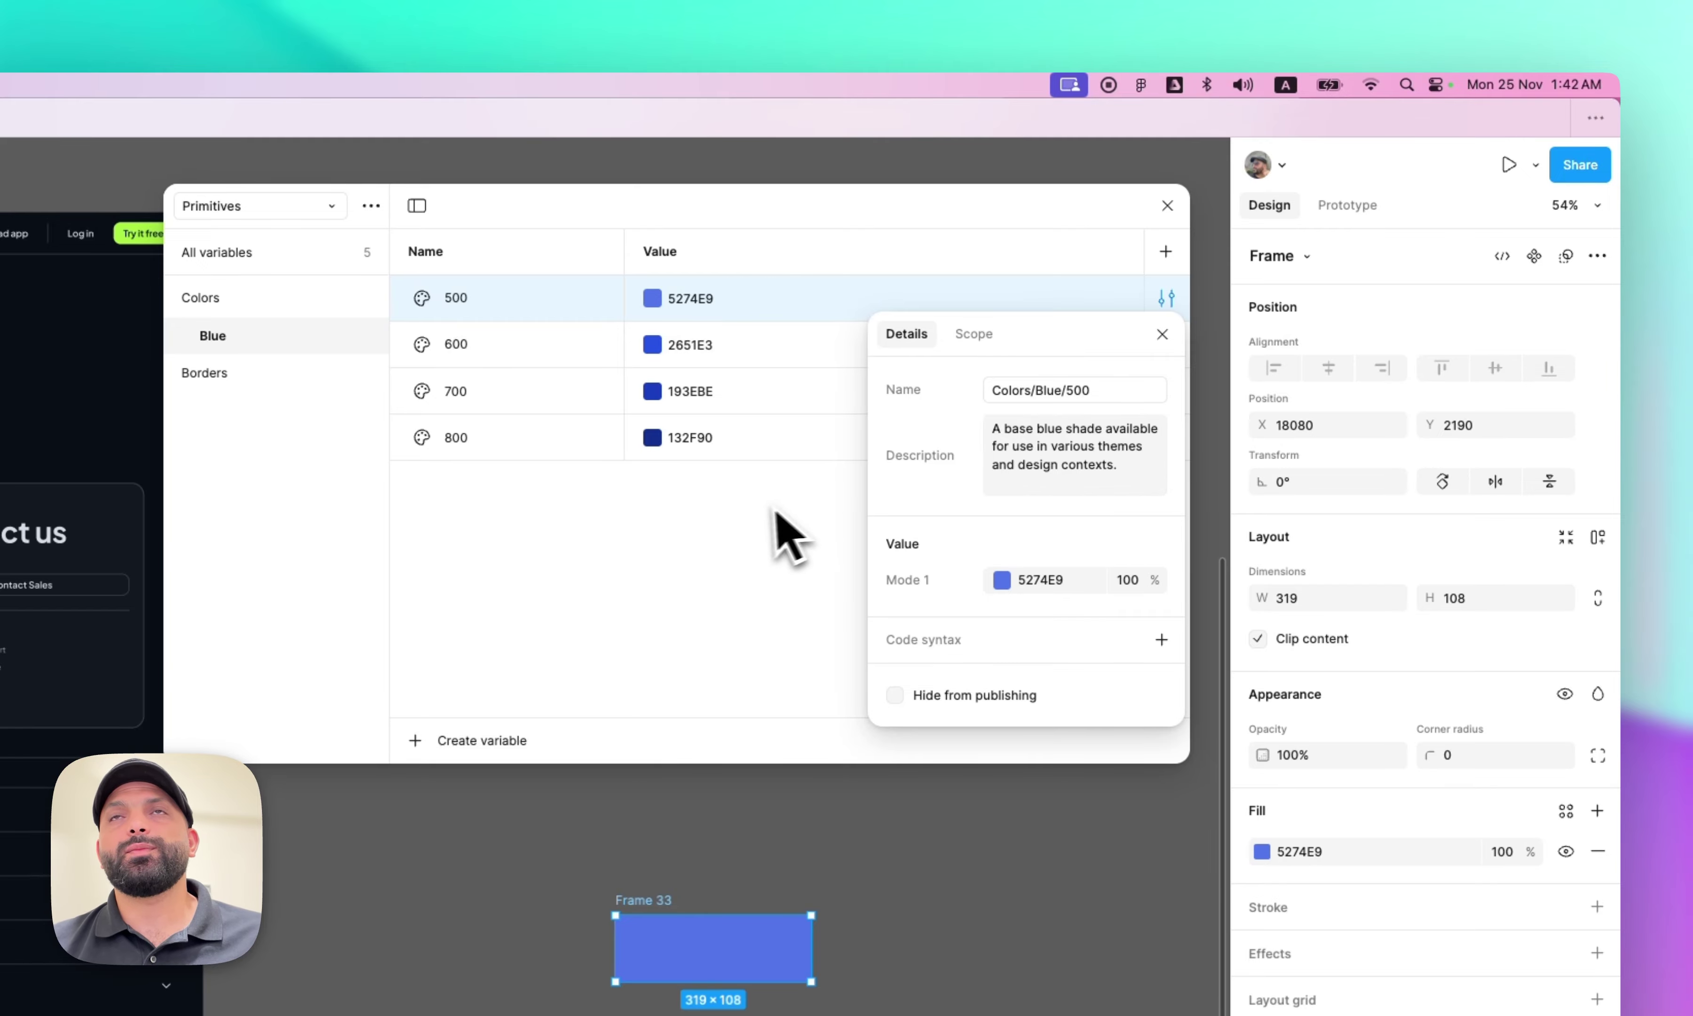
click(774, 529)
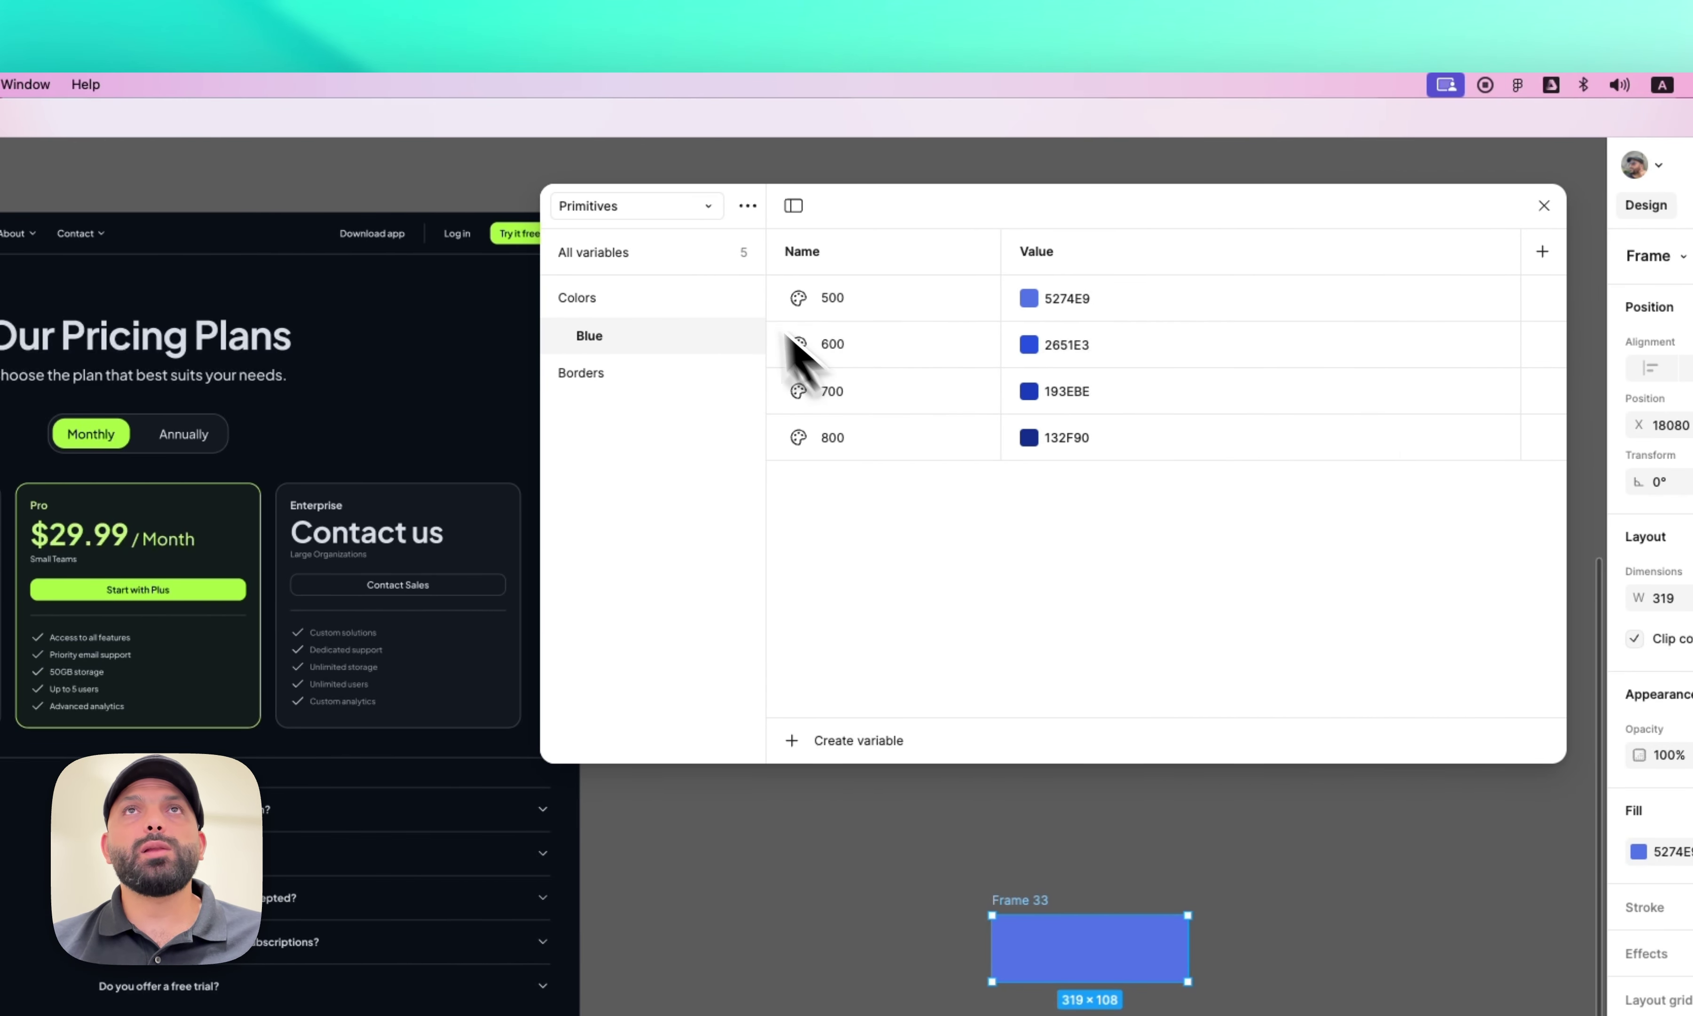
- Return to the Tokens collection and delete the Color variable from the Button/Bg group
click(660, 208)
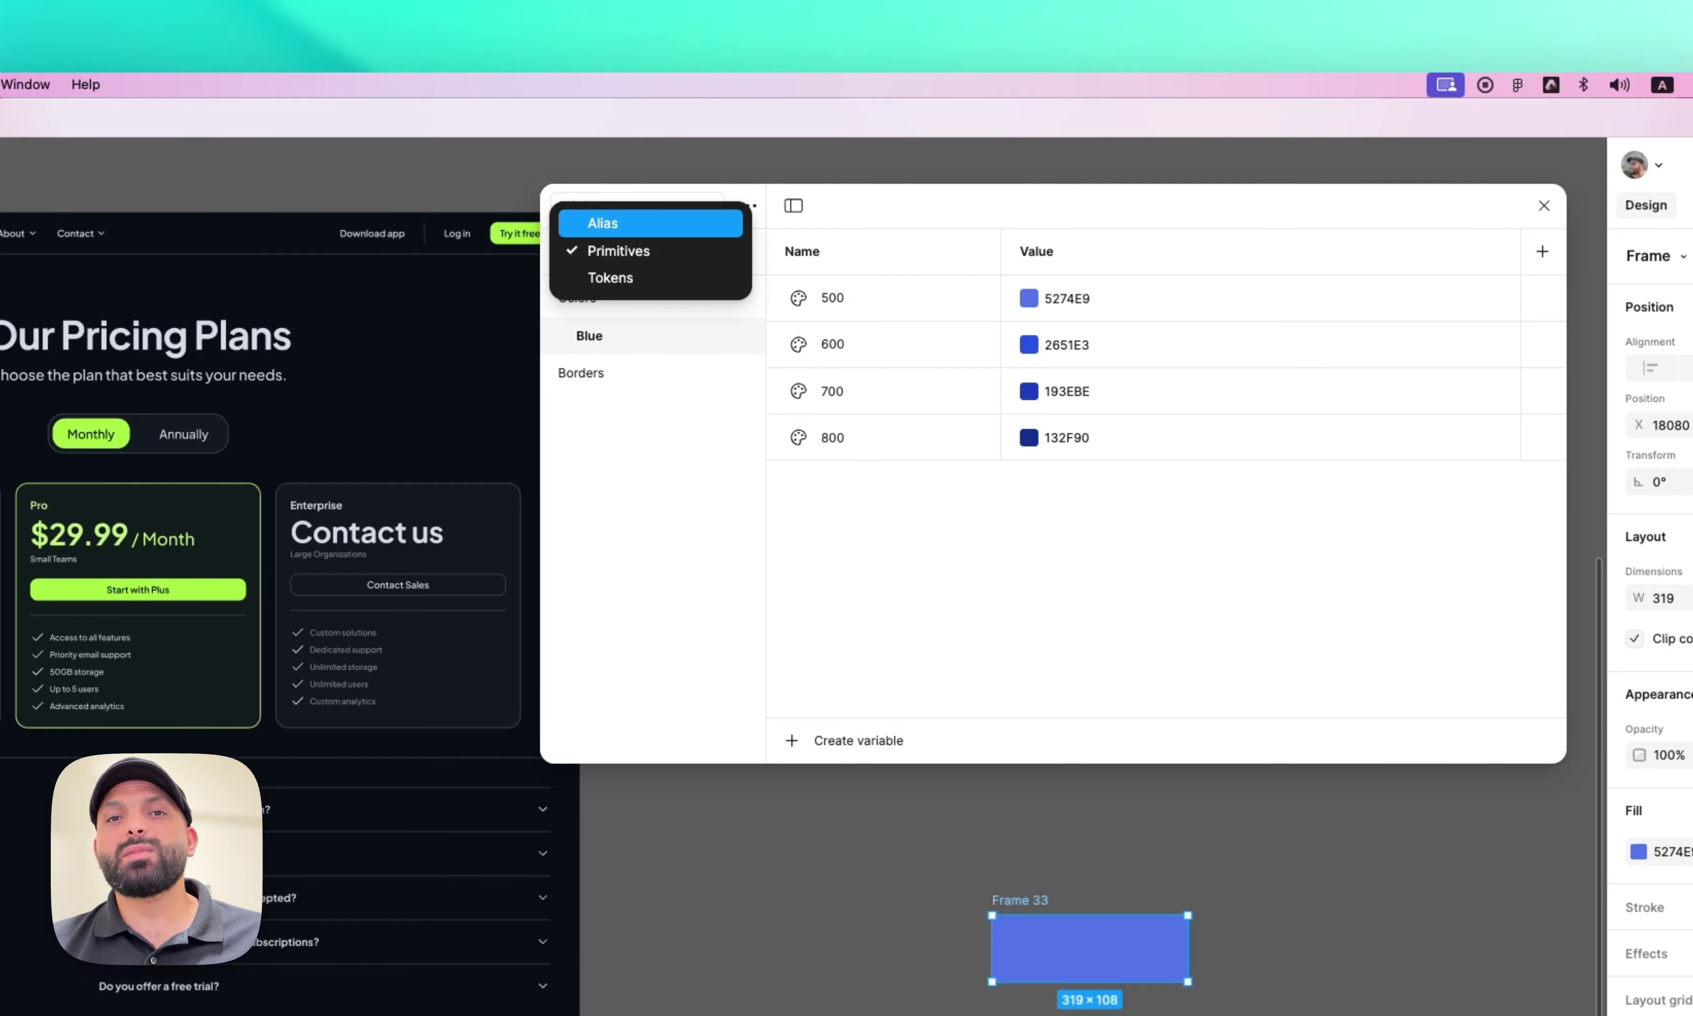
click(639, 277)
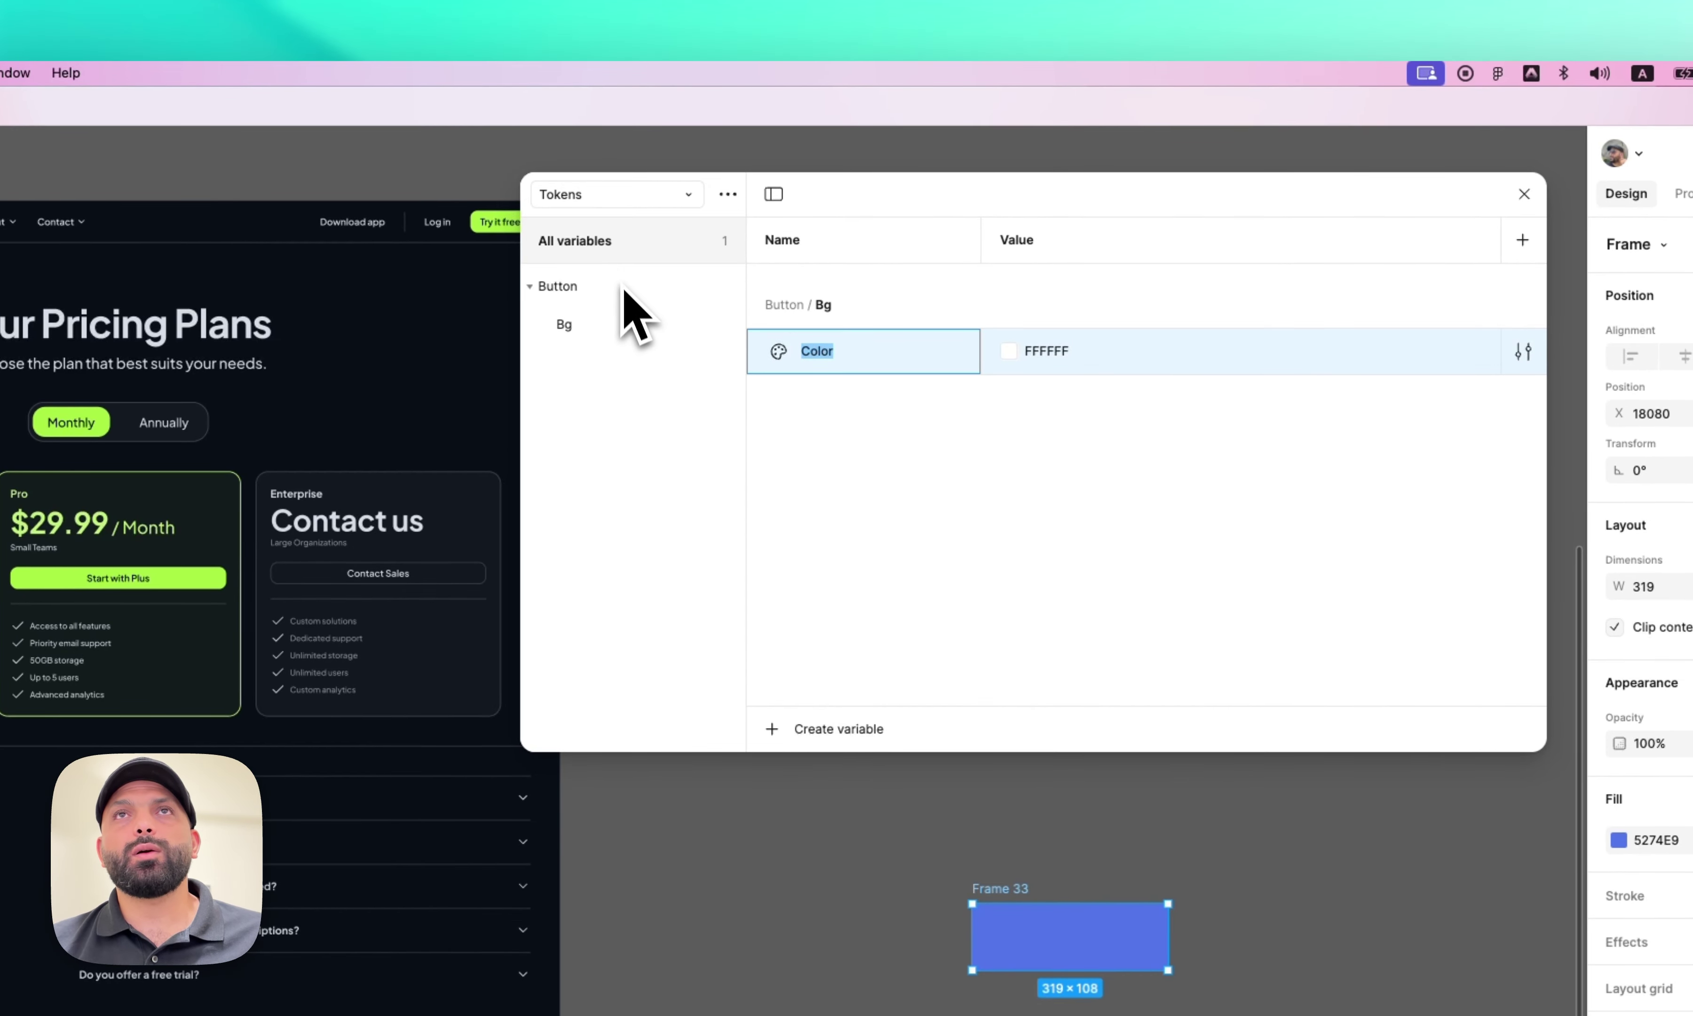
right_click(901, 356)
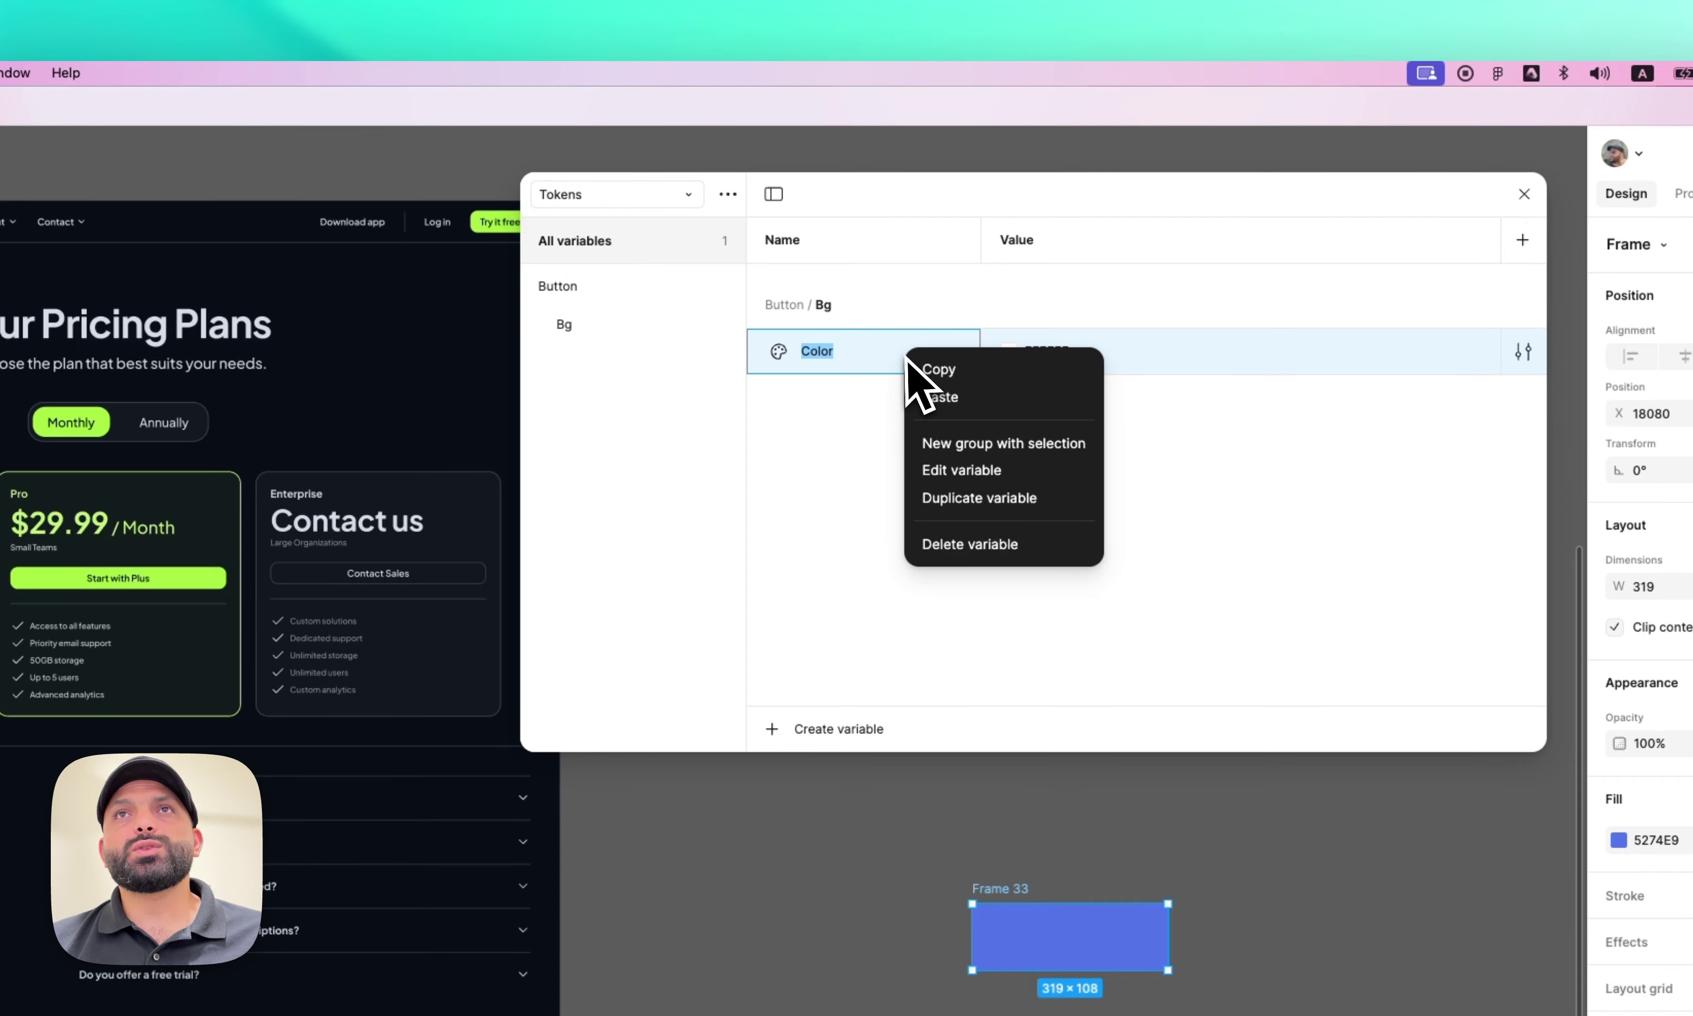
click(952, 541)
- Create a color variable in Tokens whose name starts with the group path Button/Primary/Default/Filled/Medium/Background
click(1126, 577)
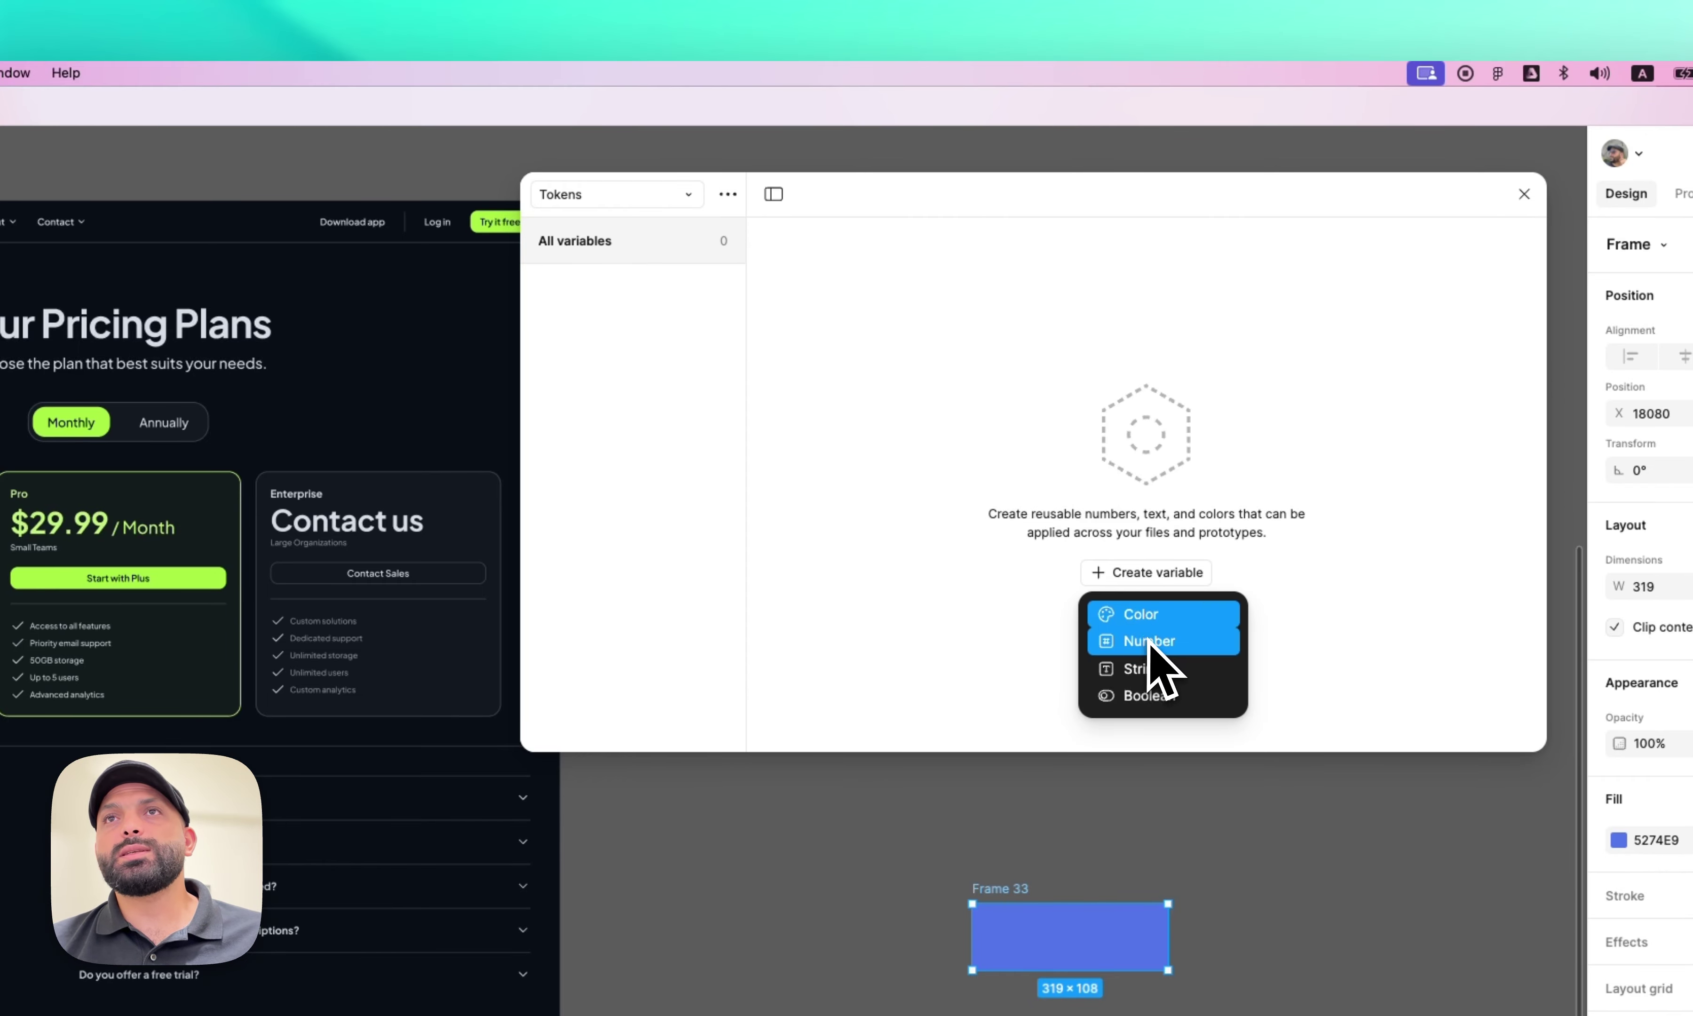
click(1140, 615)
text(B)
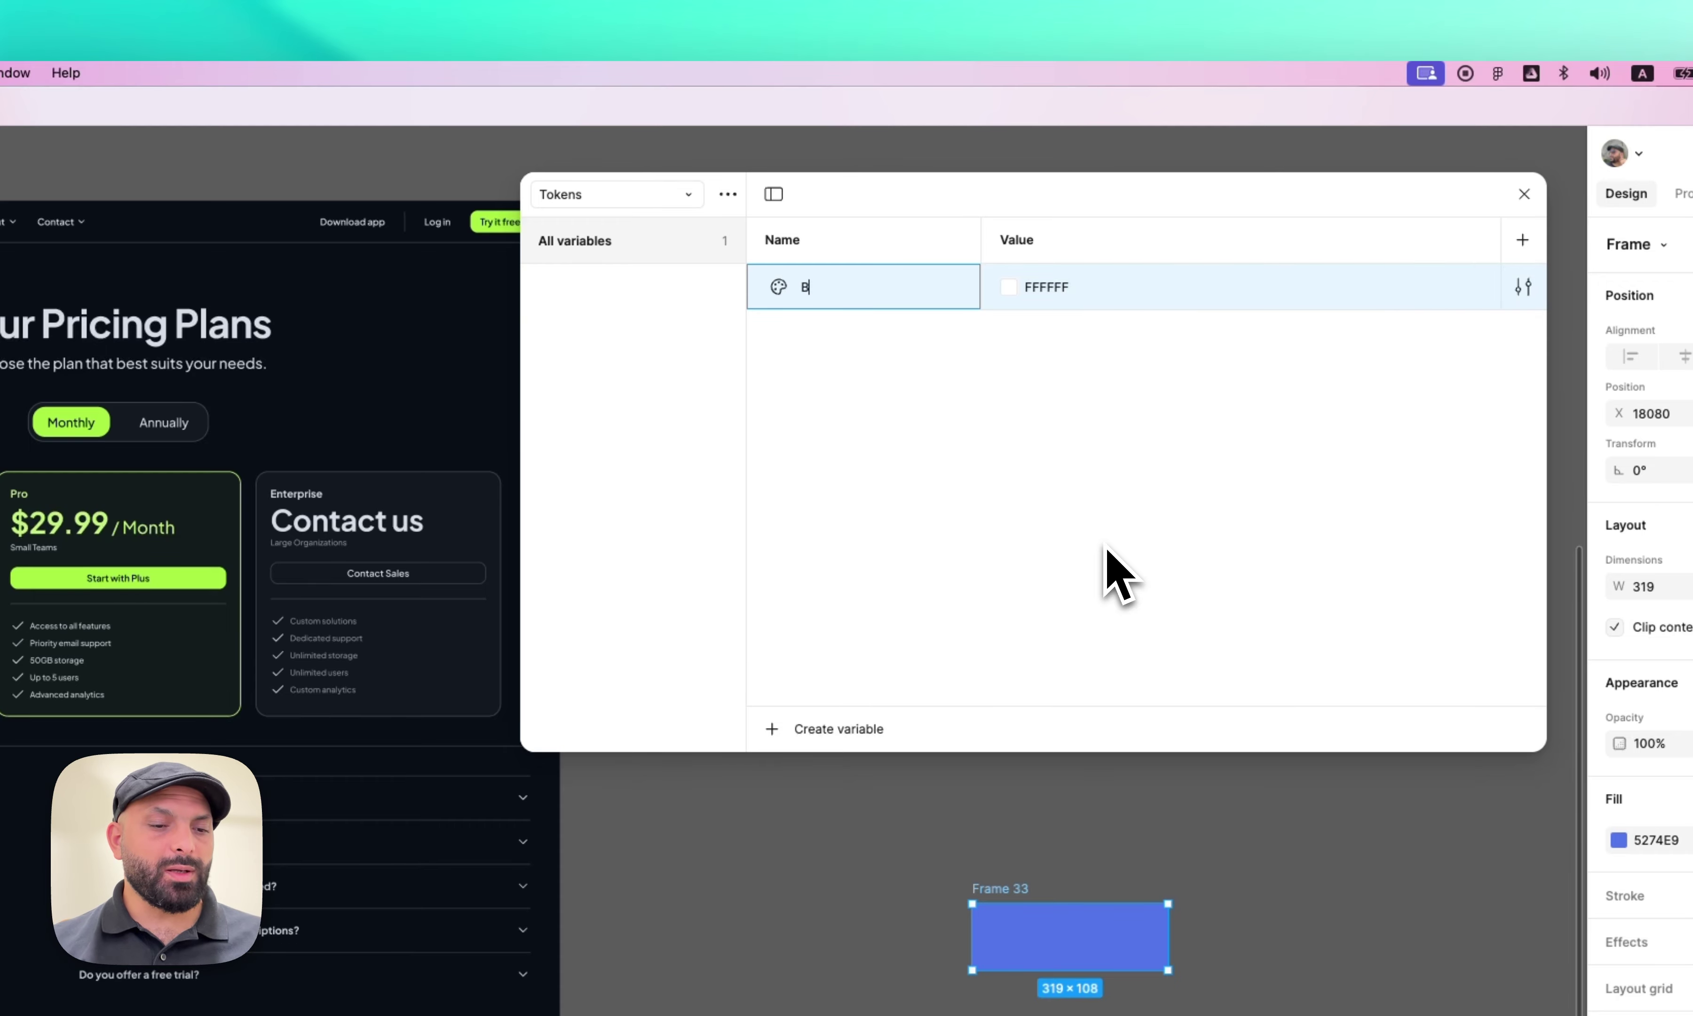
text(utton/Pri)
key(BackSpace)
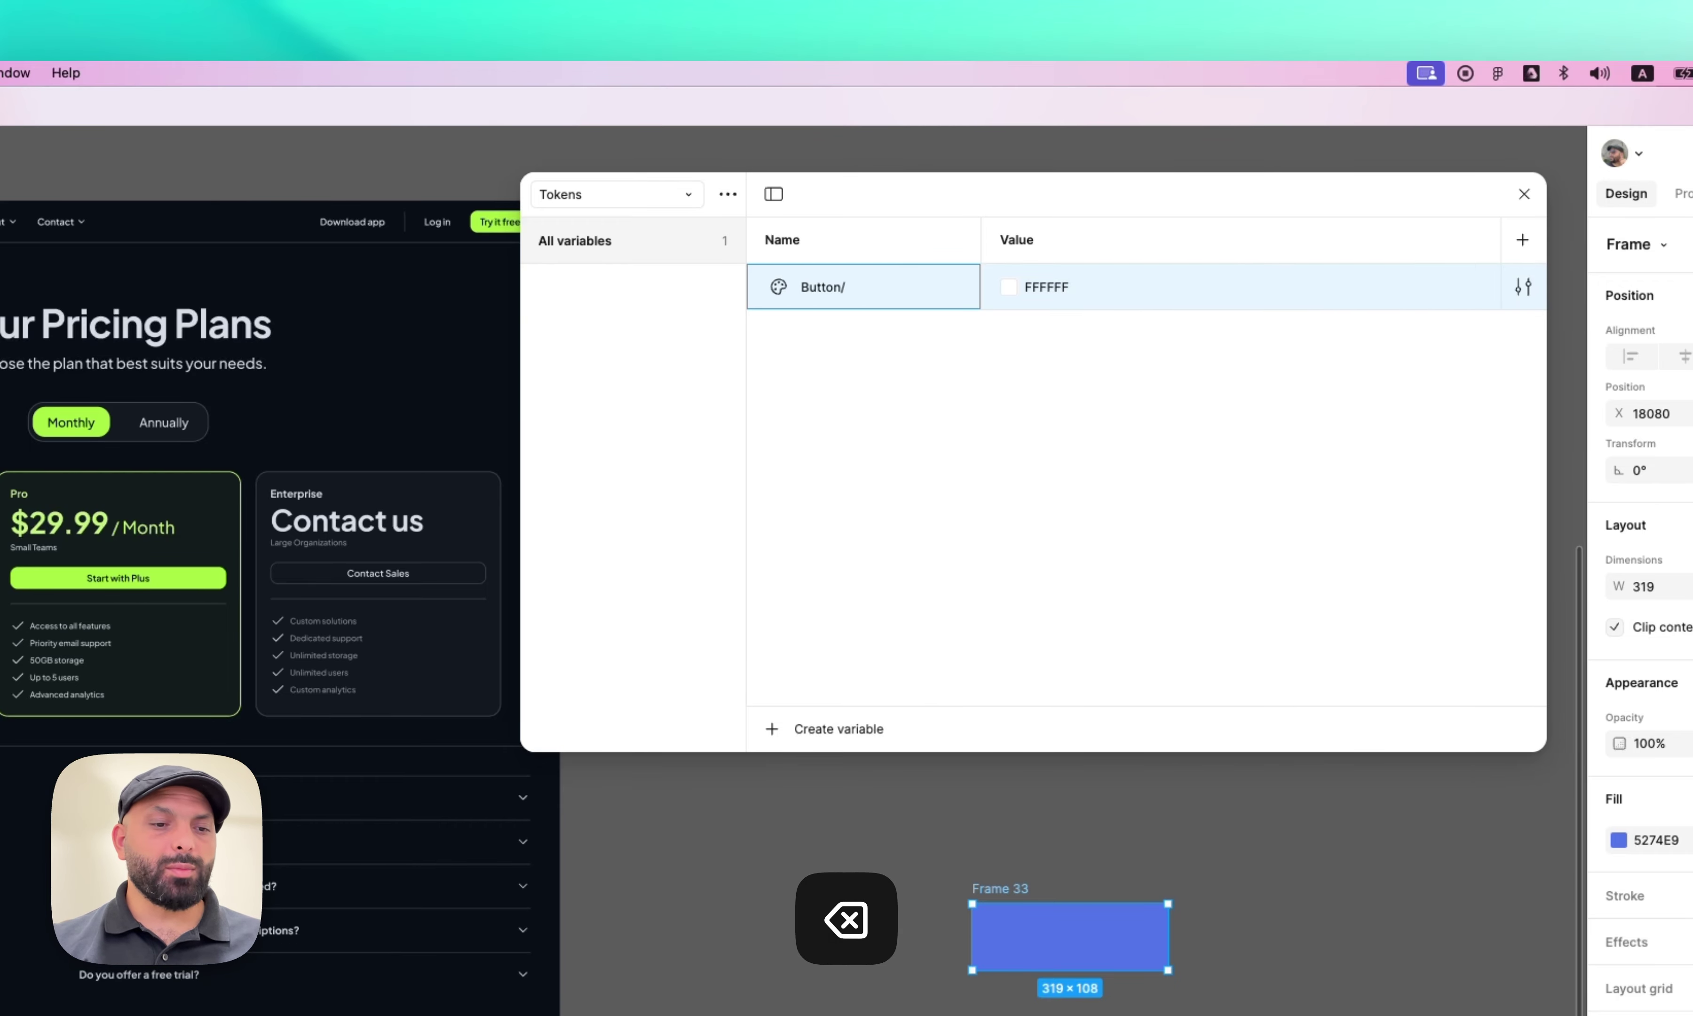
text(Primary)
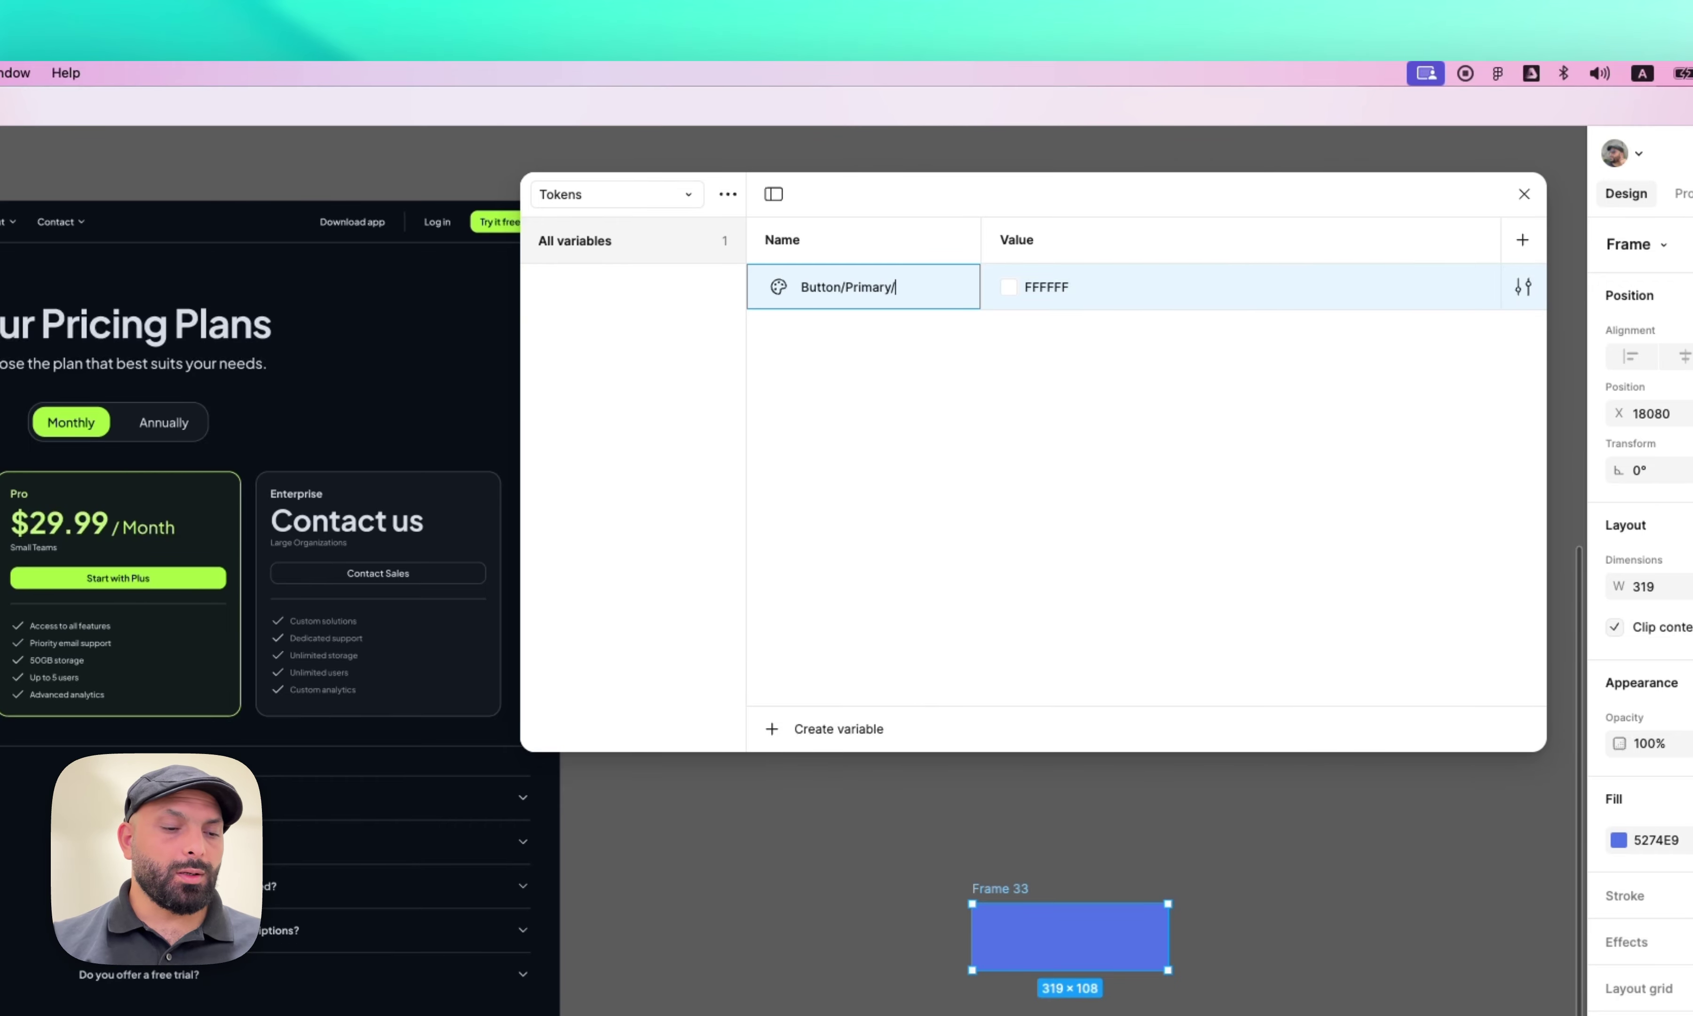
text(/Defau)
key(BackSpace)
text(ult)
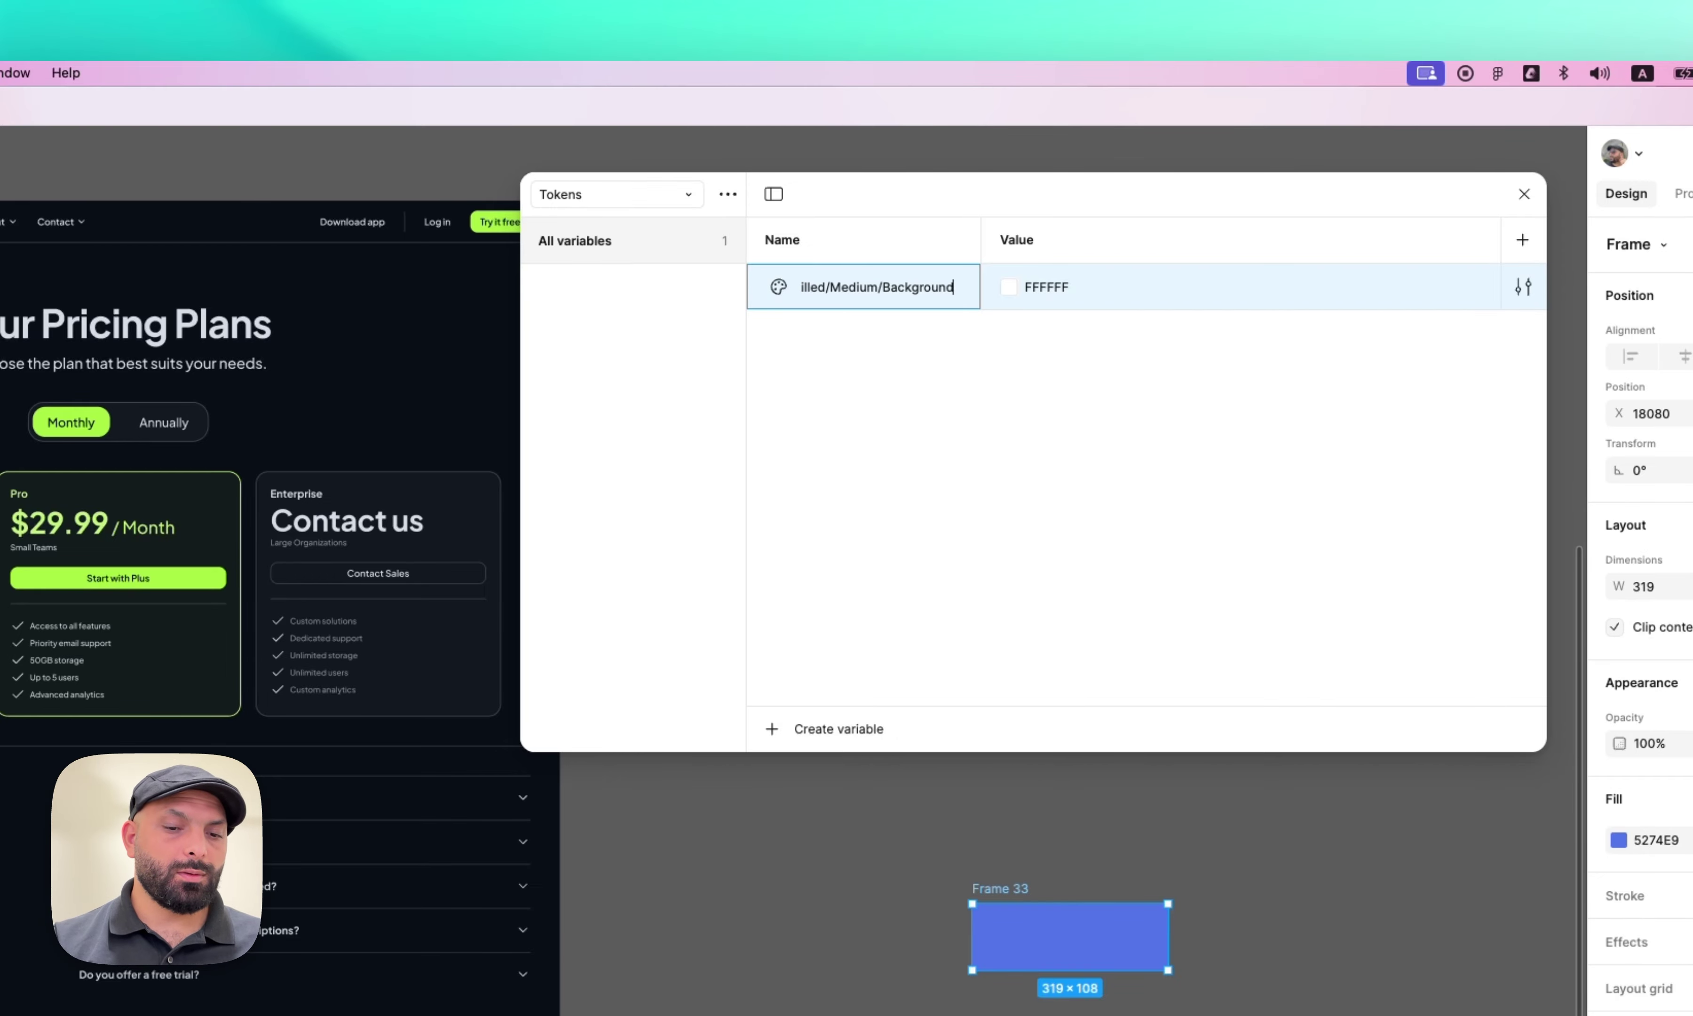
key(Return)
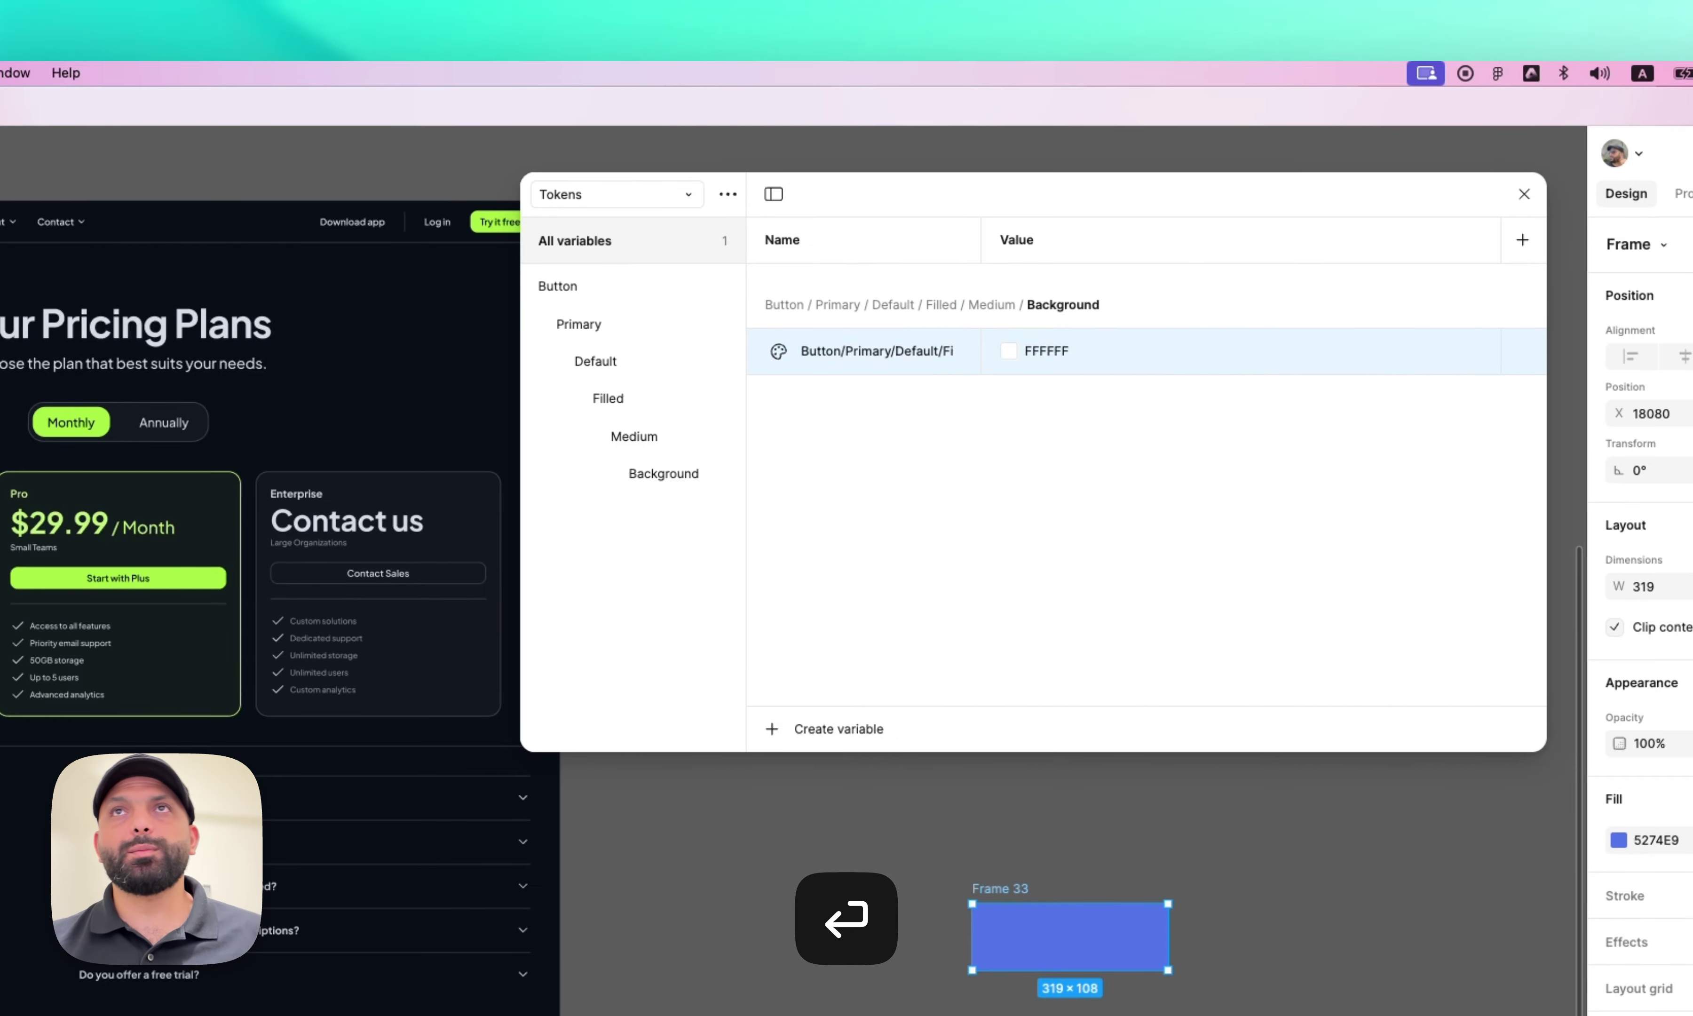
- Link the button background token to the Alias variable Color/Primary/500 and select its Background group
click(1024, 358)
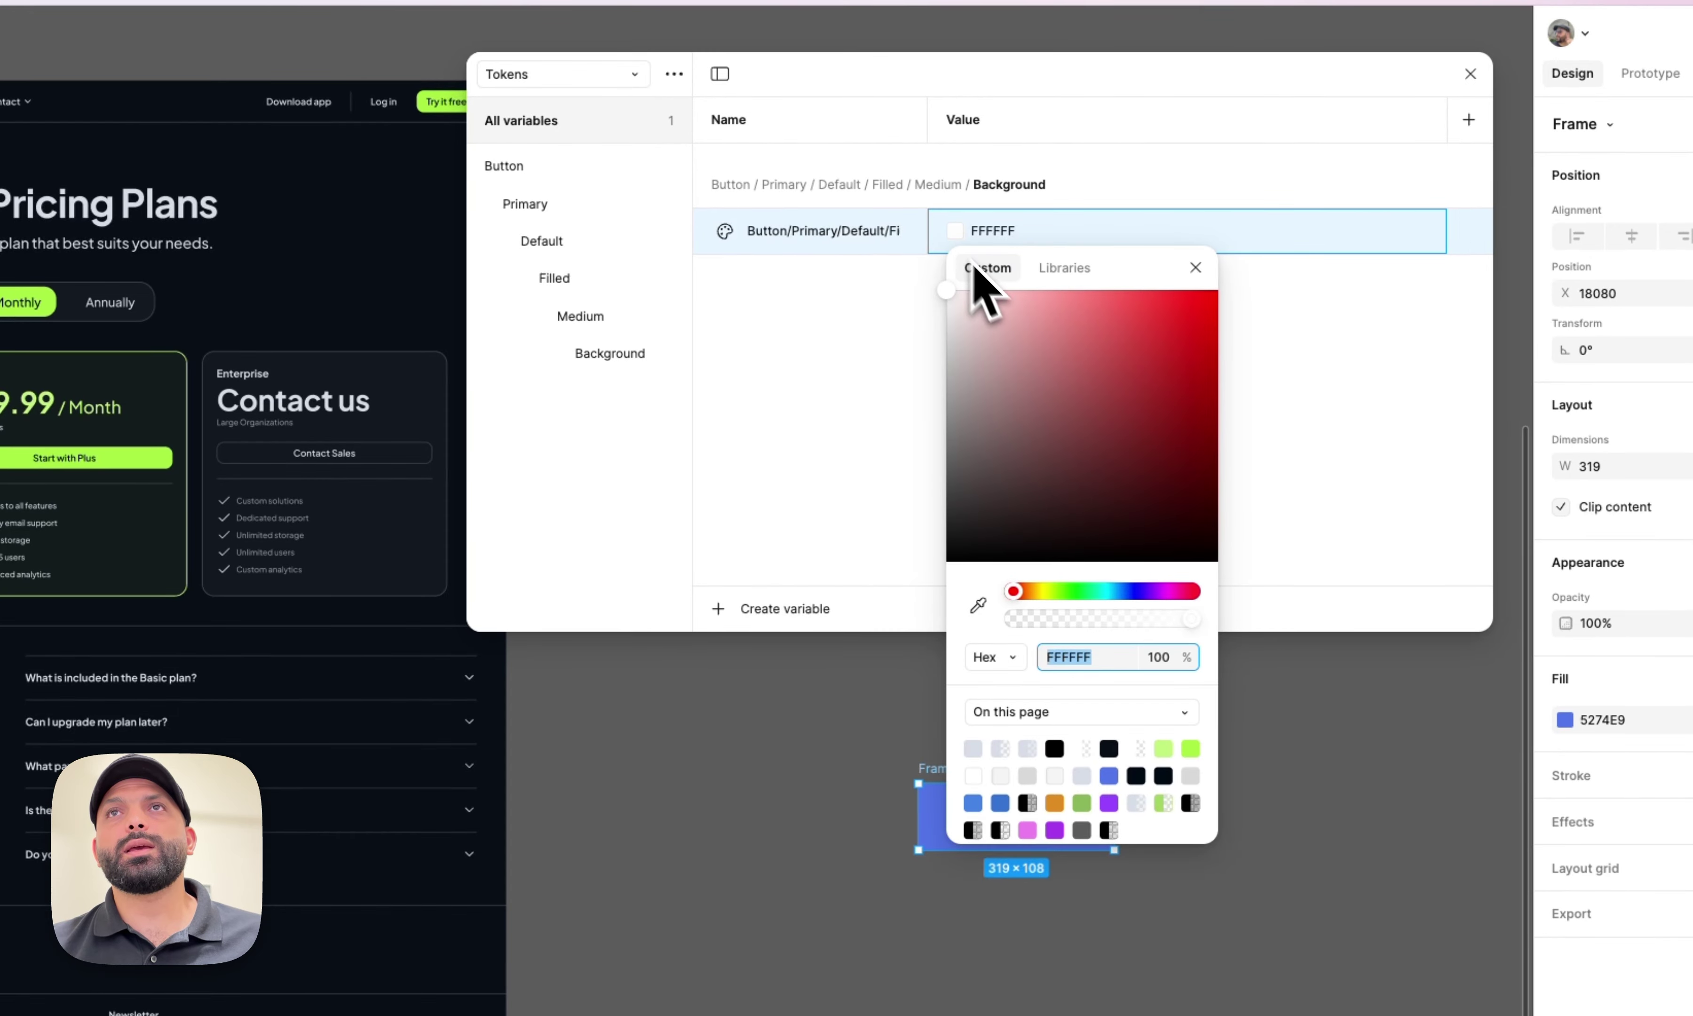
click(1051, 271)
scroll(1027, 550, down, 2)
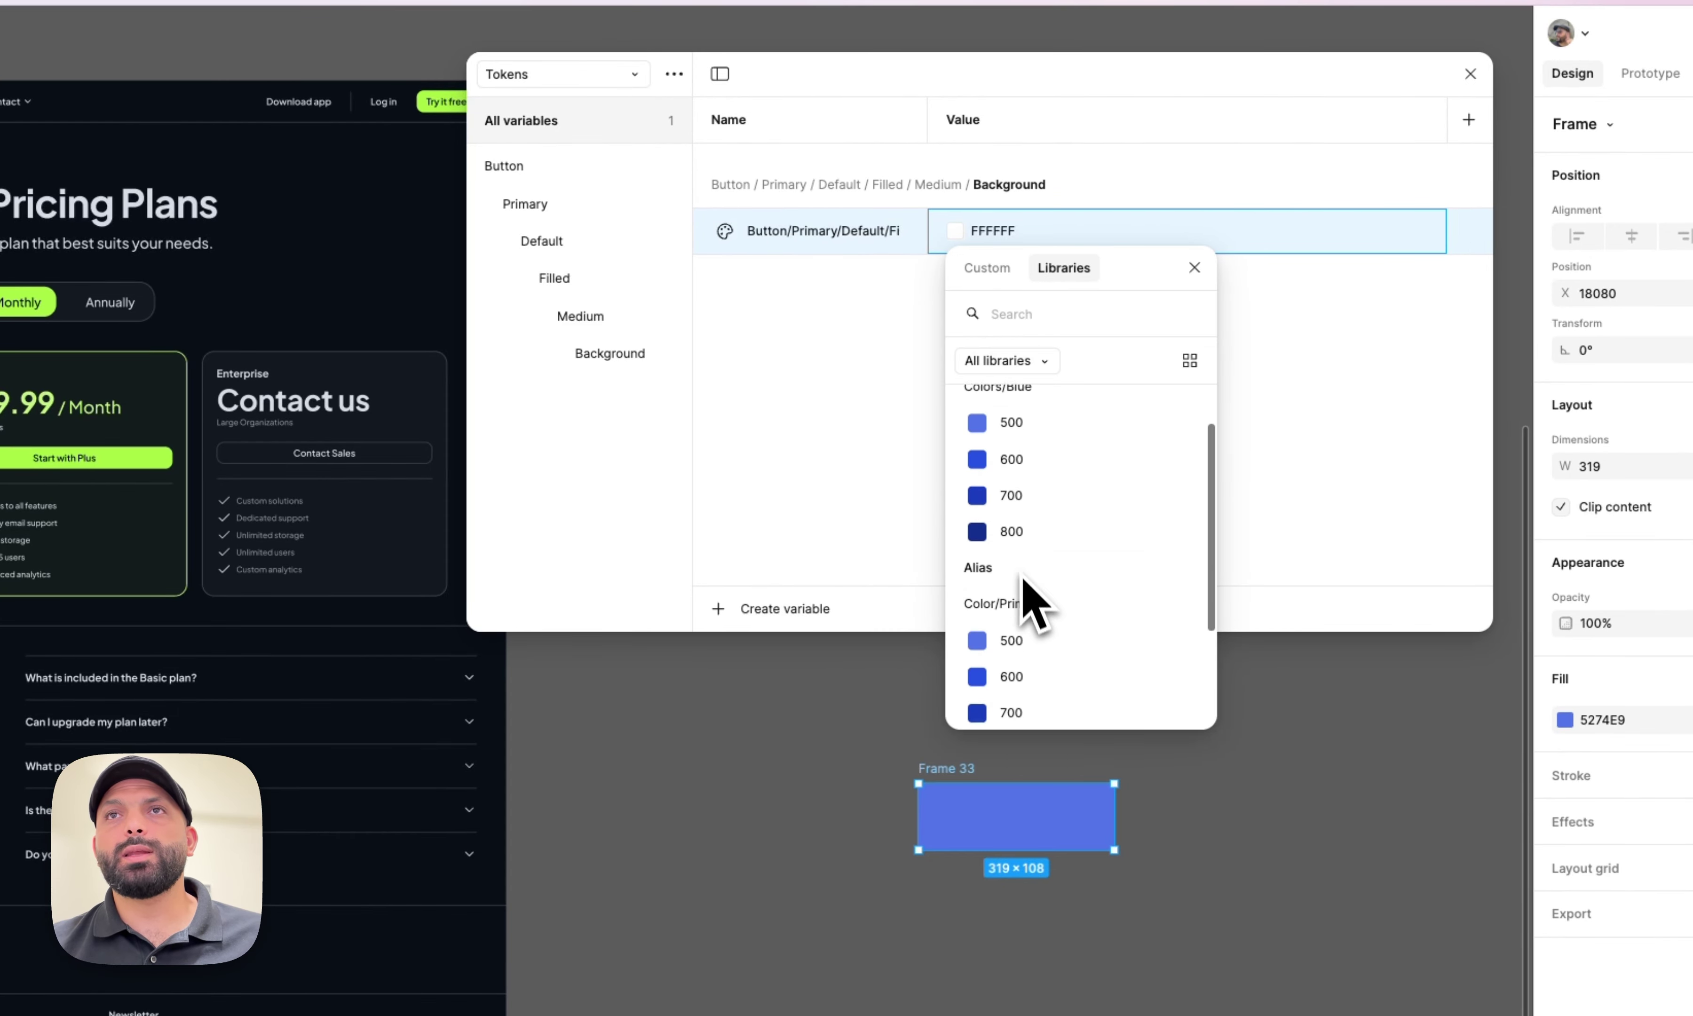
click(1023, 622)
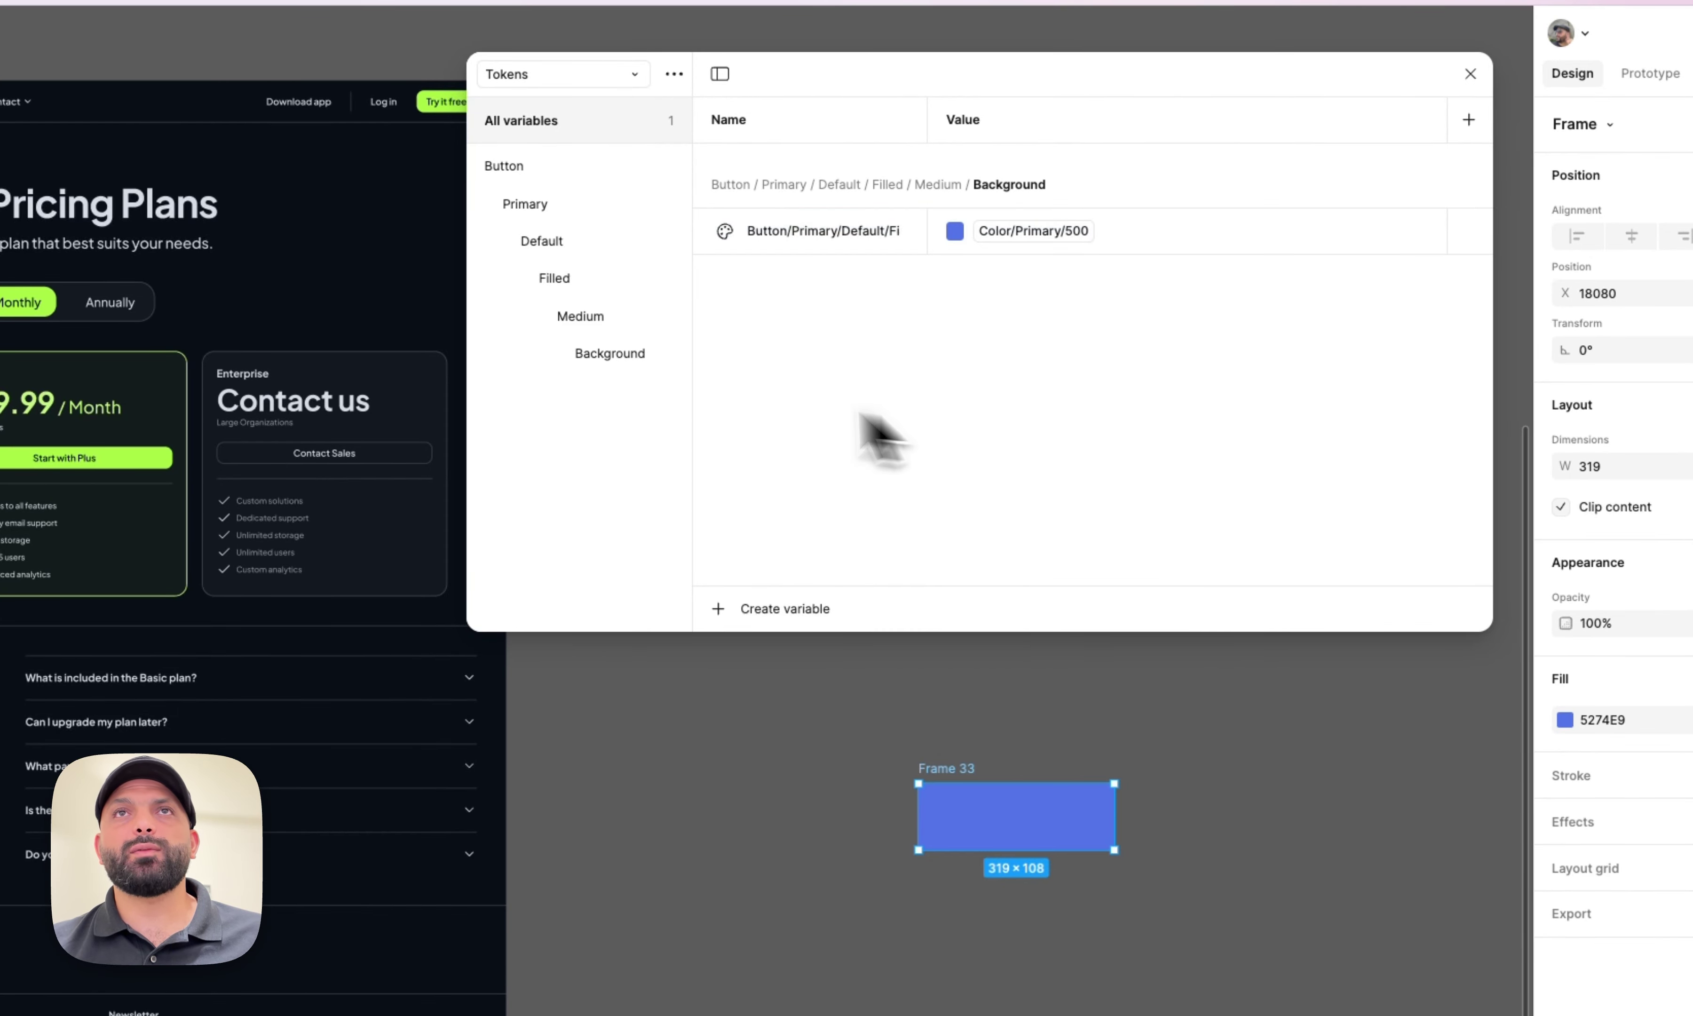
click(610, 353)
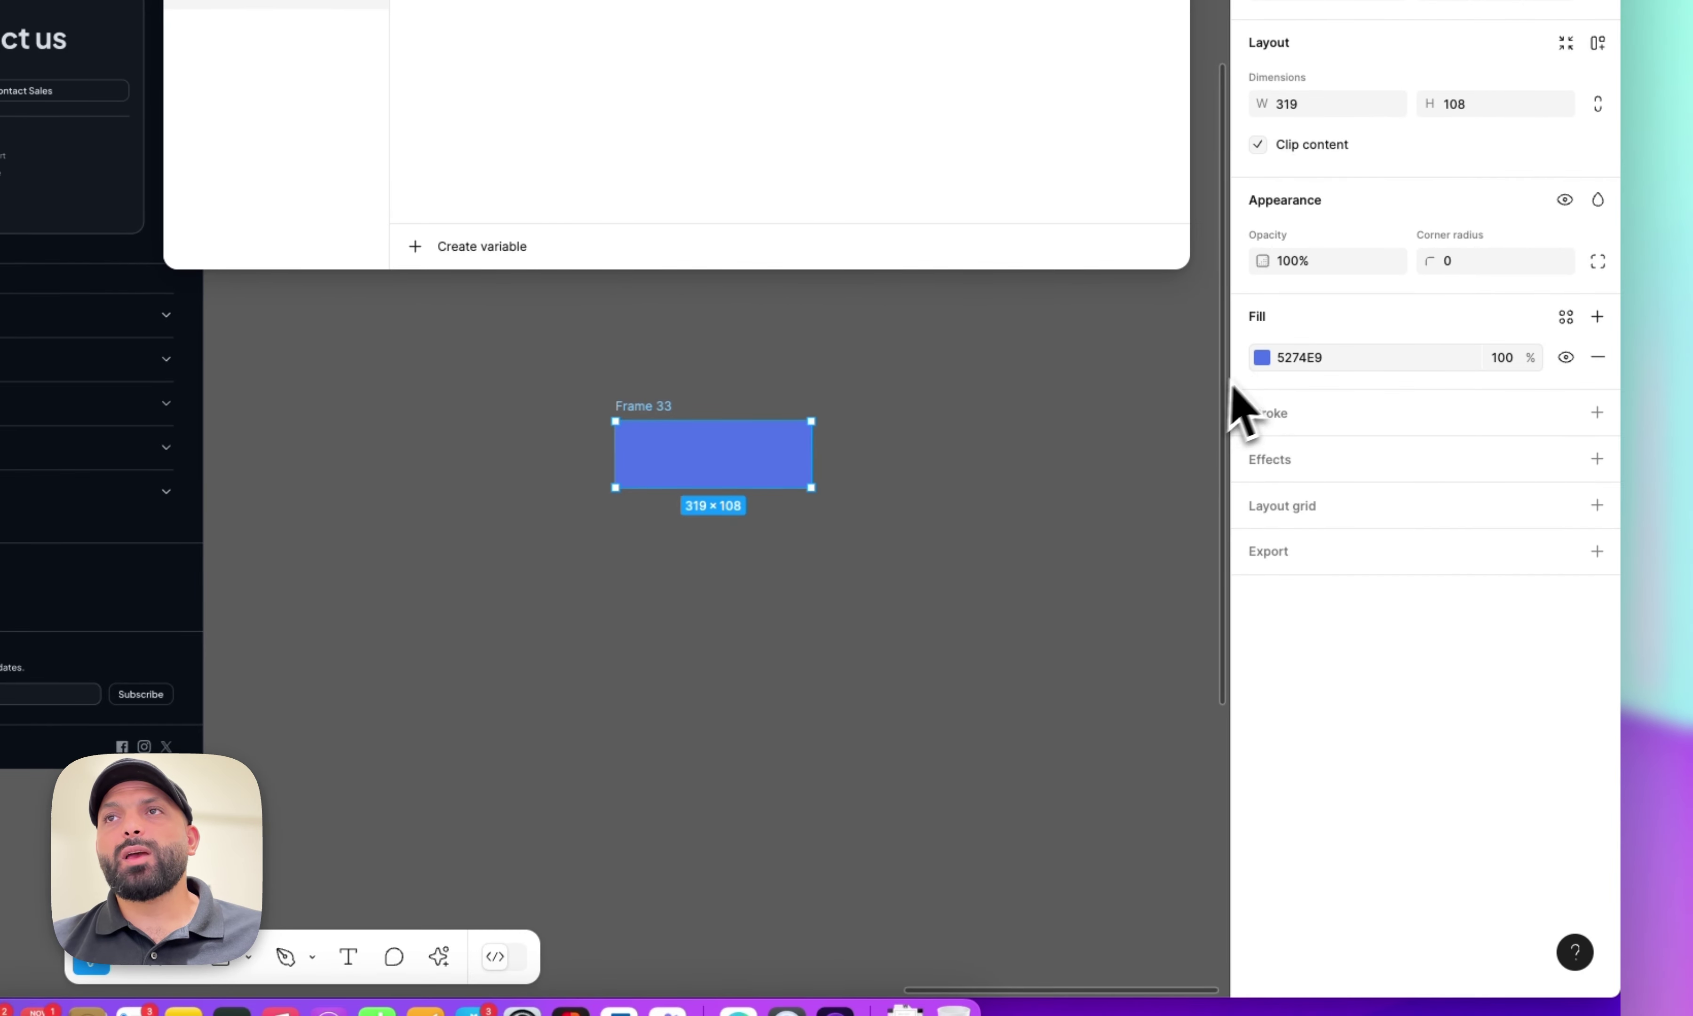
- Apply the Button/Primary/Default/Filled/Medium/Background token from the Tokens collection to the blue frame's fill
click(1565, 719)
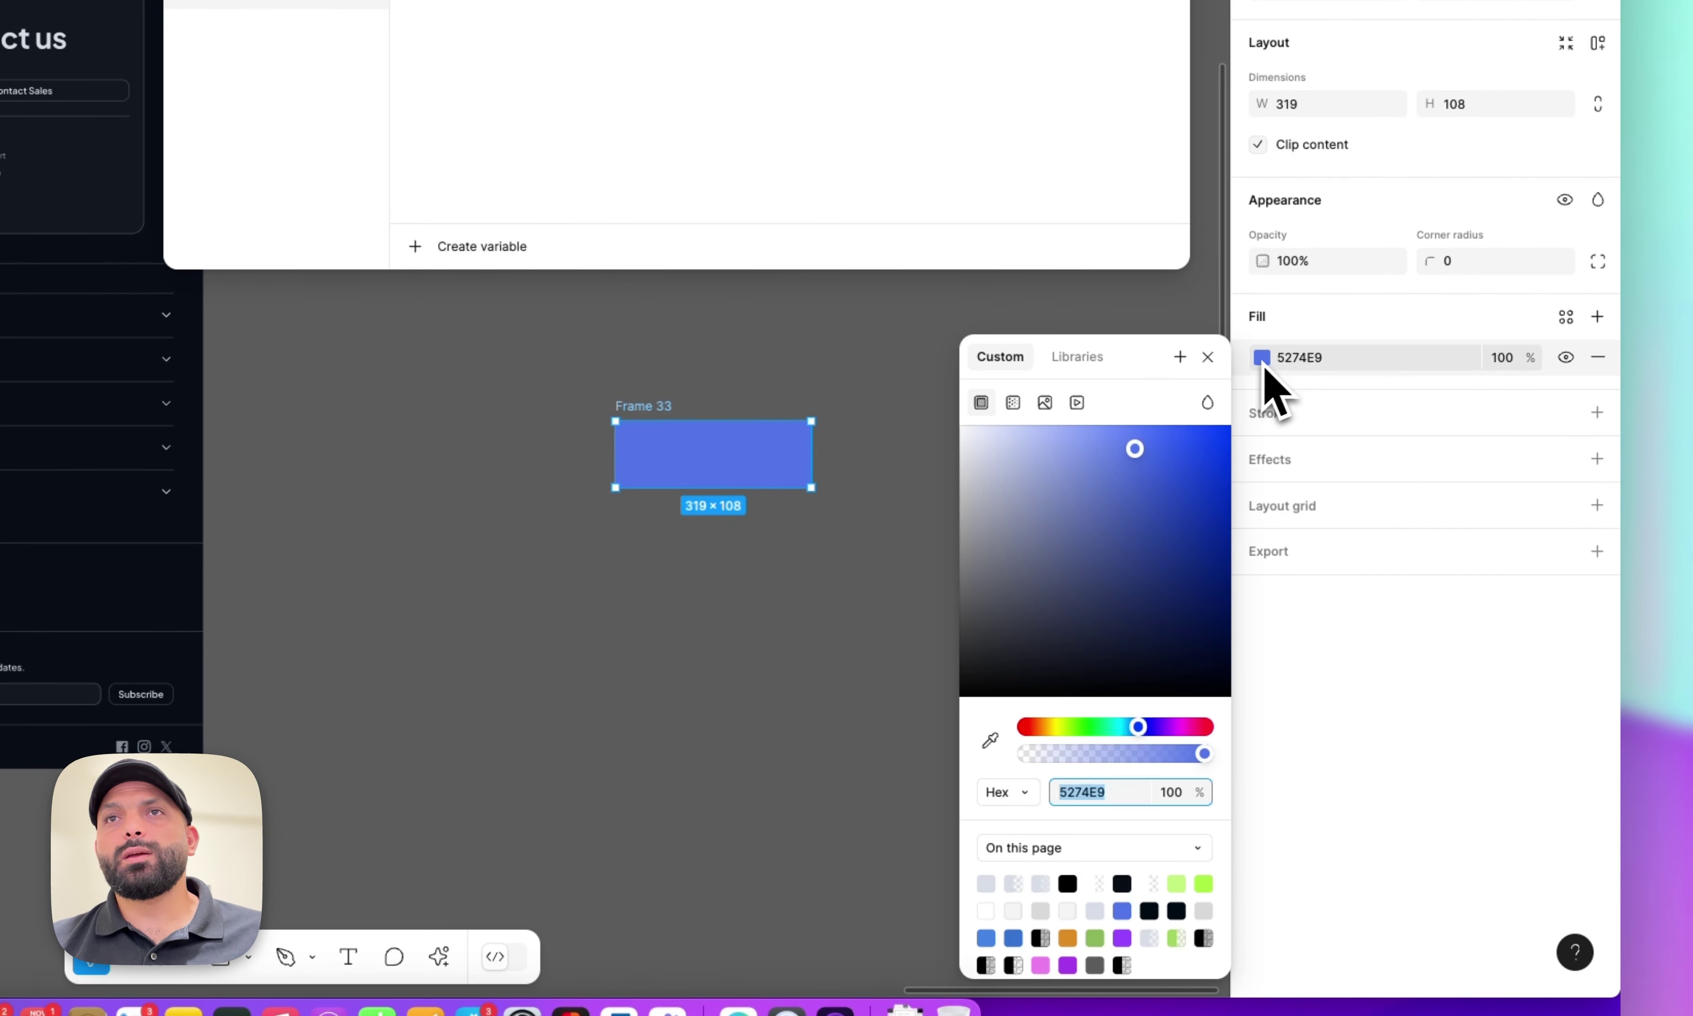
click(1089, 363)
scroll(1102, 584, down, 5)
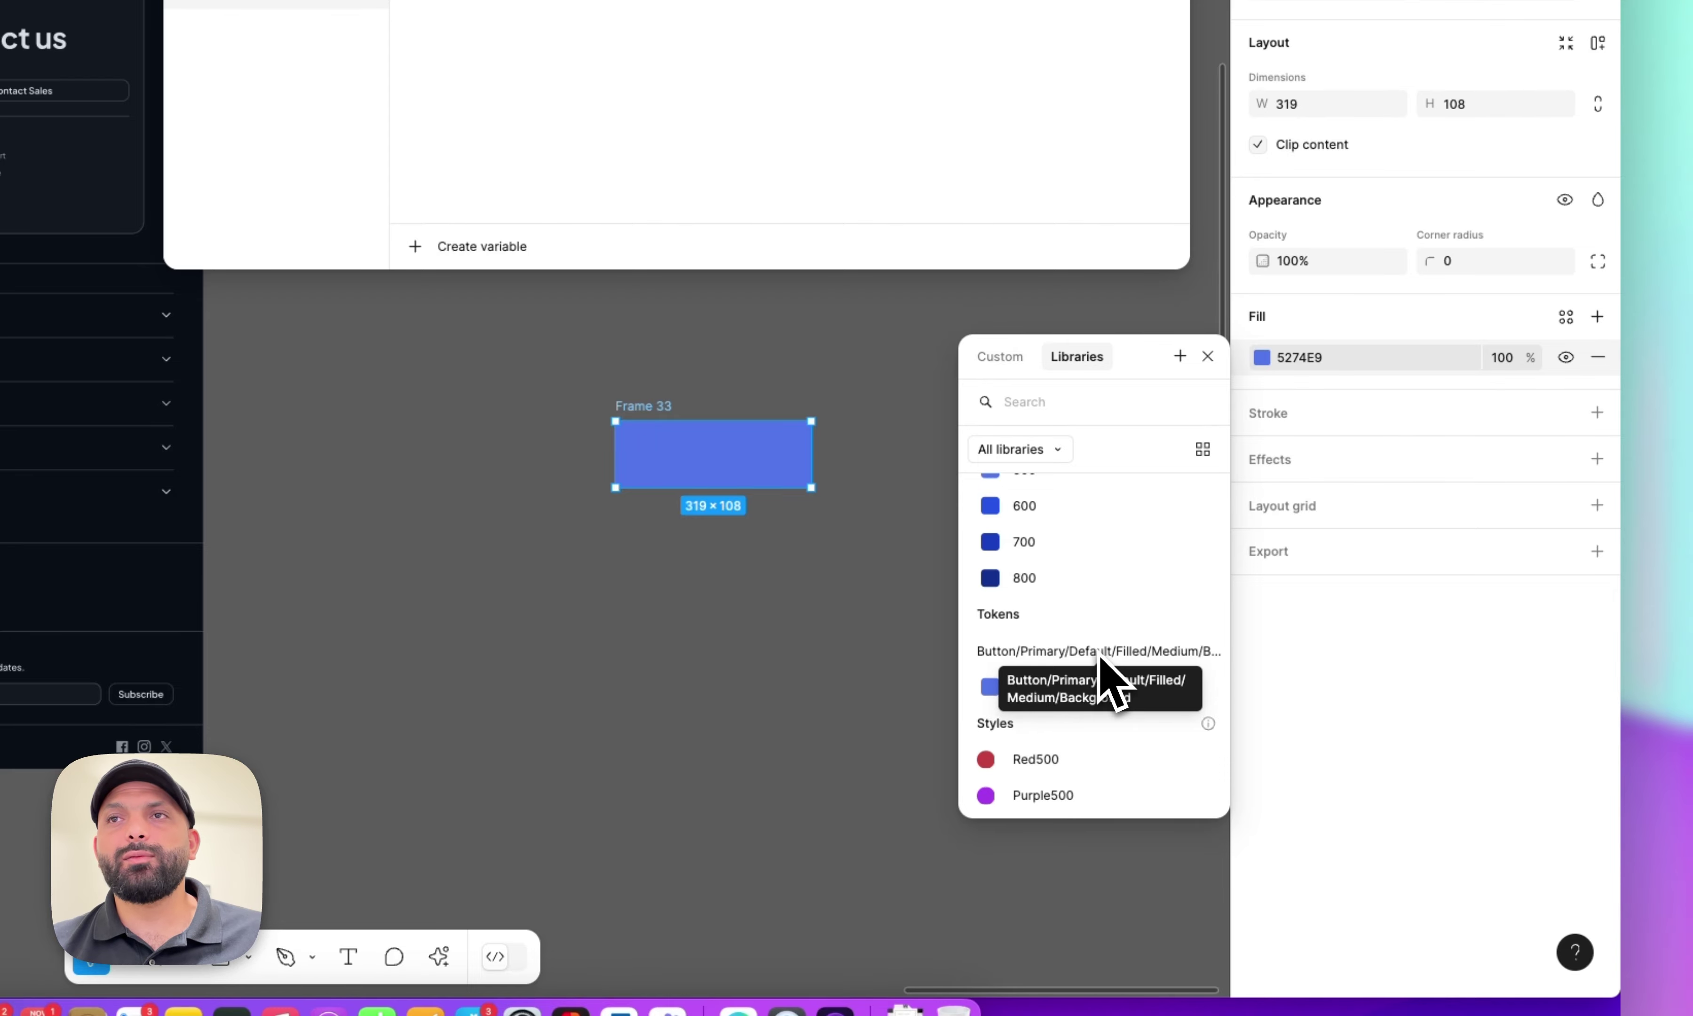
click(1022, 689)
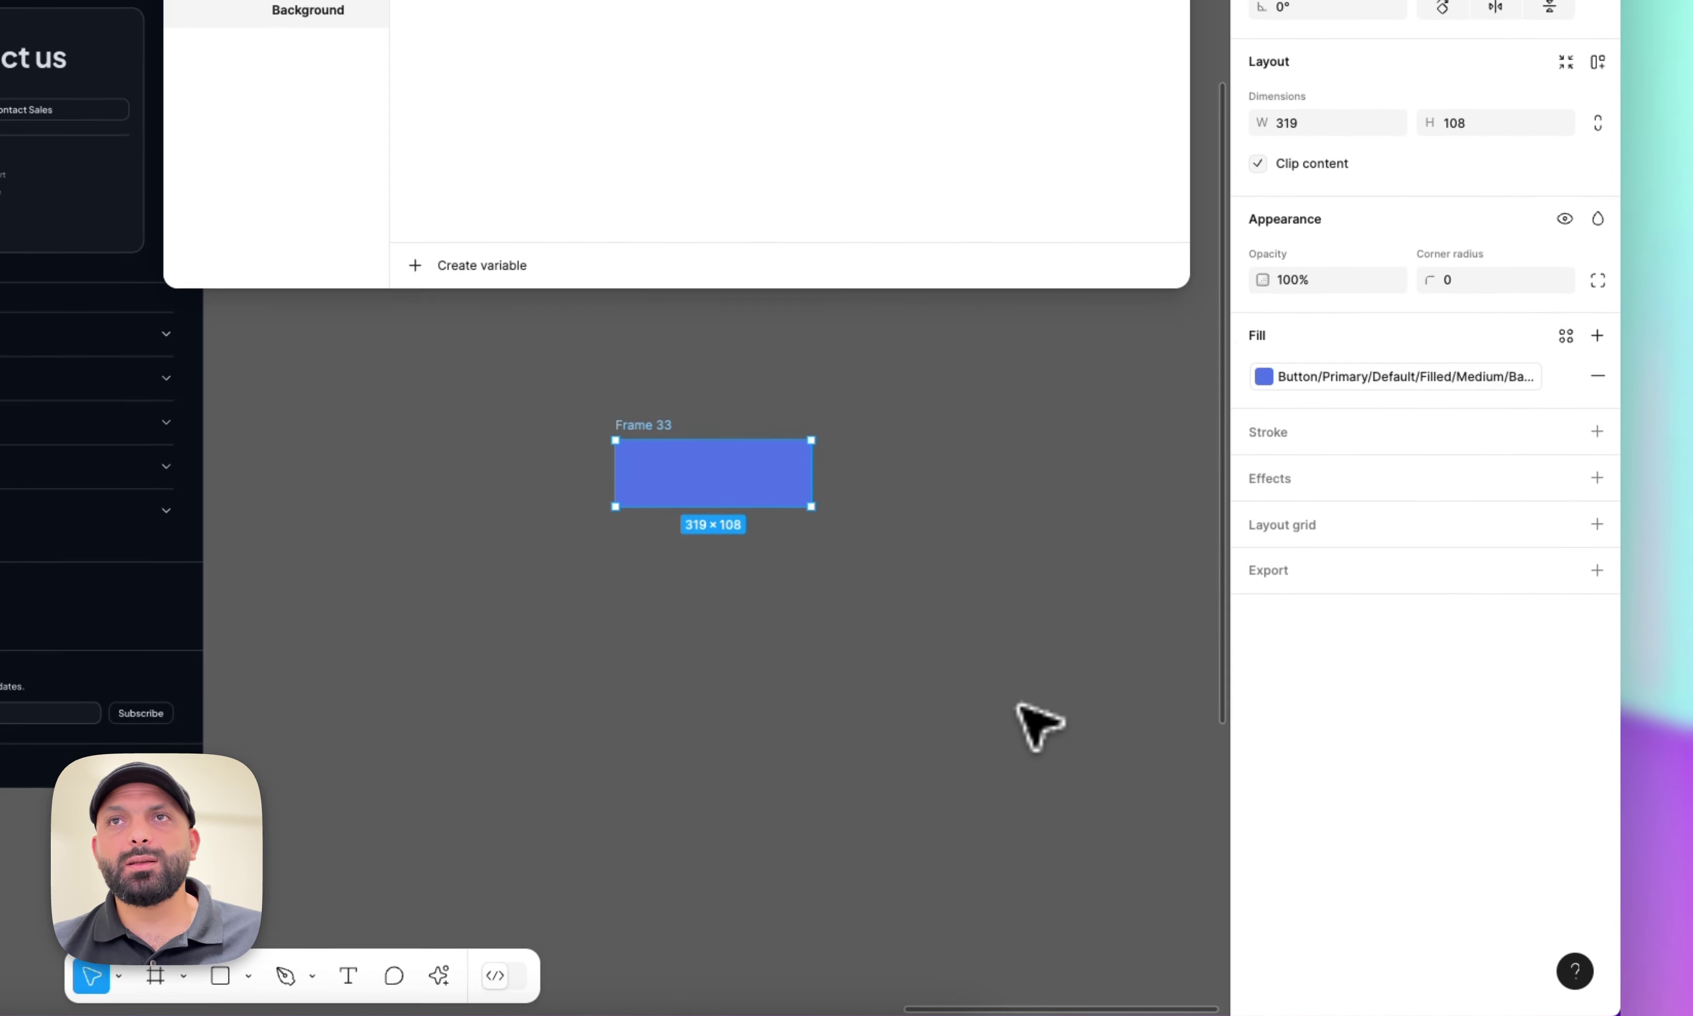
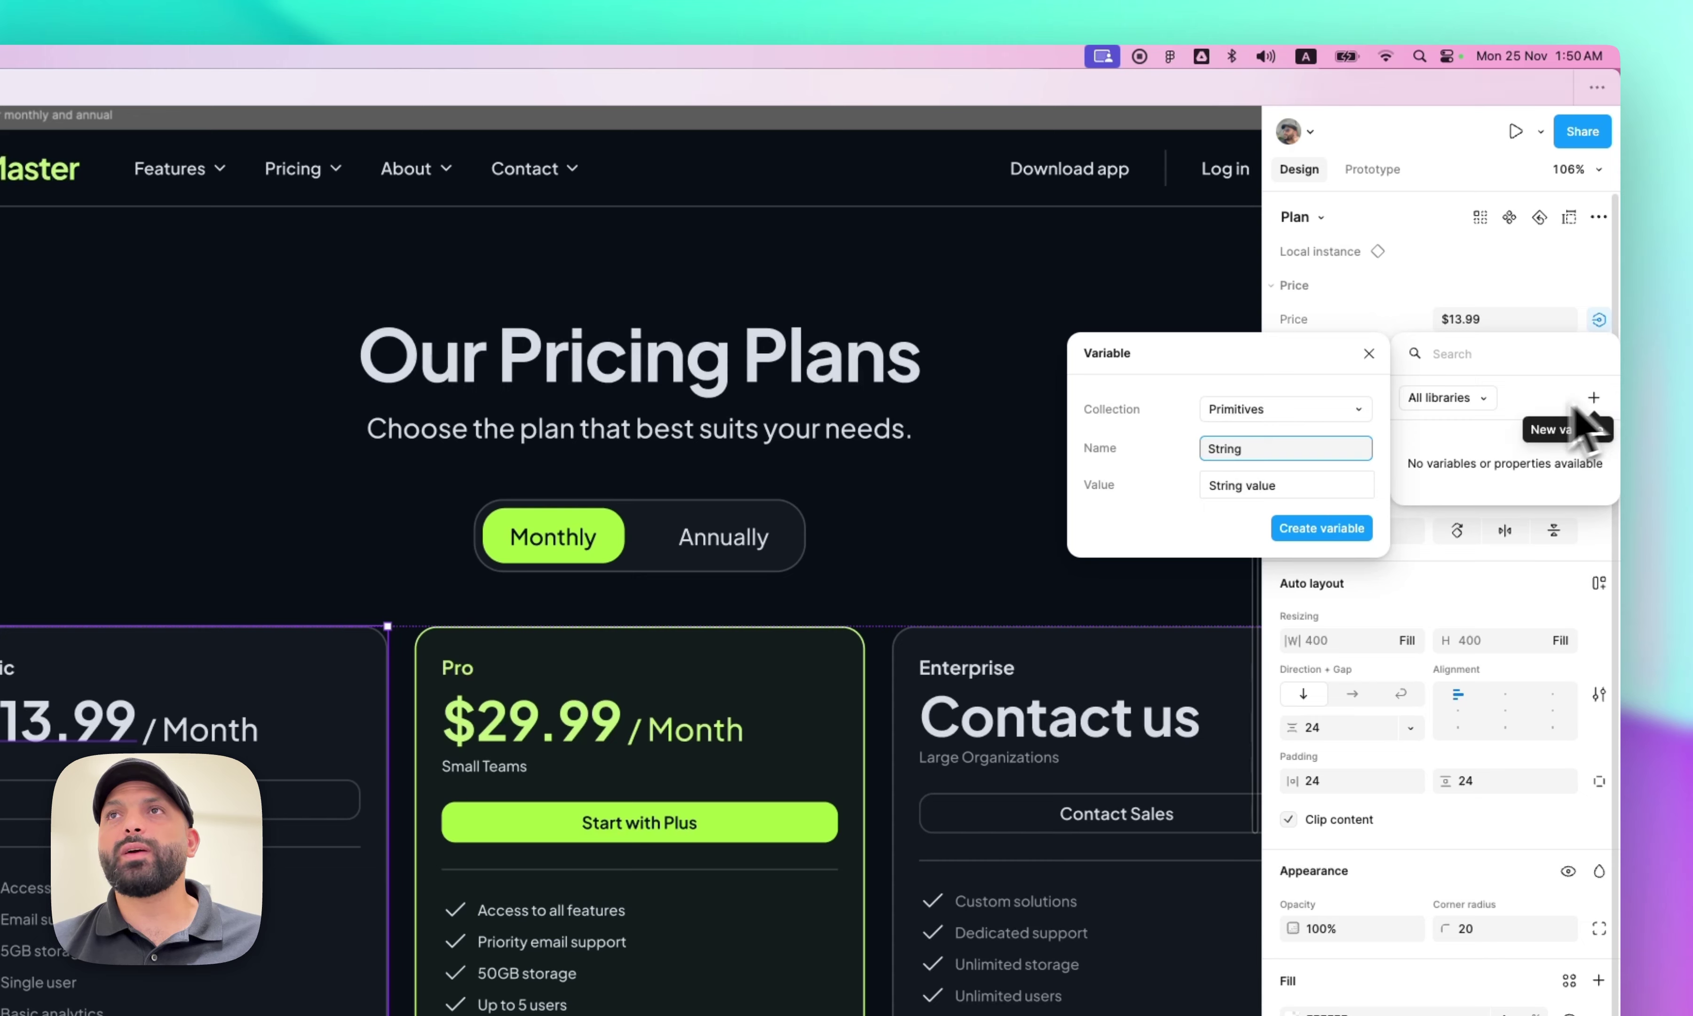
- Create a string variable Basic/Price with value $13.99 in the Pricing collection for the Basic plan instance's Price property
click(1301, 410)
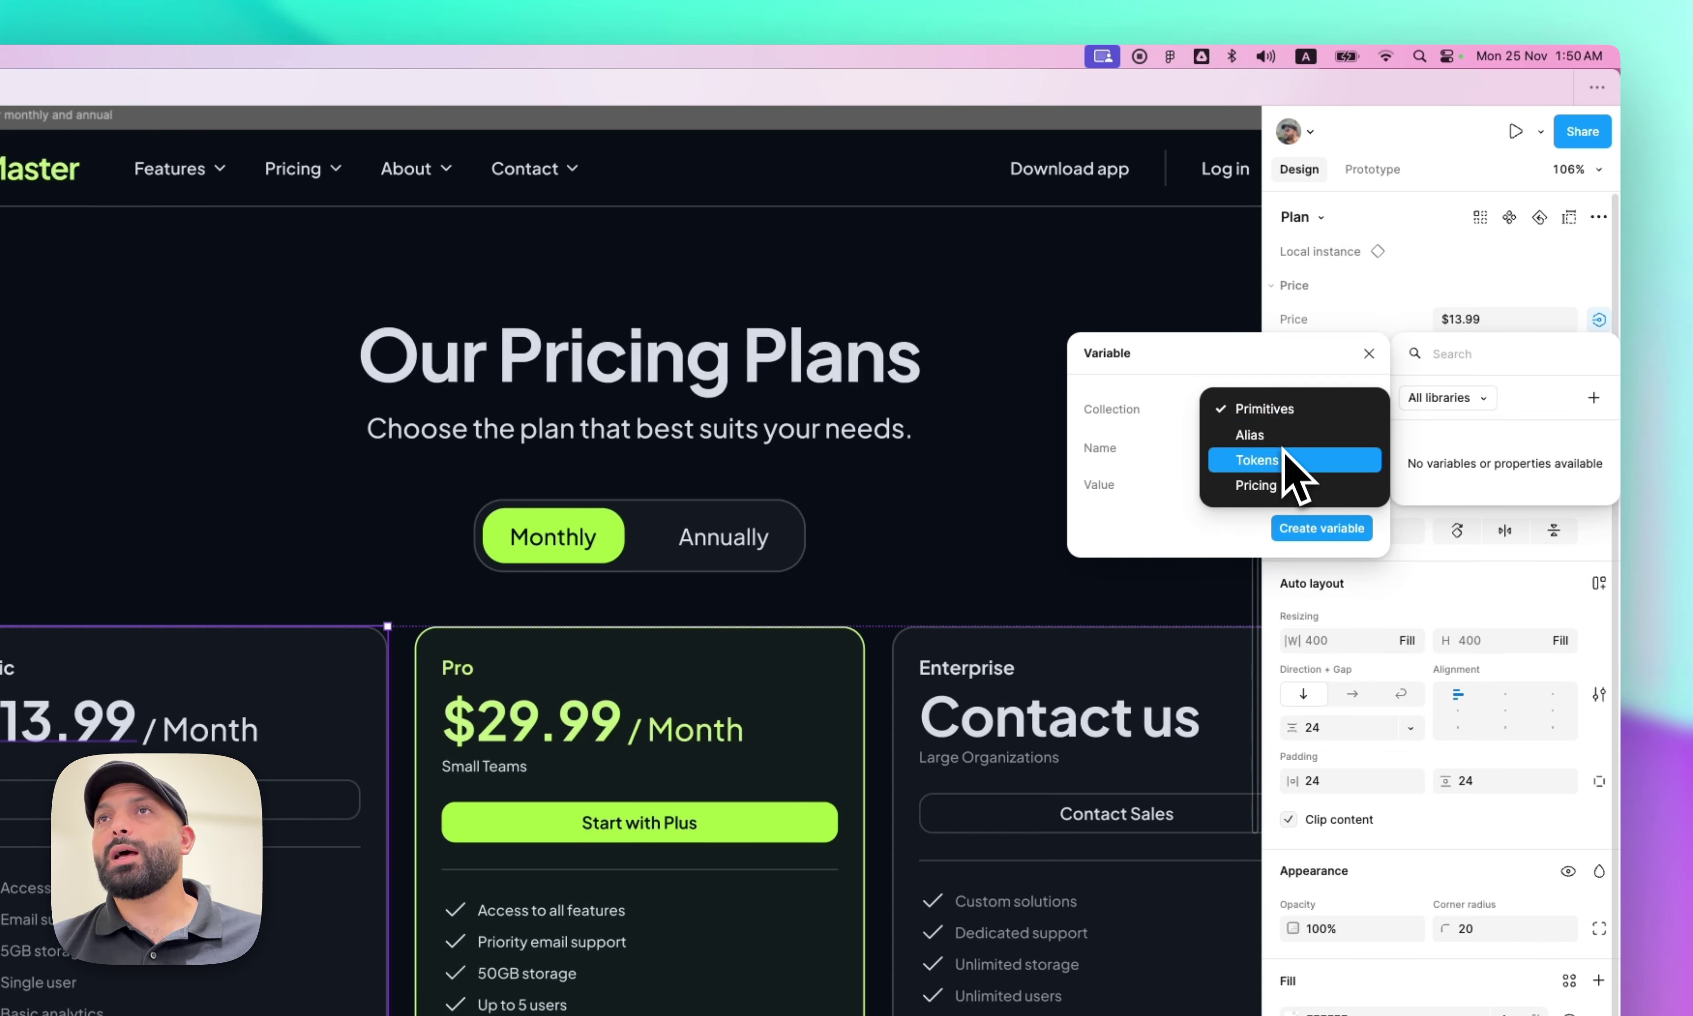
click(1286, 484)
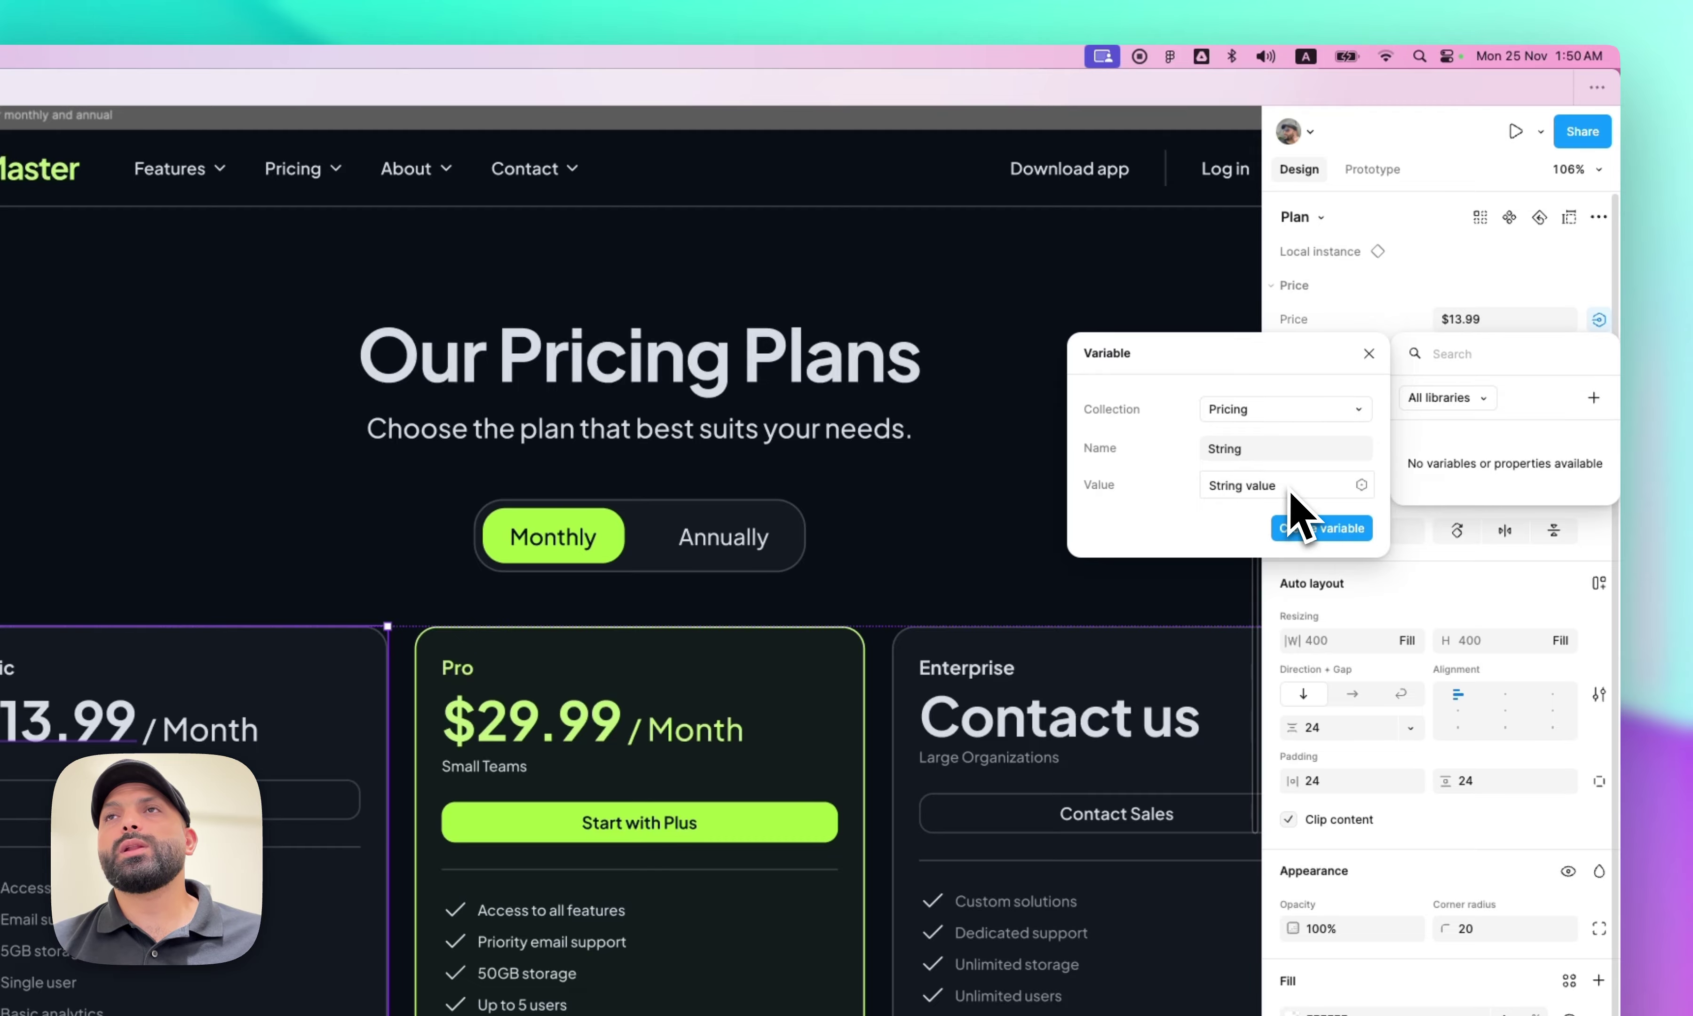
click(1290, 492)
click(1255, 457)
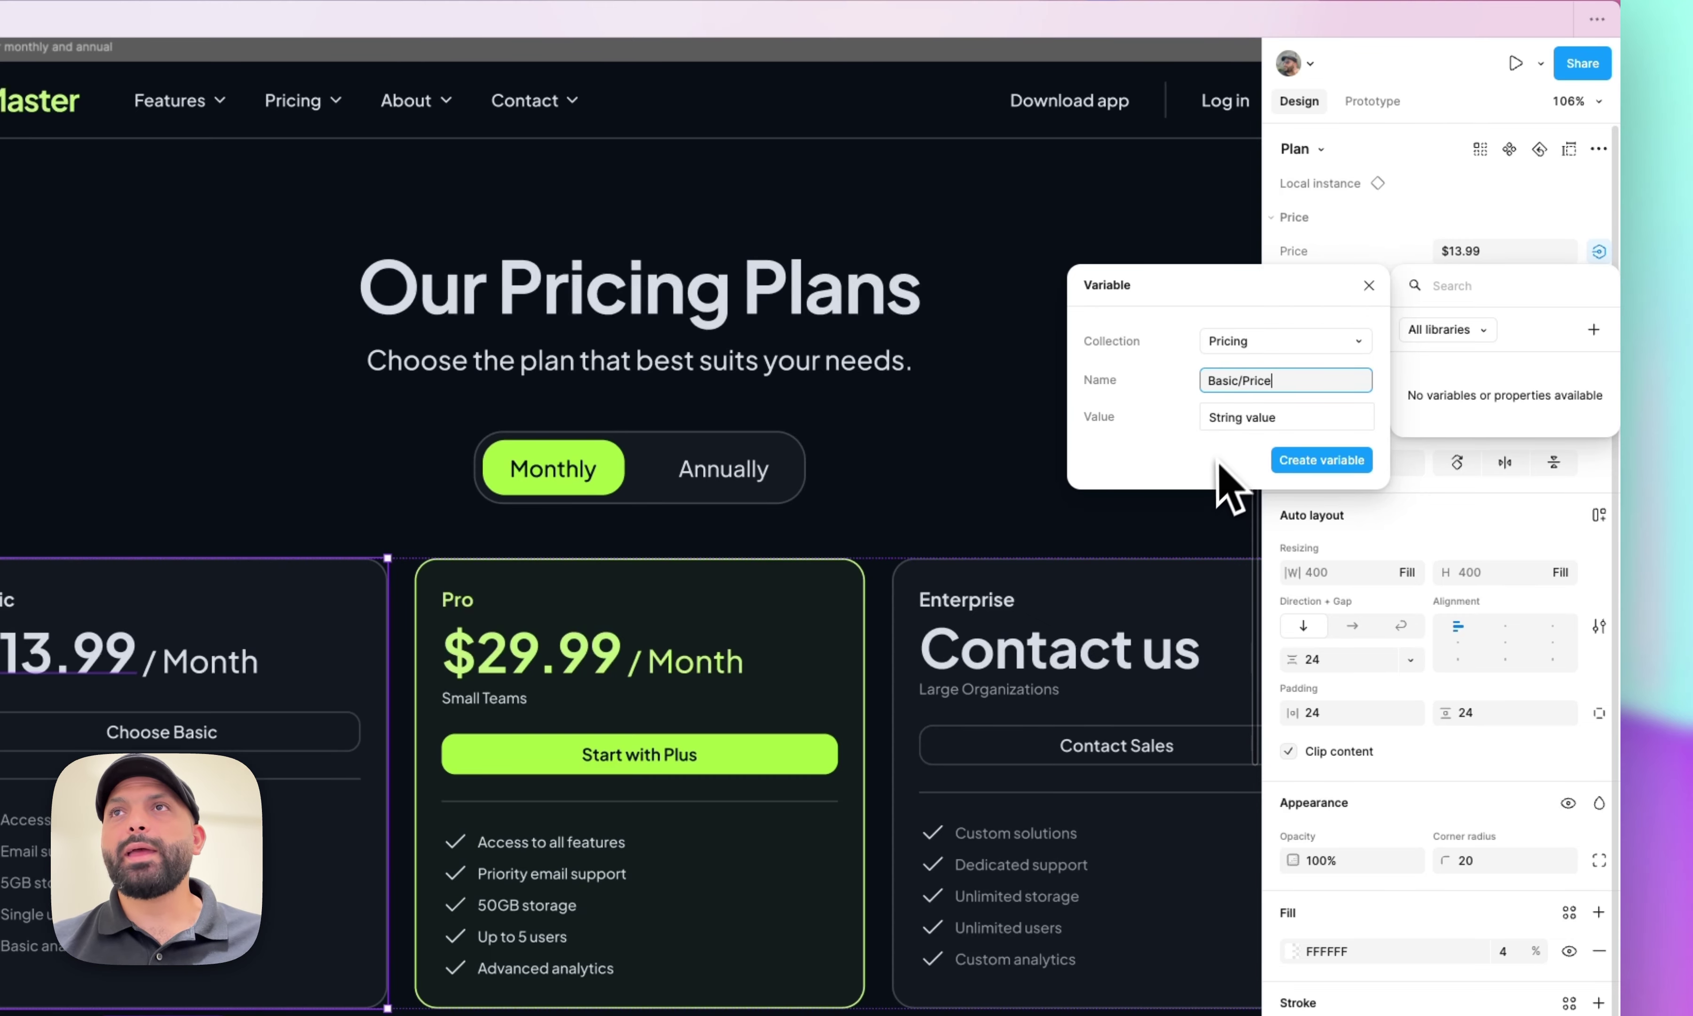
click(1224, 417)
key(super+a)
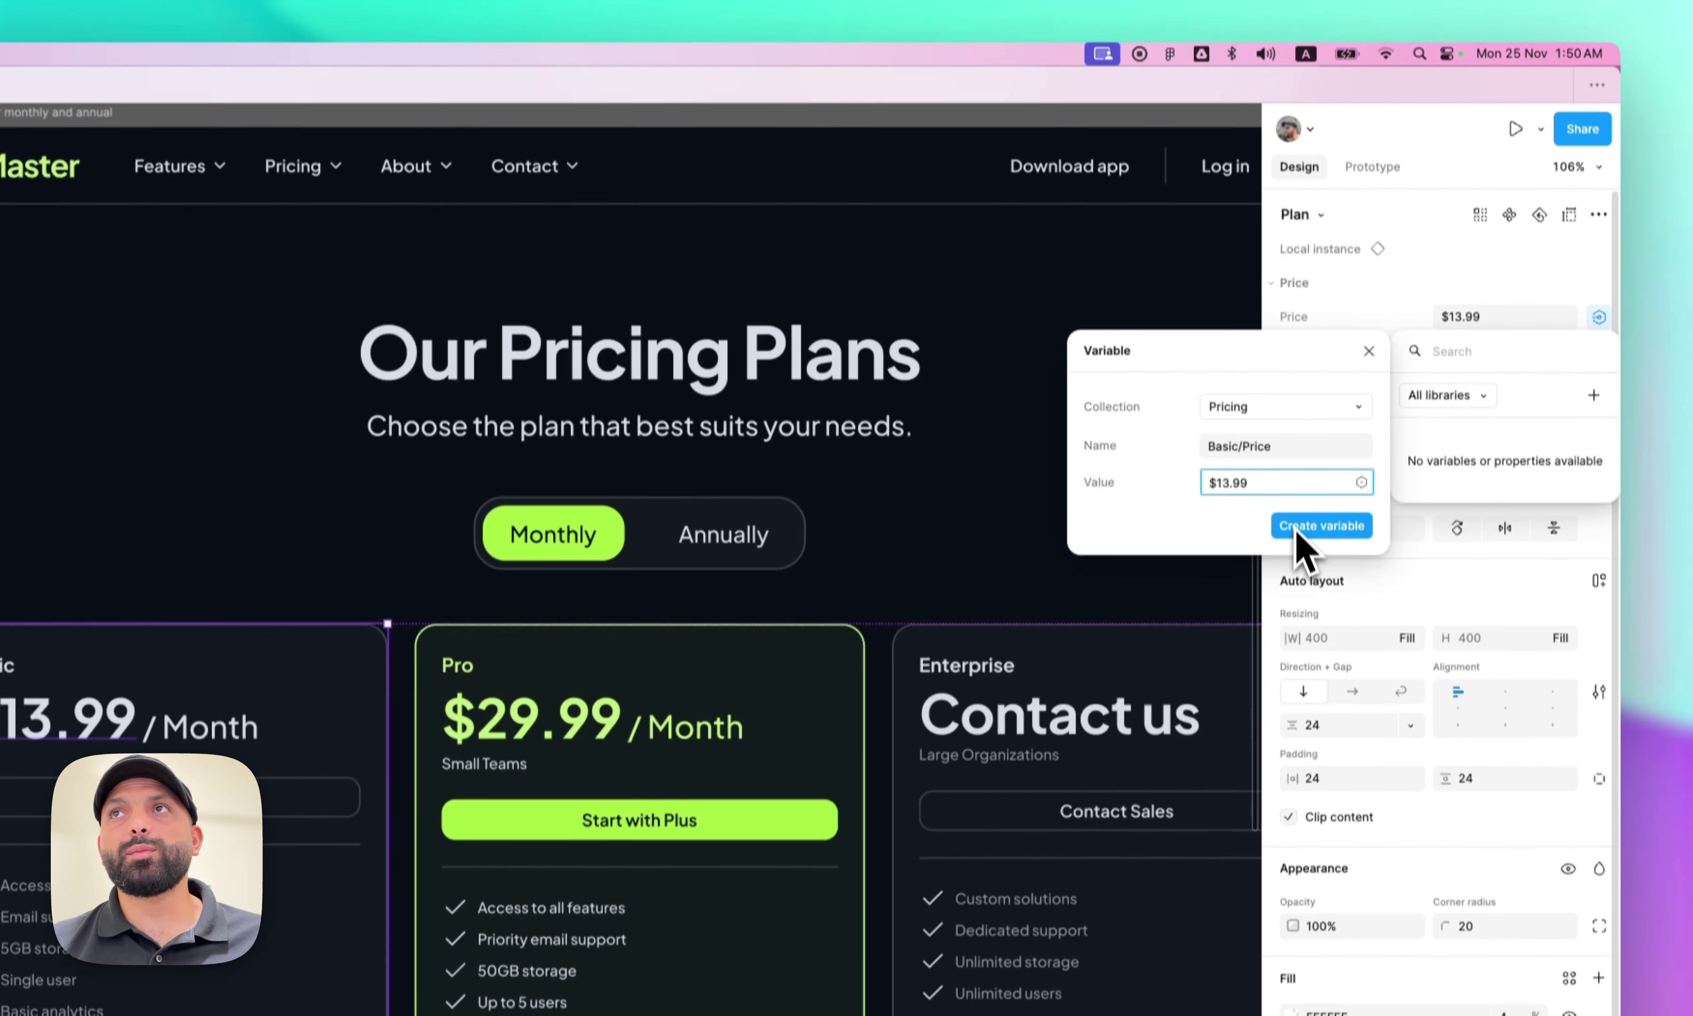
click(1300, 474)
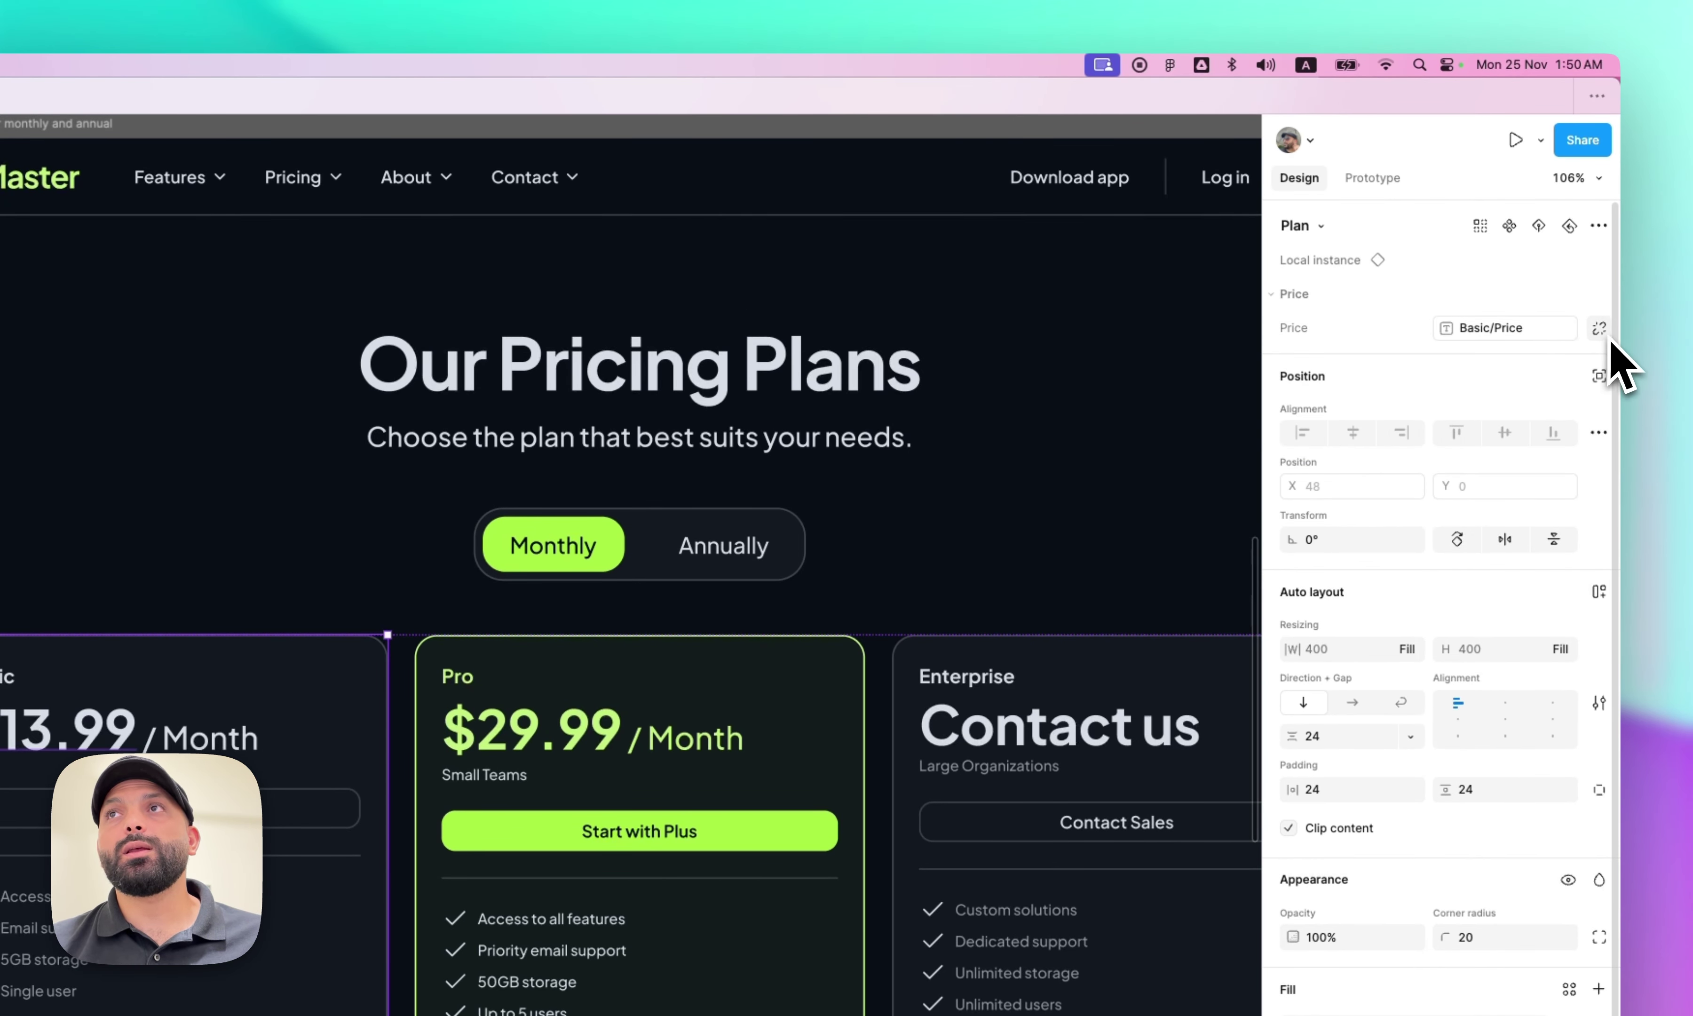
- Review the Basic group of the Pricing collection in the local variables, then close the variables window
mouse_move(1486, 343)
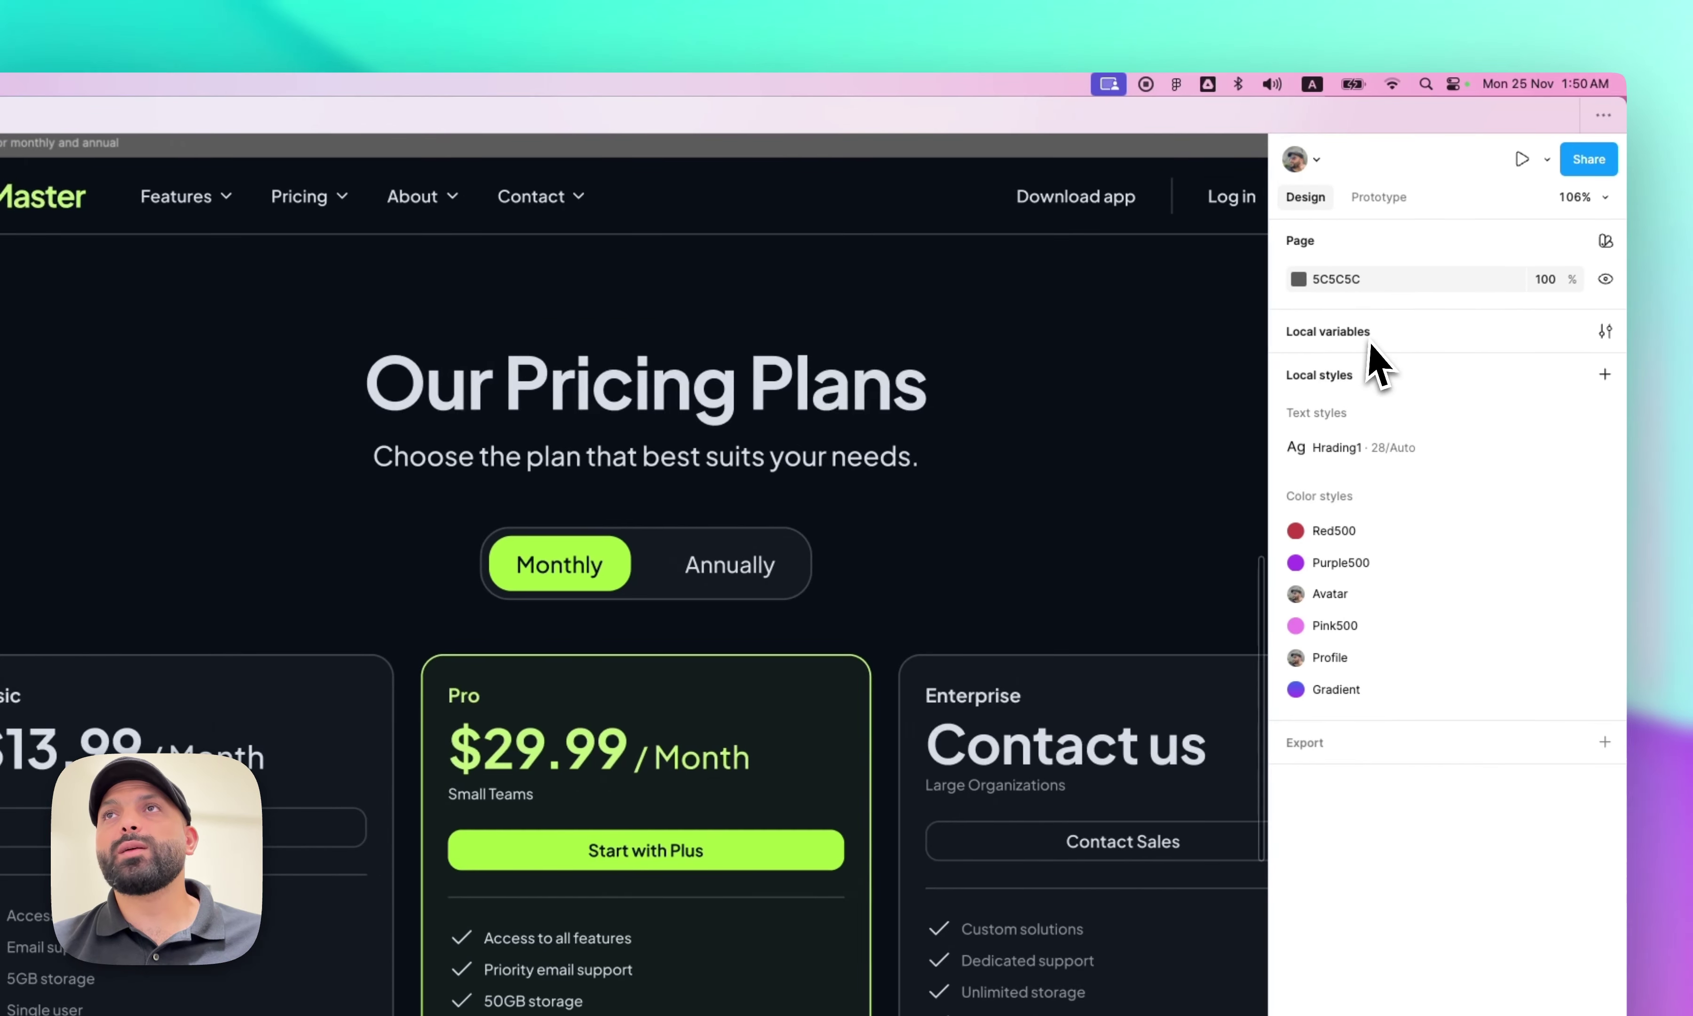
click(1372, 359)
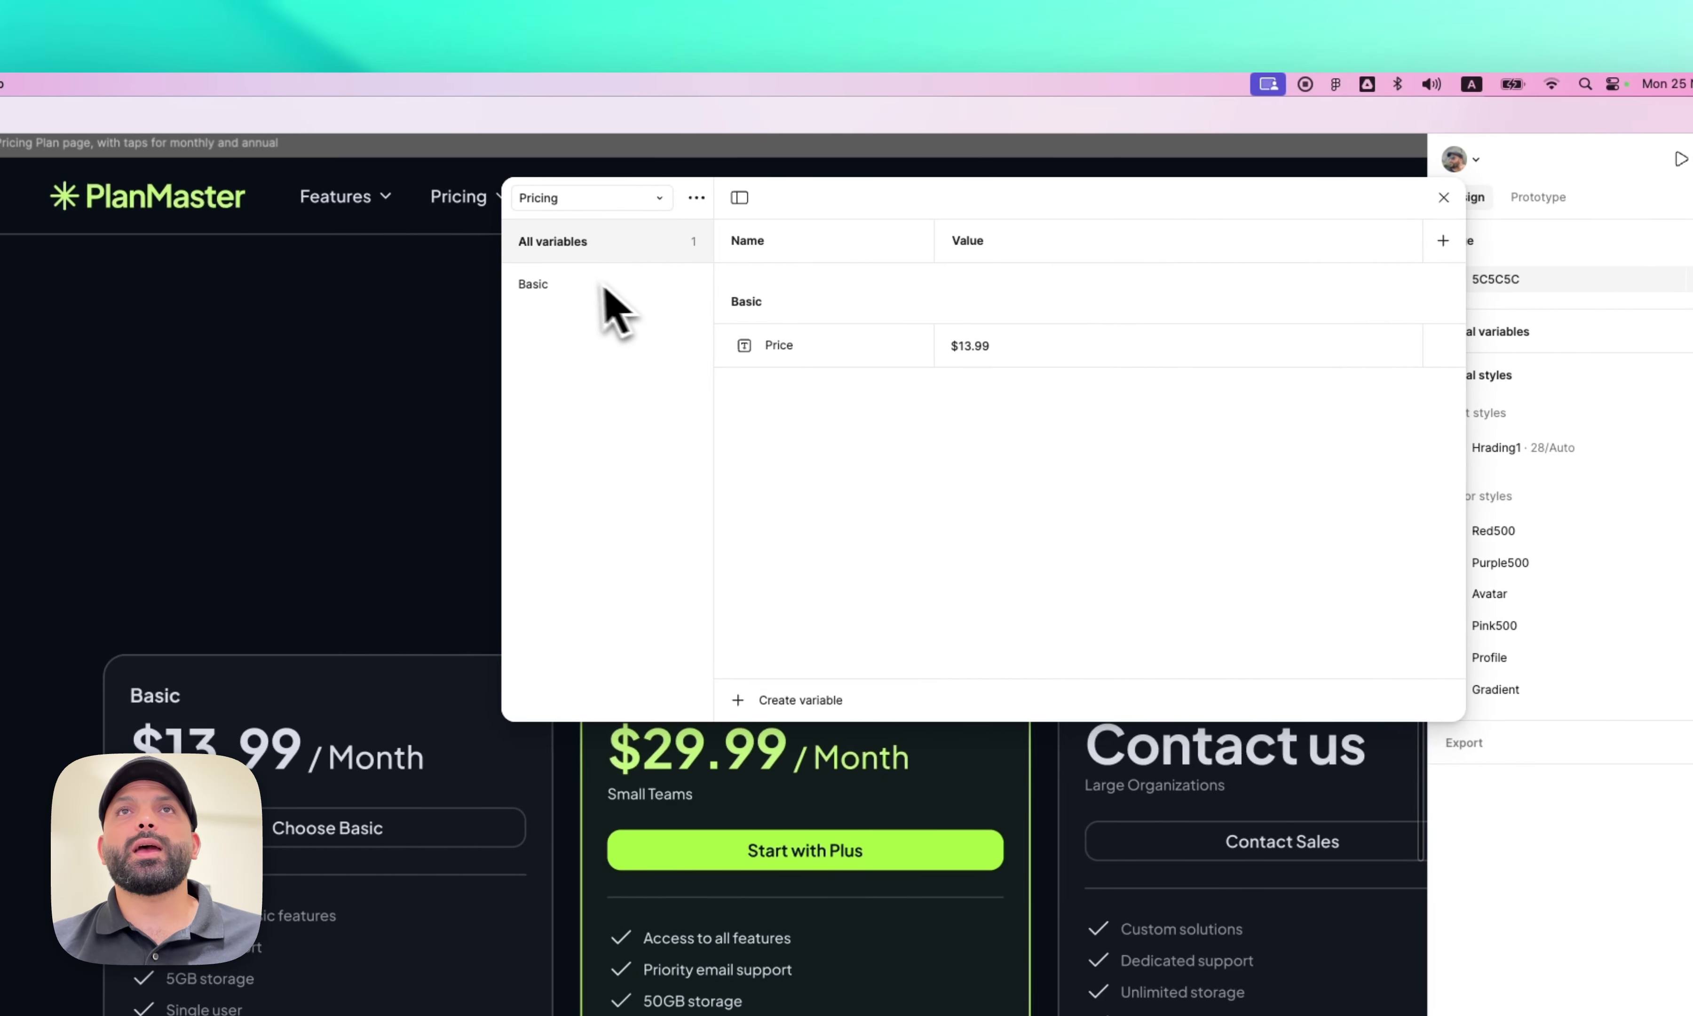
click(409, 287)
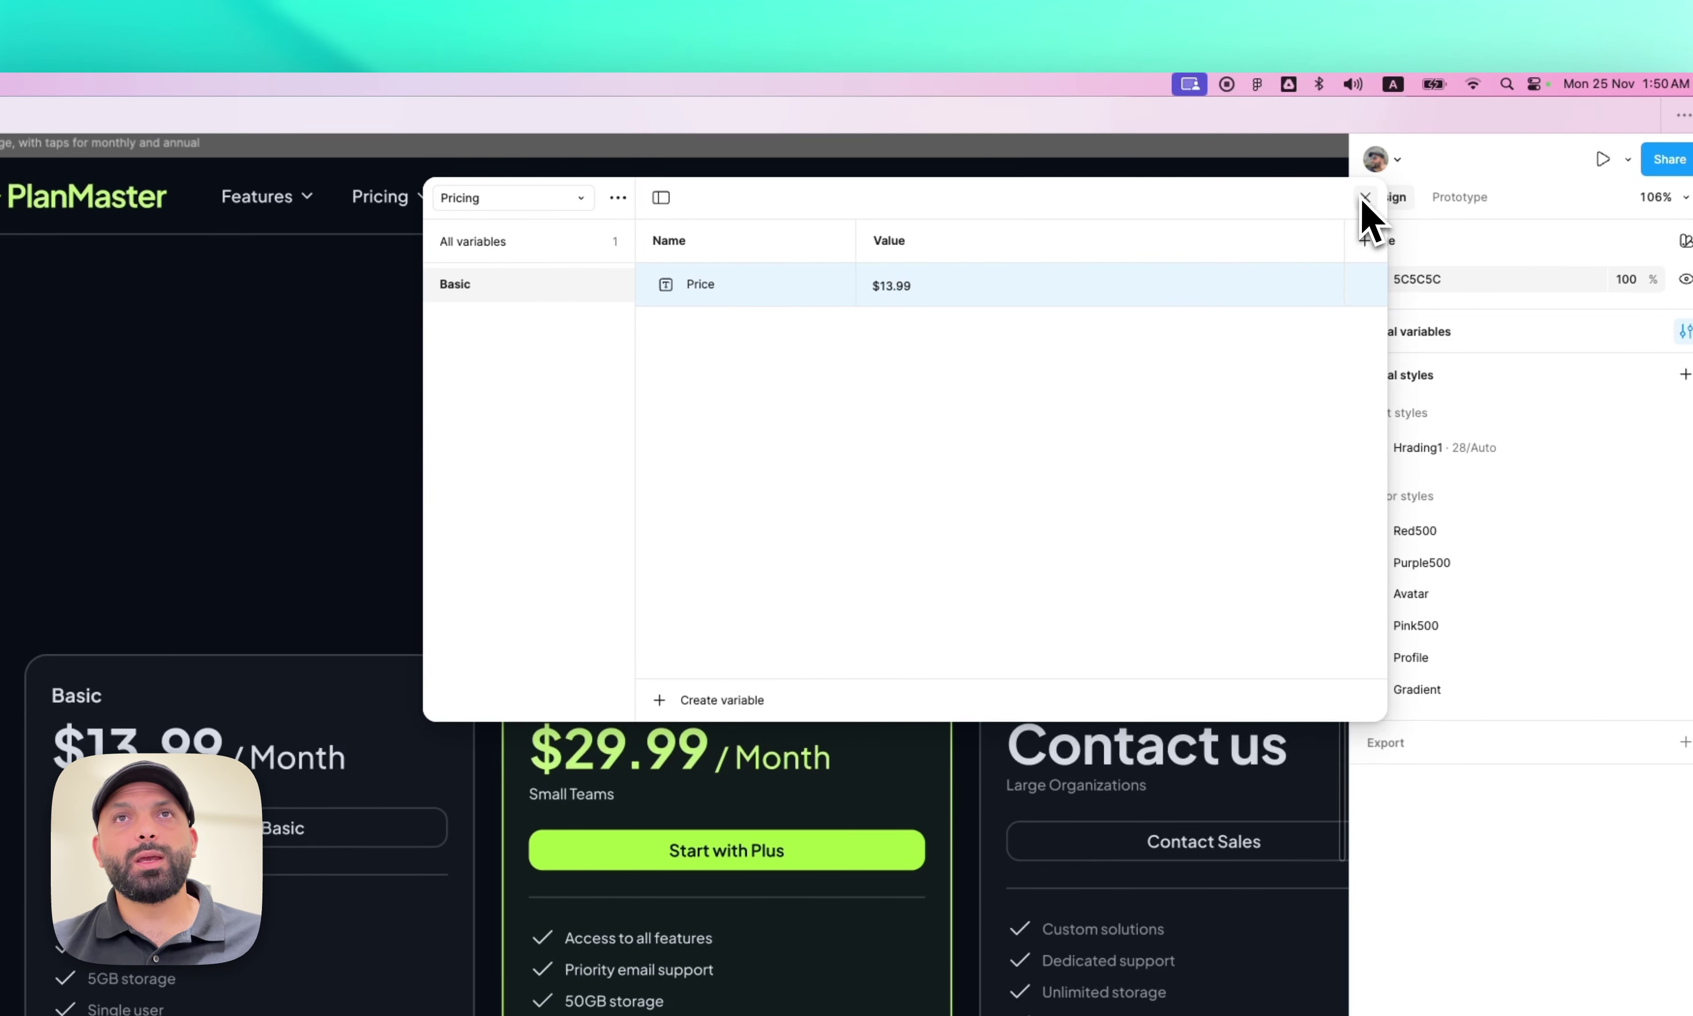
click(1365, 198)
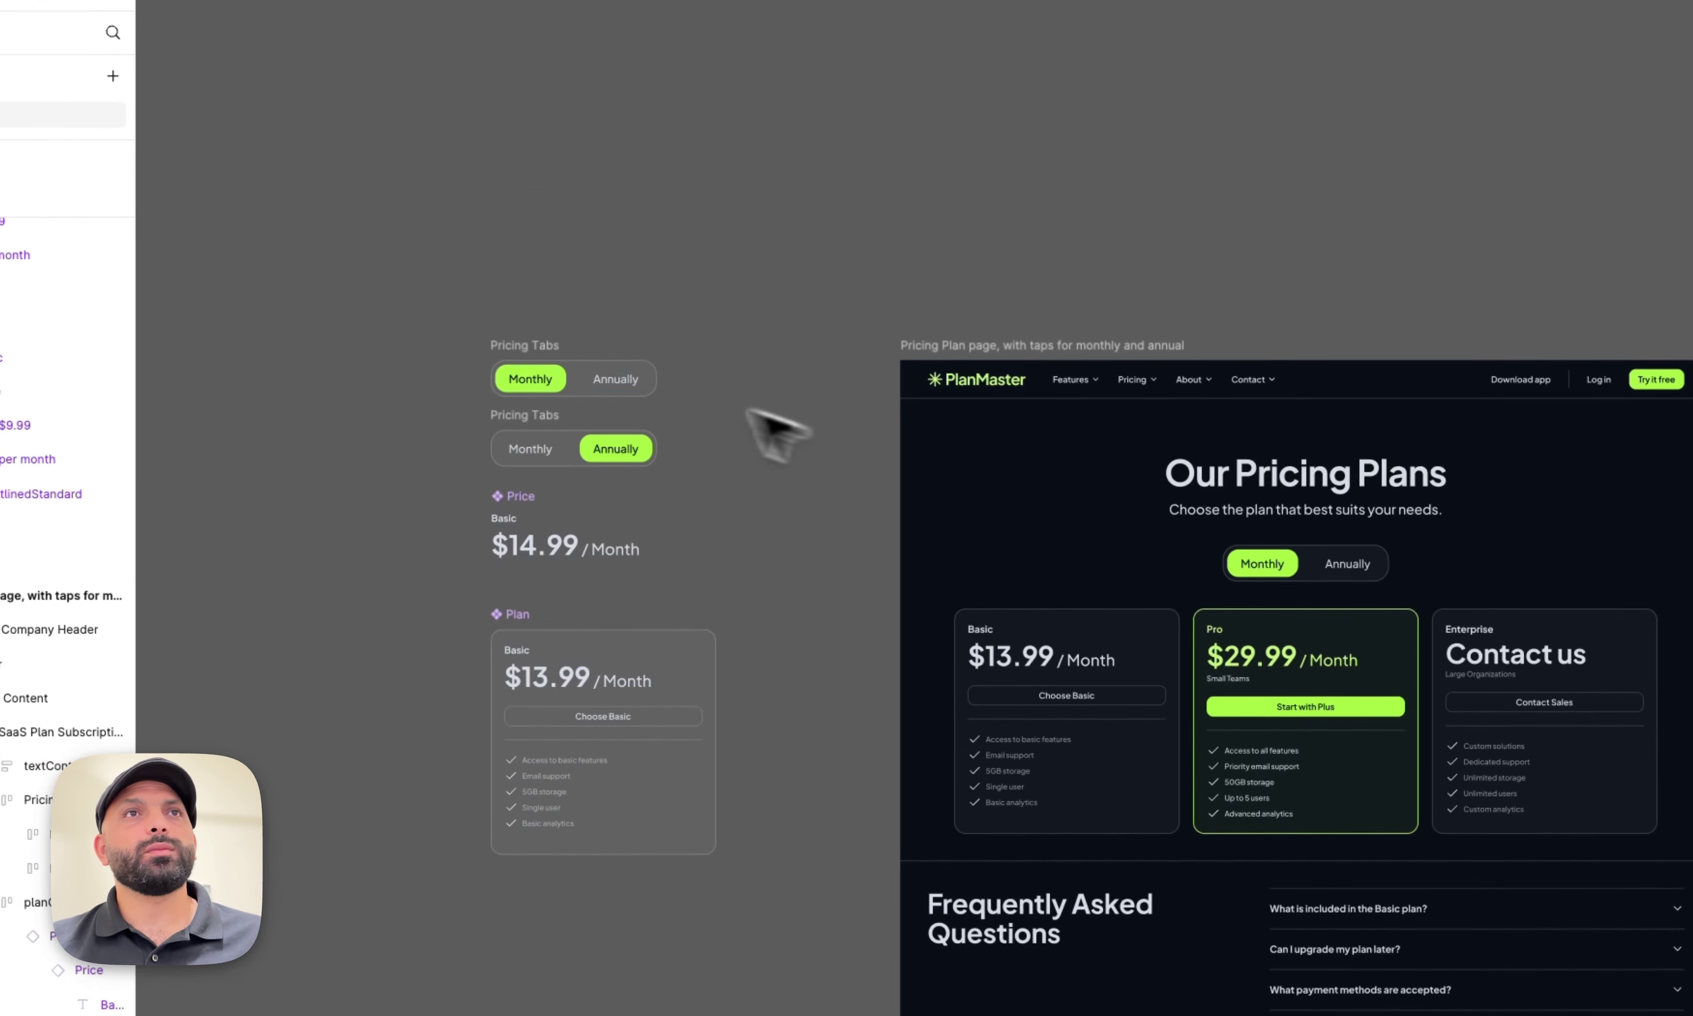
- Combine the two Pricing Tabs frames into one component set
scroll(529, 350, up, 5)
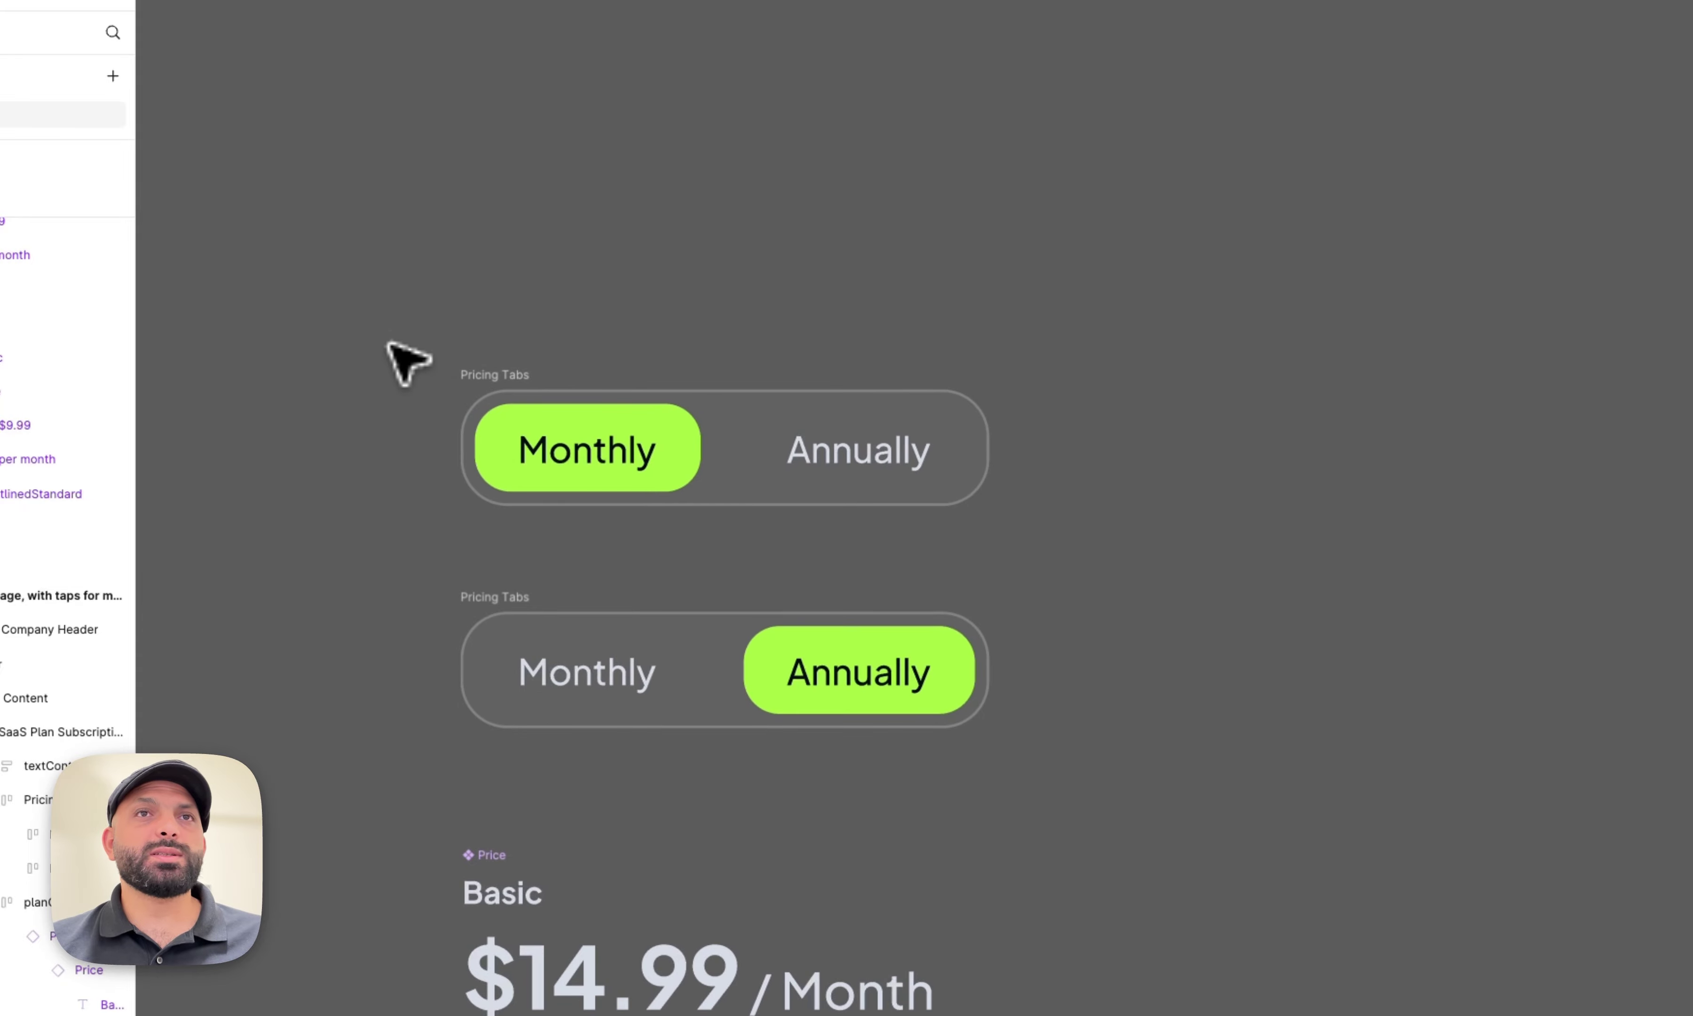
drag(386, 326, 1085, 794)
drag(925, 699, 933, 510)
click(1146, 446)
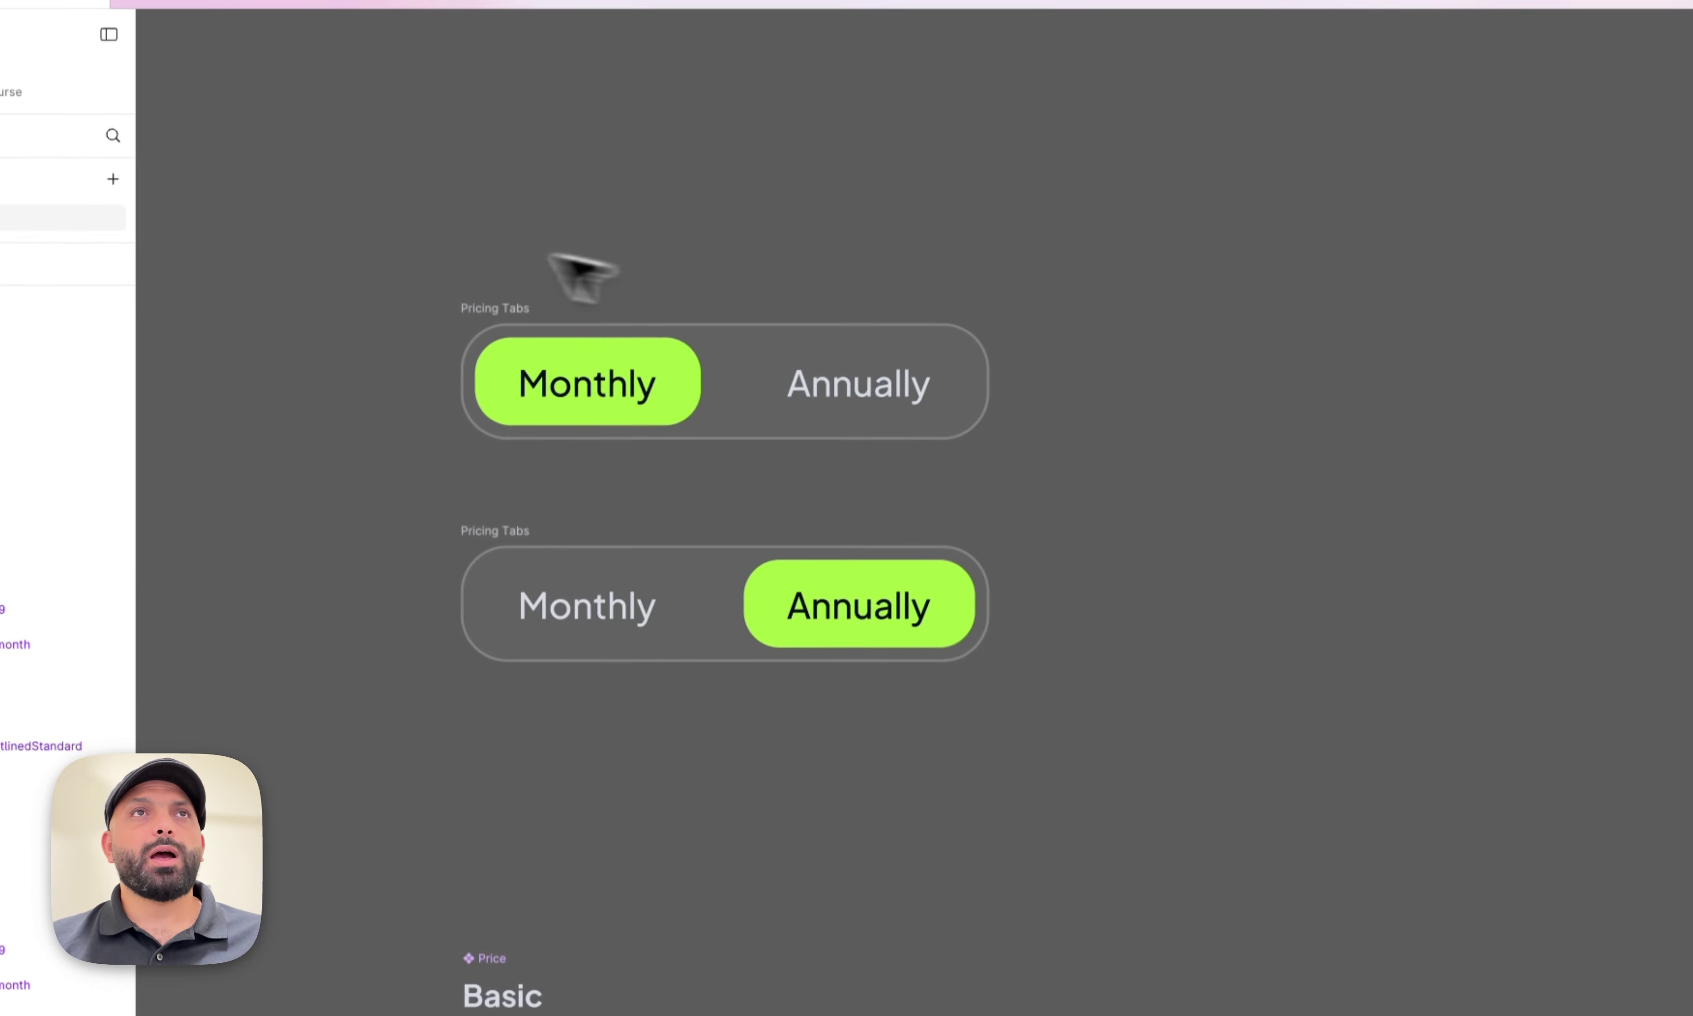
drag(358, 231, 1189, 722)
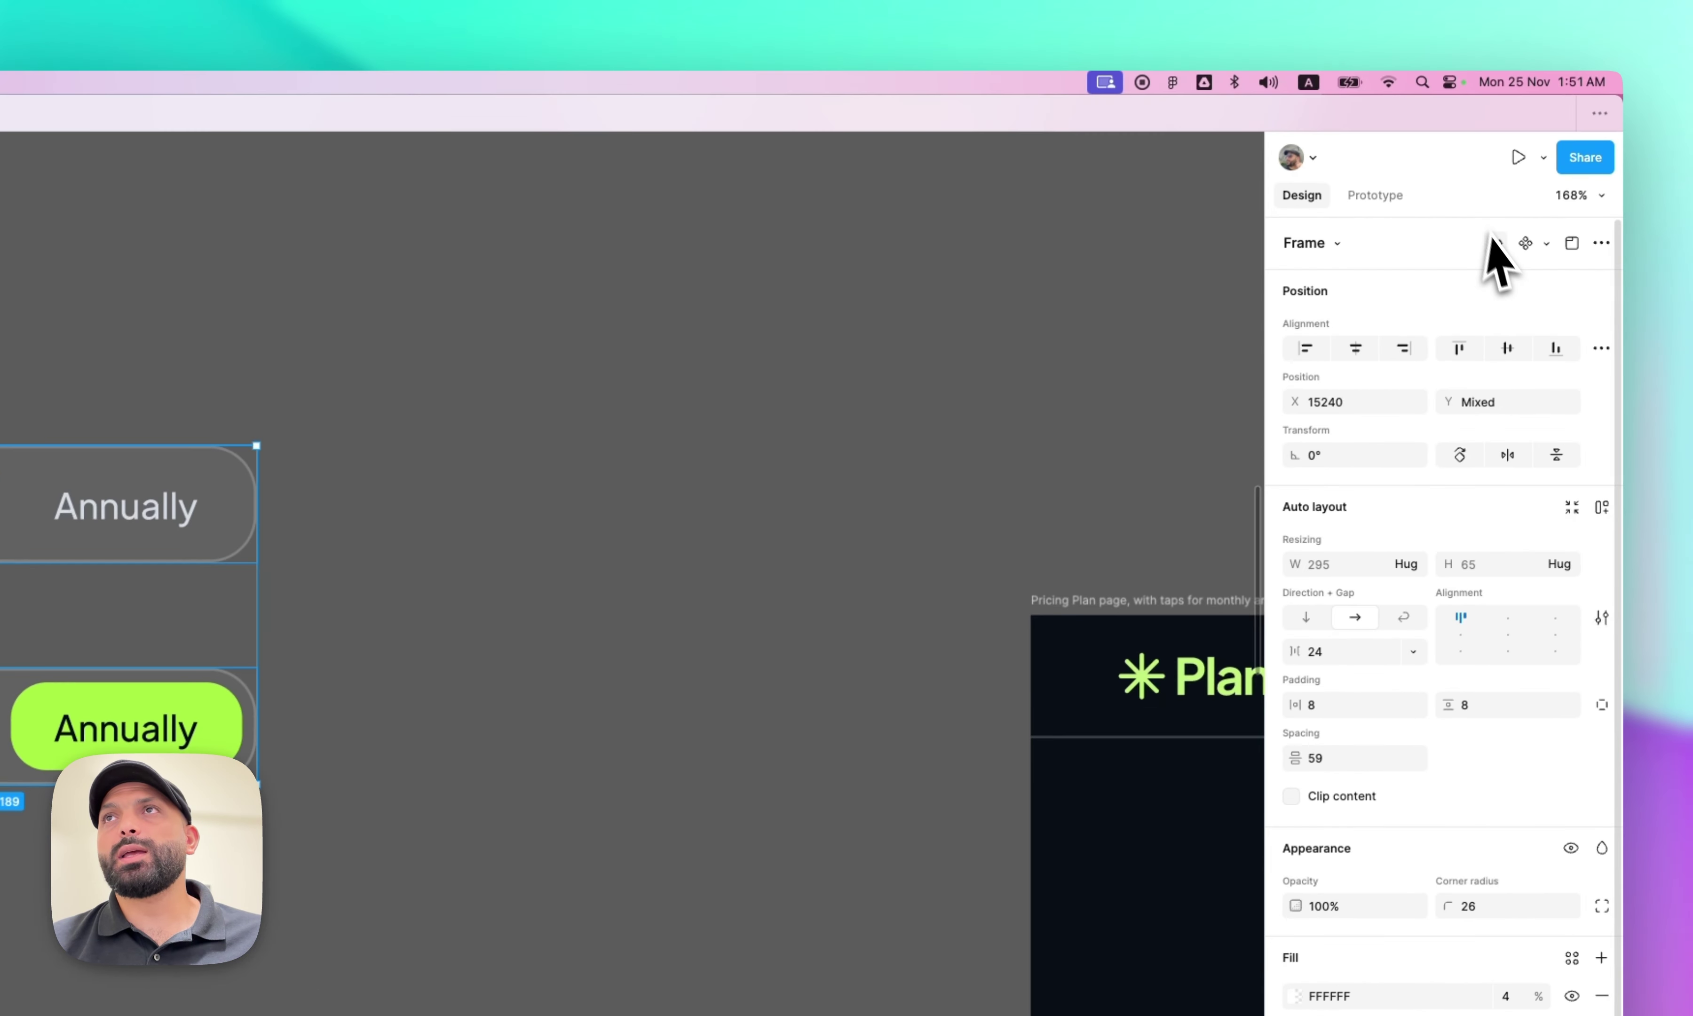
click(1544, 246)
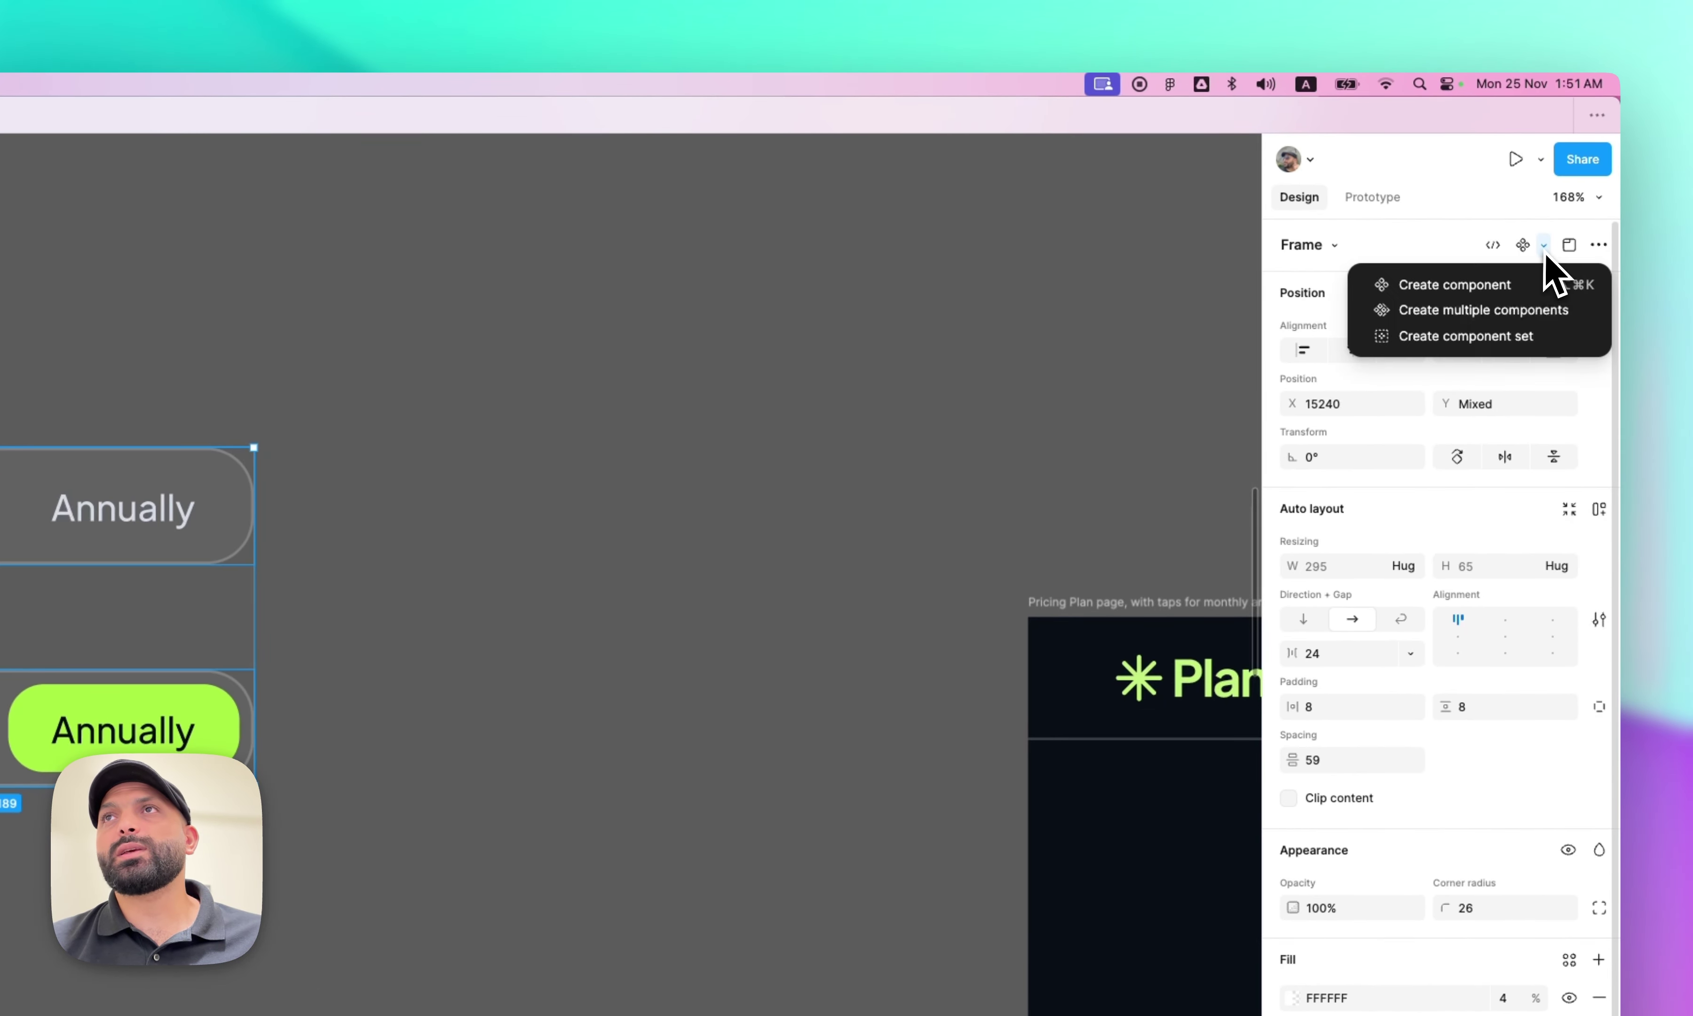
click(1459, 337)
- Set Property 1 to Monthly for the upper Pricing Tabs variant and to Annually for the lower one
click(108, 520)
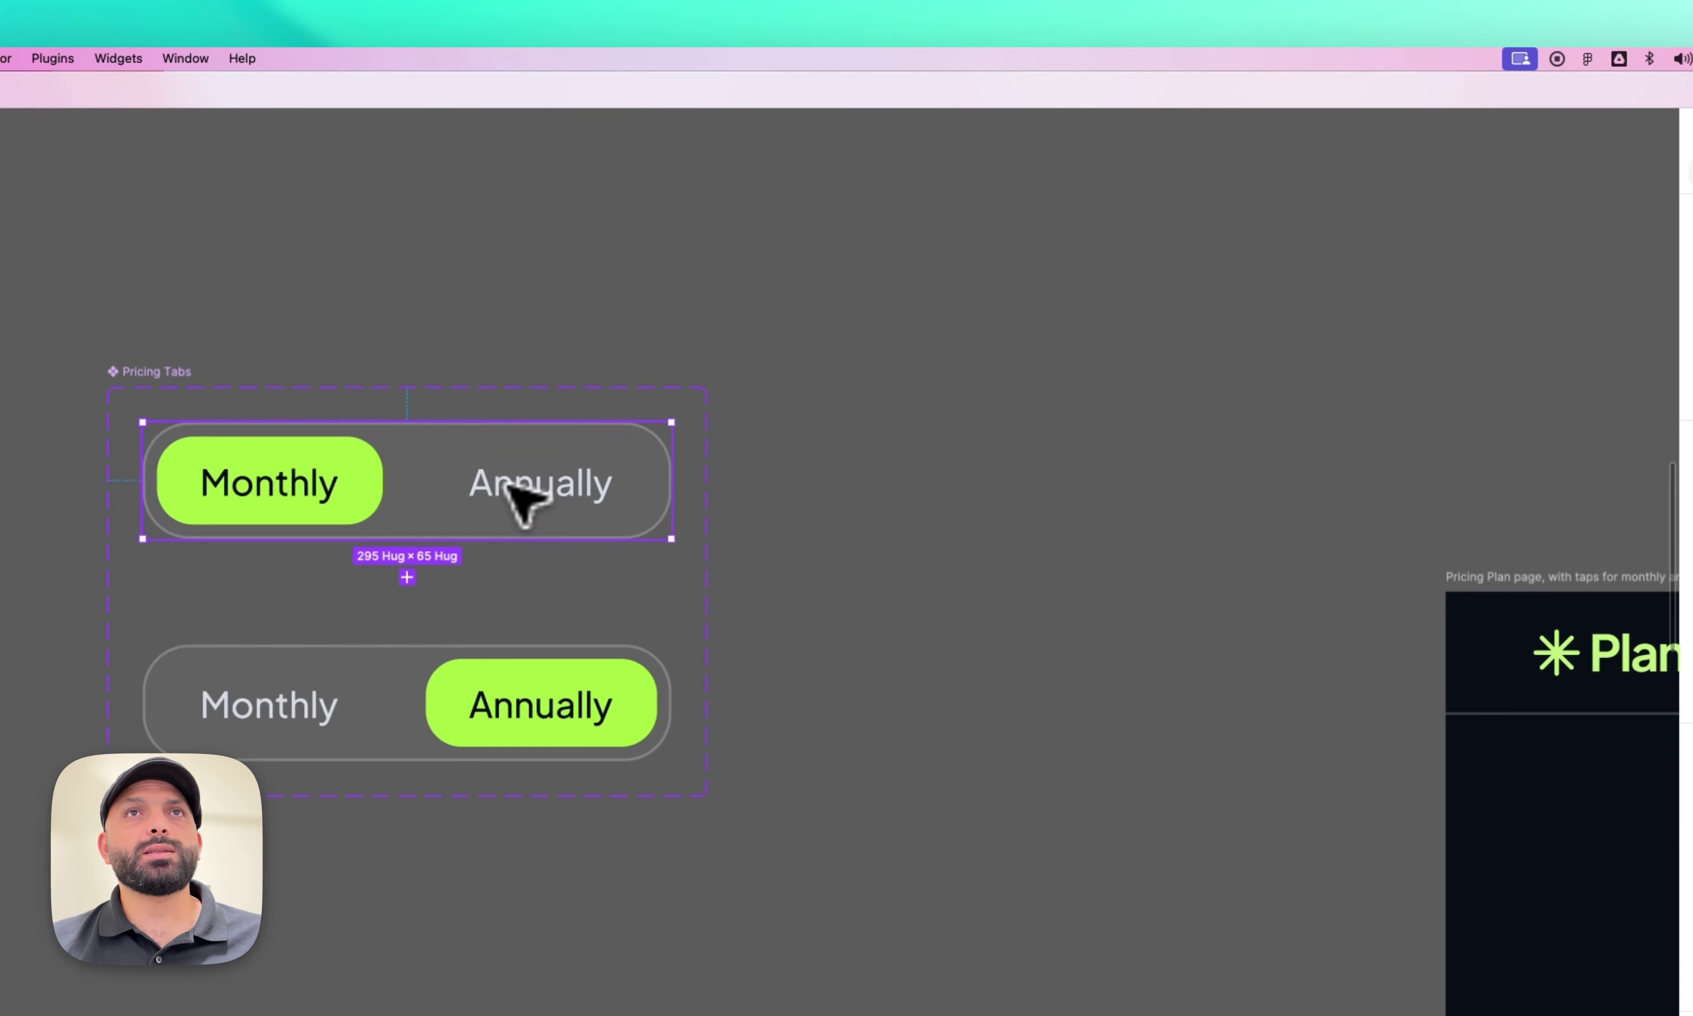
click(1494, 317)
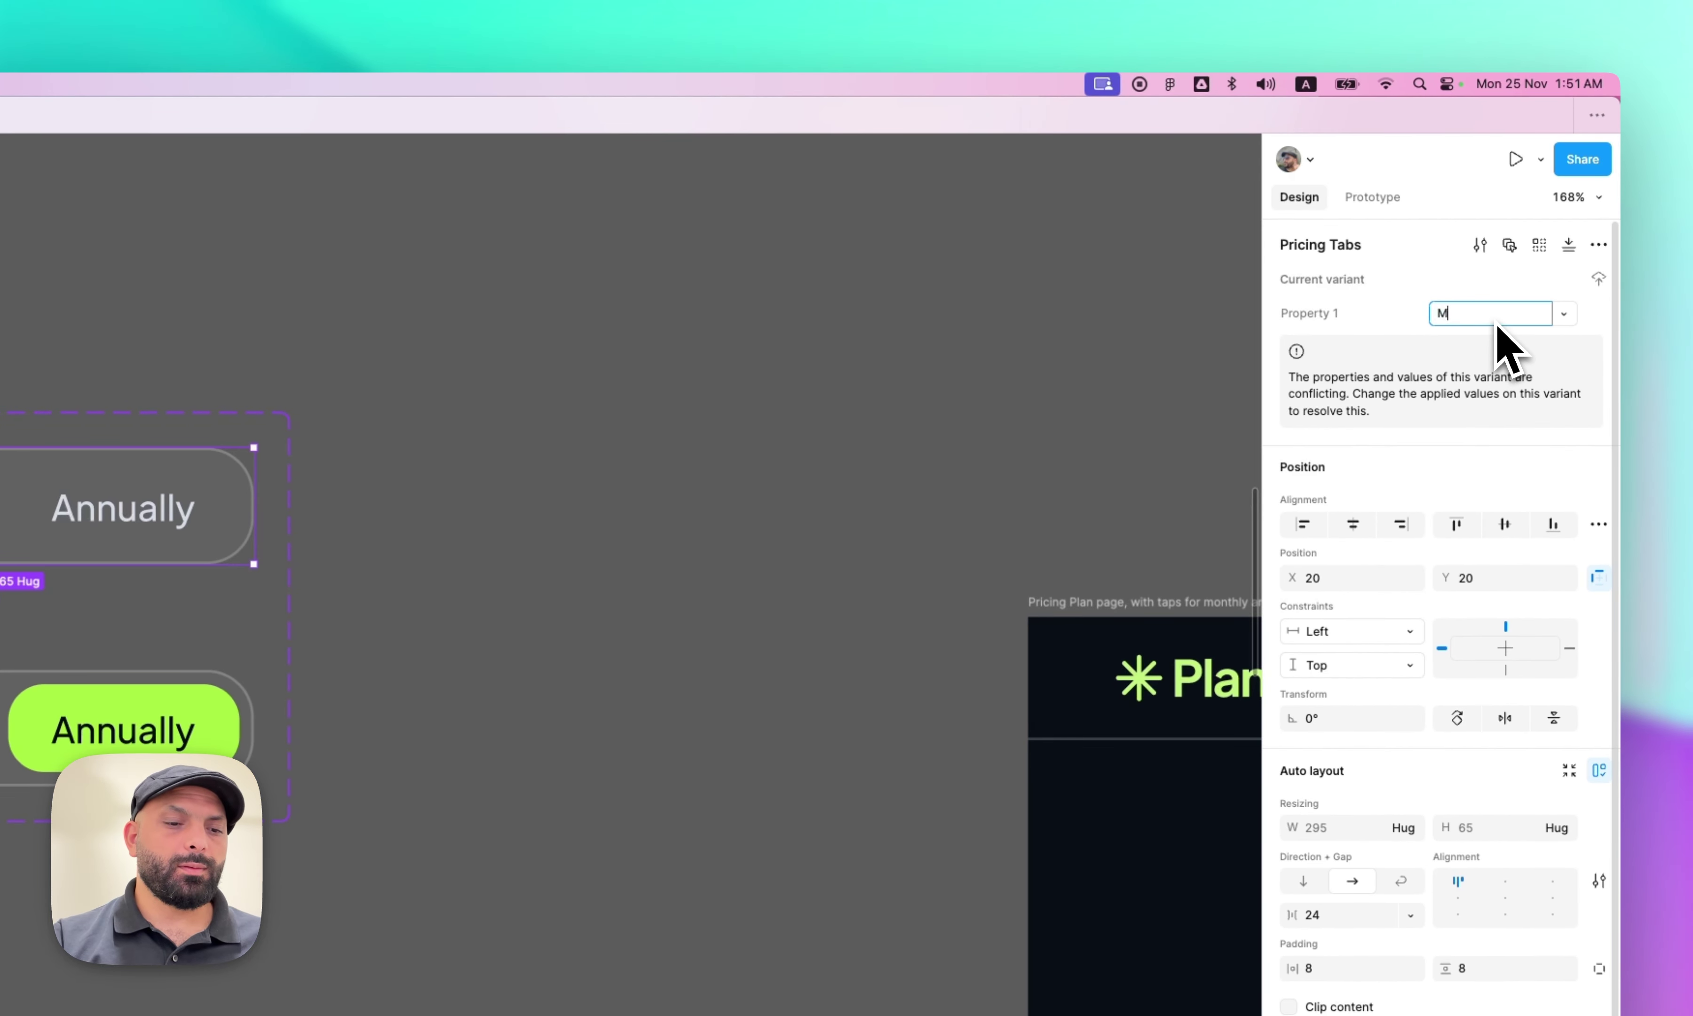
text(Monthly)
key(Return)
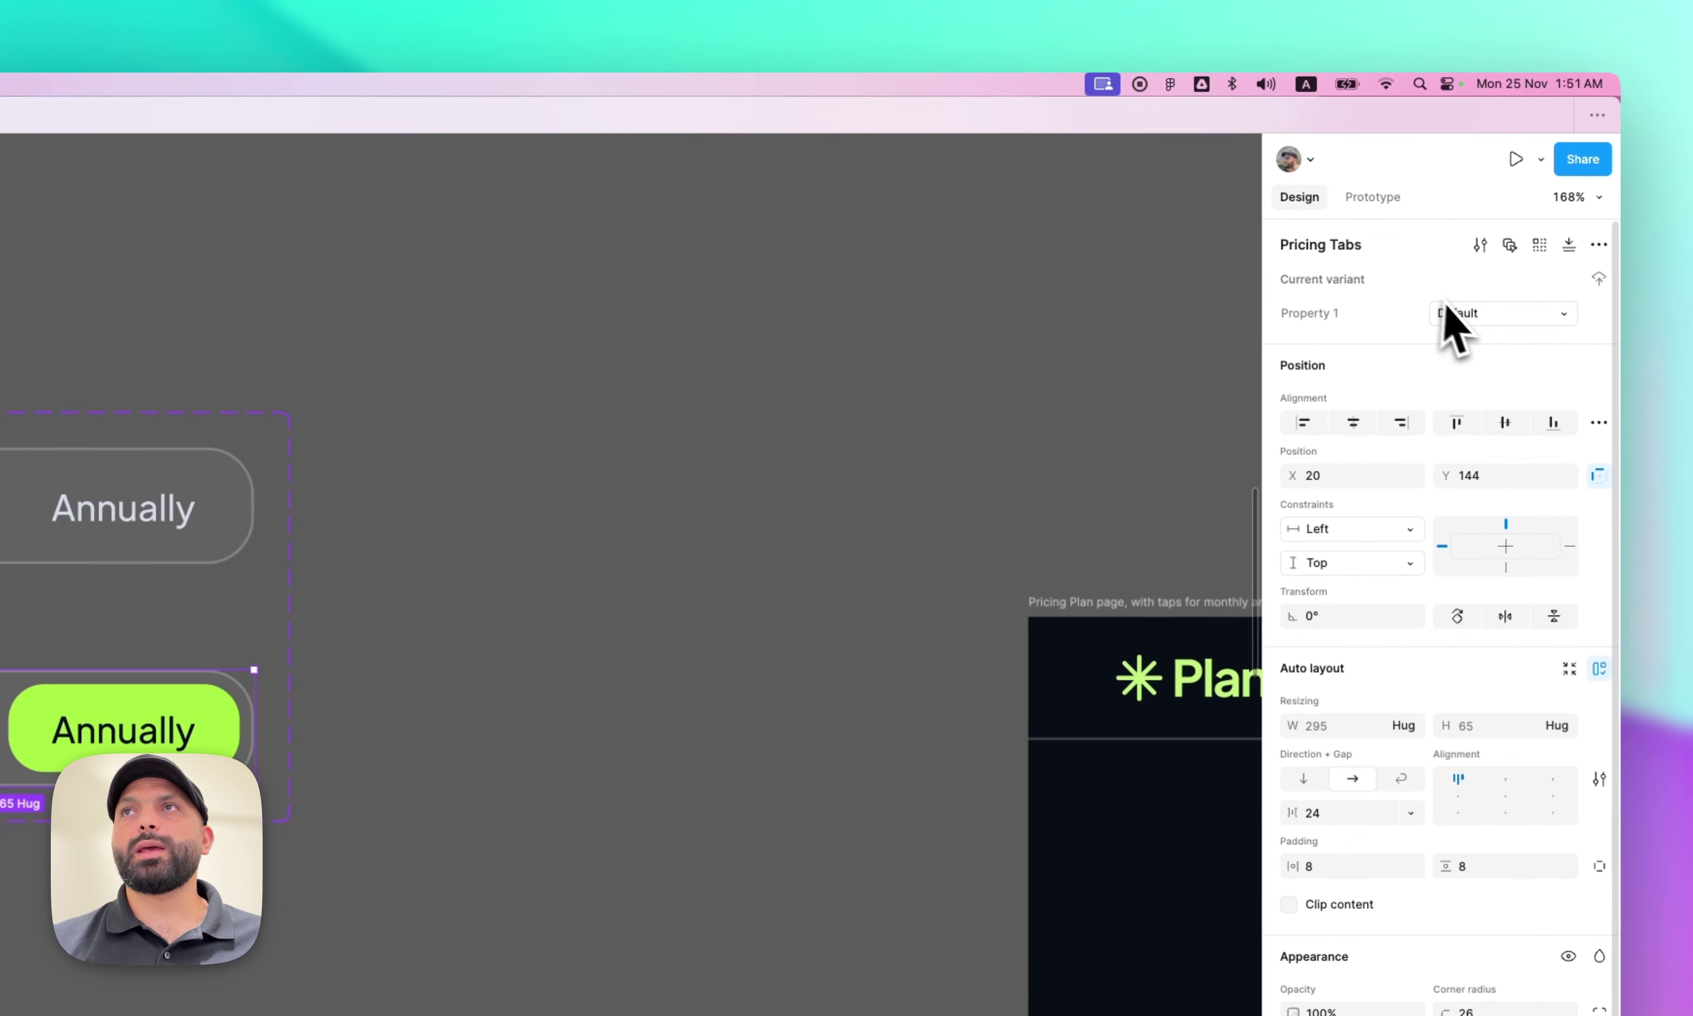
click(1465, 317)
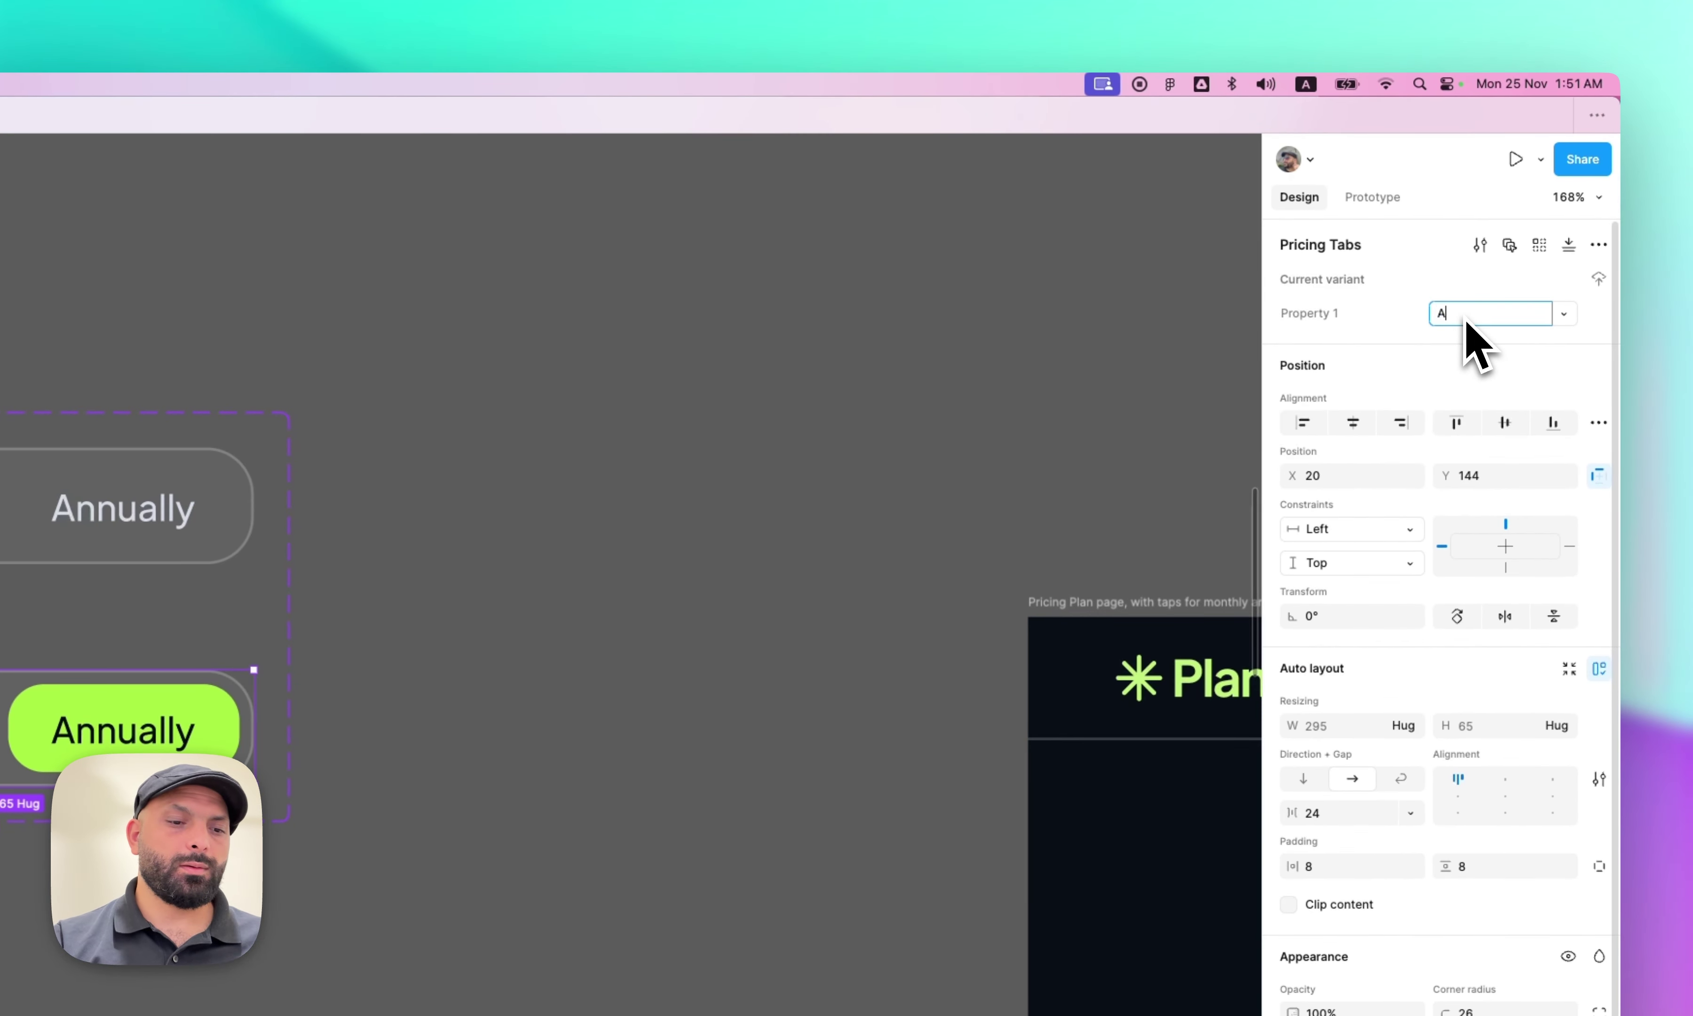
text(Annually)
key(Return)
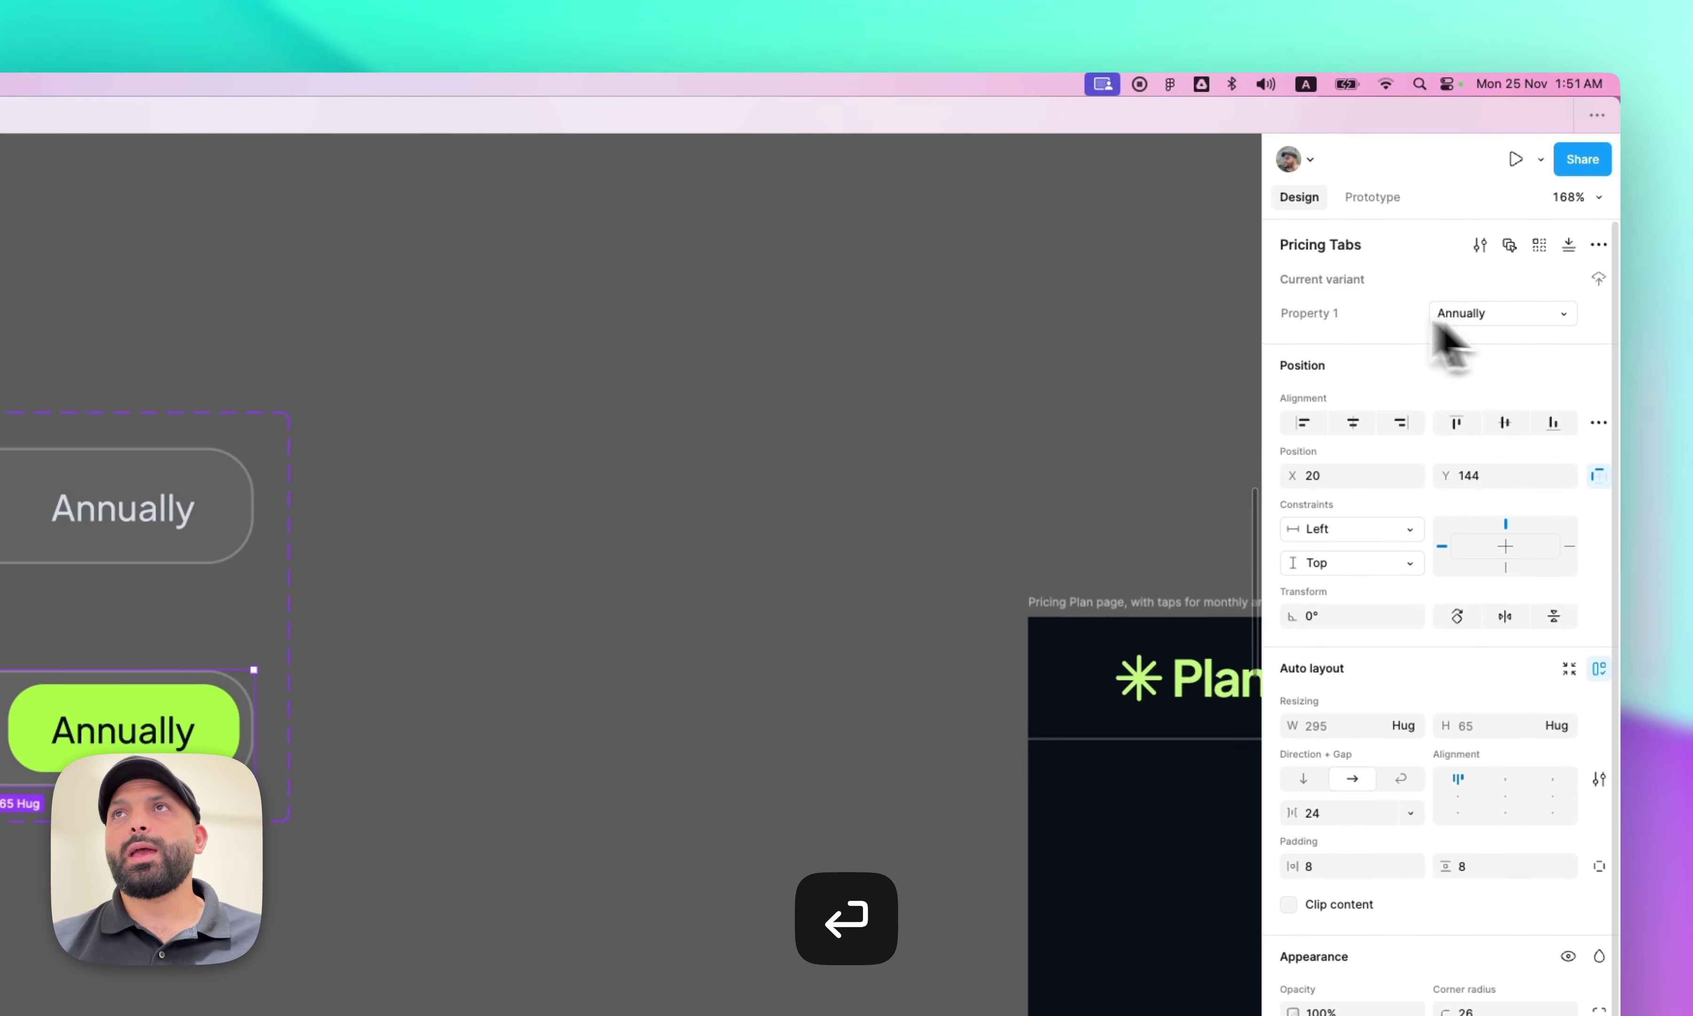
- Add an on-click prototype interaction from the Annually tab in the Monthly variant that changes to the Annually variant
click(1372, 197)
click(149, 517)
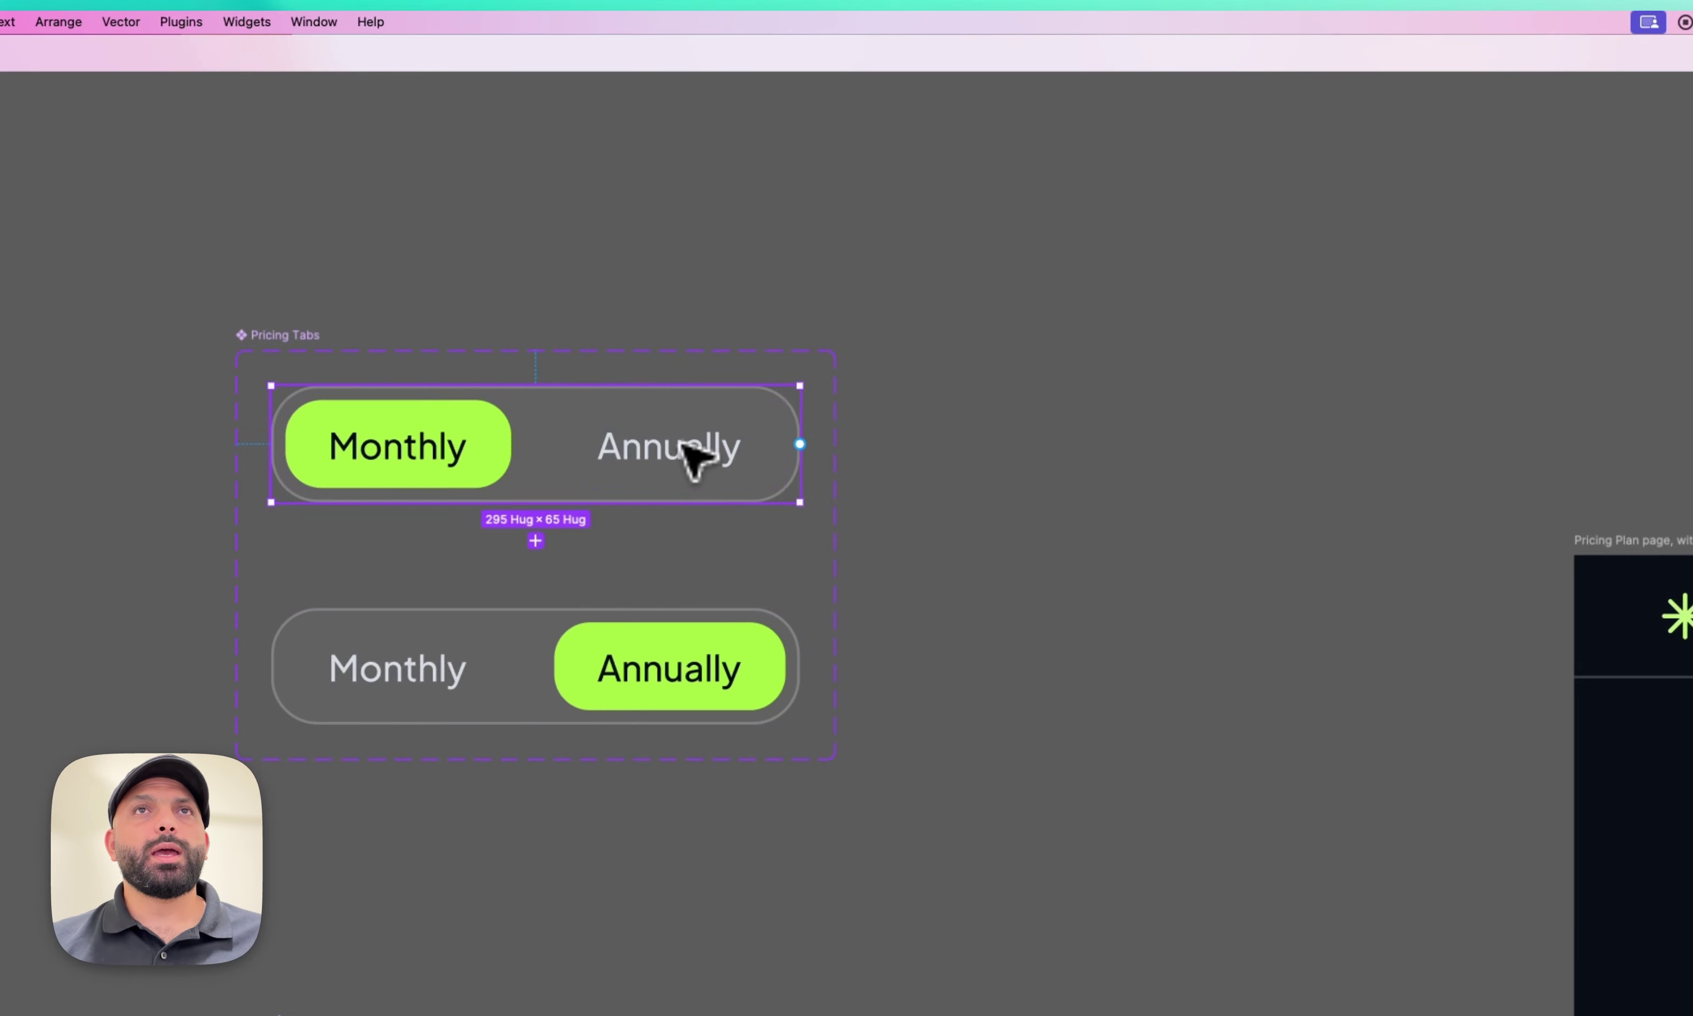
click(682, 454)
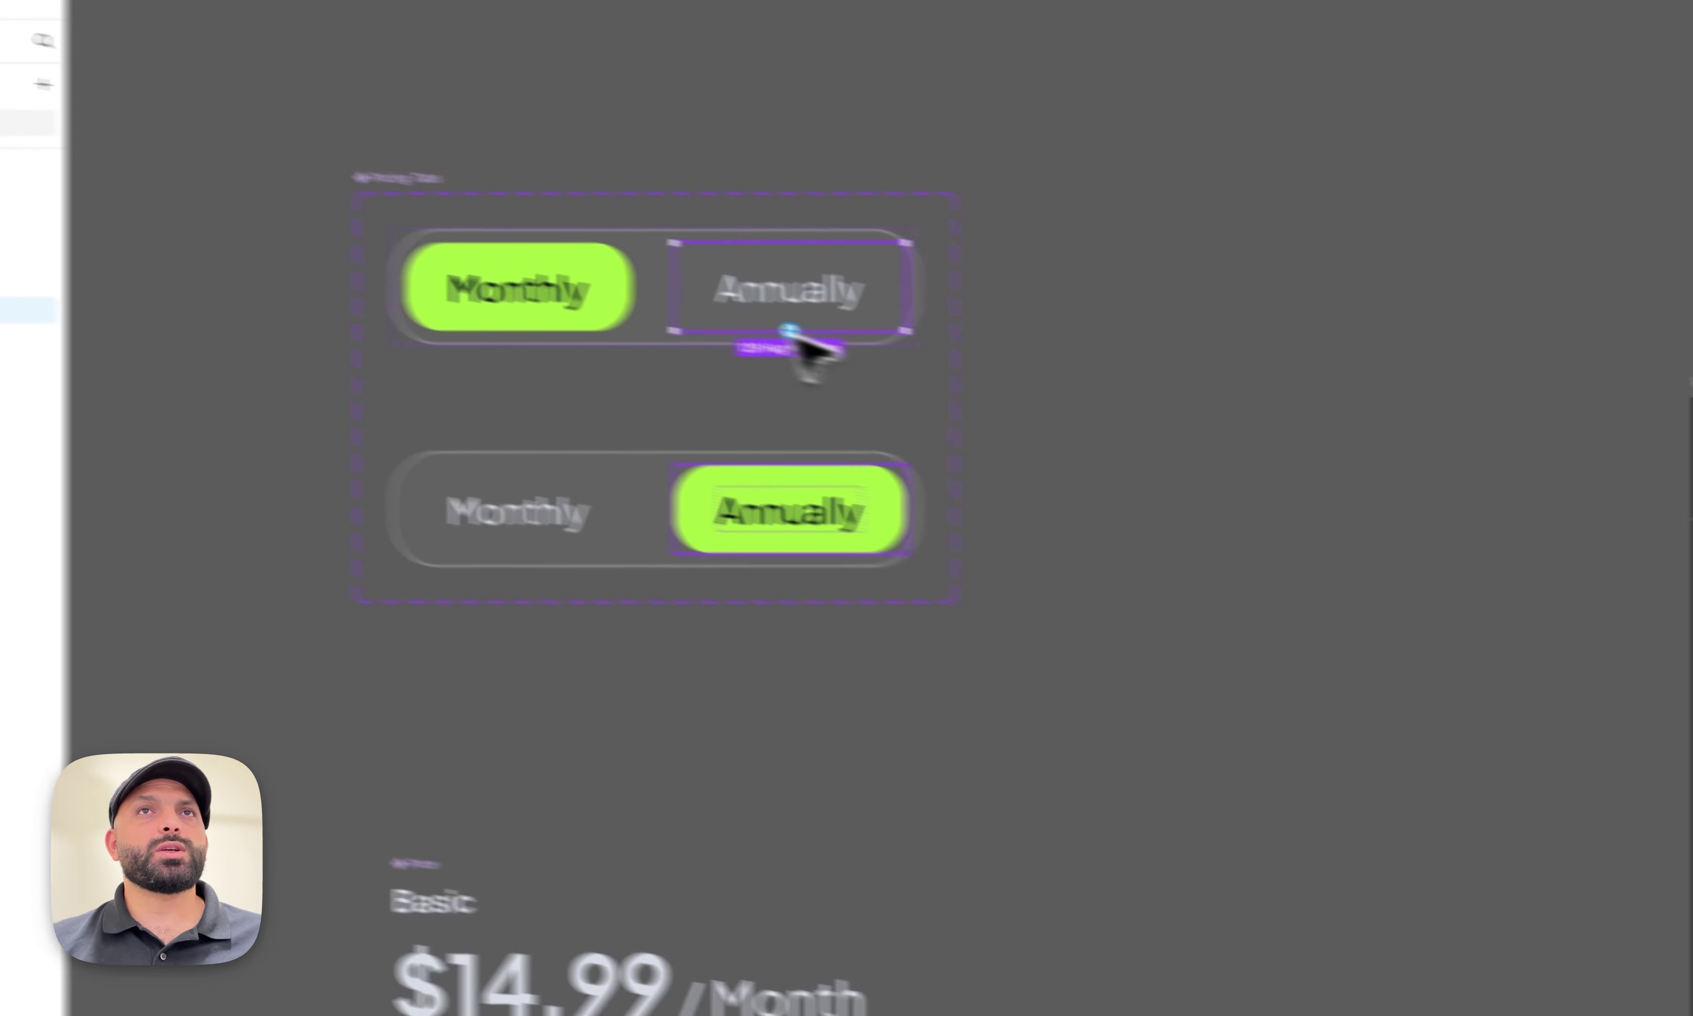
drag(790, 332, 632, 464)
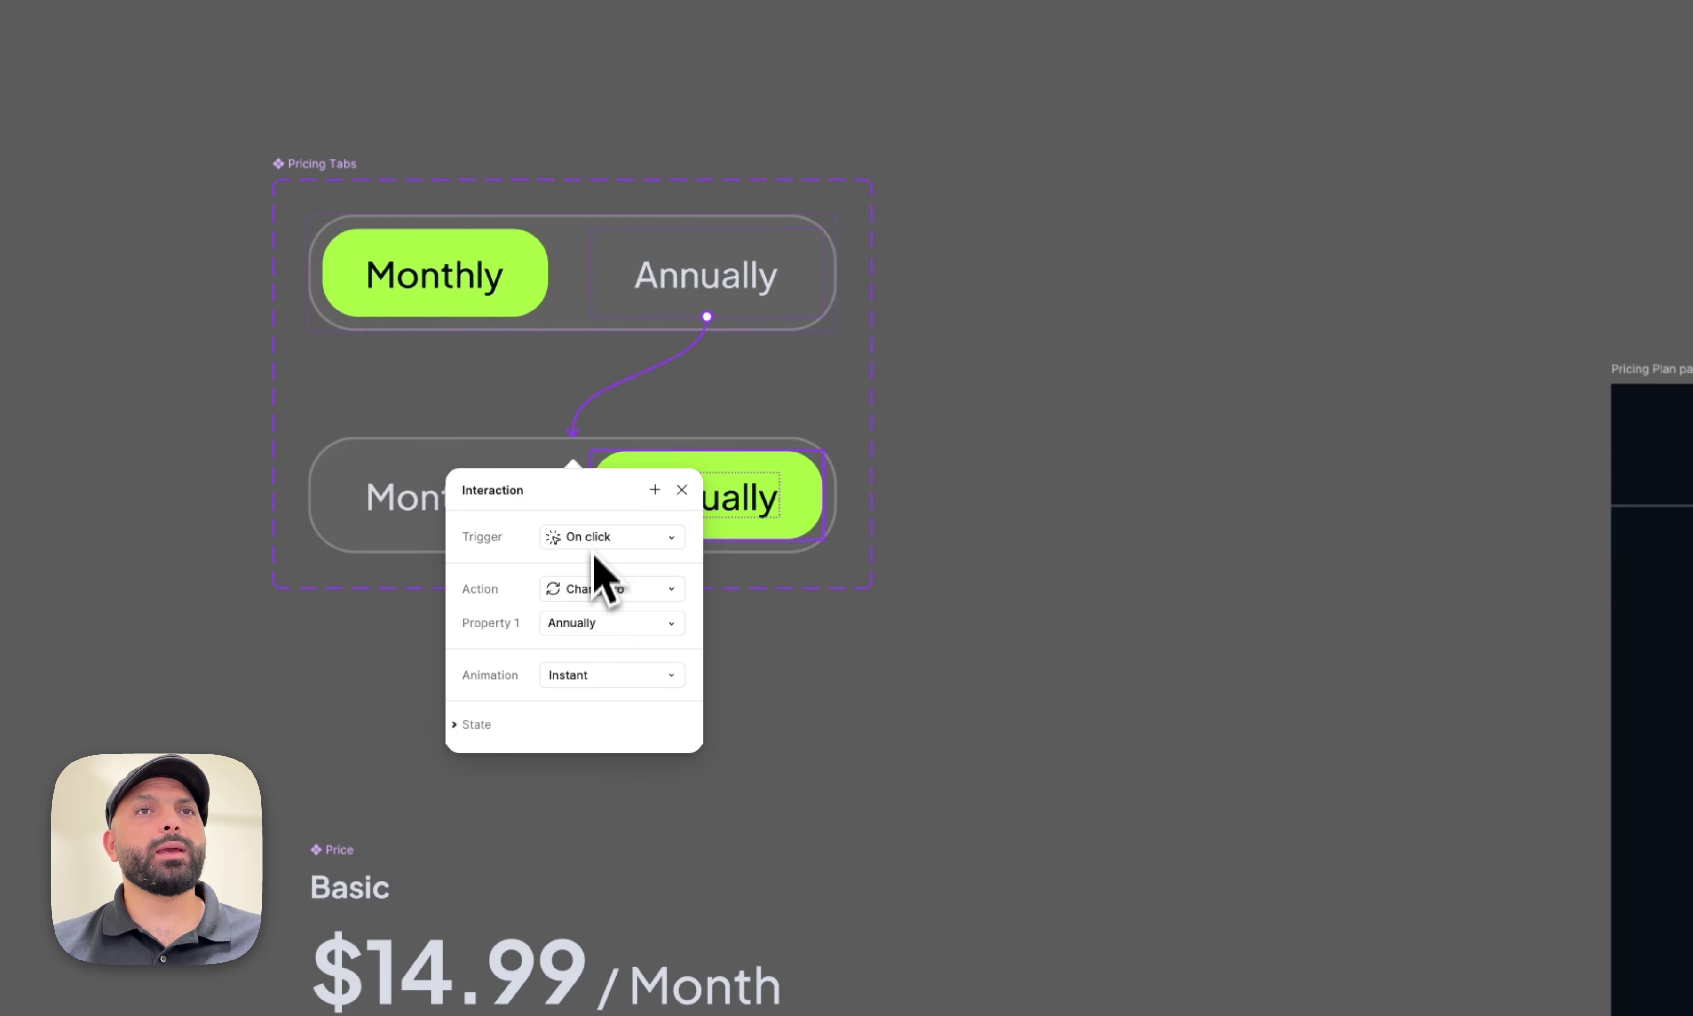
- Add an on-click prototype interaction from the Monthly tab in the Annually variant that changes back to the Monthly variant
click(426, 514)
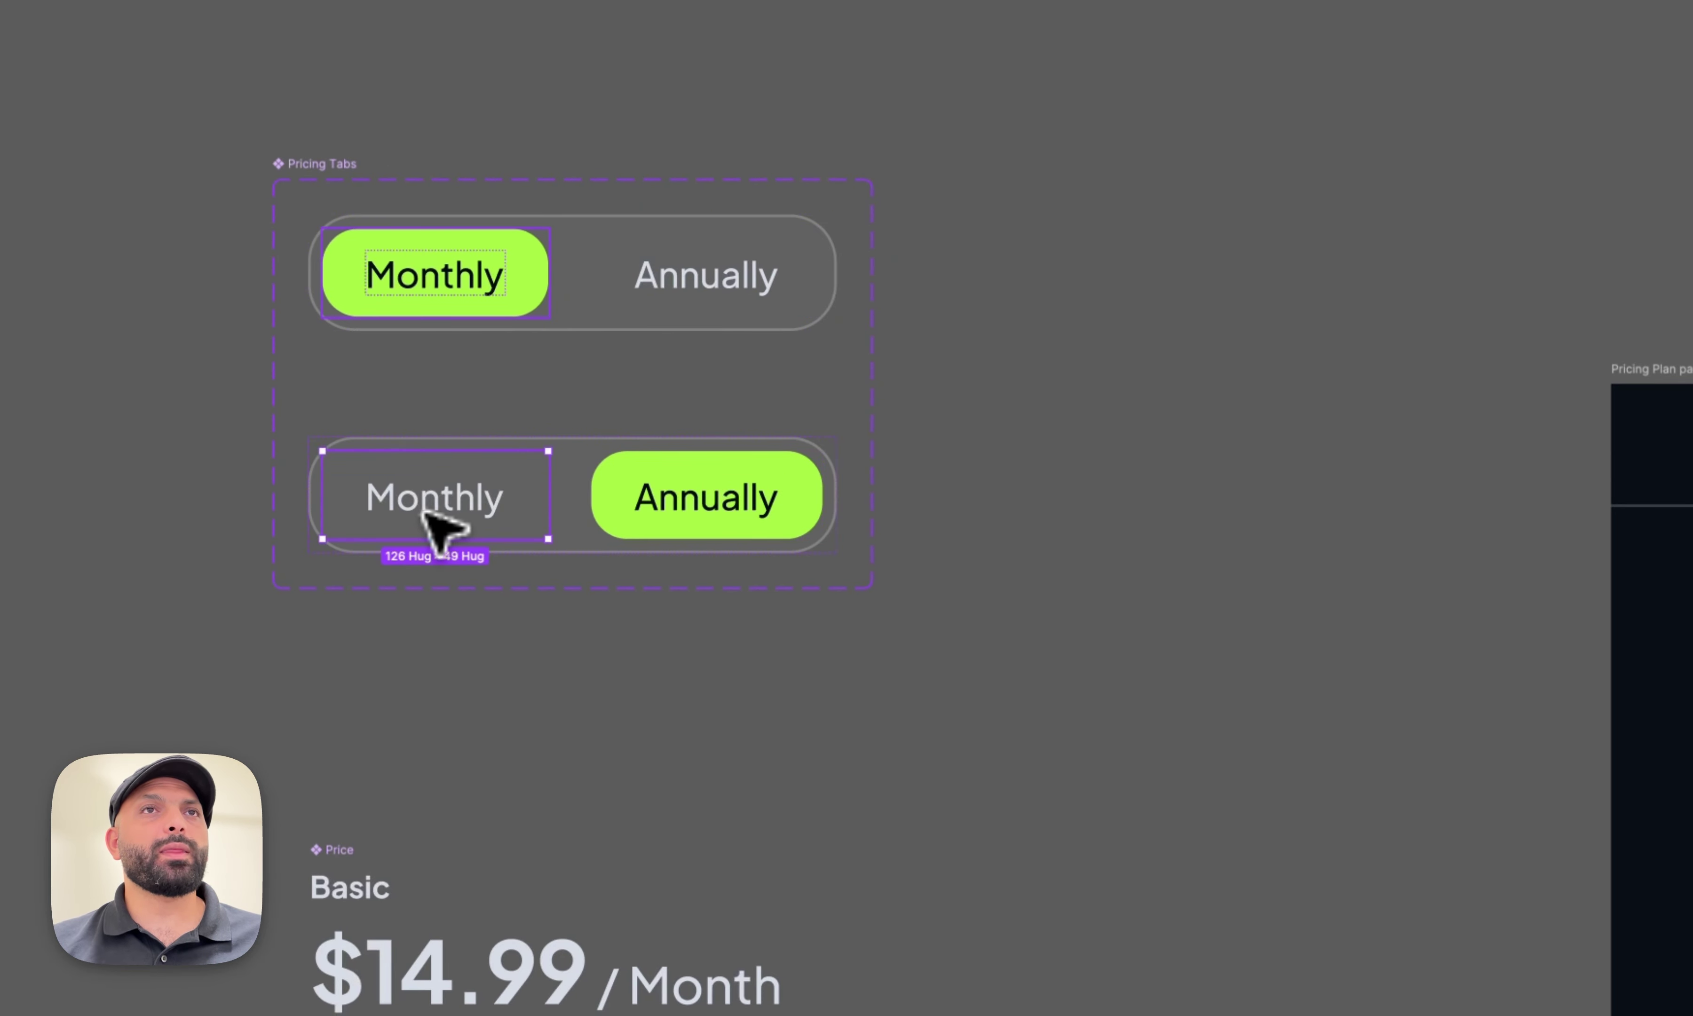
drag(435, 451, 670, 360)
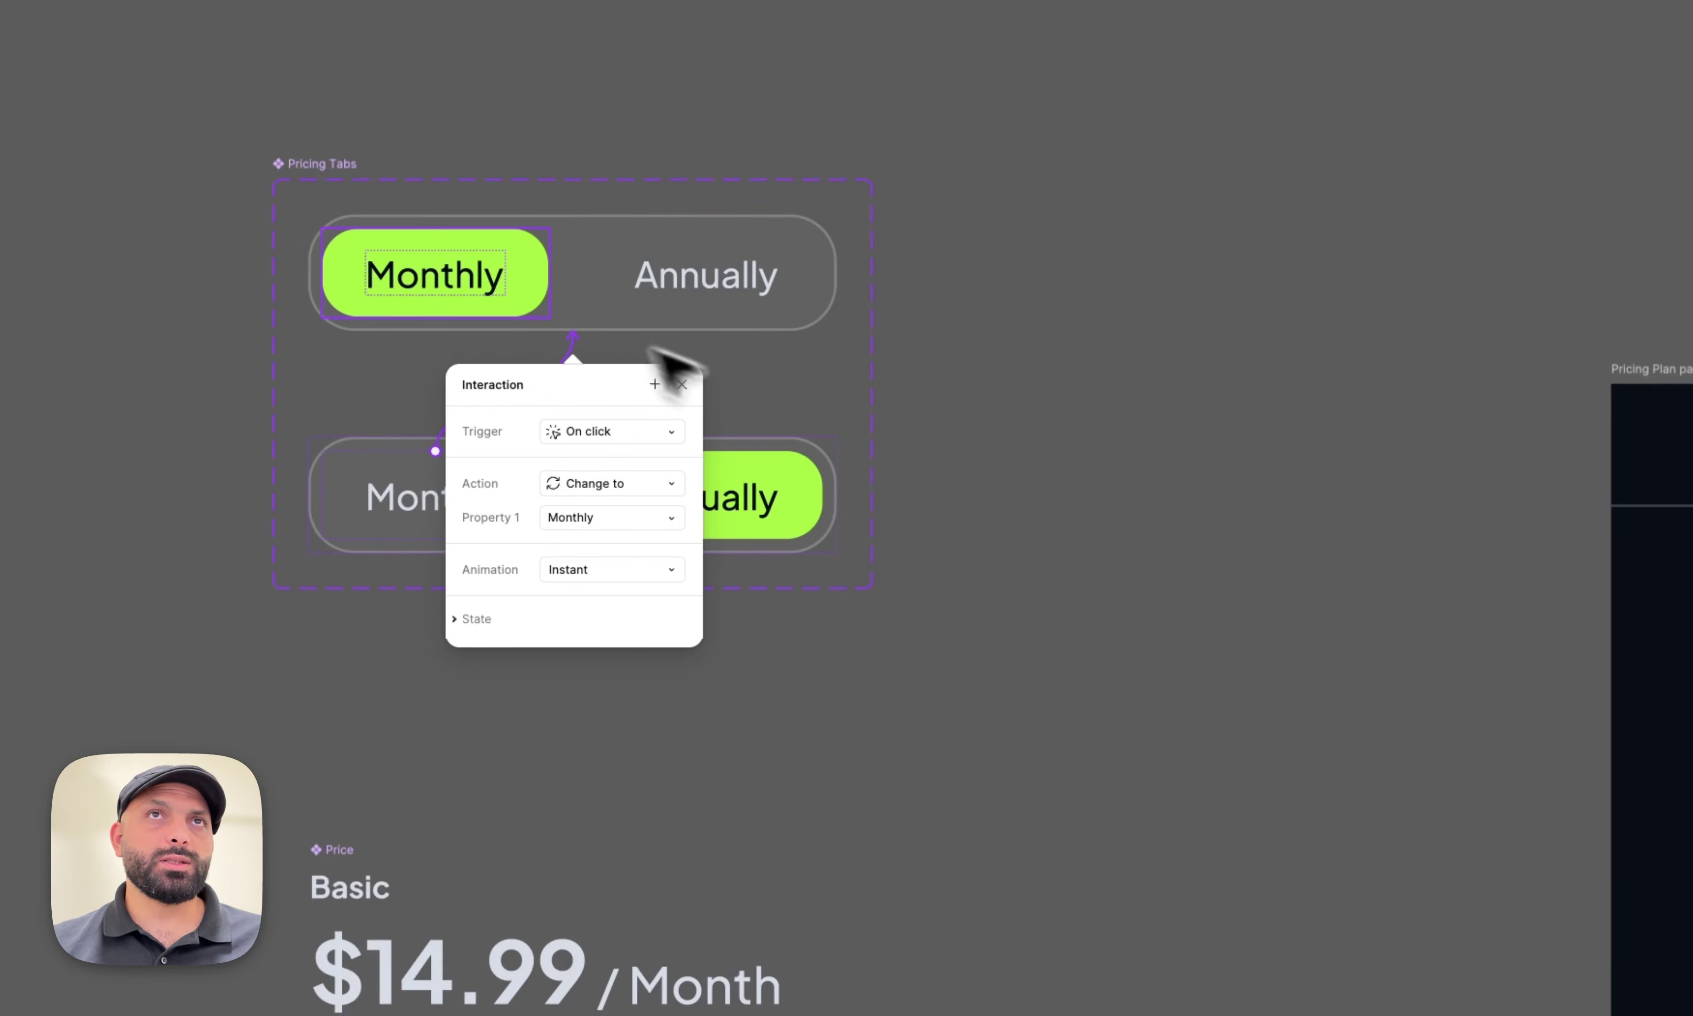
click(1012, 427)
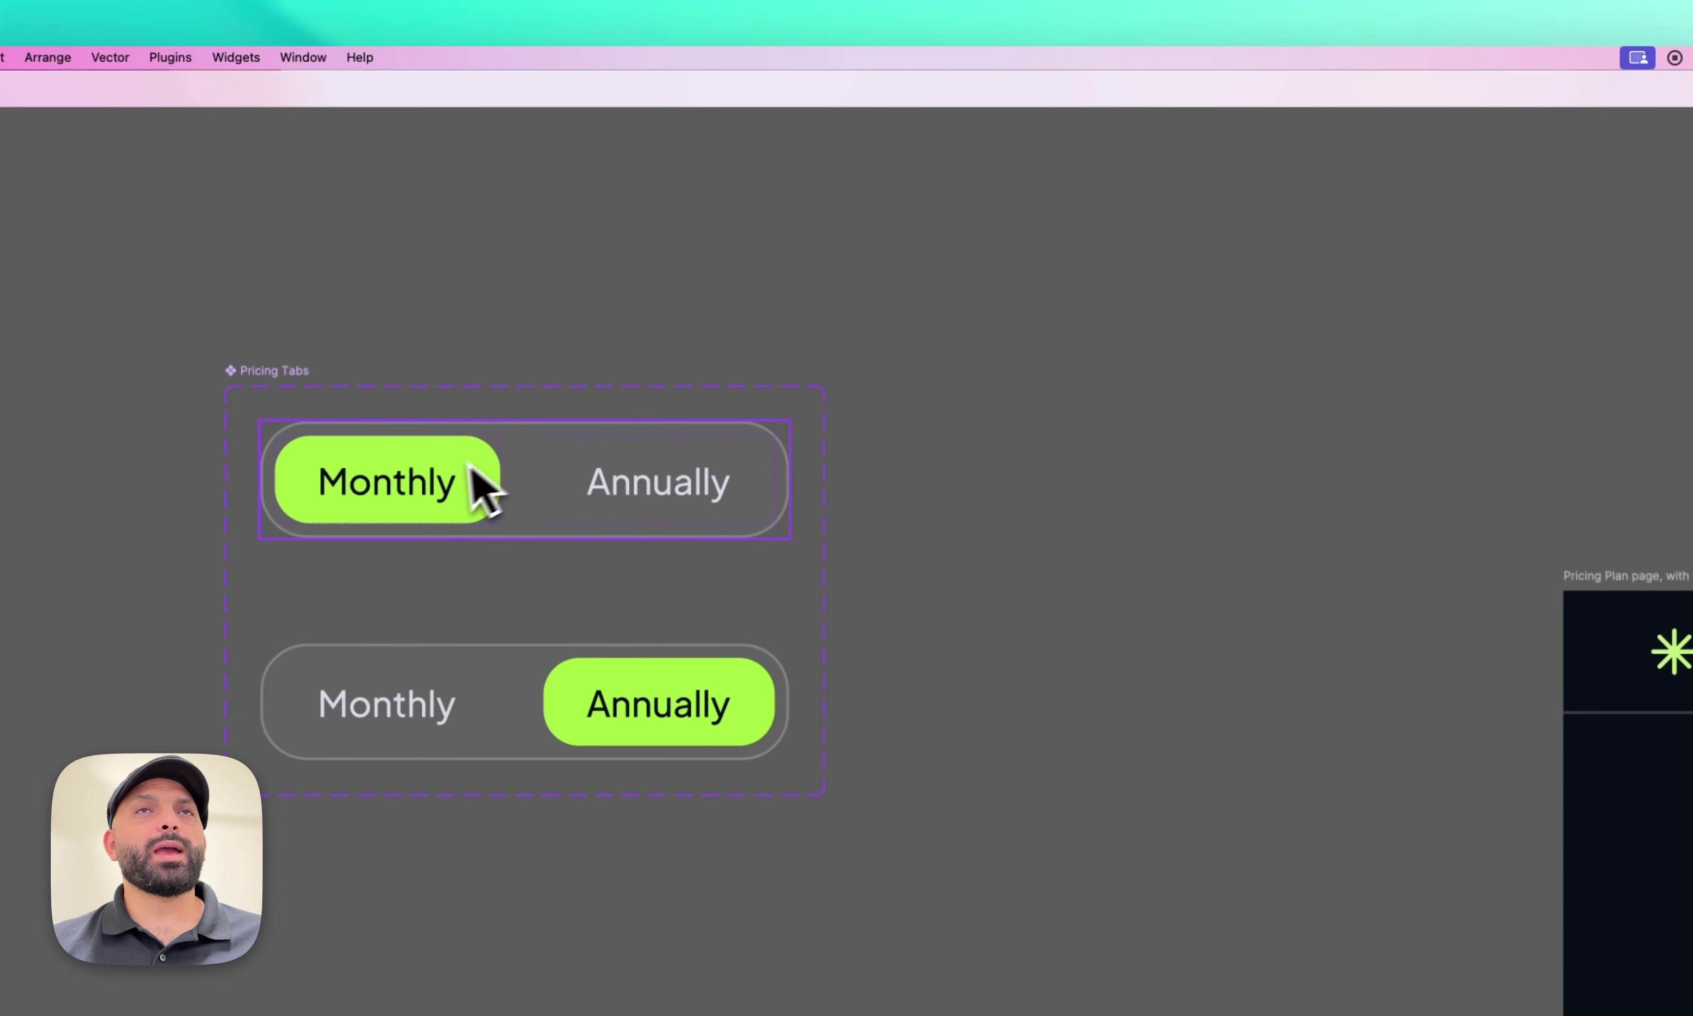
- Make an instance of the Monthly Pricing Tabs variant and replace the static tabs on the Pricing Plan page with it
drag(484, 484, 1164, 412)
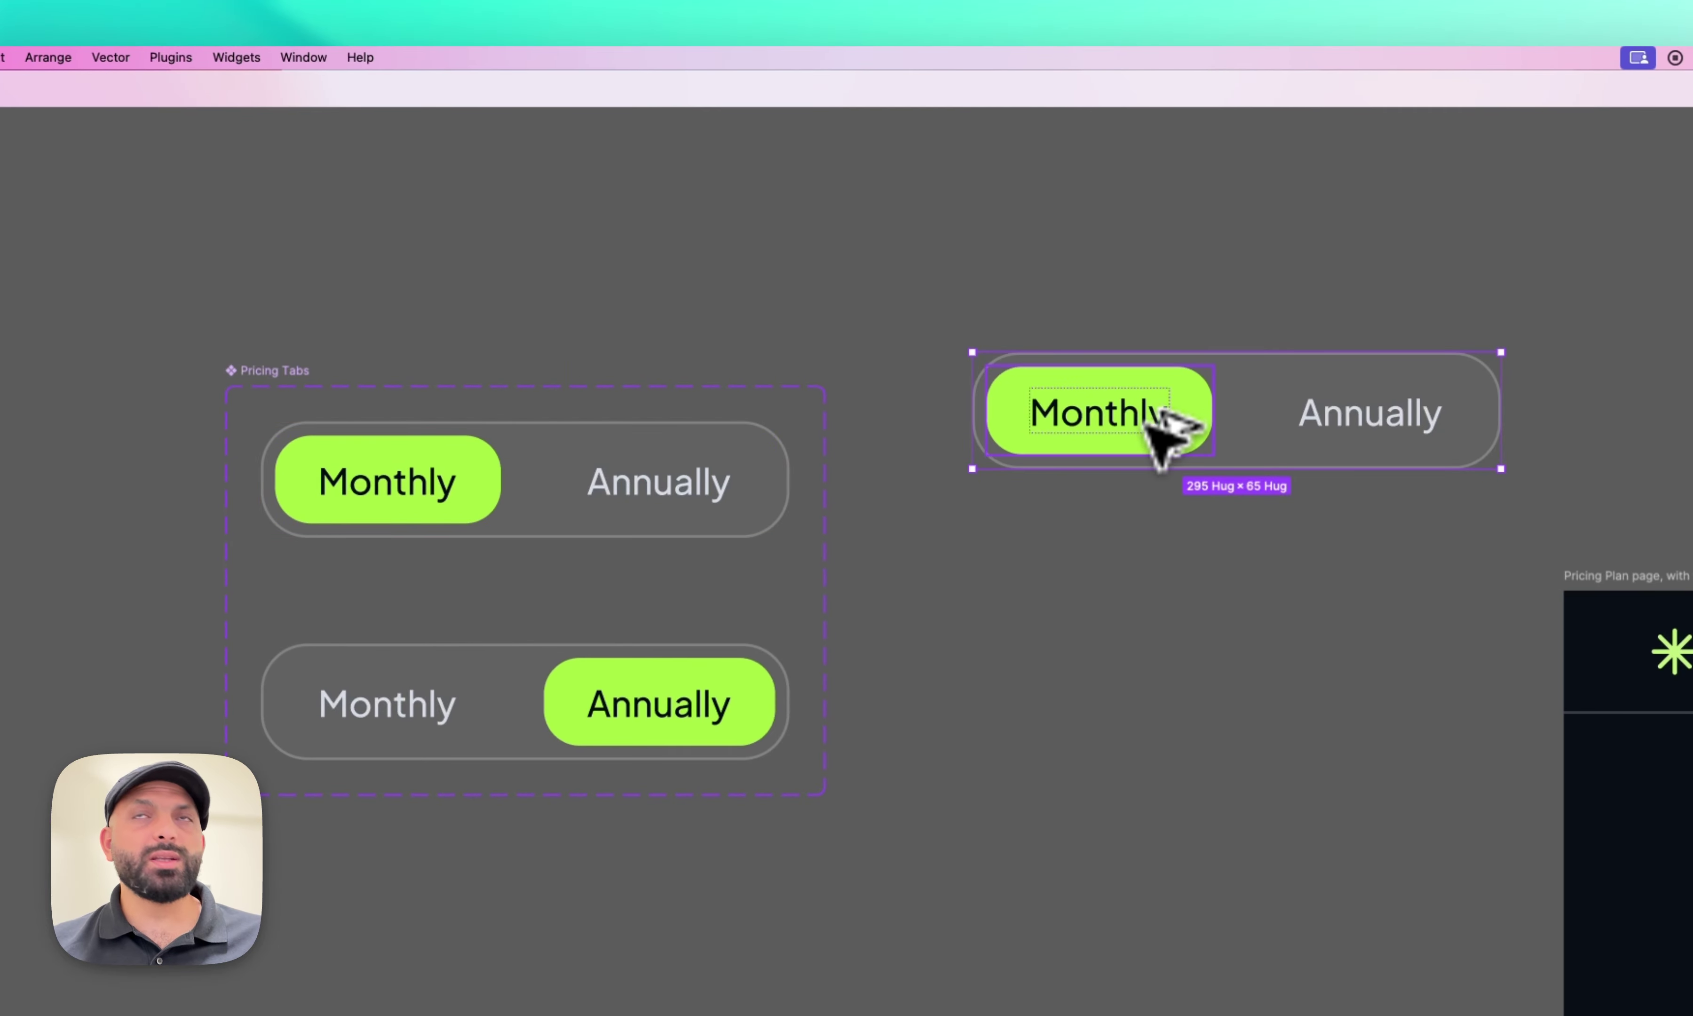
scroll(1161, 429, right, 15)
scroll(1161, 430, down, 5)
click(893, 597)
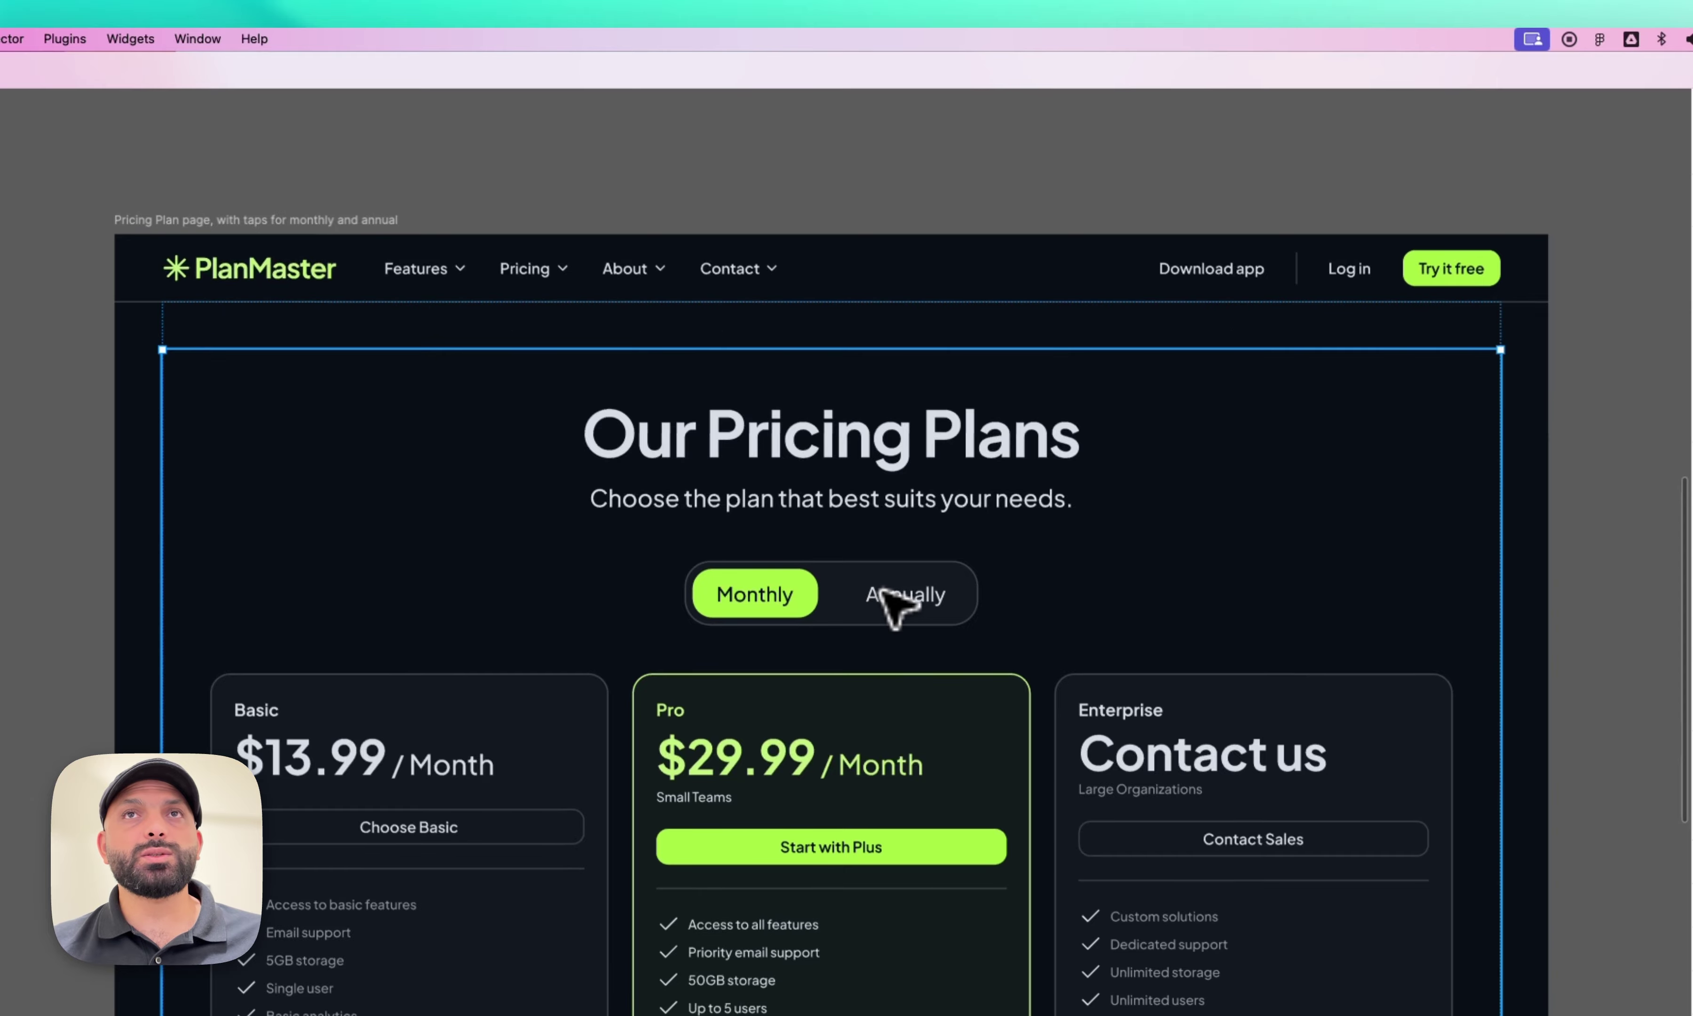
click(850, 605)
right_click(831, 597)
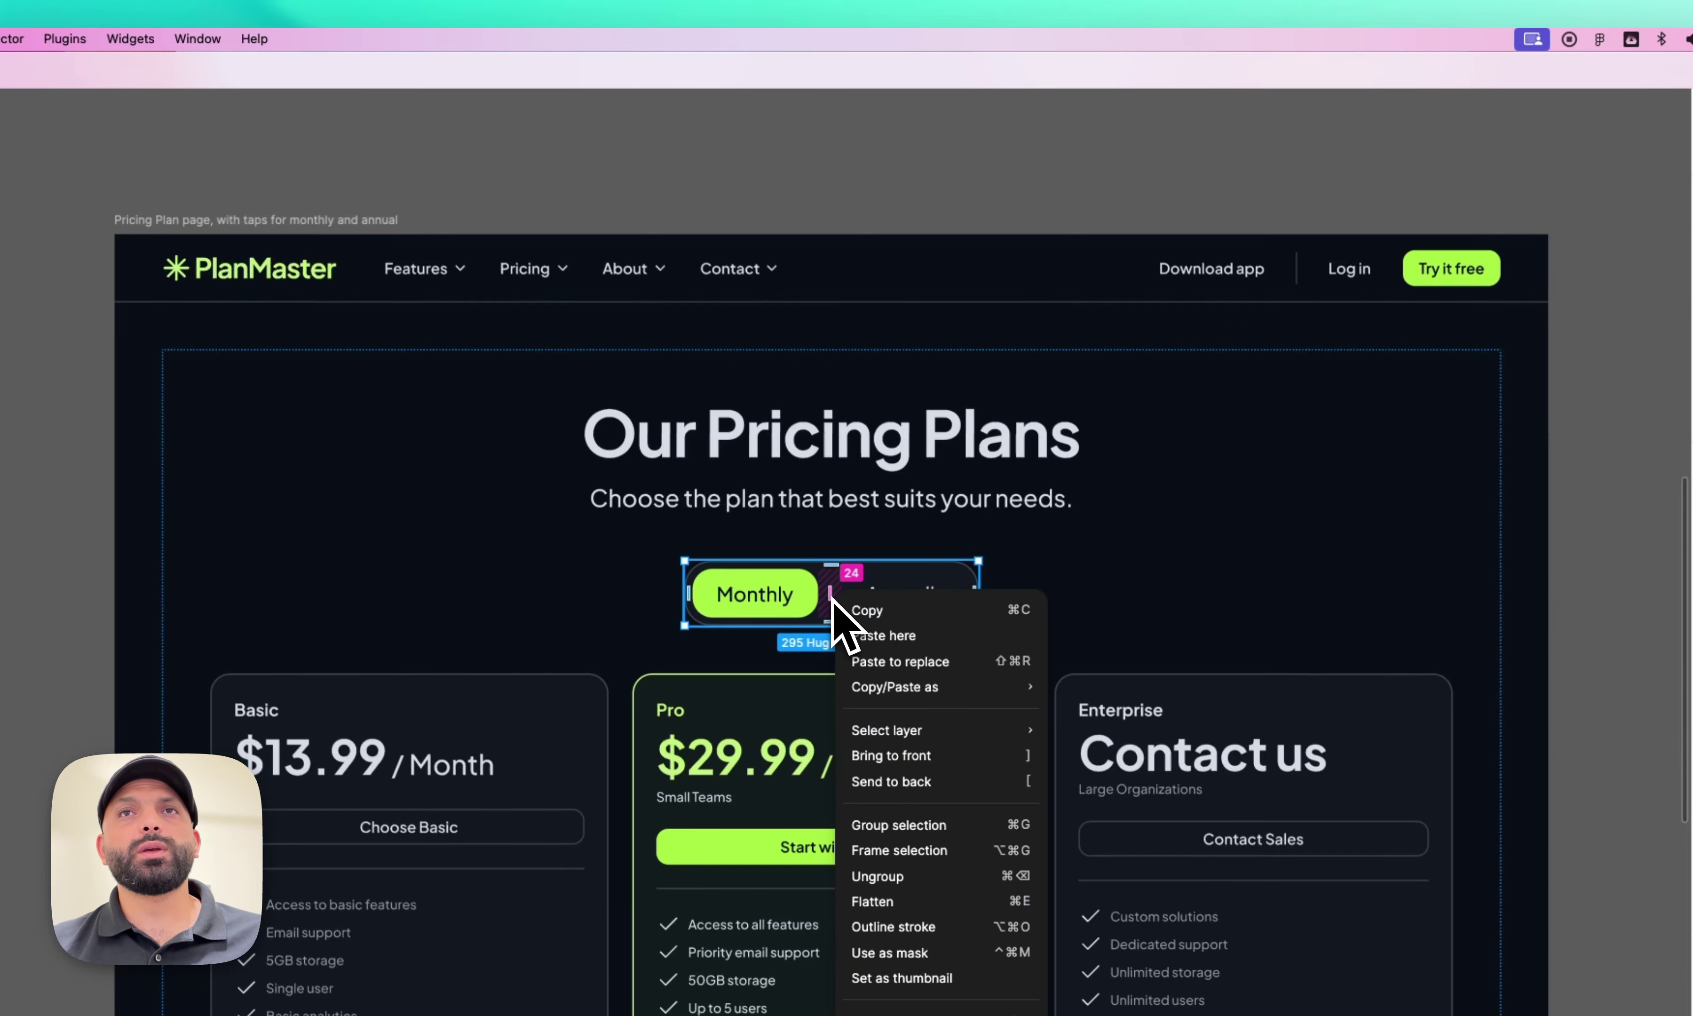
click(907, 661)
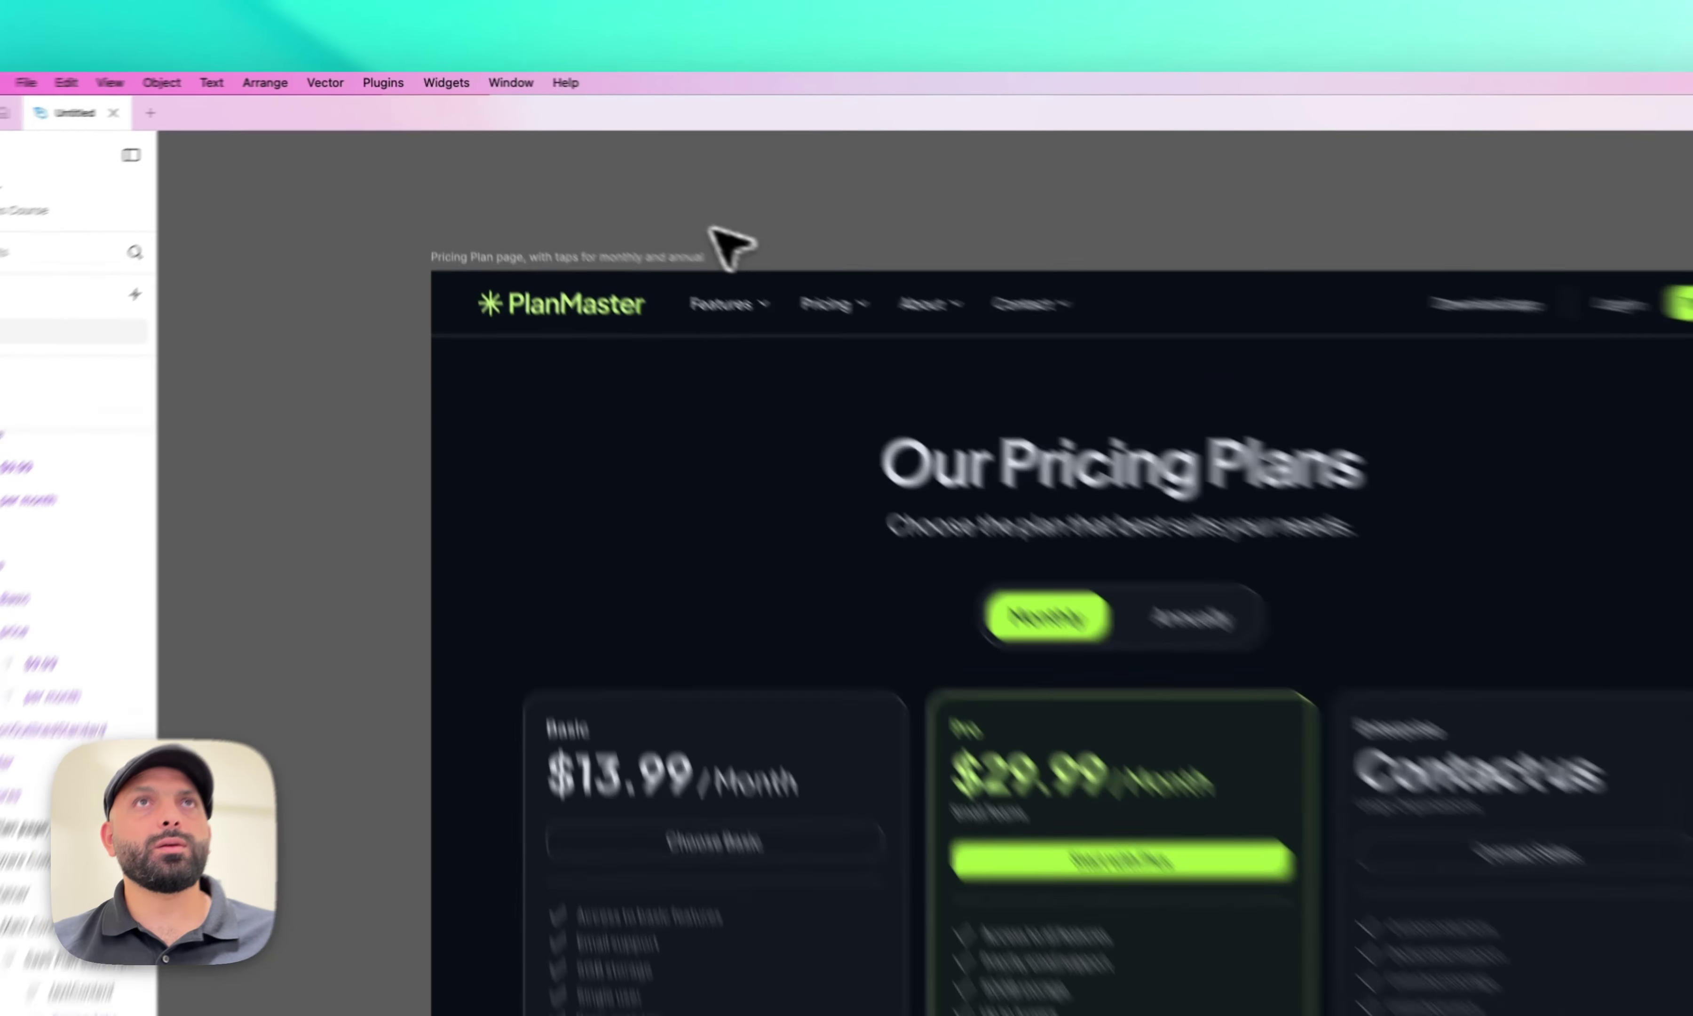
- Preview the Pricing Plan page prototype, test switching between the Monthly and Annually tabs, and close the preview
click(1549, 139)
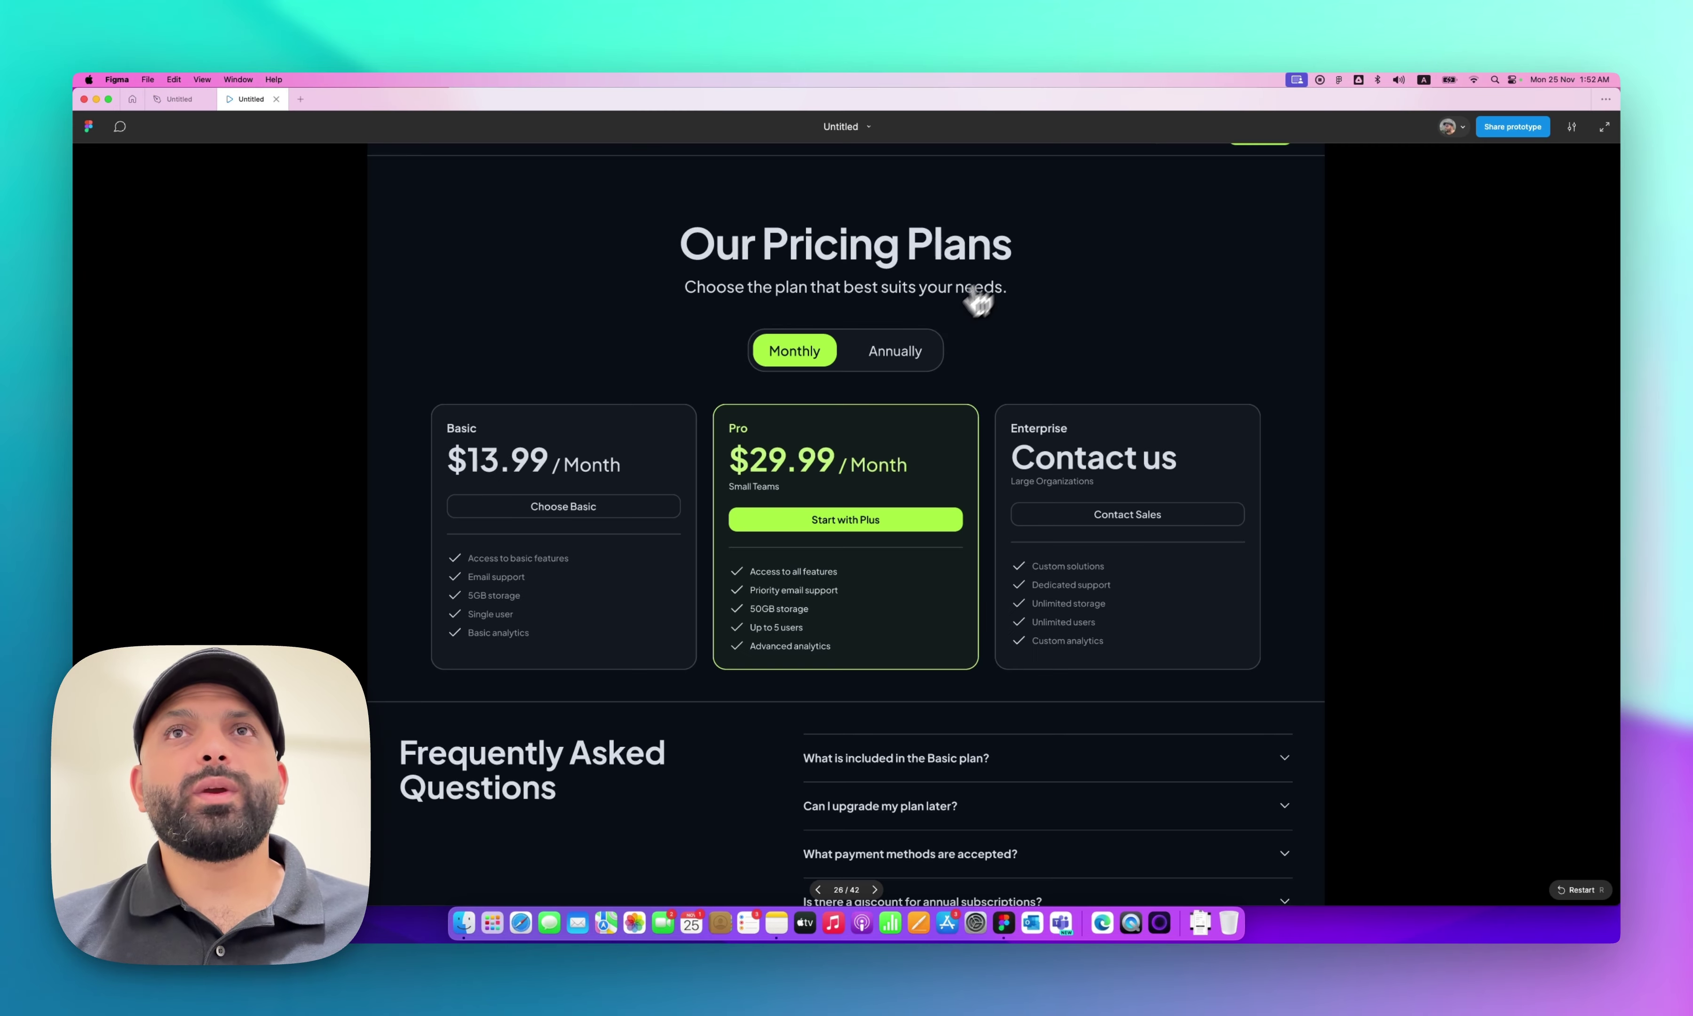
click(891, 363)
click(812, 366)
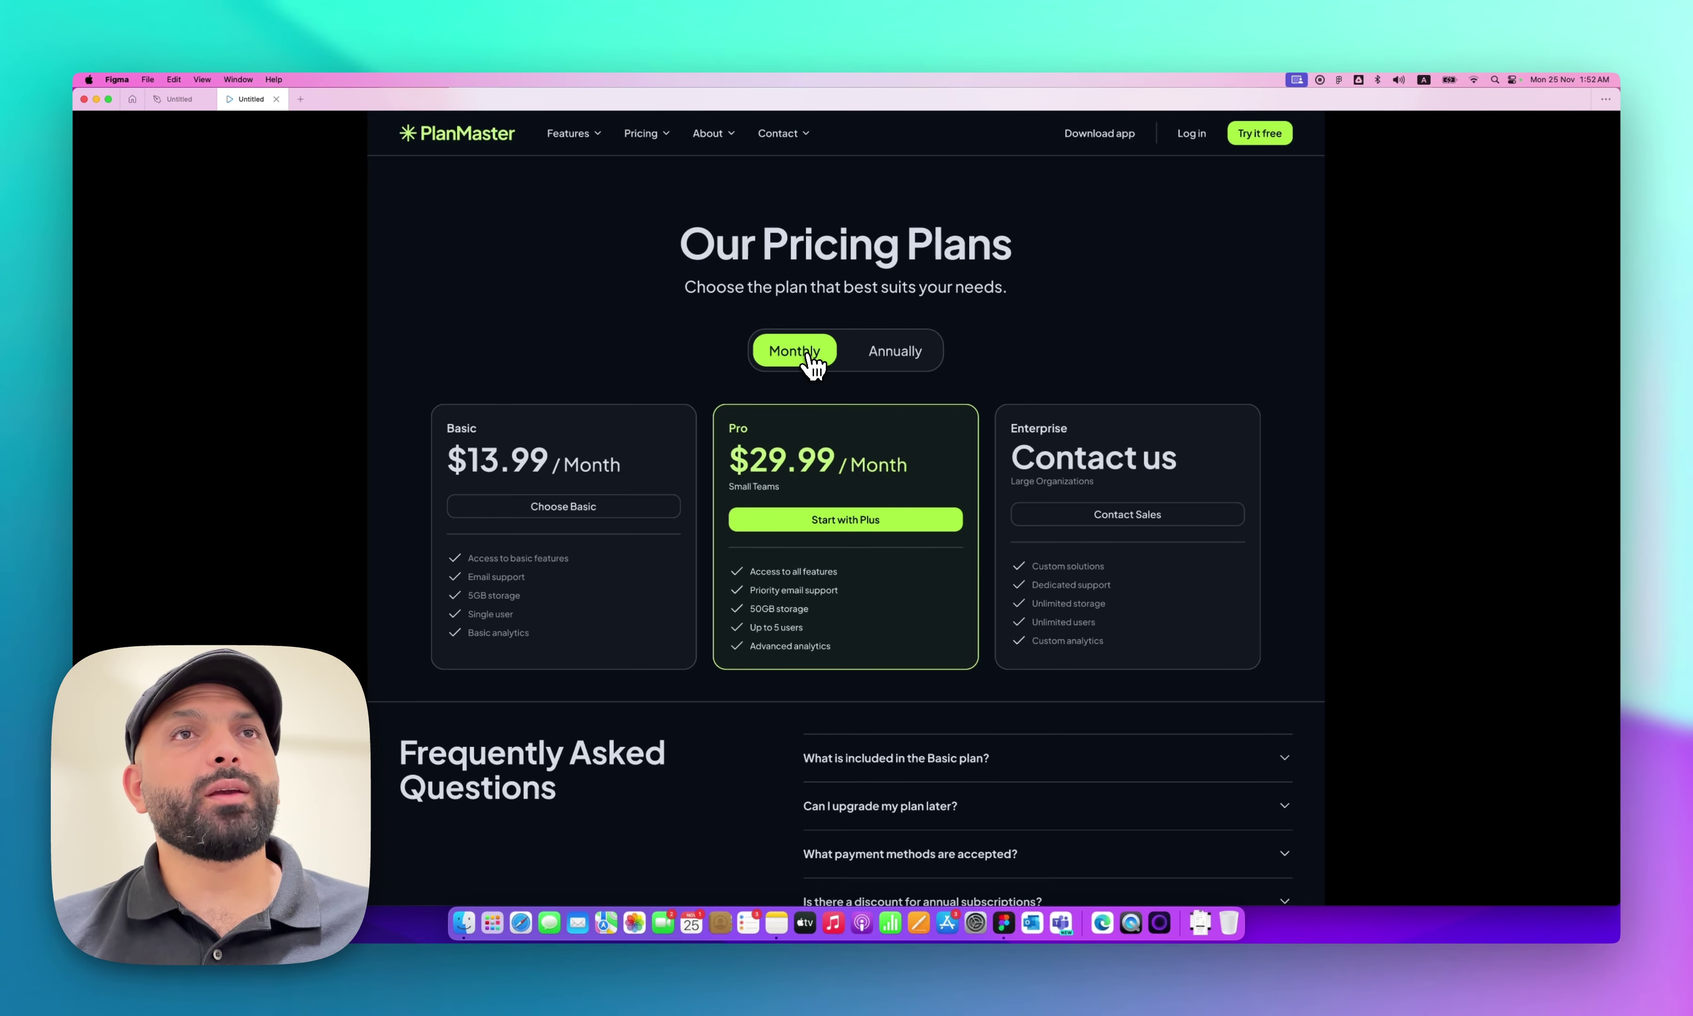
click(874, 352)
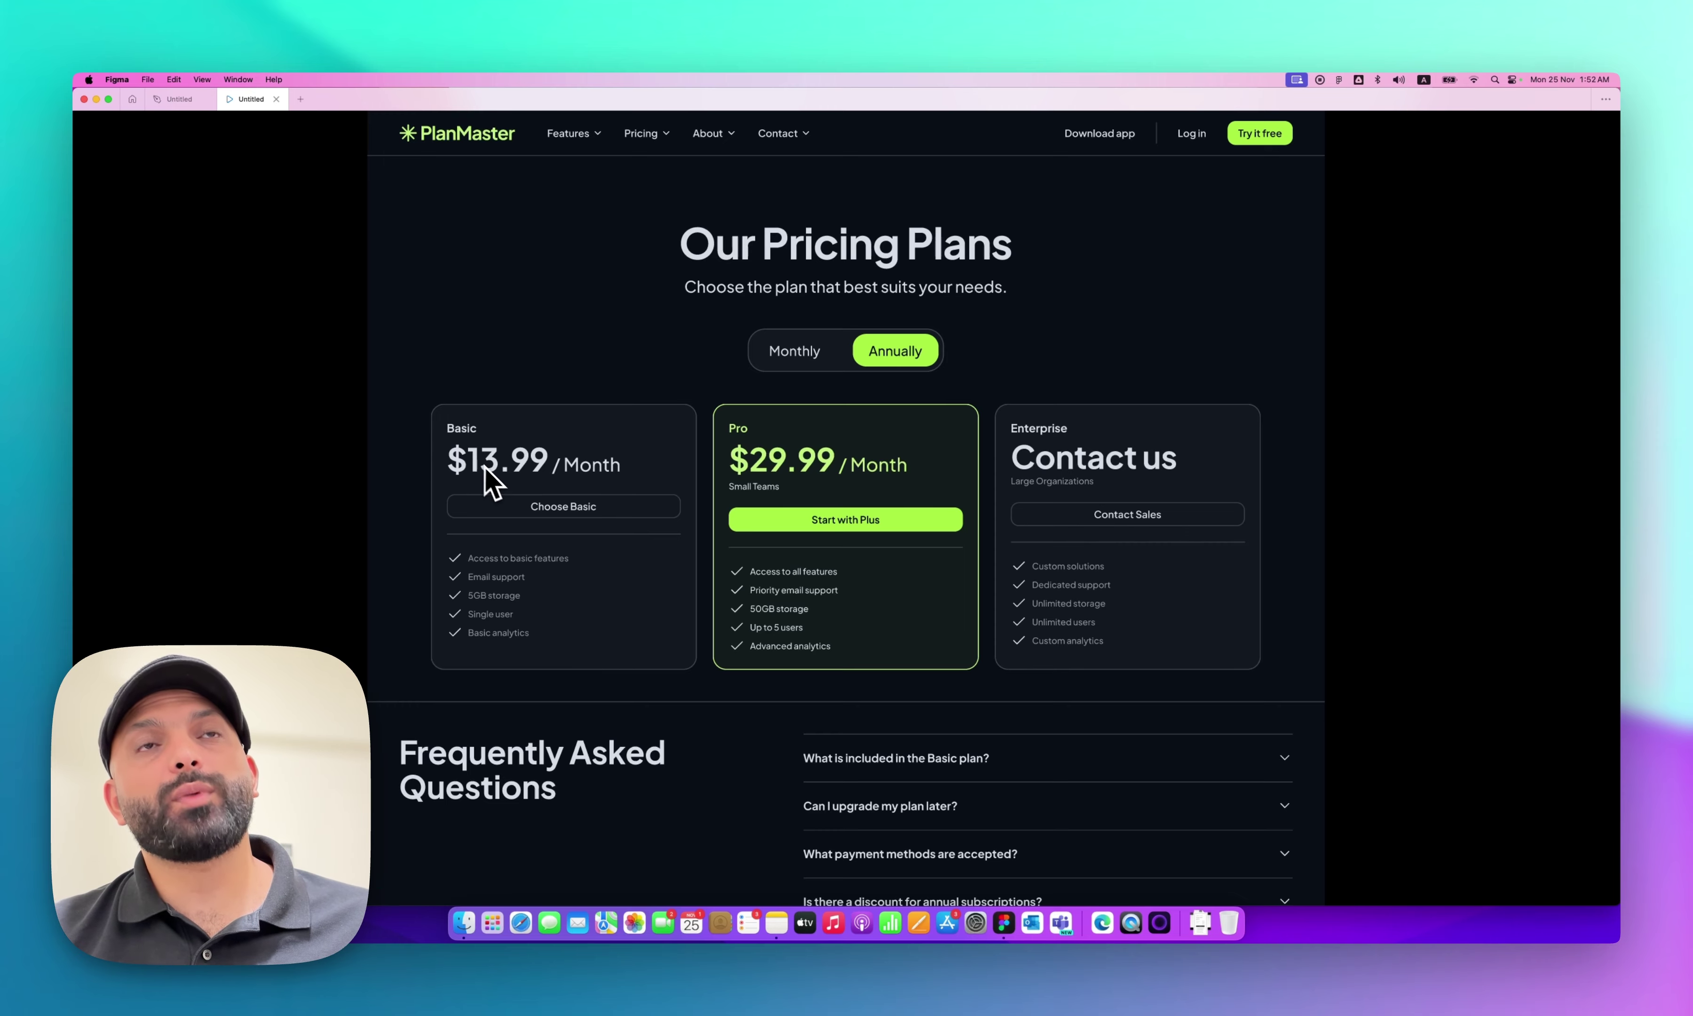
click(790, 366)
click(866, 360)
click(817, 361)
click(881, 359)
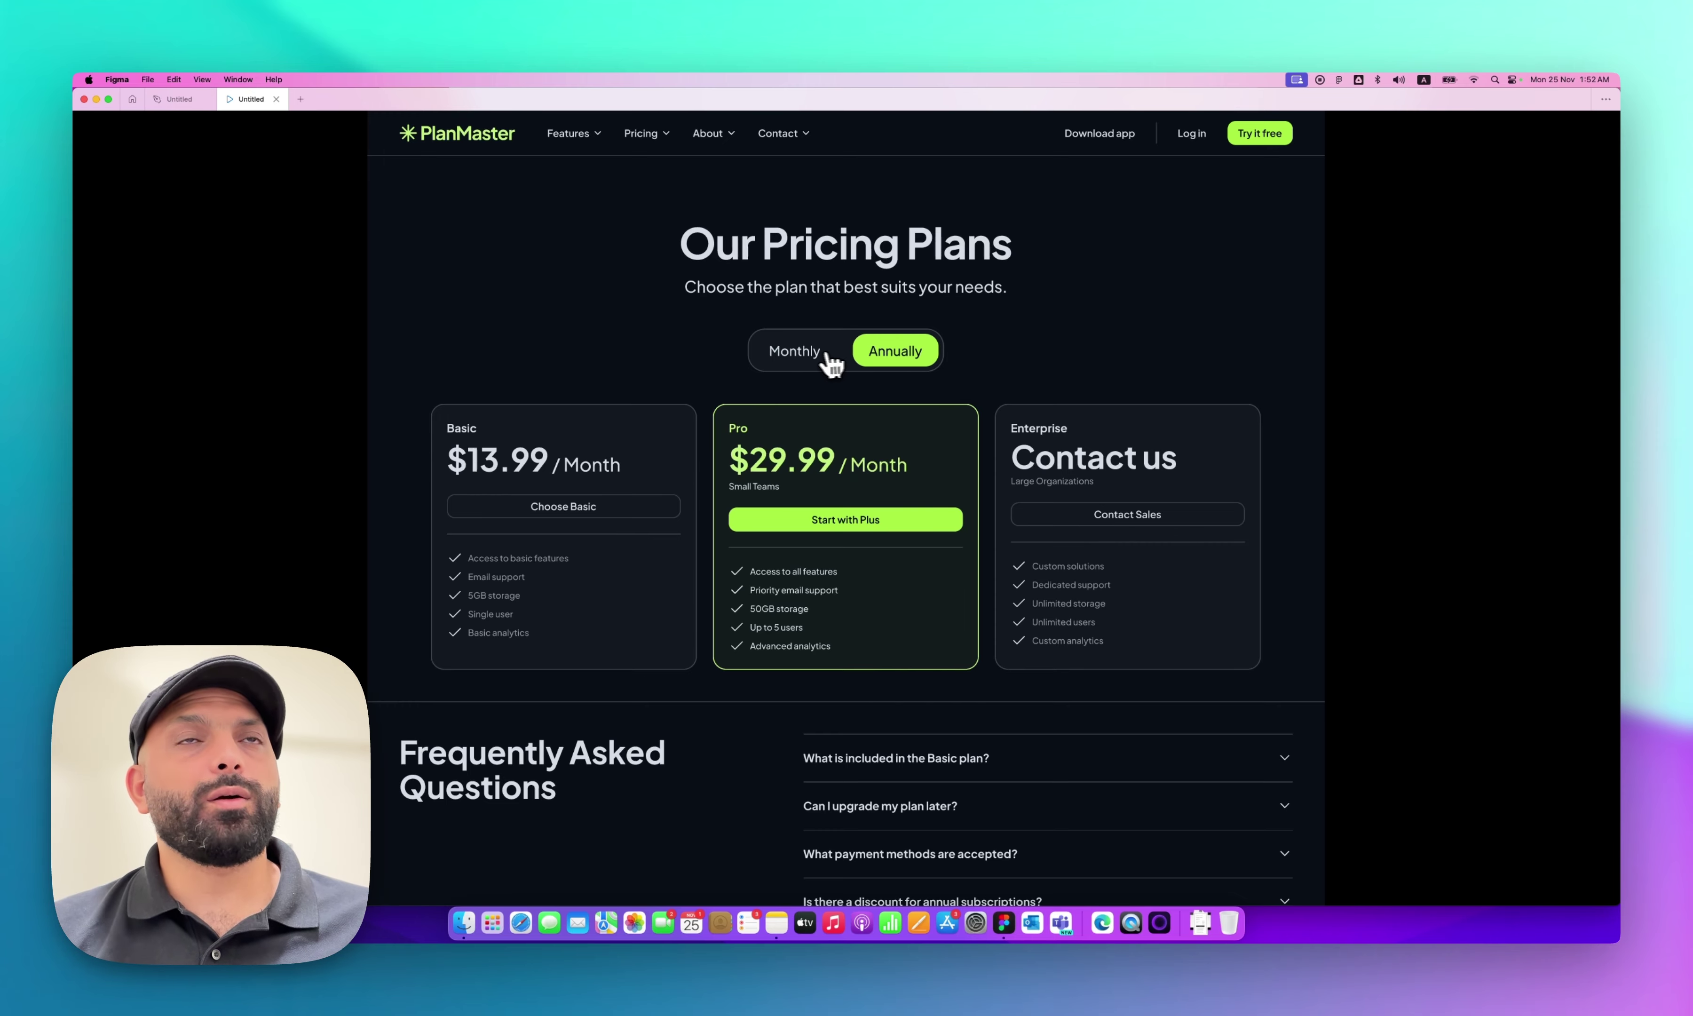
click(821, 362)
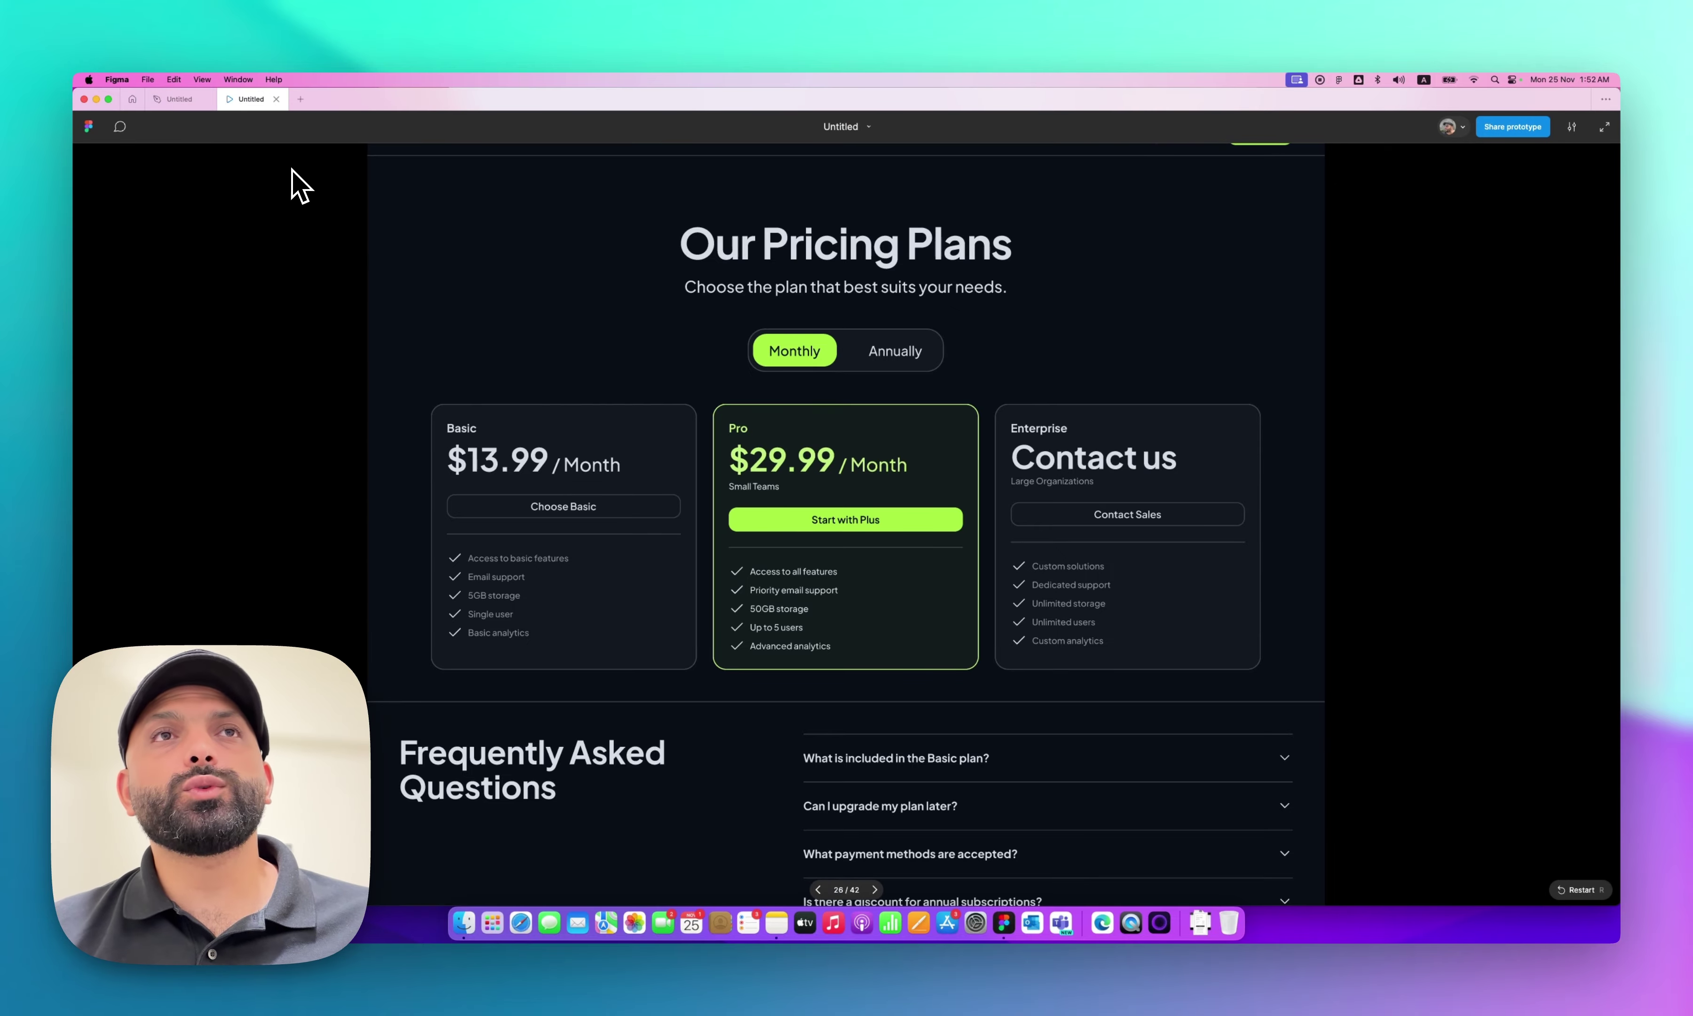
click(275, 99)
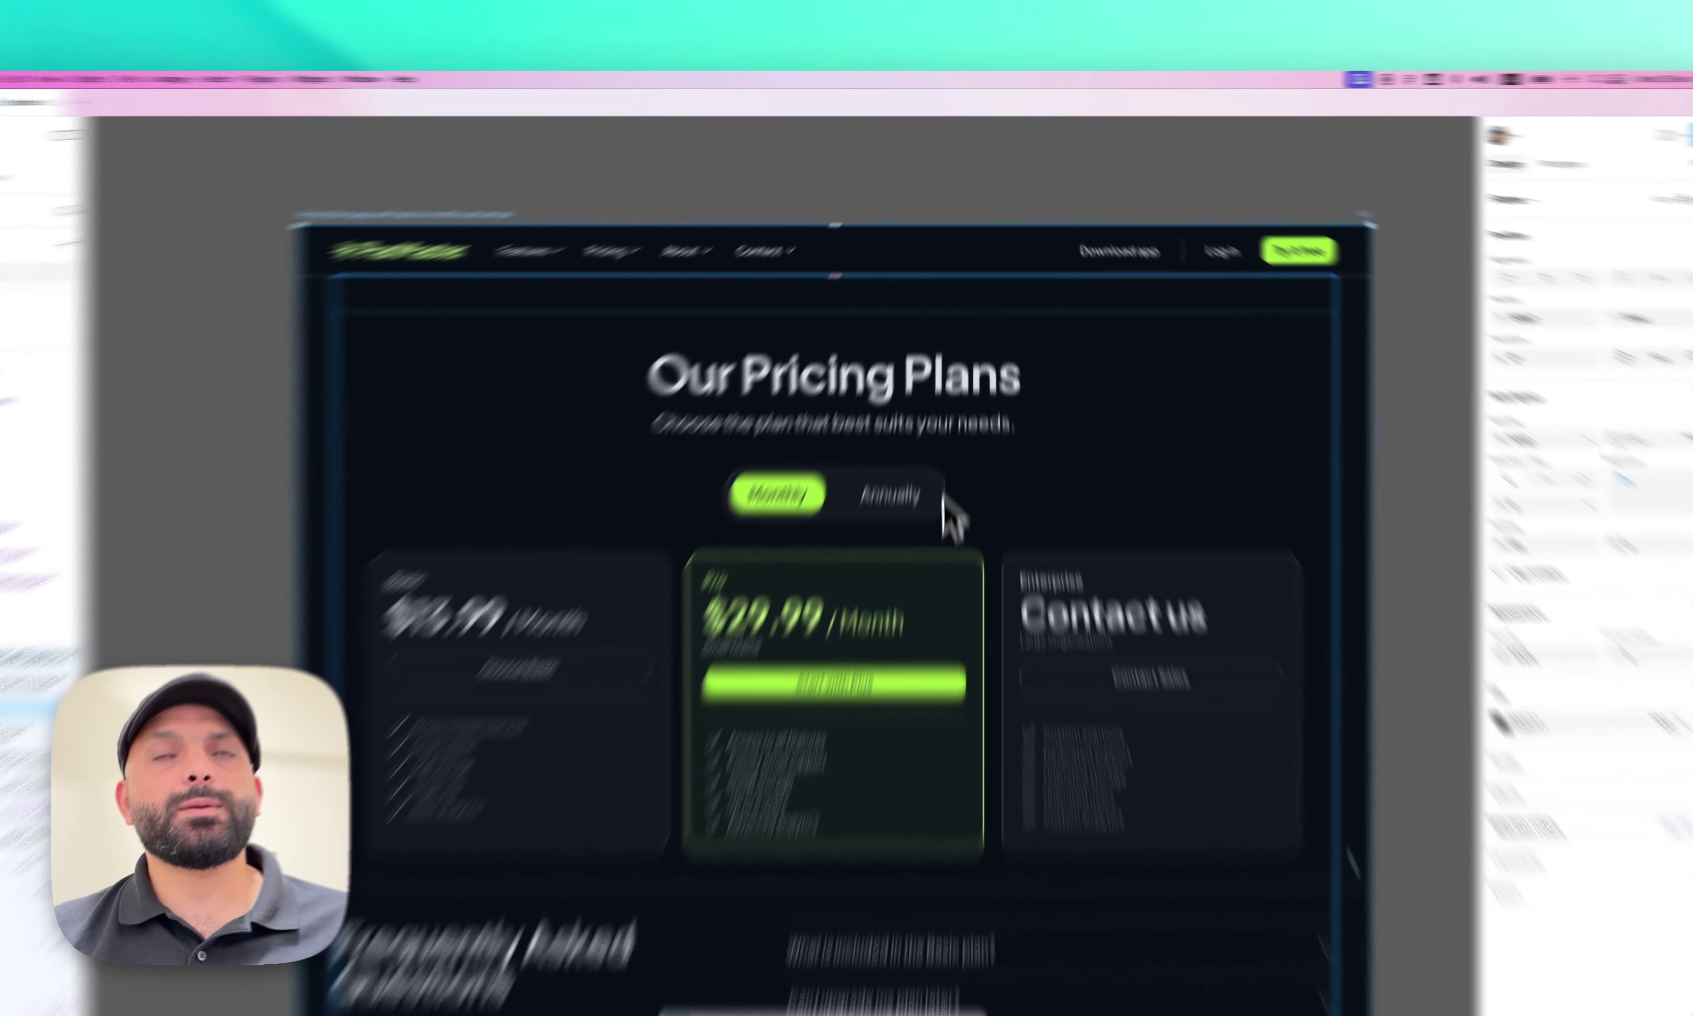
- Add a Set variable action to the on-click interaction of the Annually tab in the Monthly variant of Pricing Tabs
scroll(957, 437, left, 10)
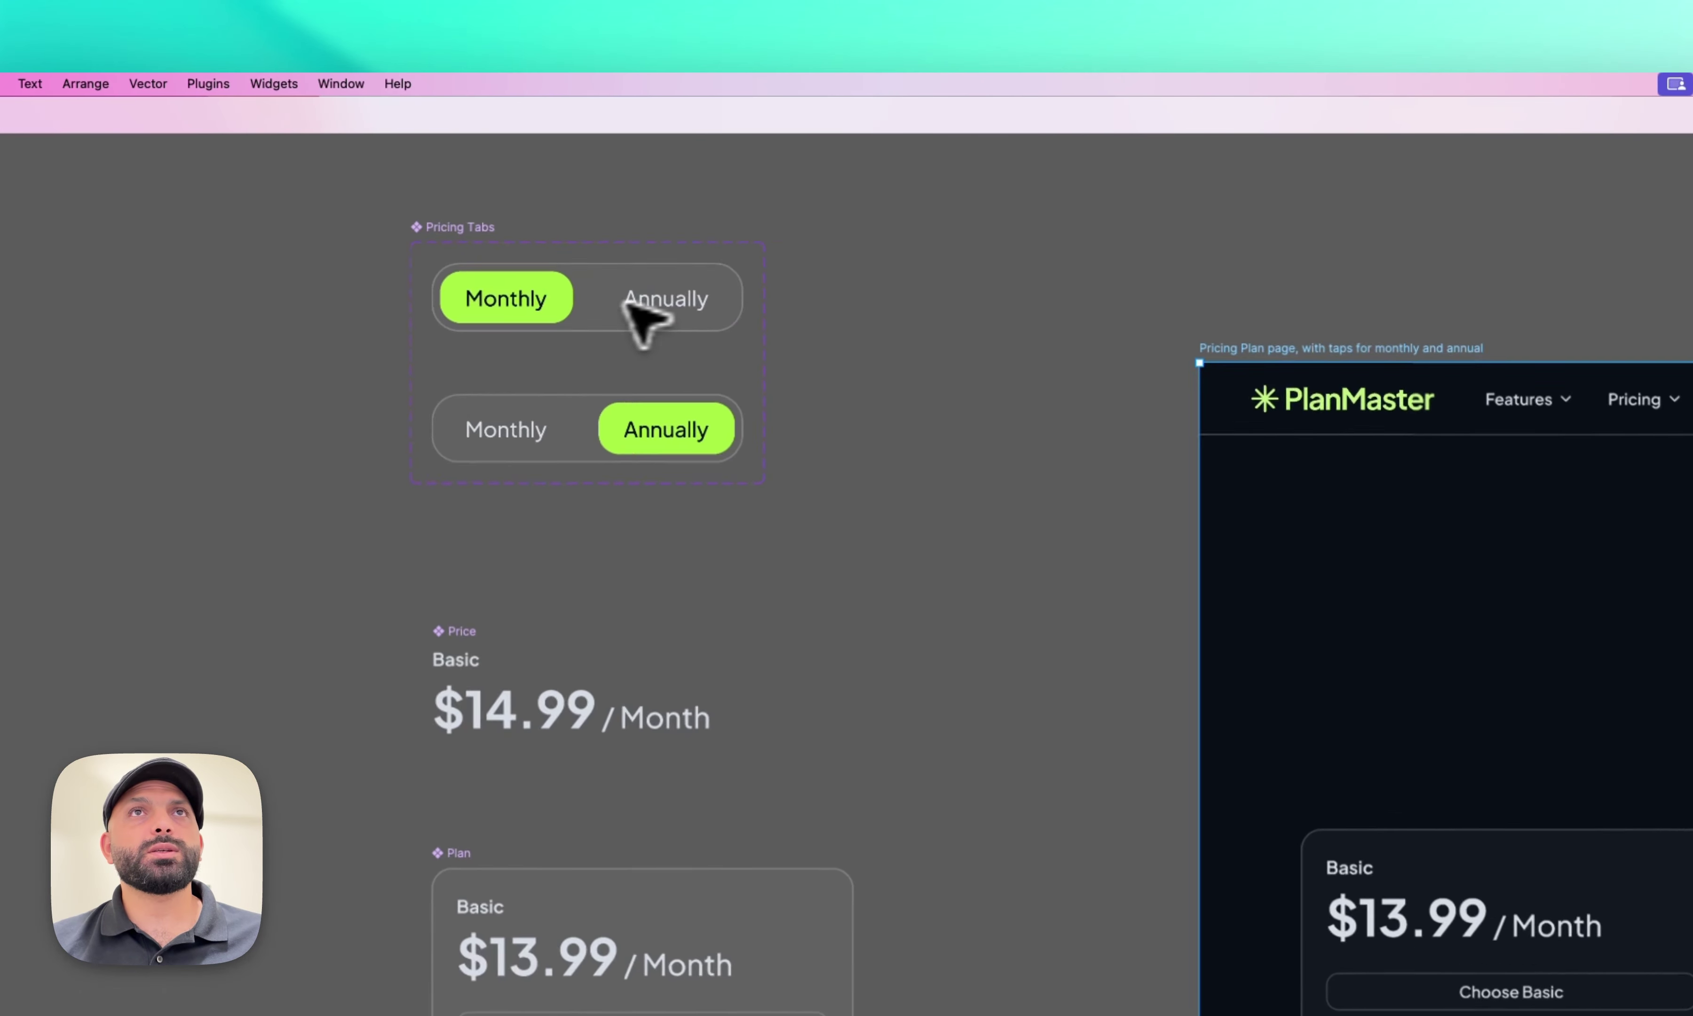
click(459, 306)
scroll(460, 306, up, 5)
click(676, 381)
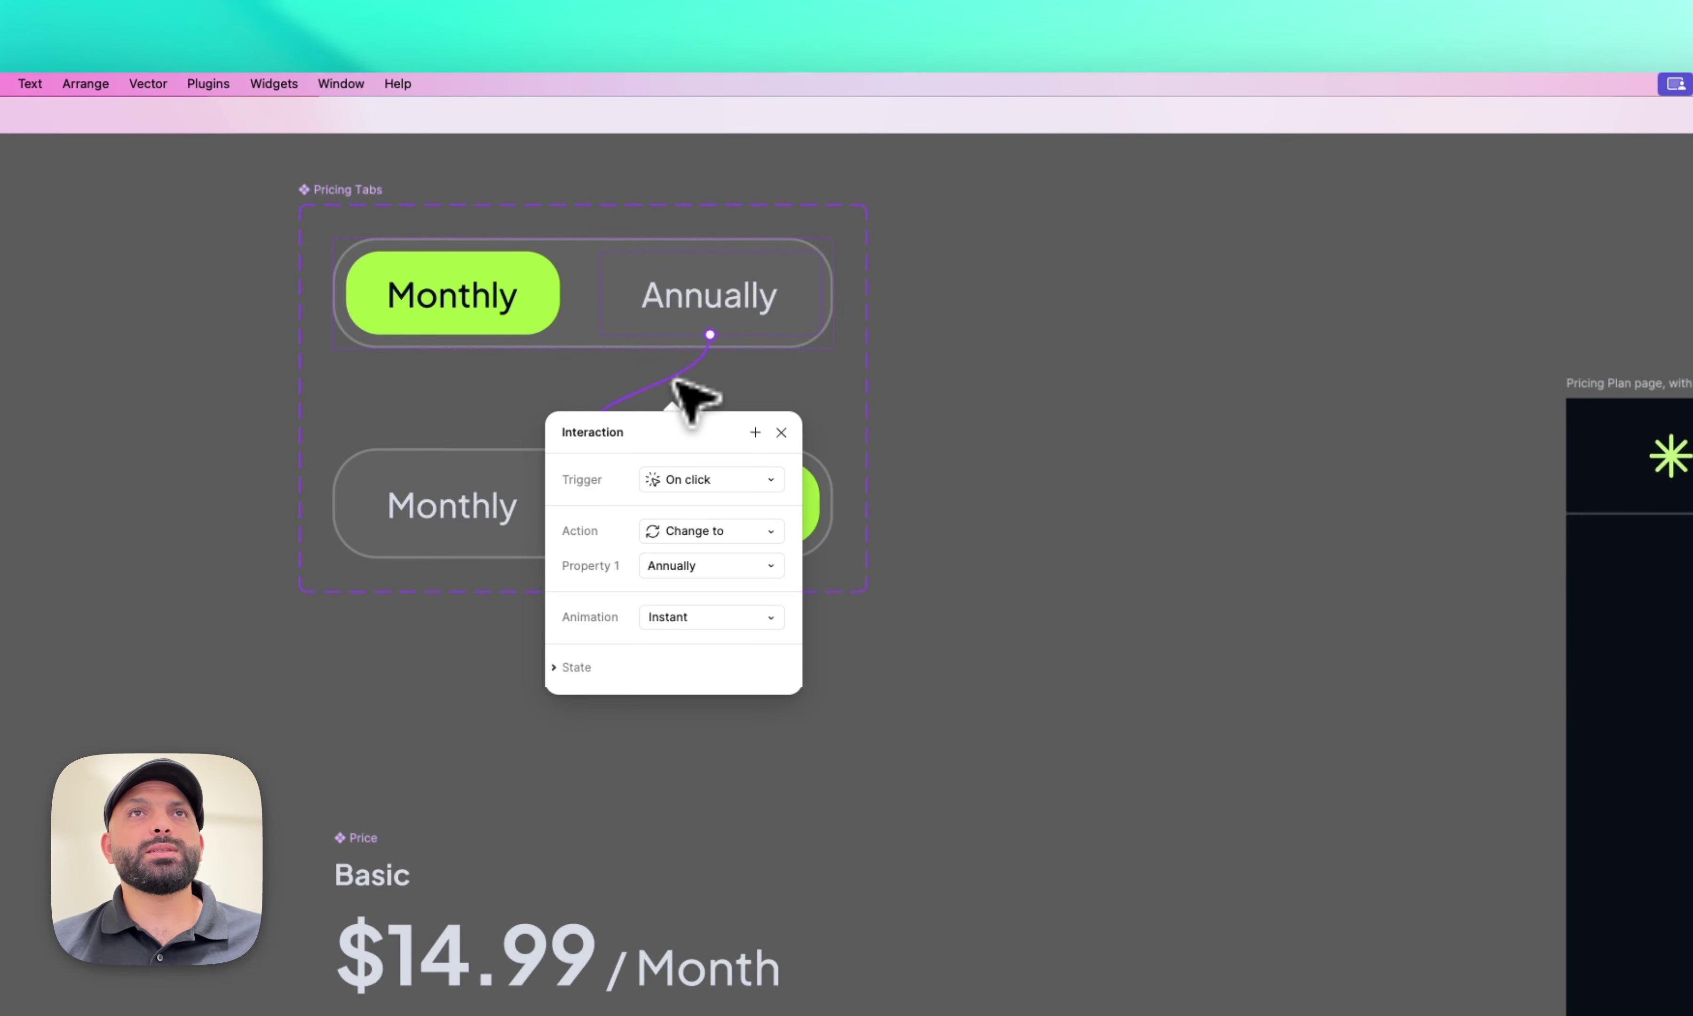
drag(675, 435, 1085, 308)
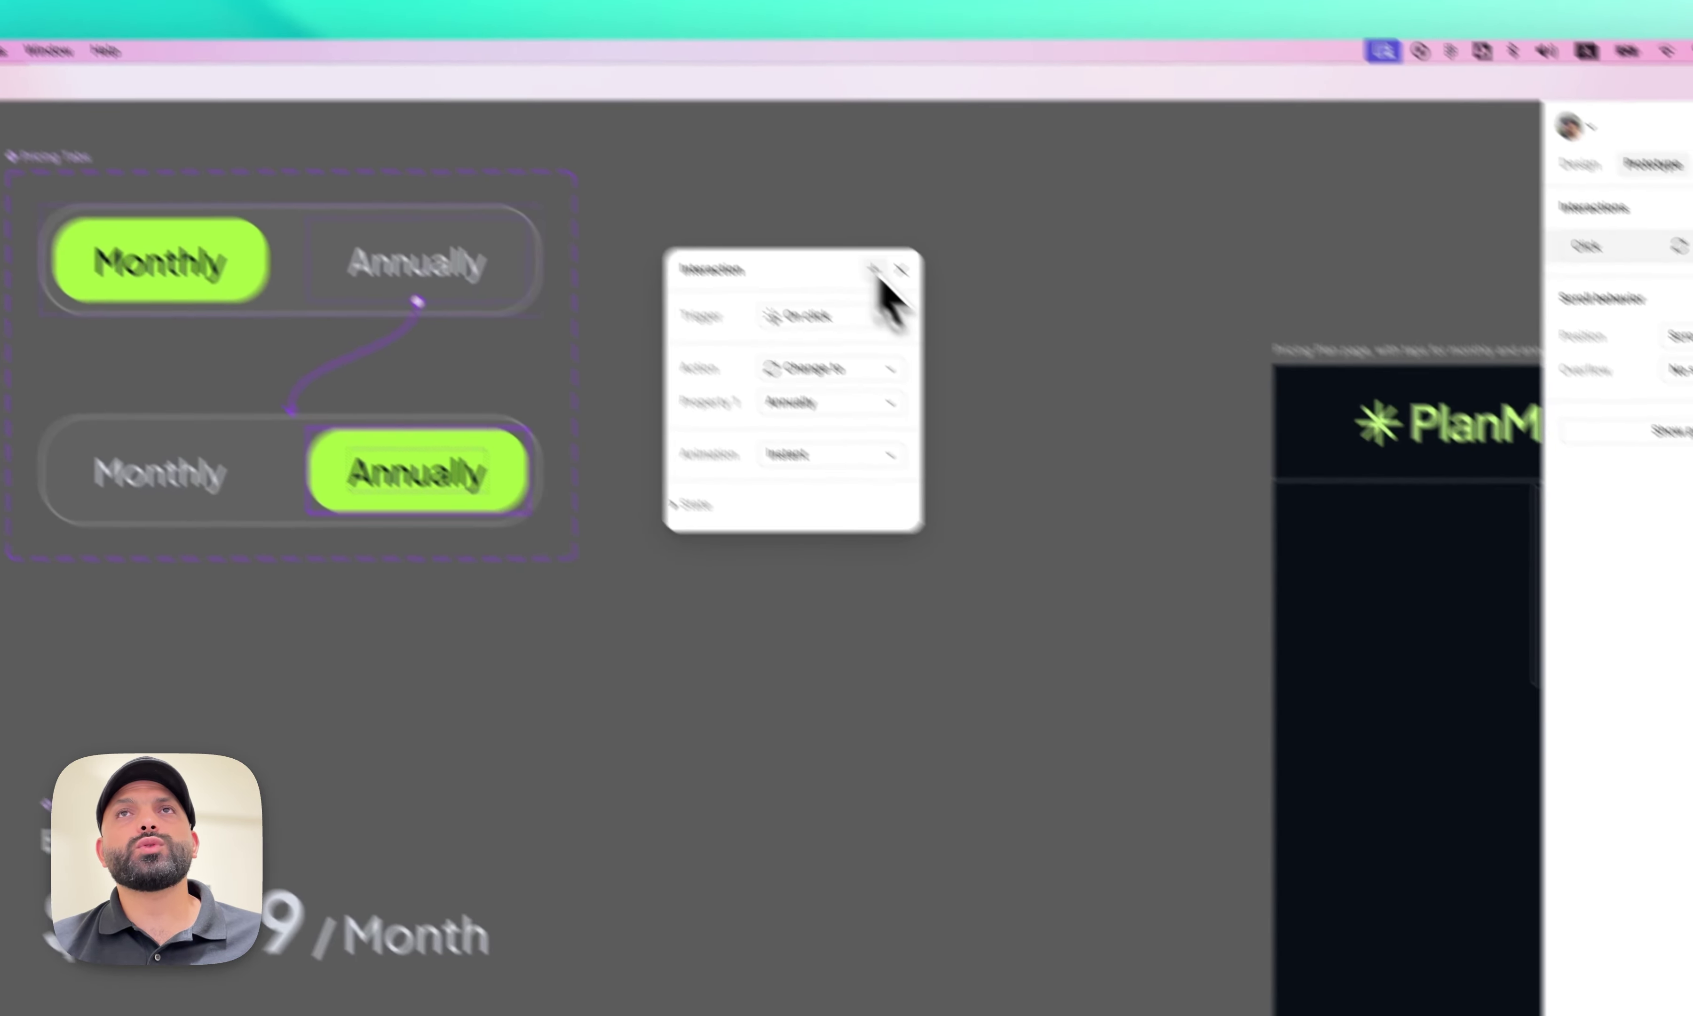
click(1179, 401)
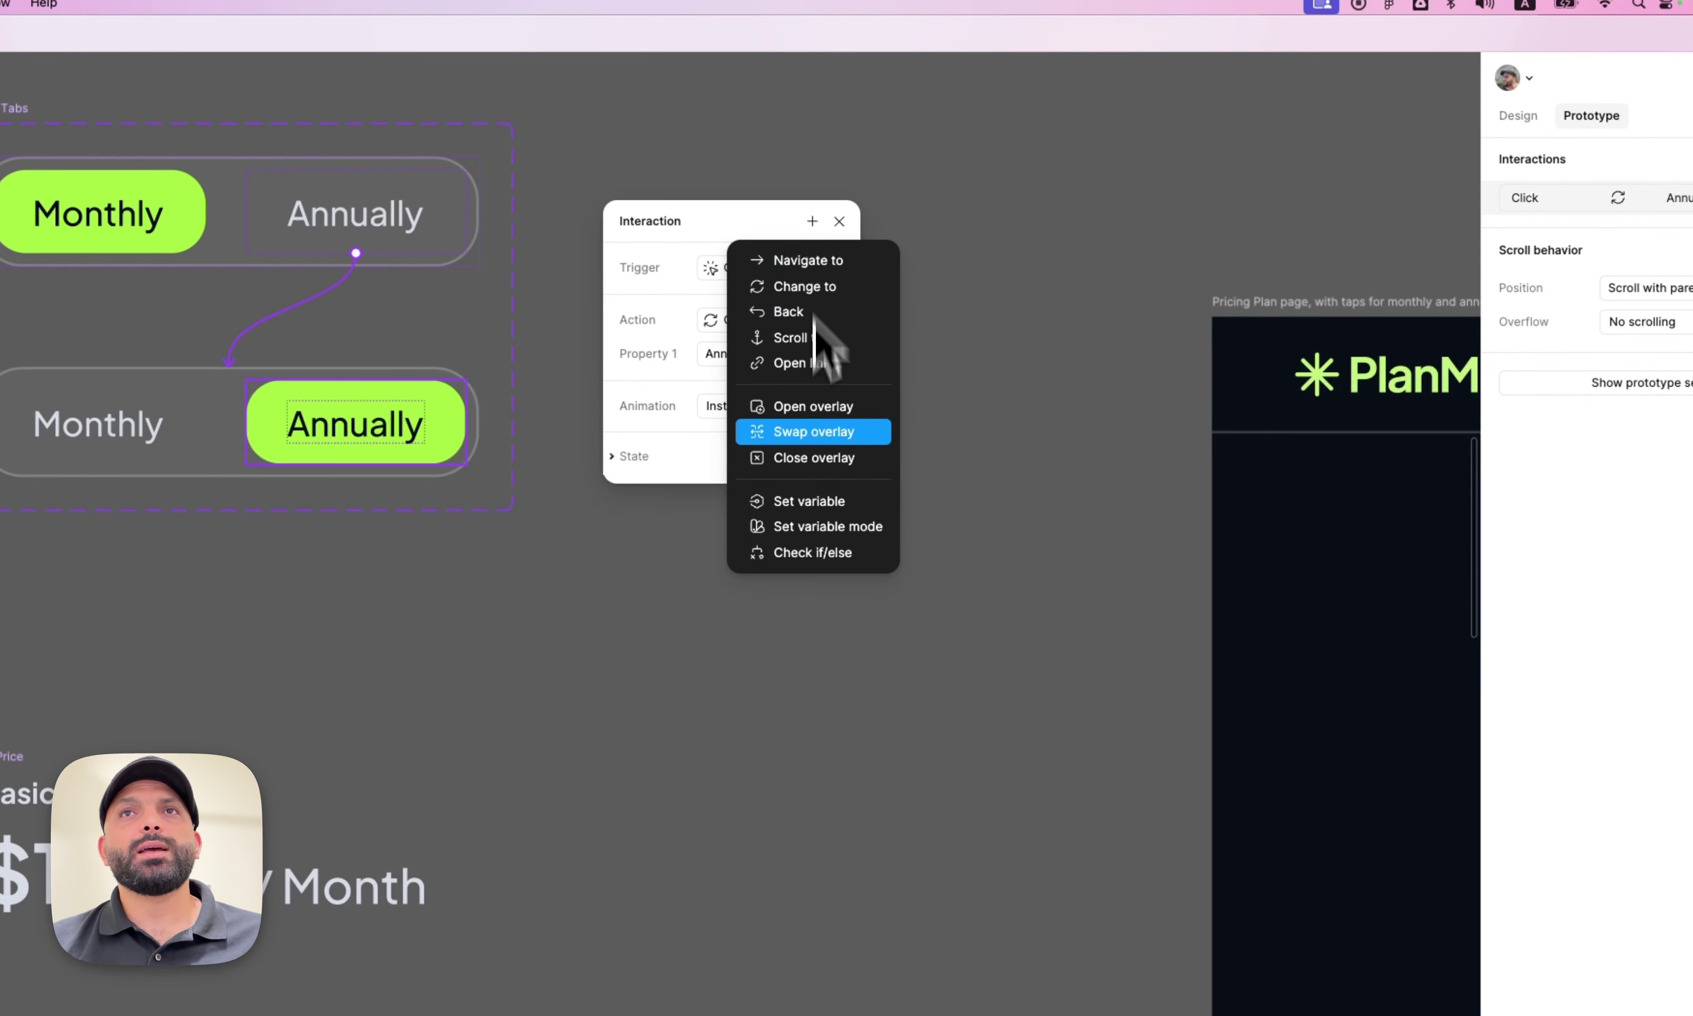
click(810, 501)
- Target the Basic/Price variable in the new action, set its value to "$9.99" and close the interaction settings
scroll(979, 543, down, 3)
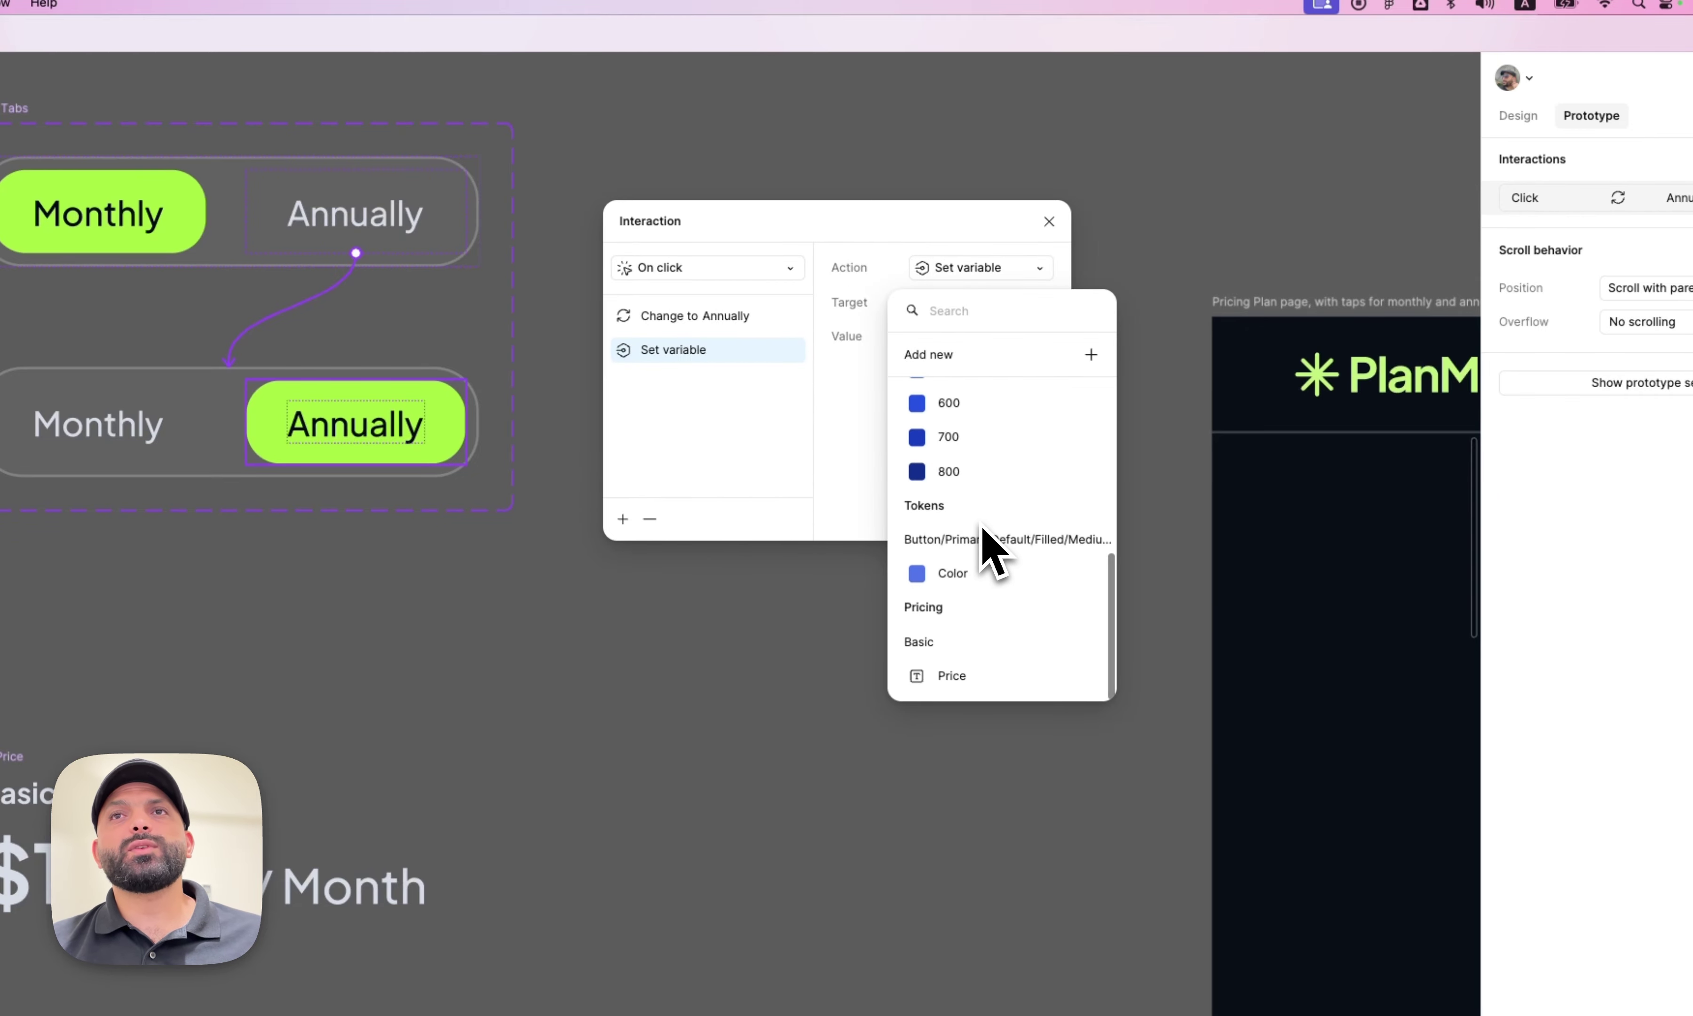
click(953, 675)
text(")
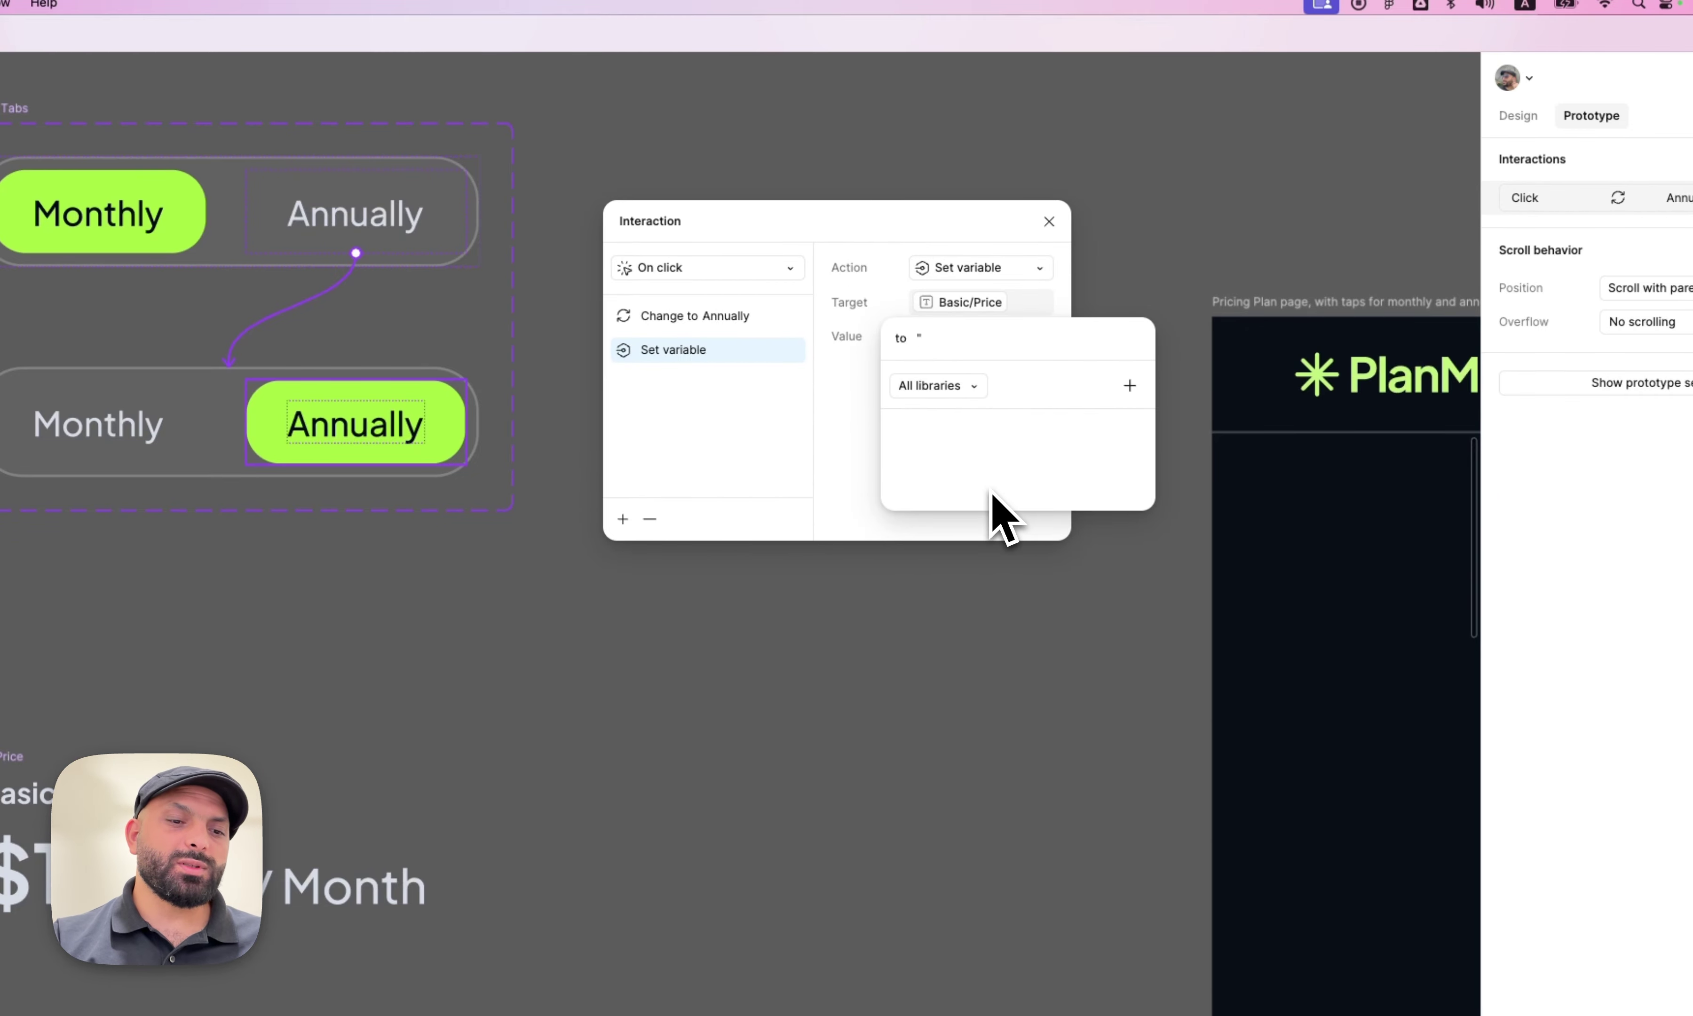
text(9.99)
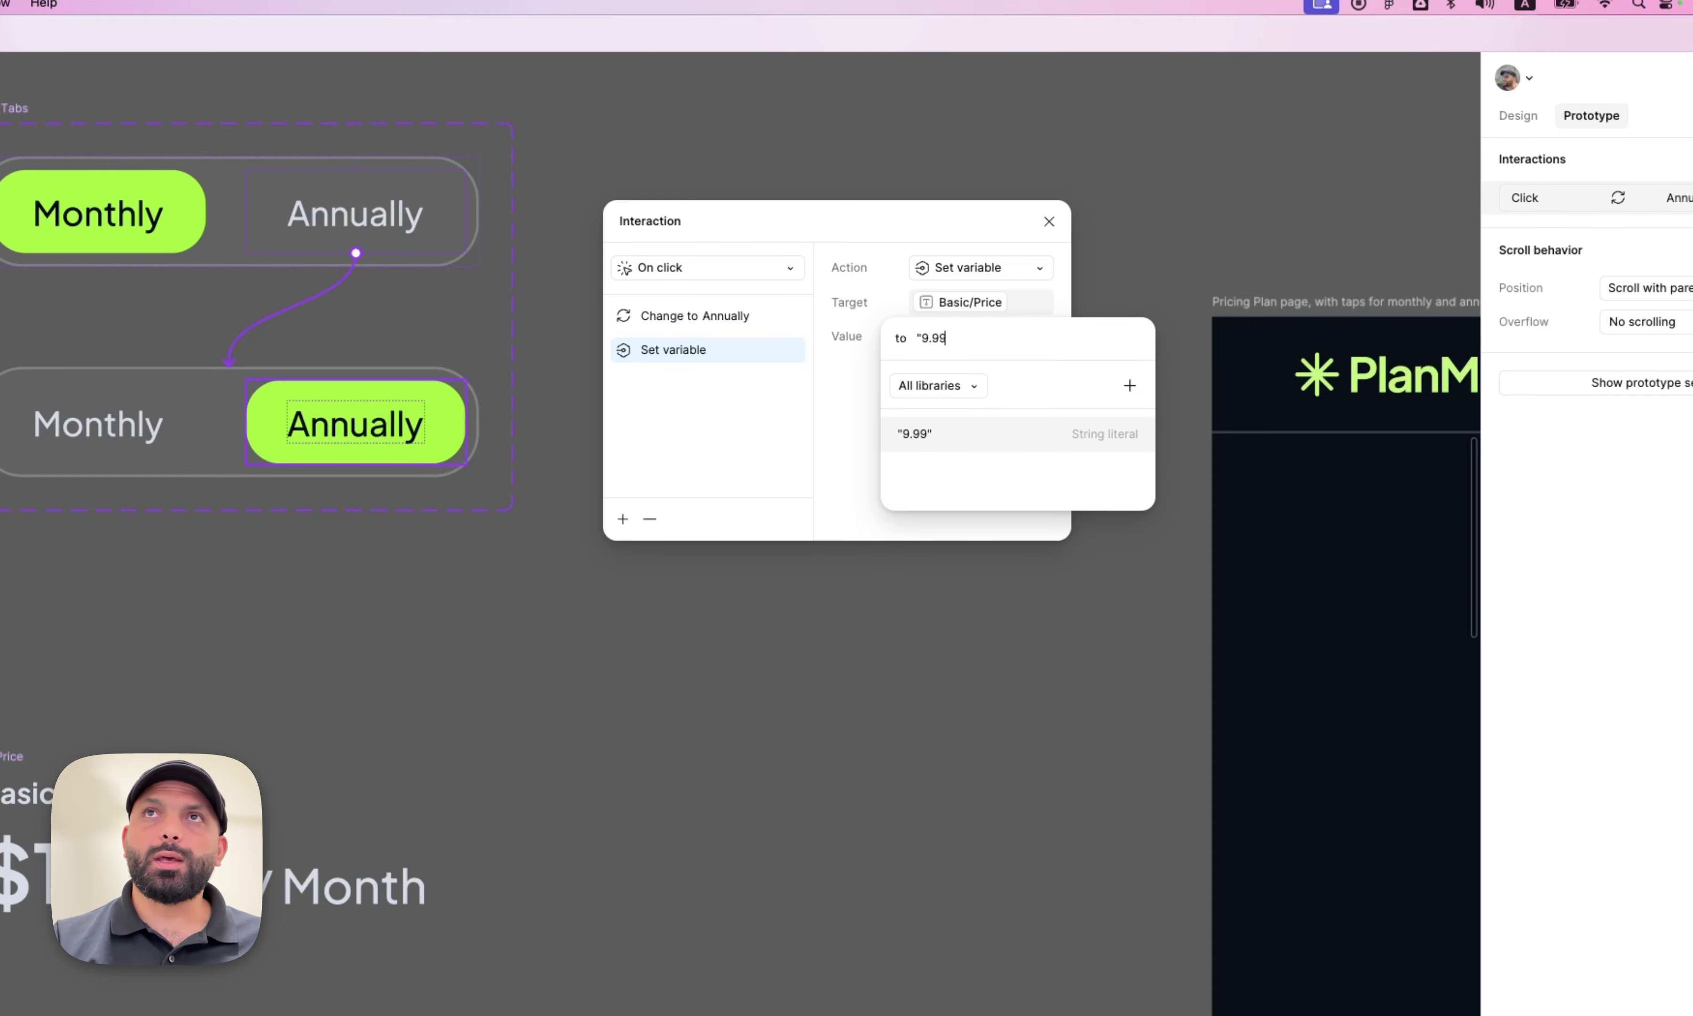
text(")
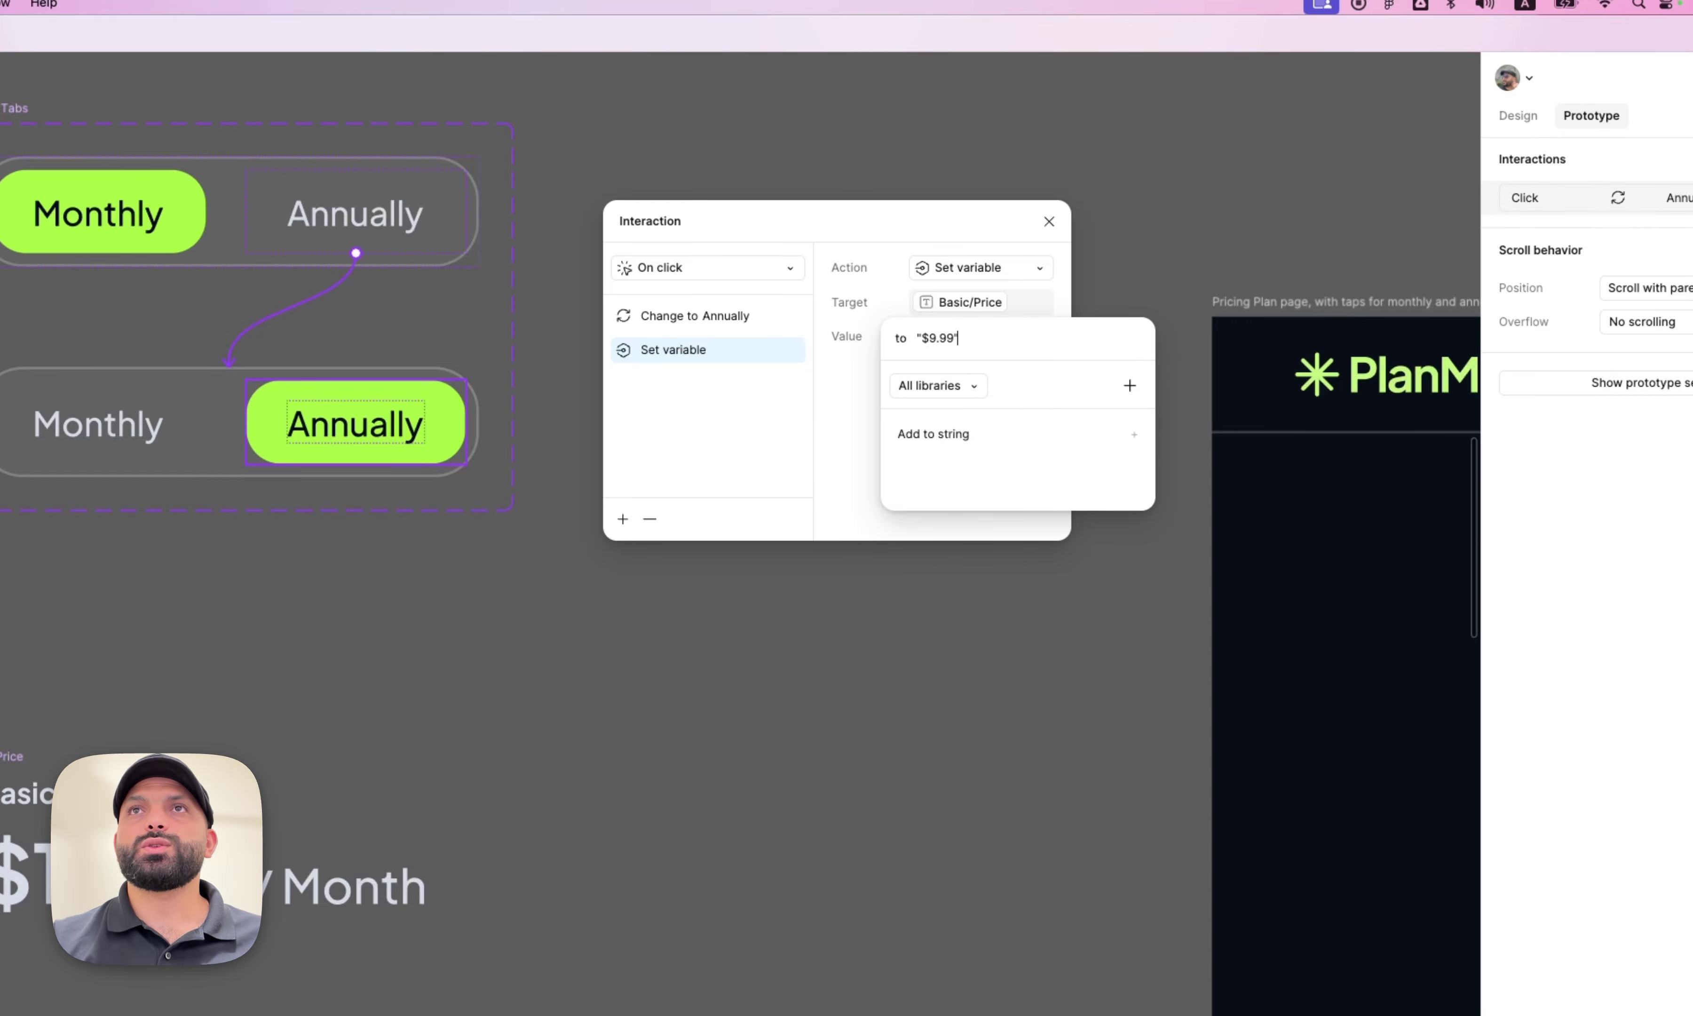
key(Return)
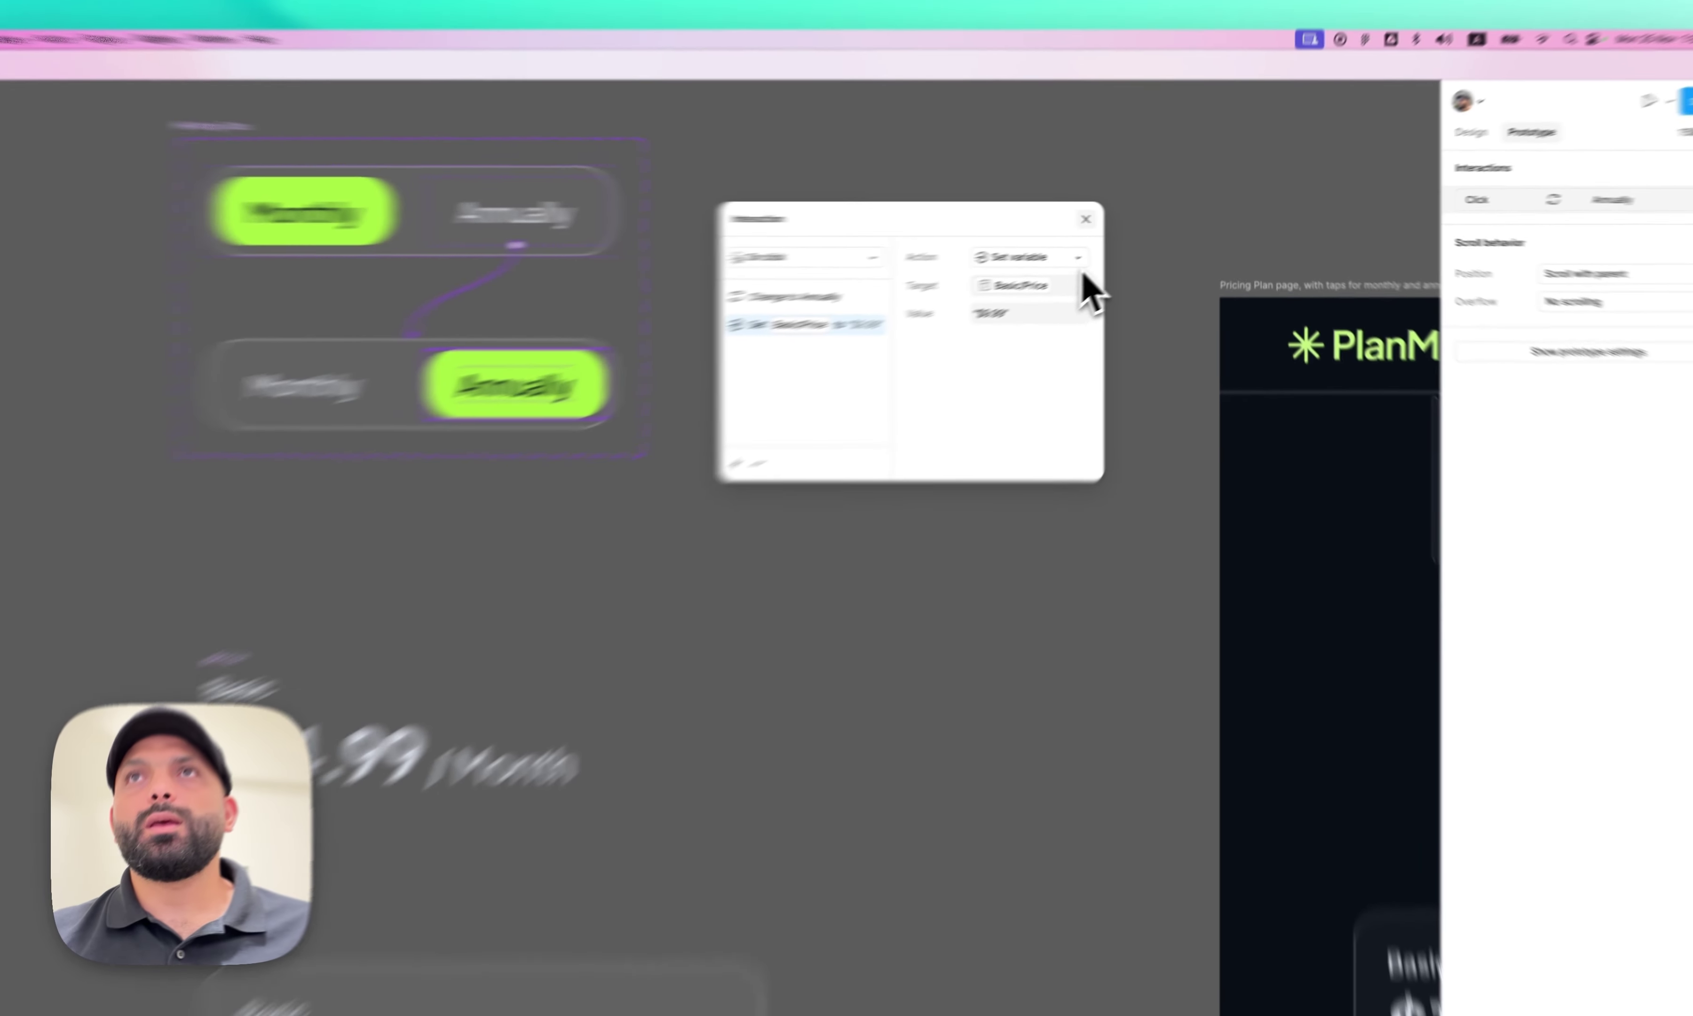
click(1049, 222)
- Preview the Pricing Plan page, test the Basic price on the Annually and Monthly tabs, and return to the design file
click(1269, 320)
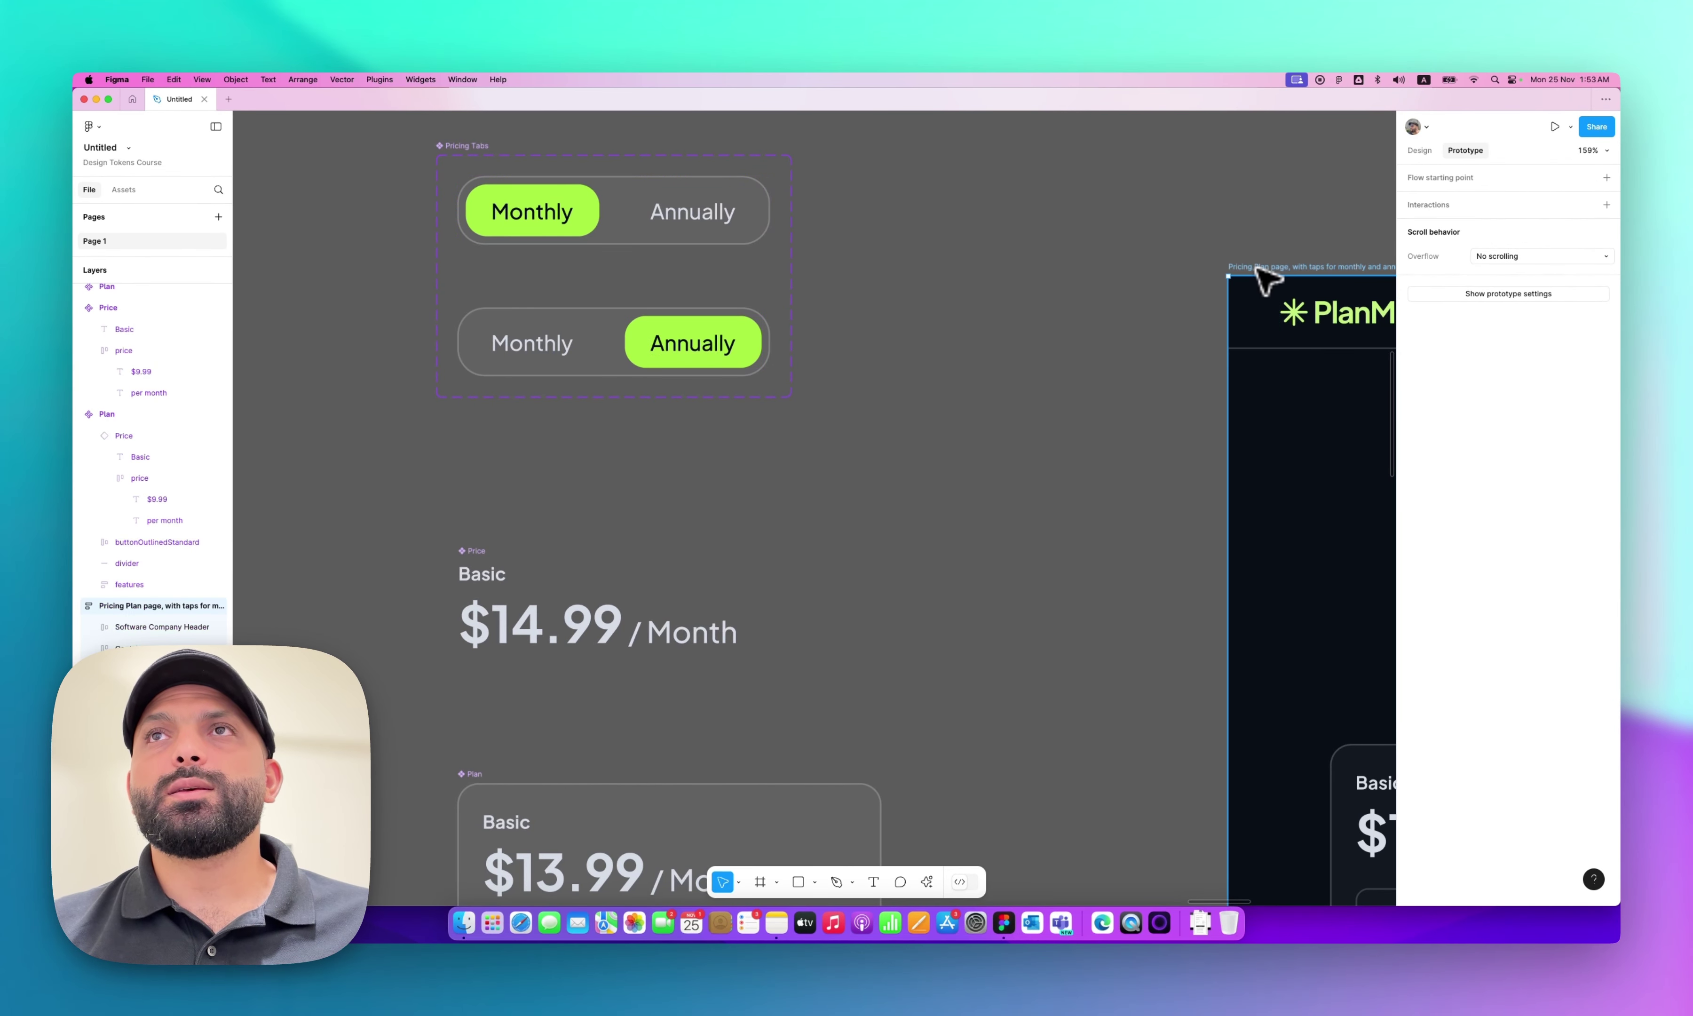
click(1554, 126)
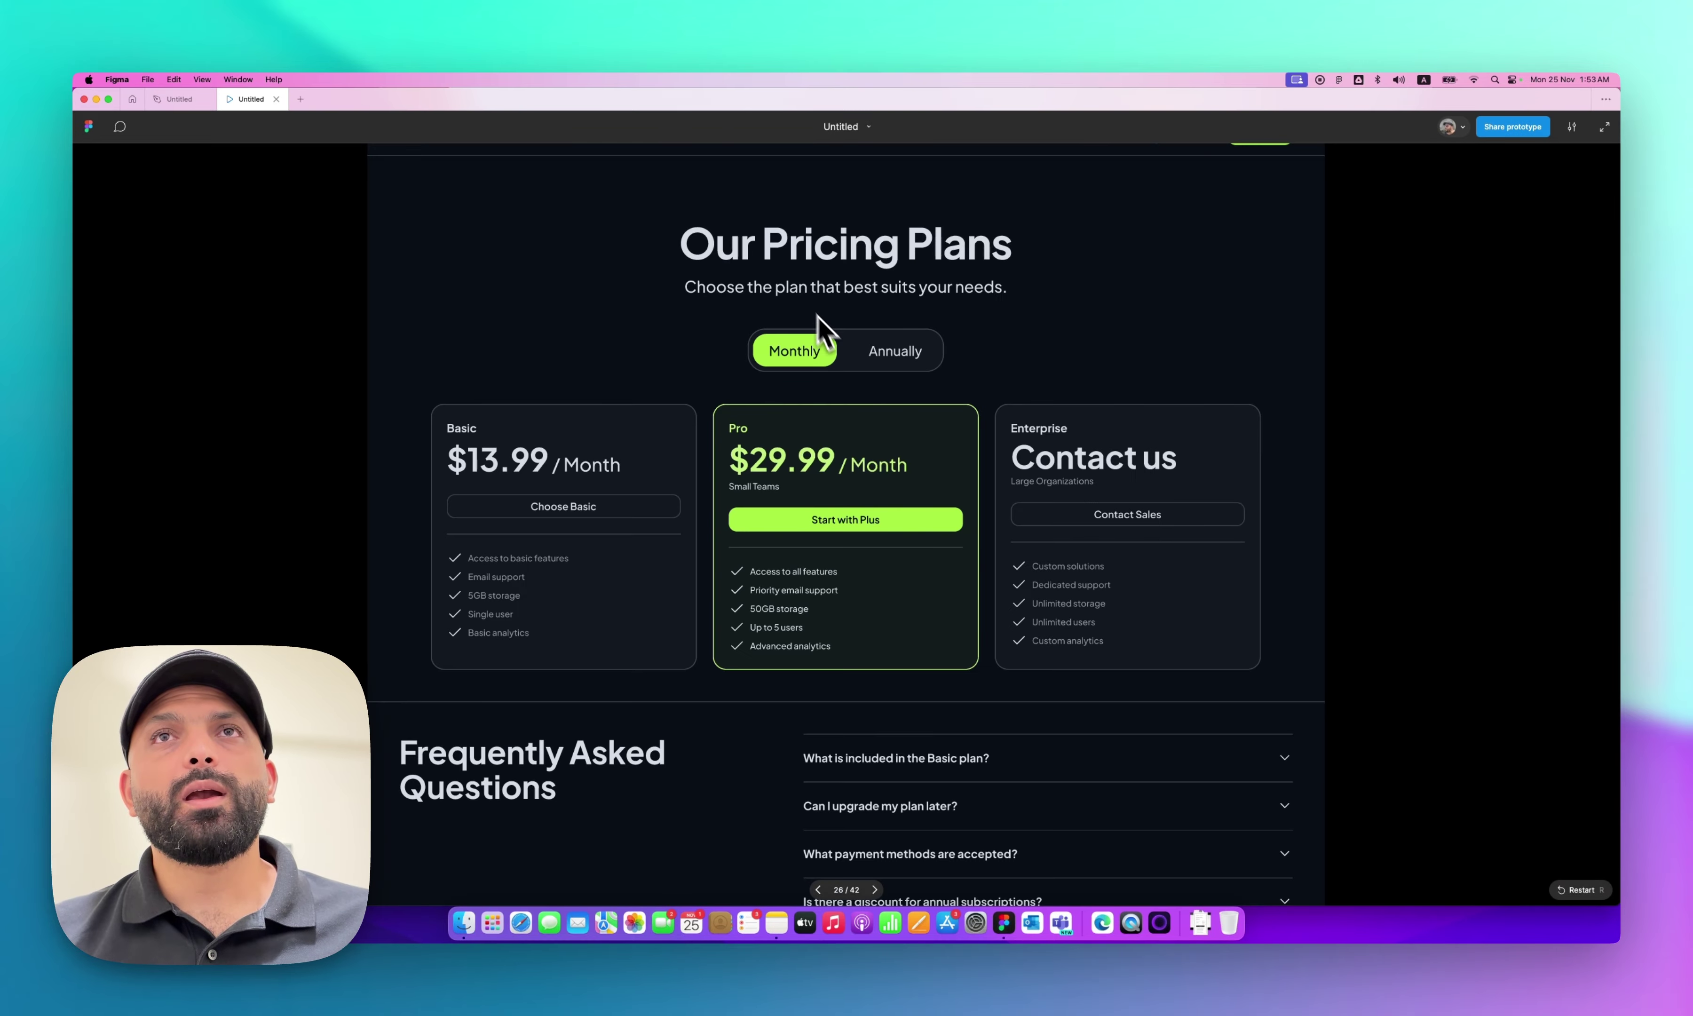
click(901, 358)
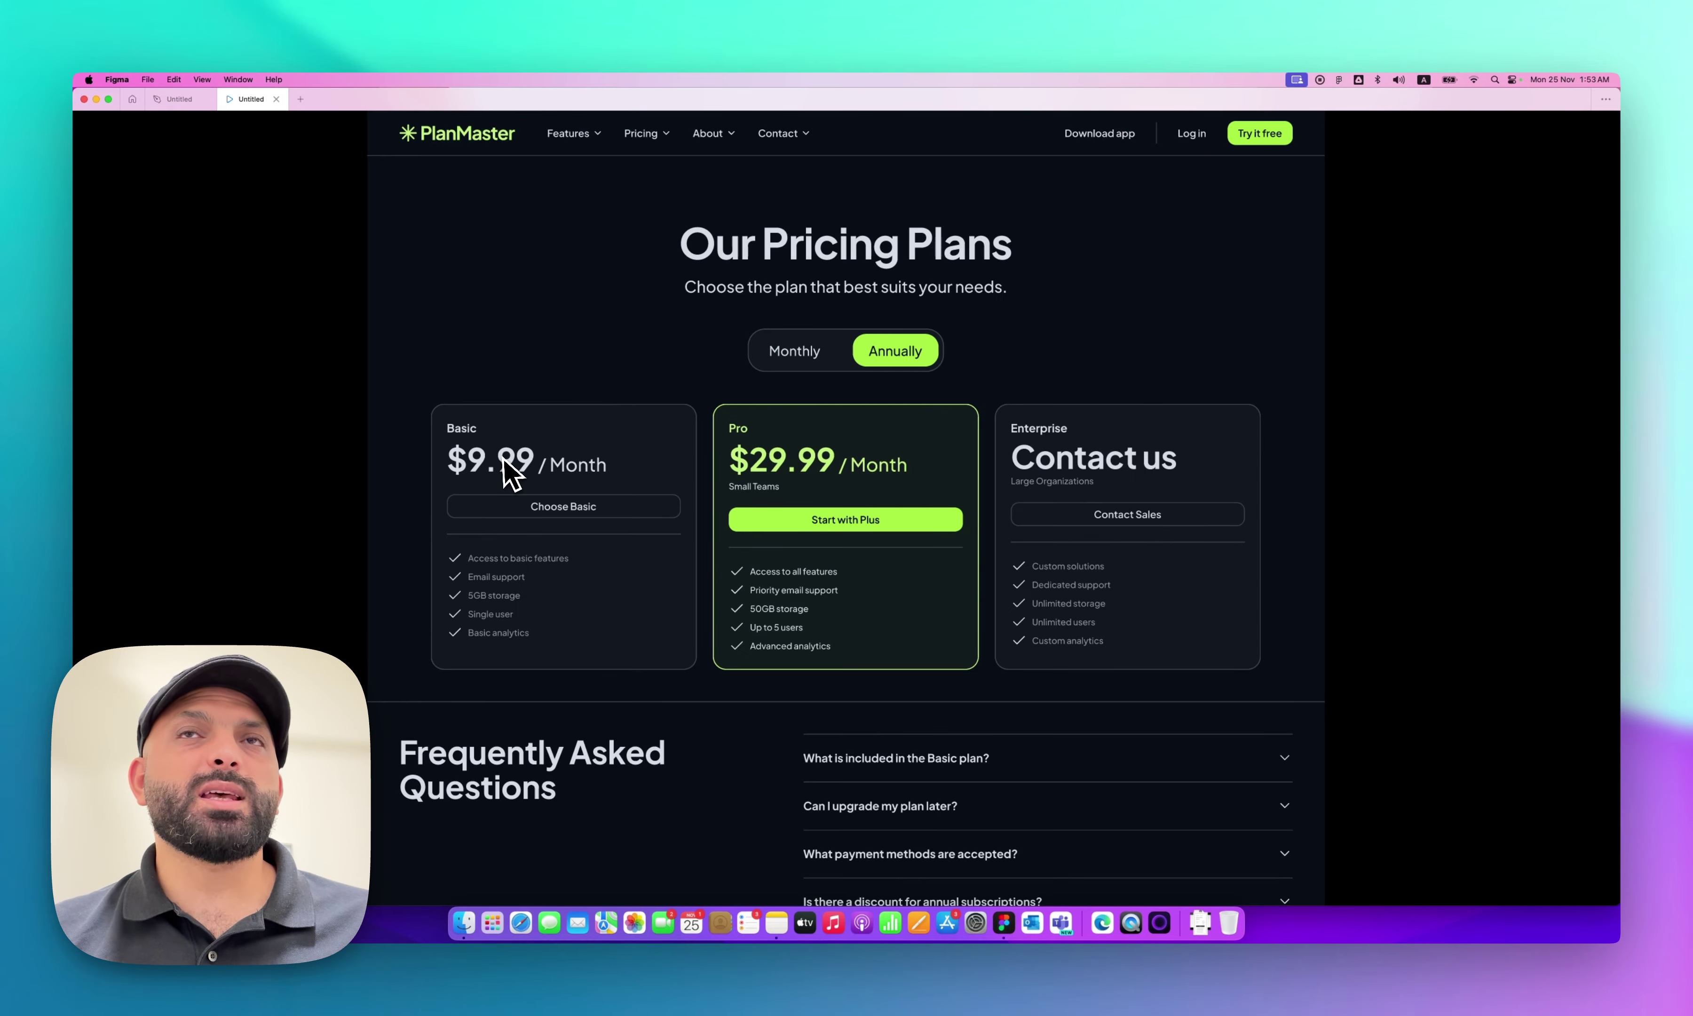
click(799, 357)
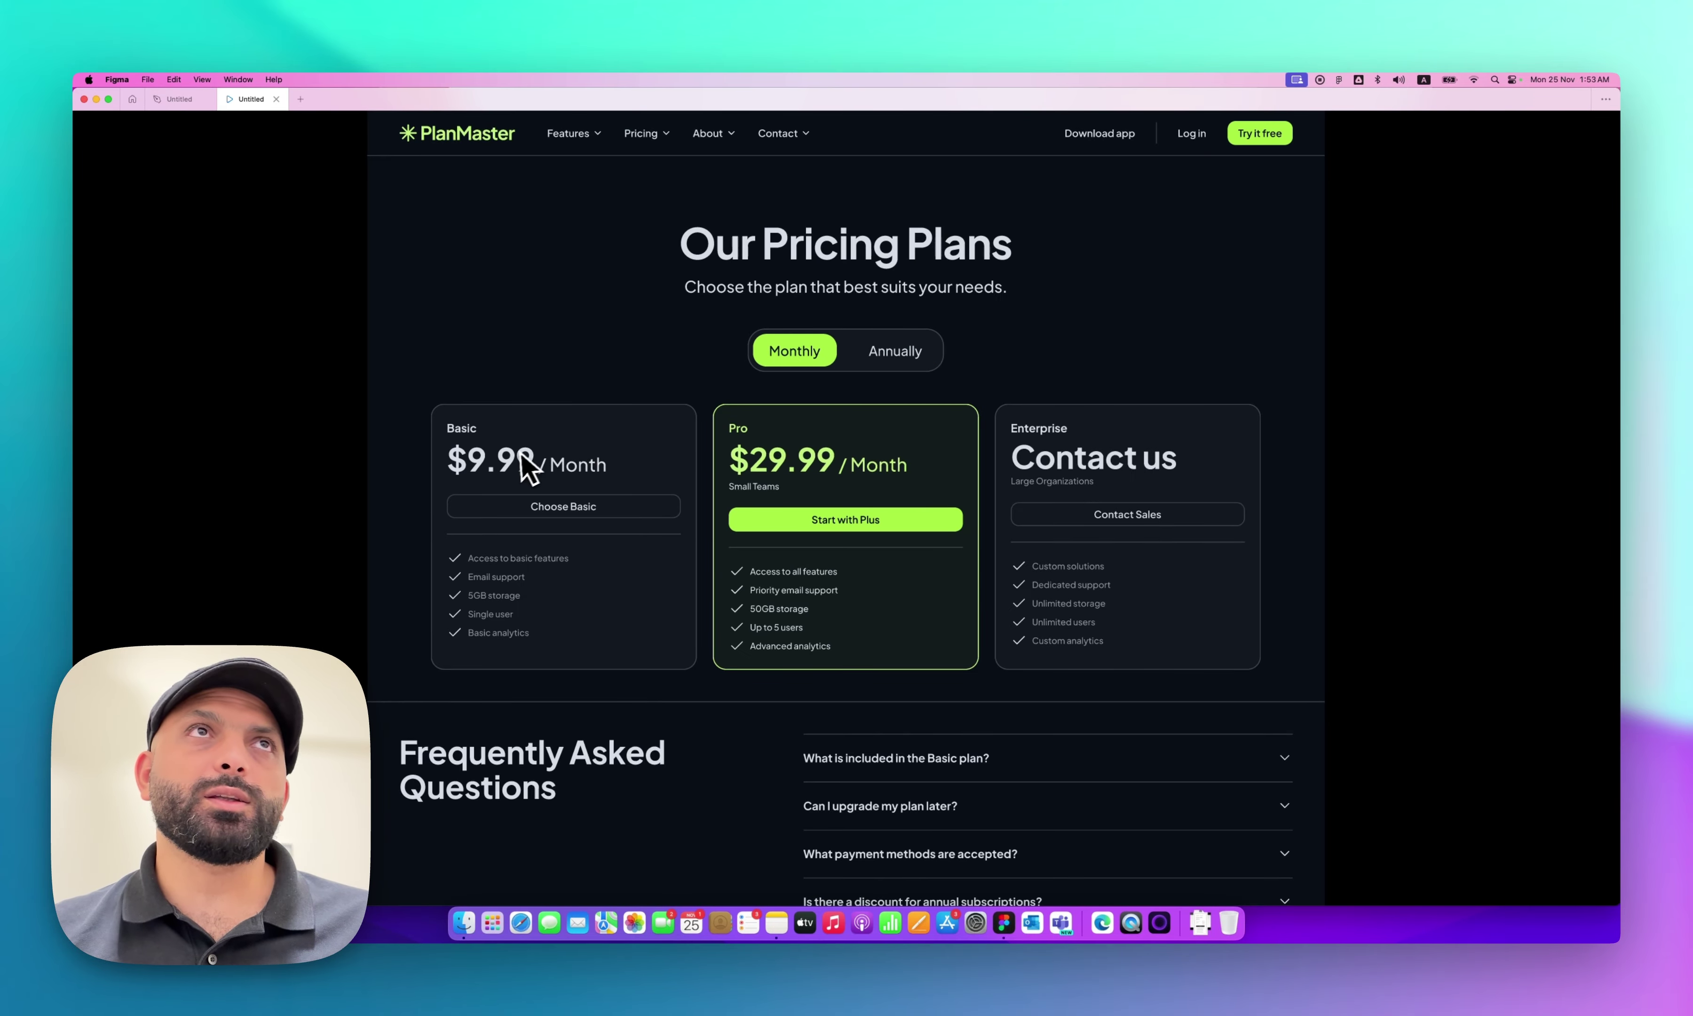
click(175, 99)
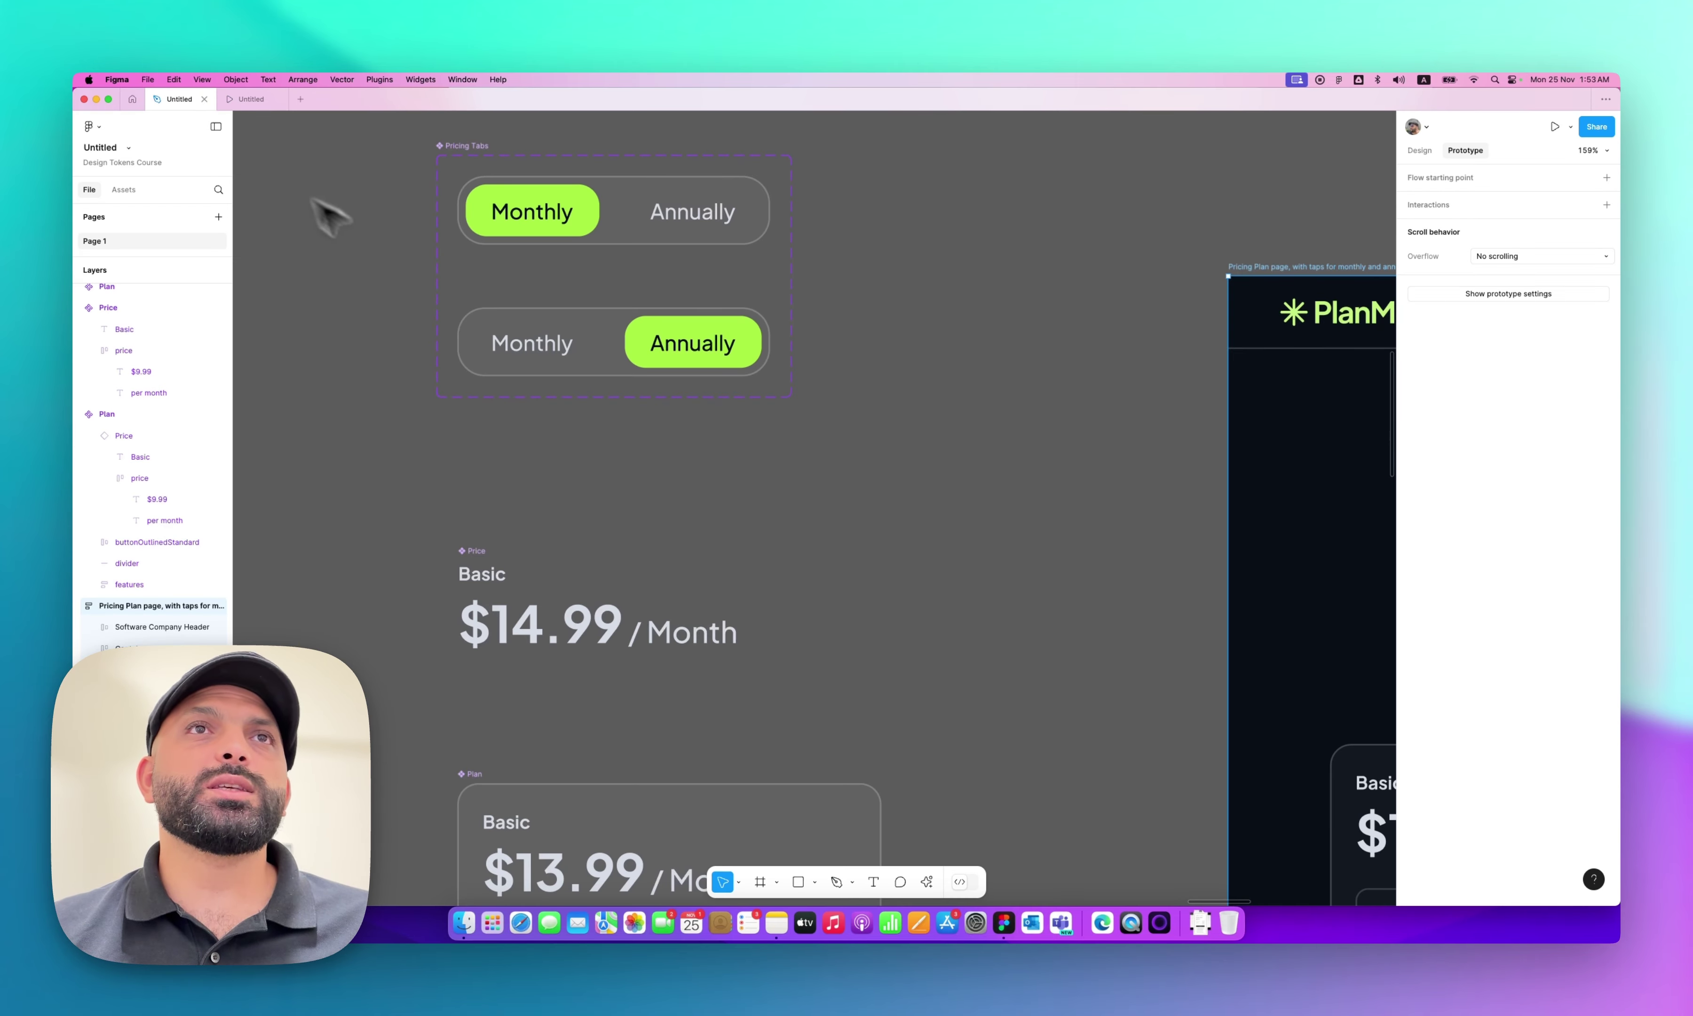
- Add a Set variable action to the Monthly tab's interaction in the Annually variant, setting Basic/Price to "$13.99"
click(518, 332)
click(562, 289)
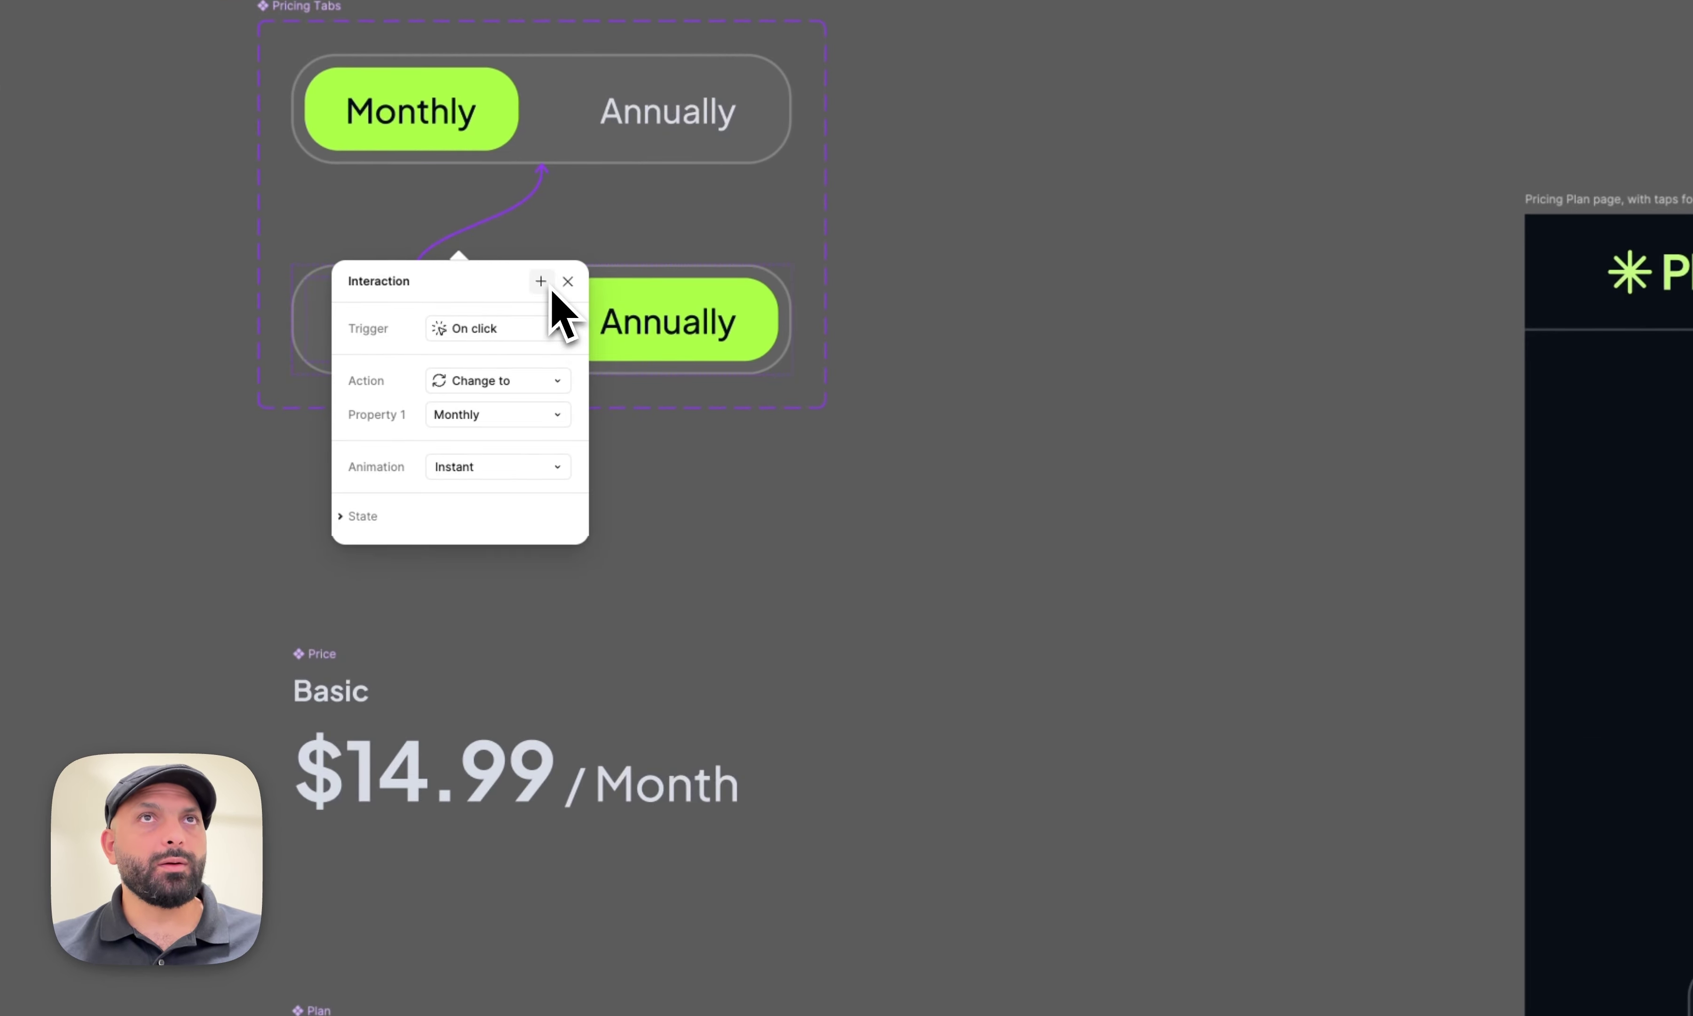
click(548, 286)
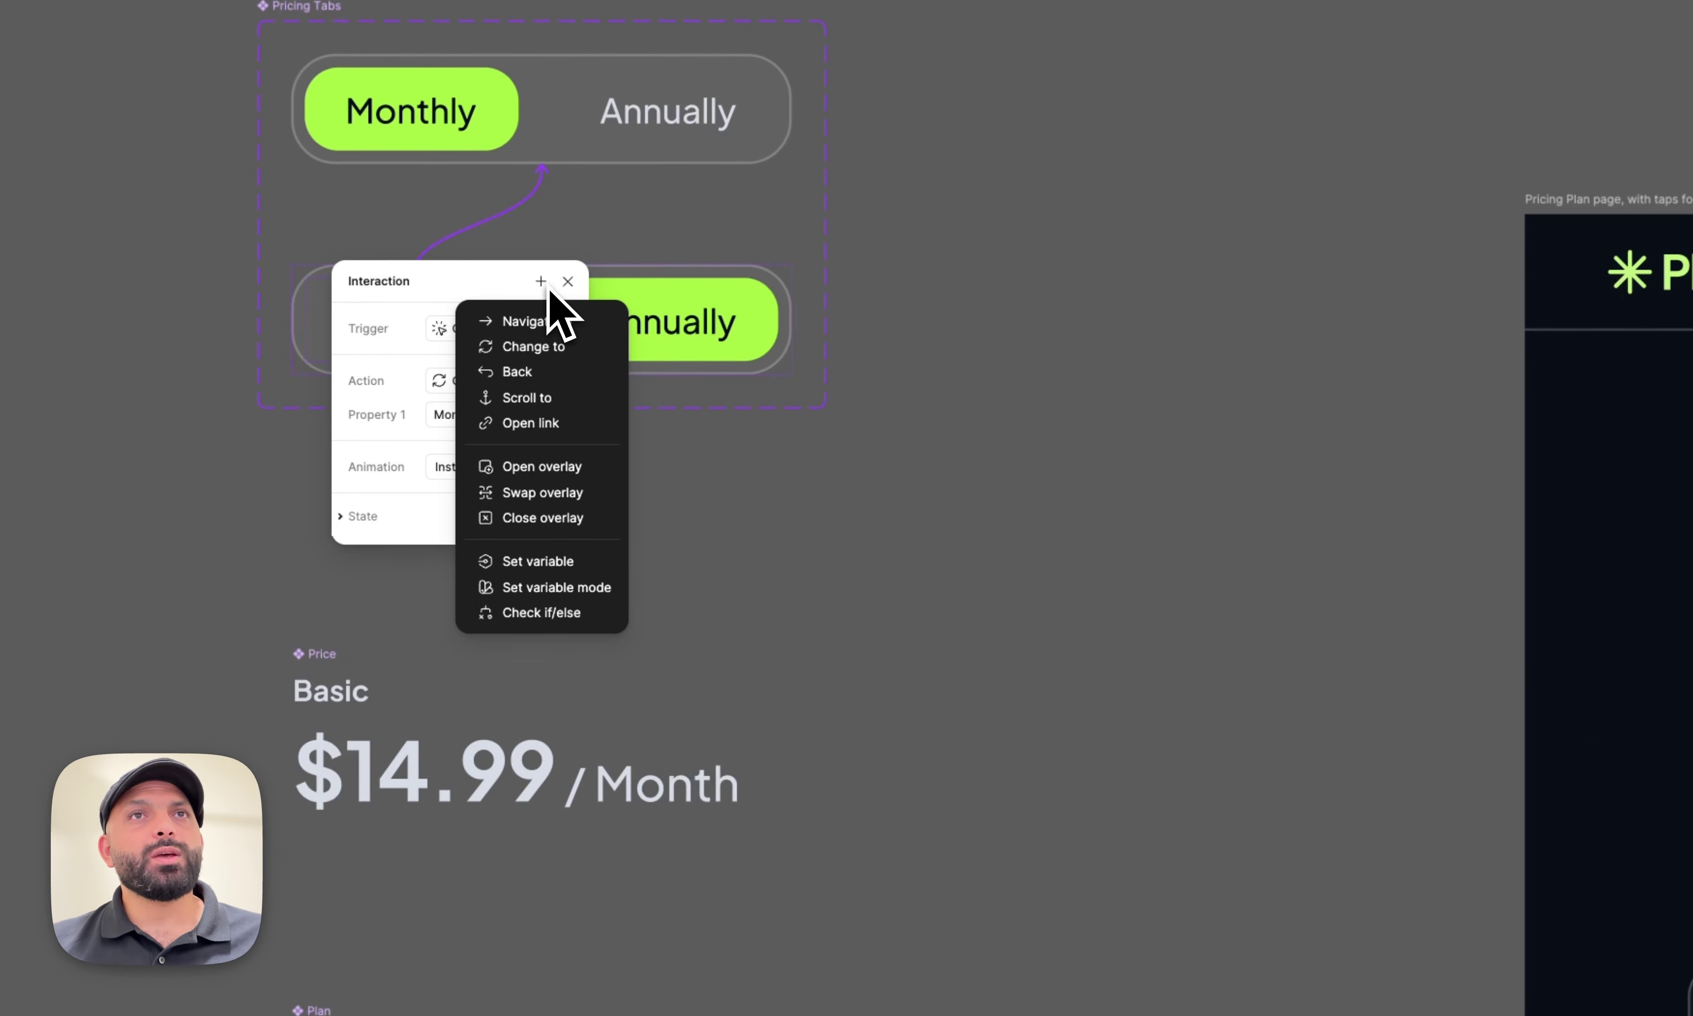
click(553, 560)
scroll(666, 578, down, 3)
click(684, 735)
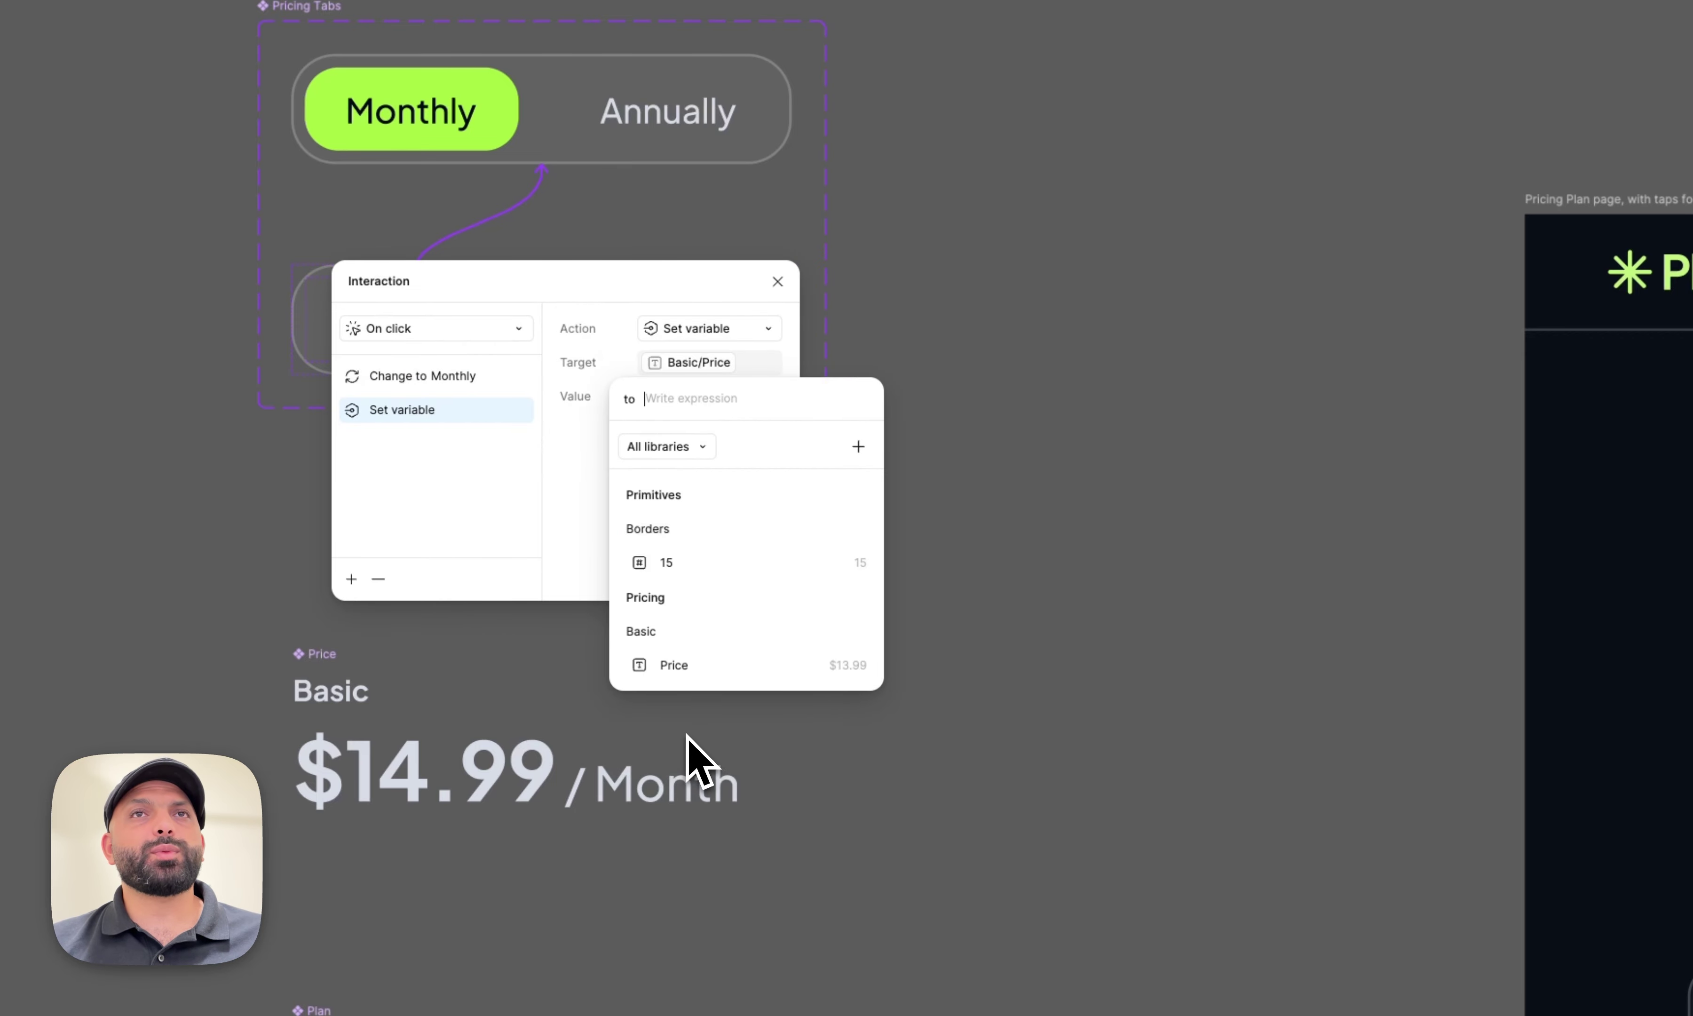
text(")
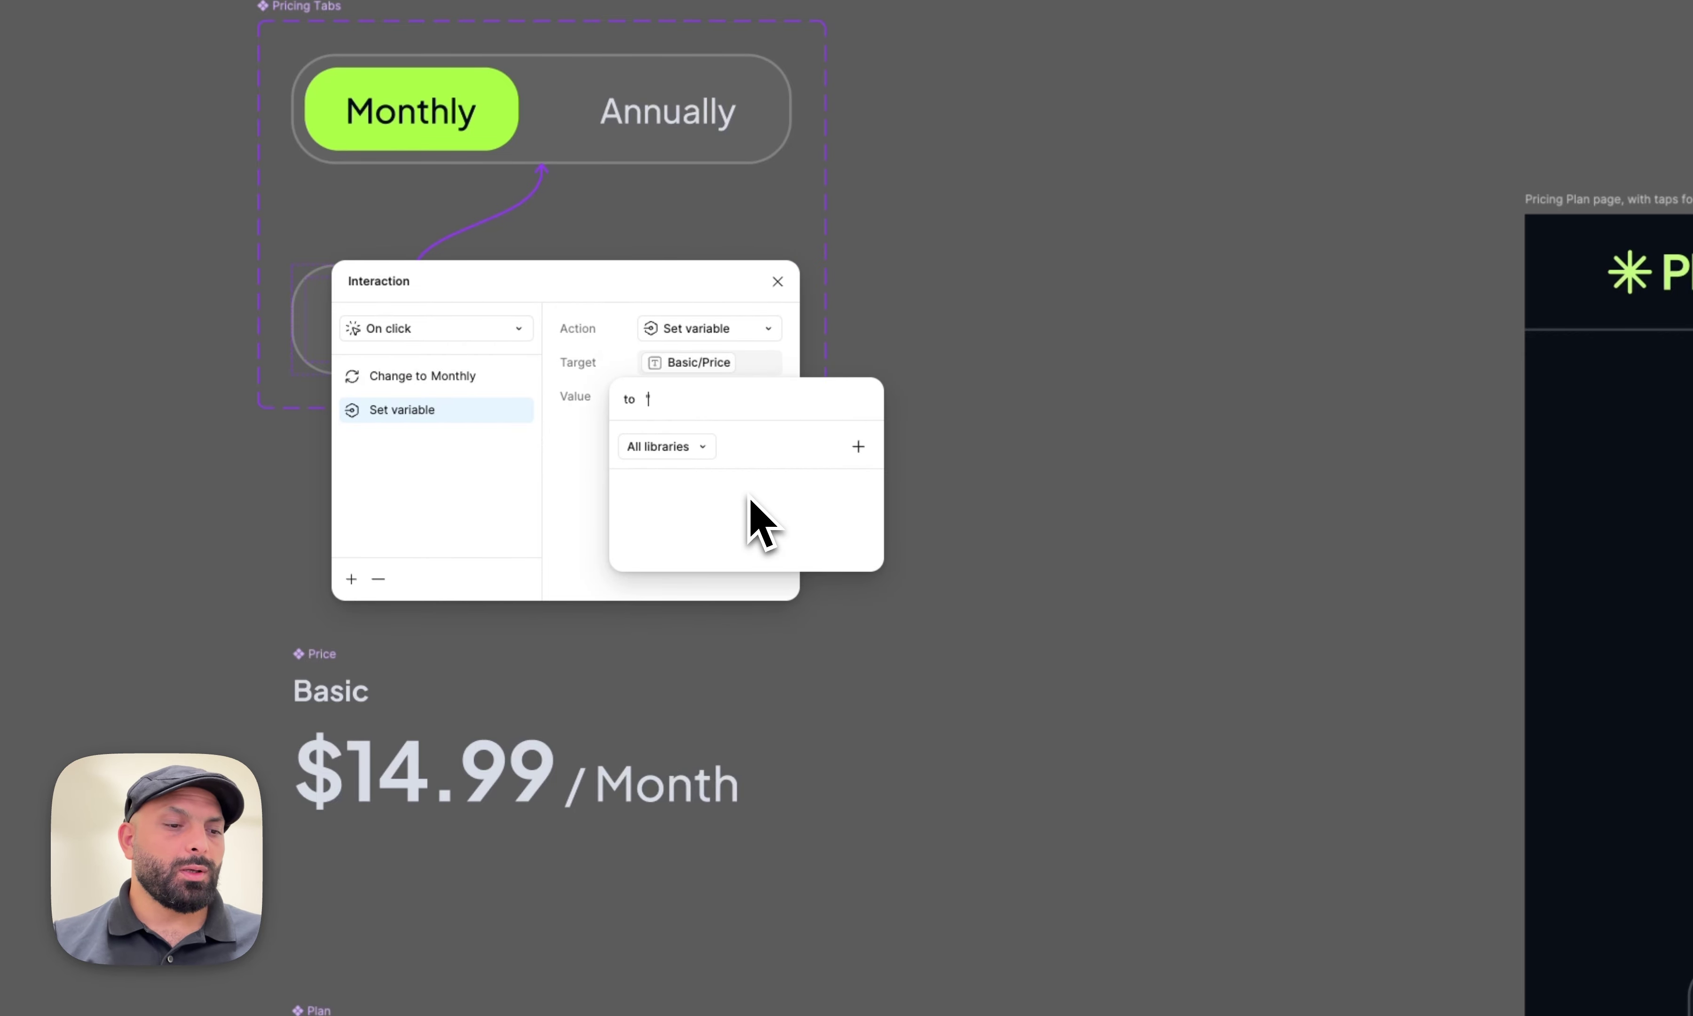
text($13.99)
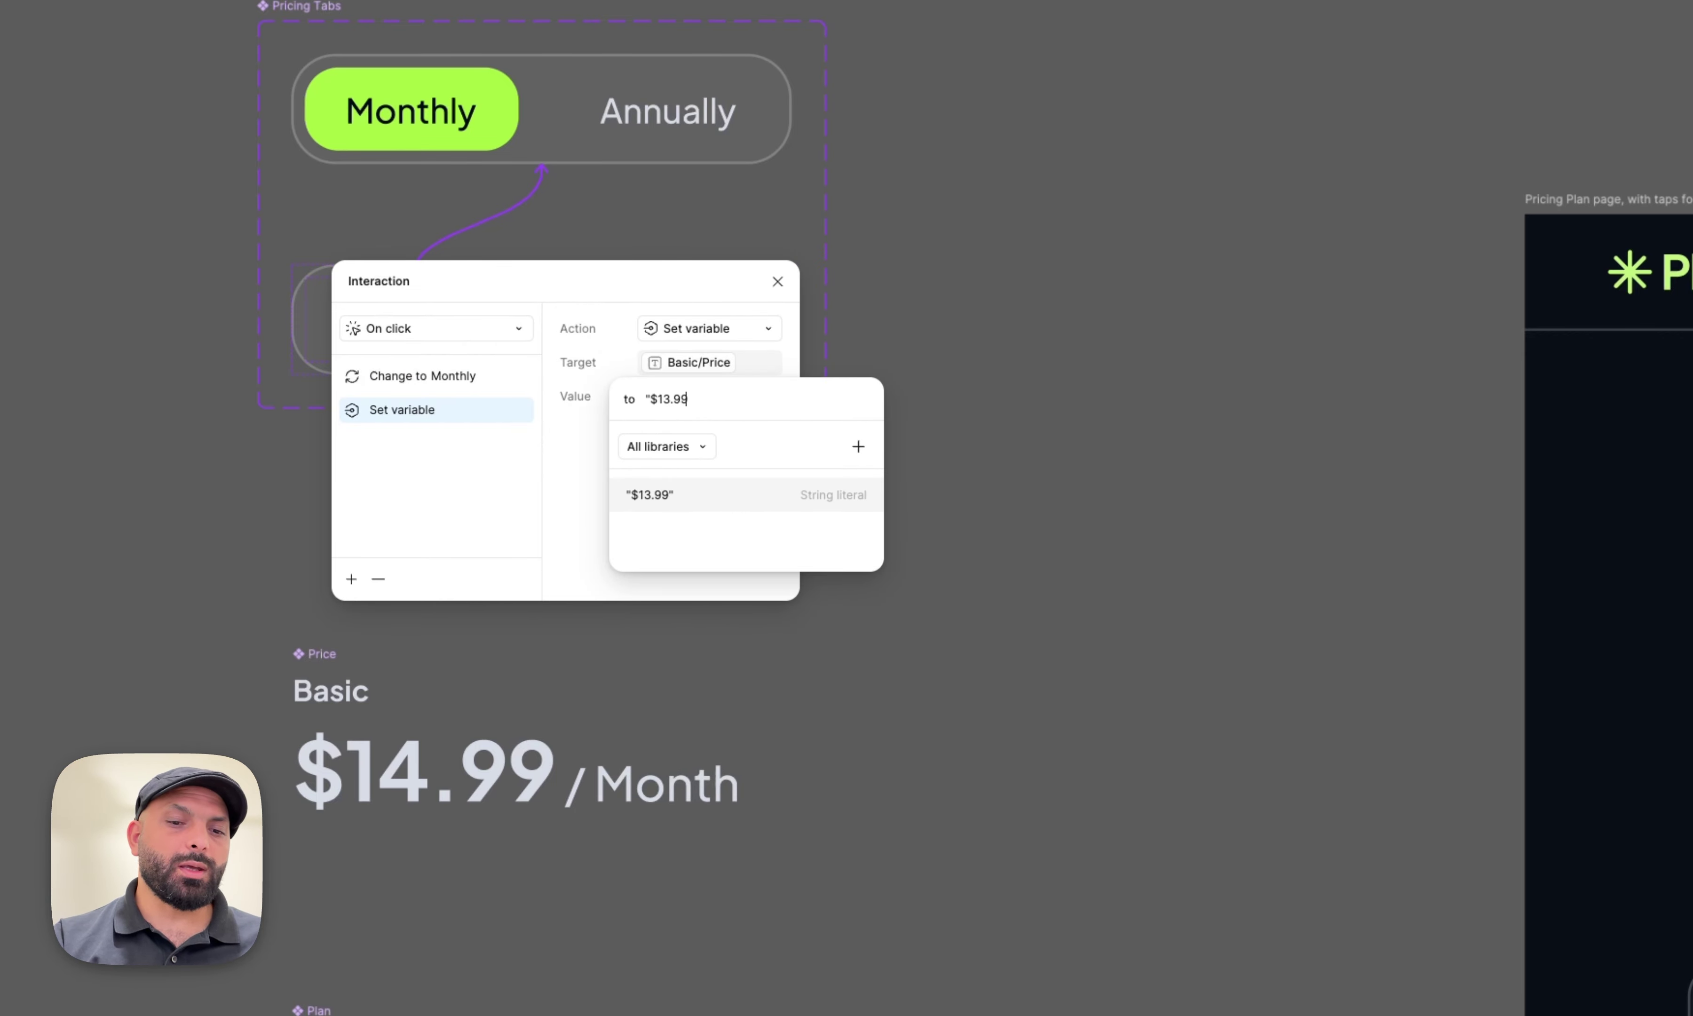
text(")
key(Return)
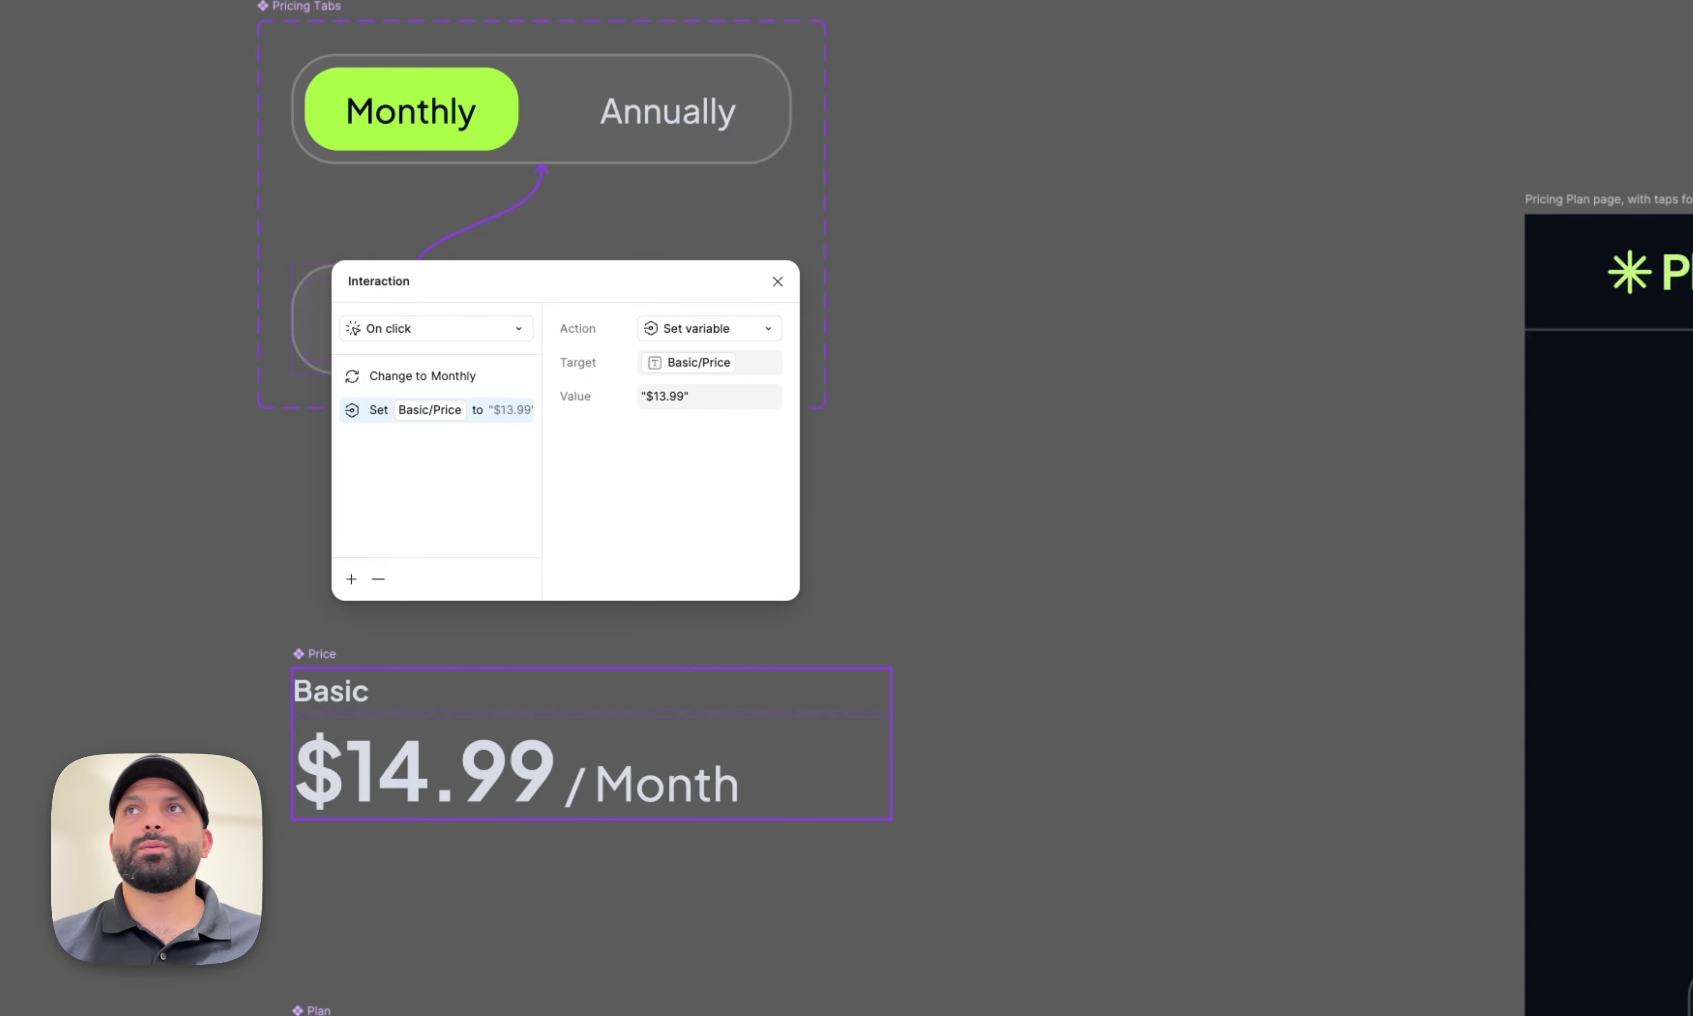
click(777, 281)
- Preview the Pricing Plan page again, test the Basic price when switching to Annually and back to Monthly, and close the preview
click(1682, 210)
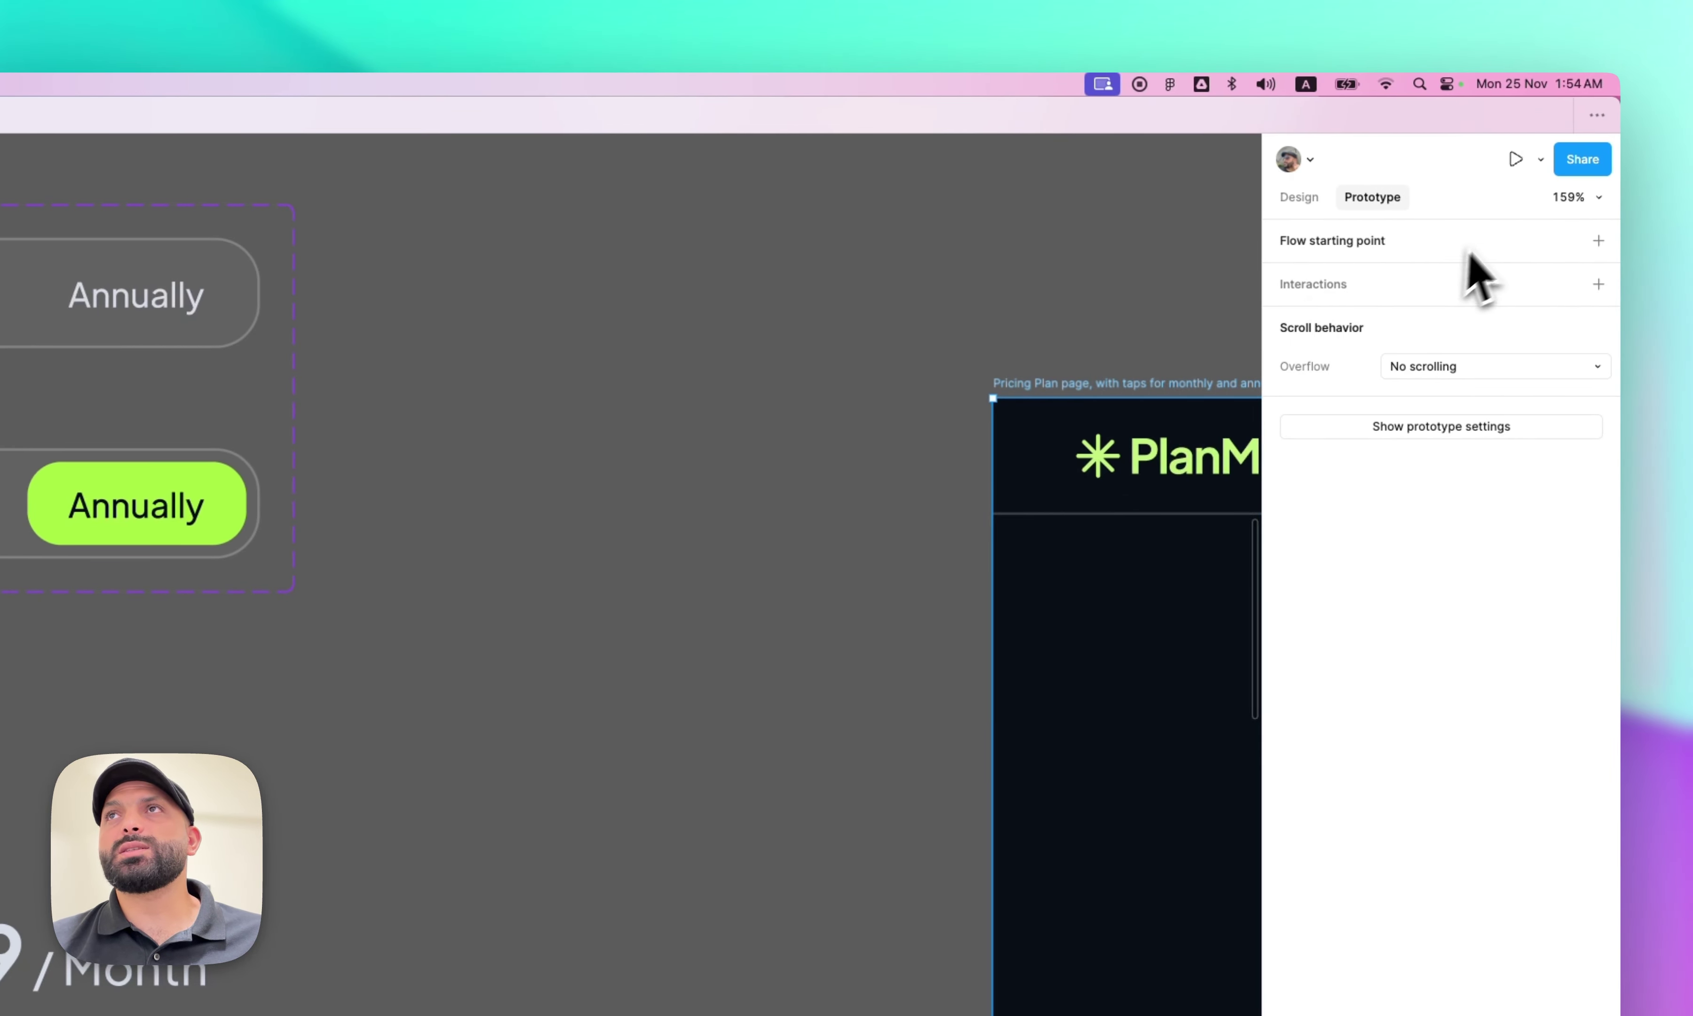
click(1515, 159)
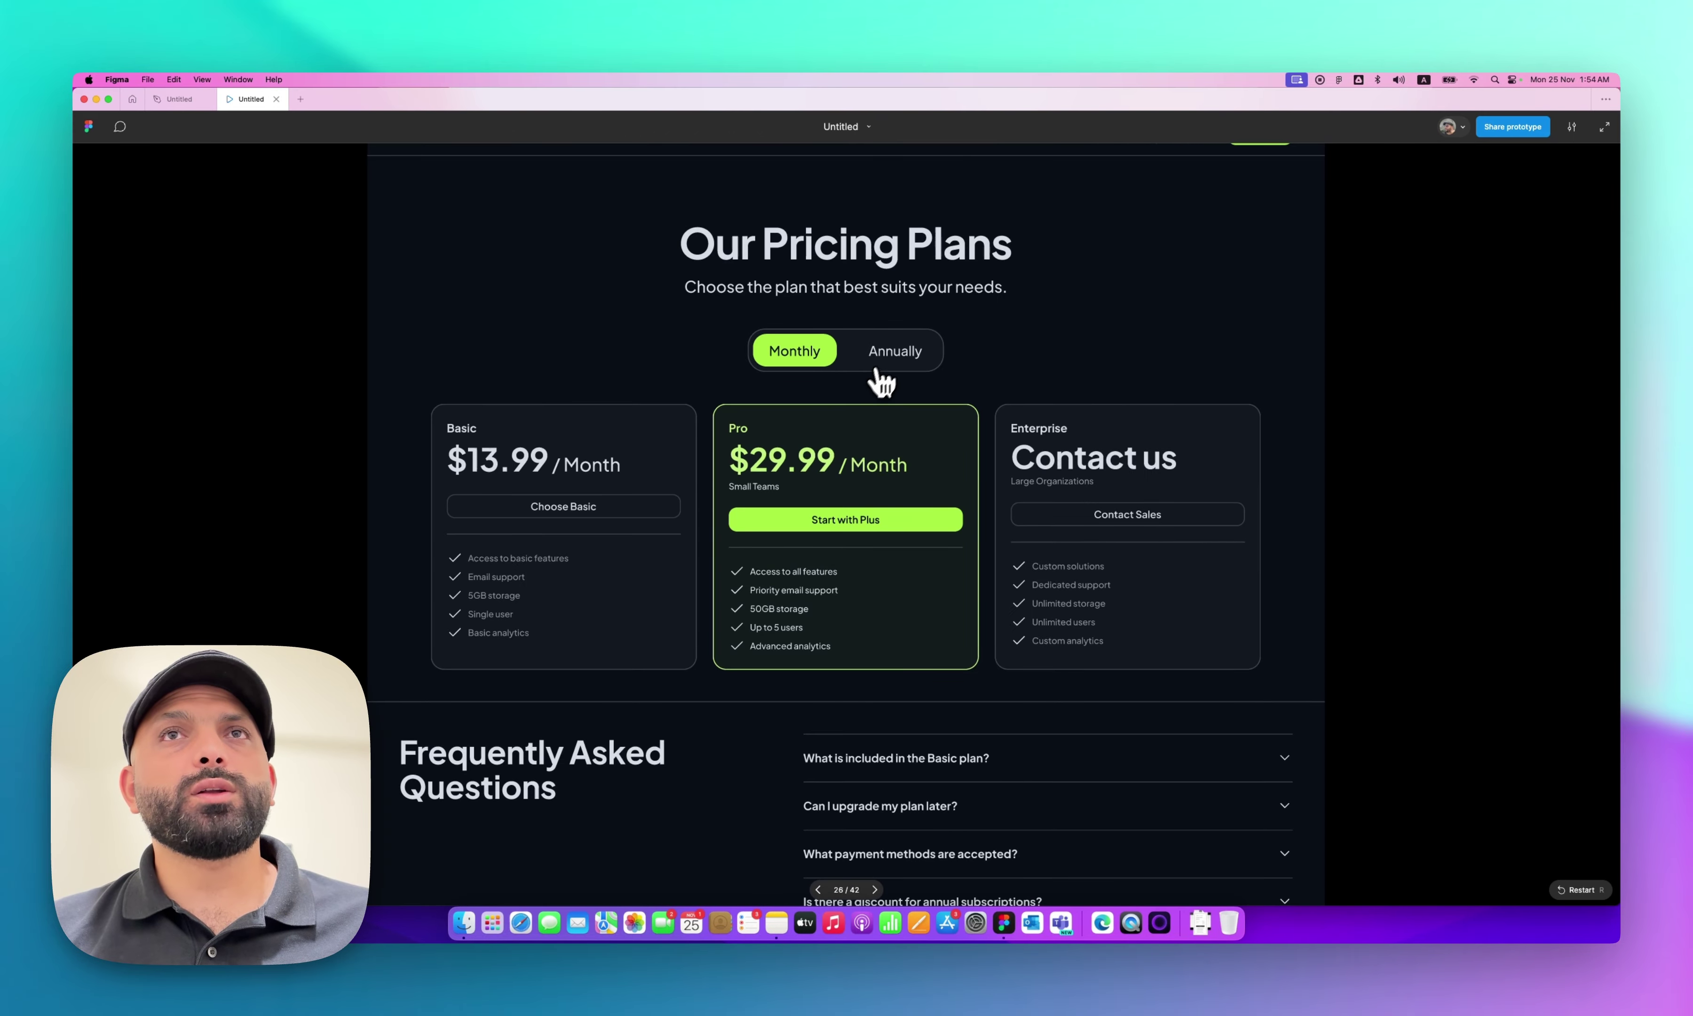
click(887, 359)
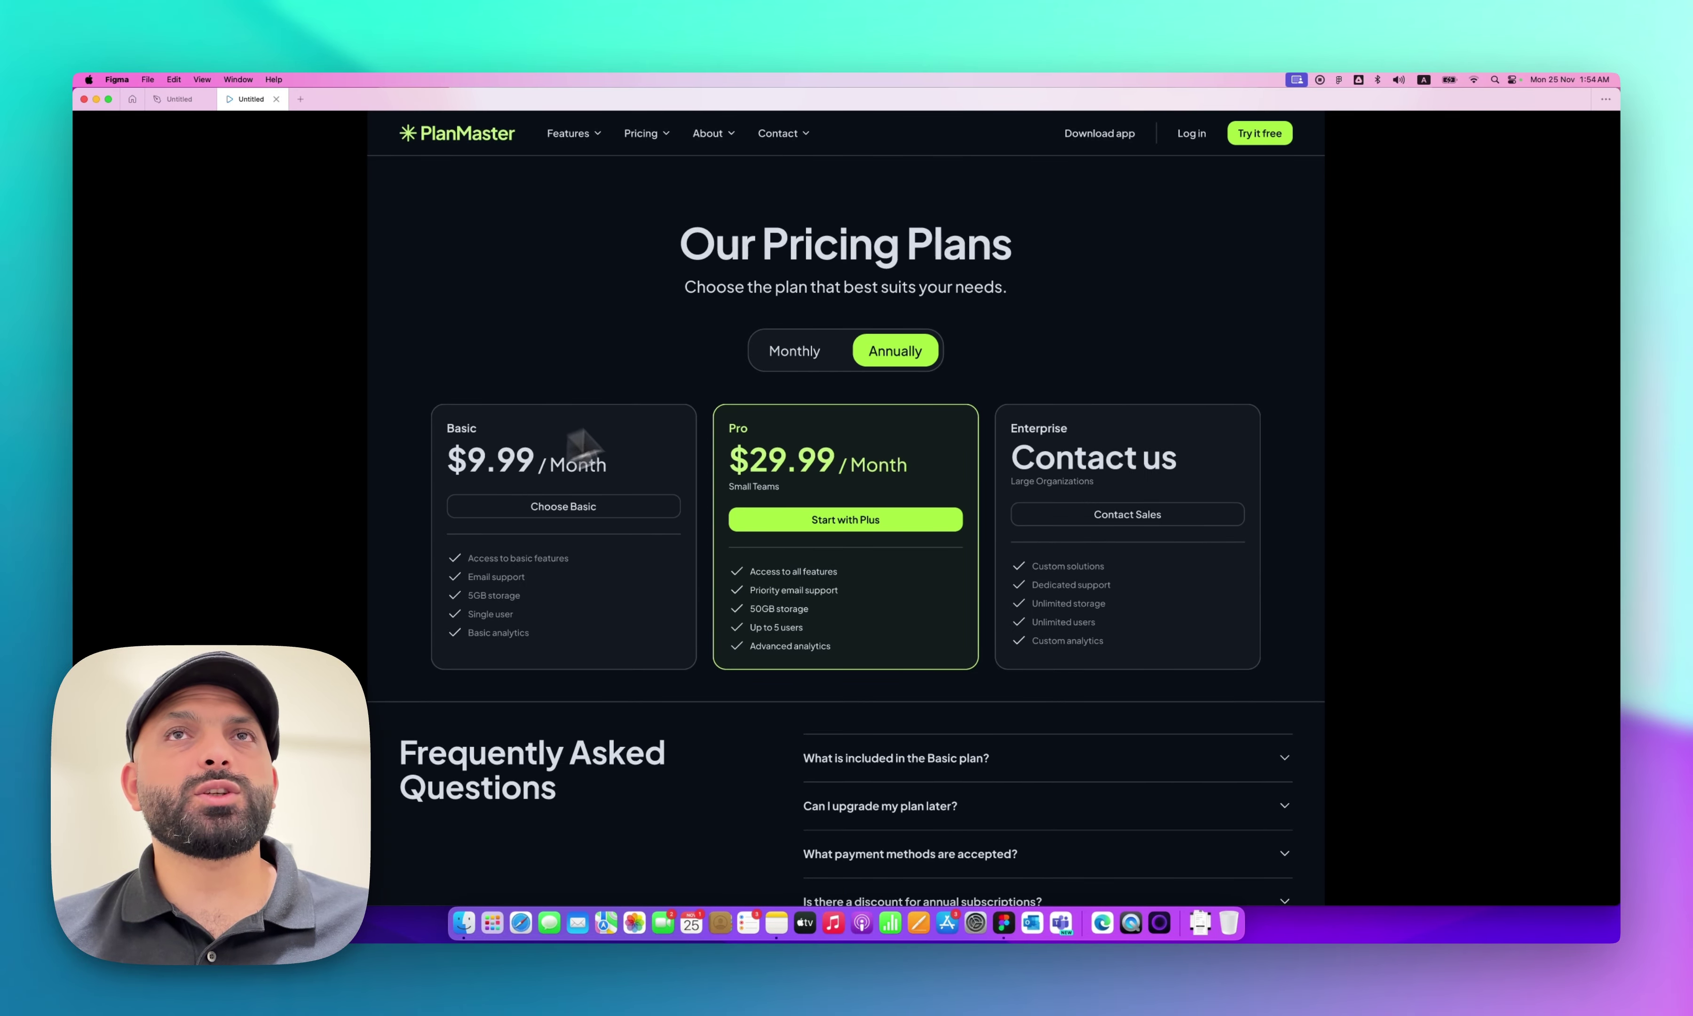
click(812, 363)
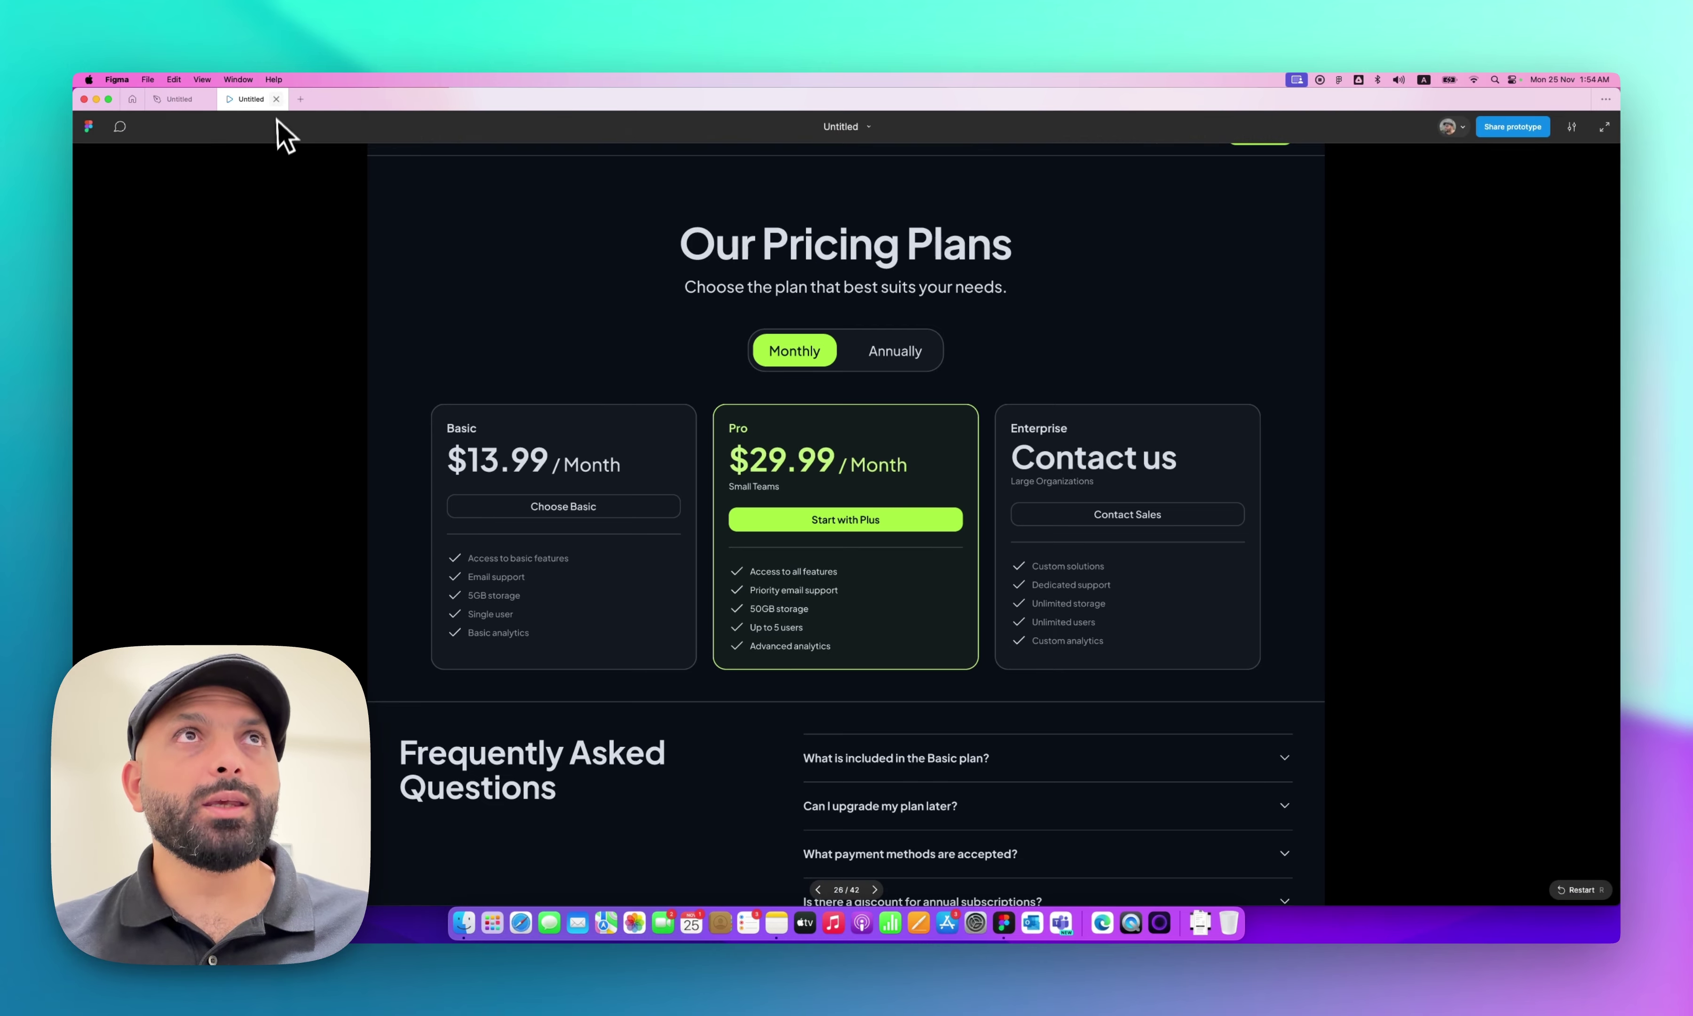
click(277, 99)
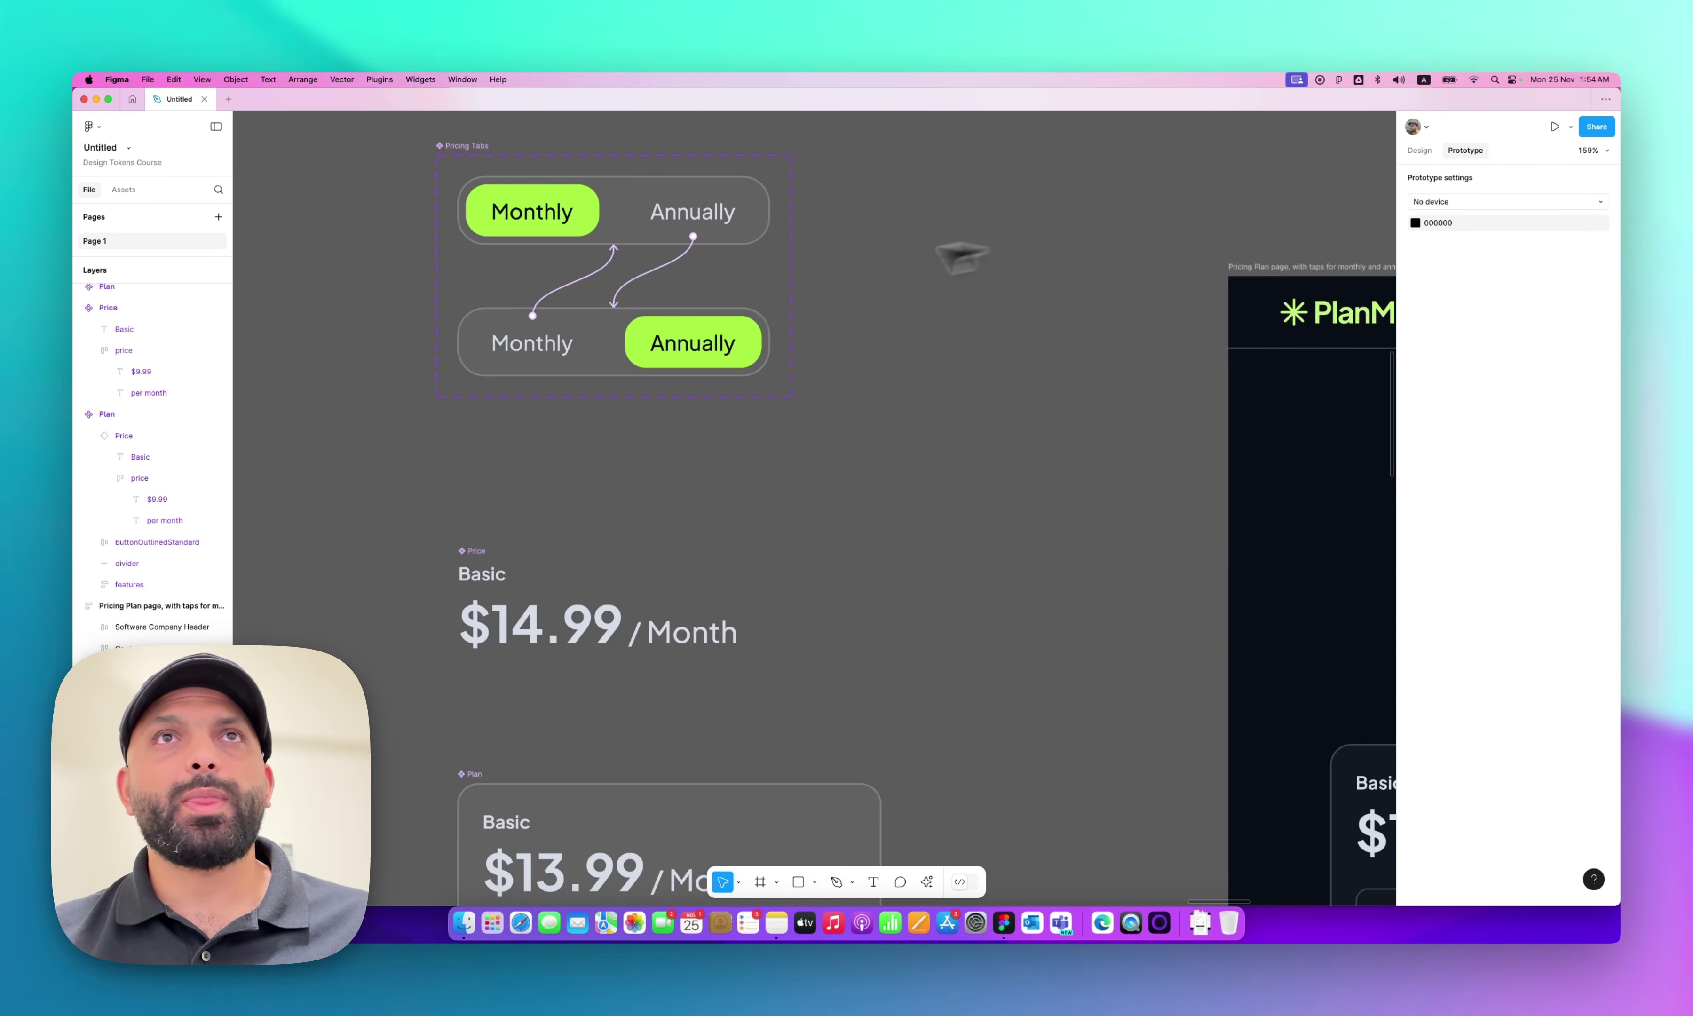
- Remove the Basic/Price Set variable actions from both tab interactions in the Pricing Tabs component
click(671, 268)
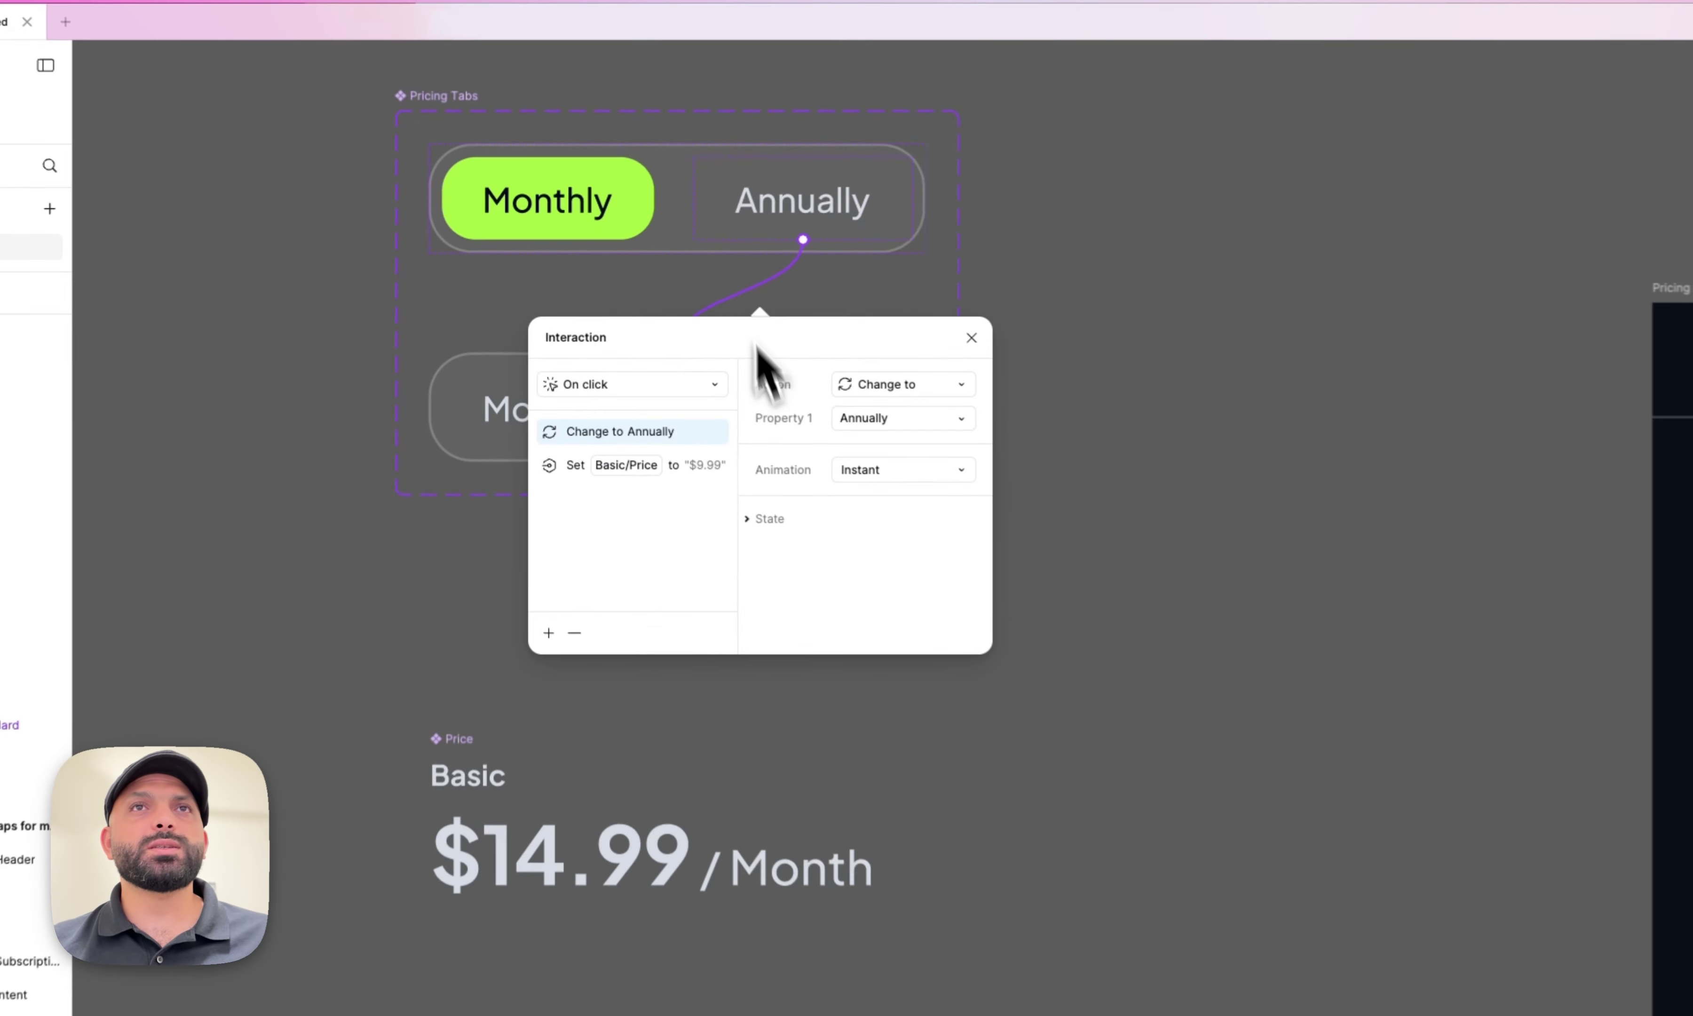
click(666, 466)
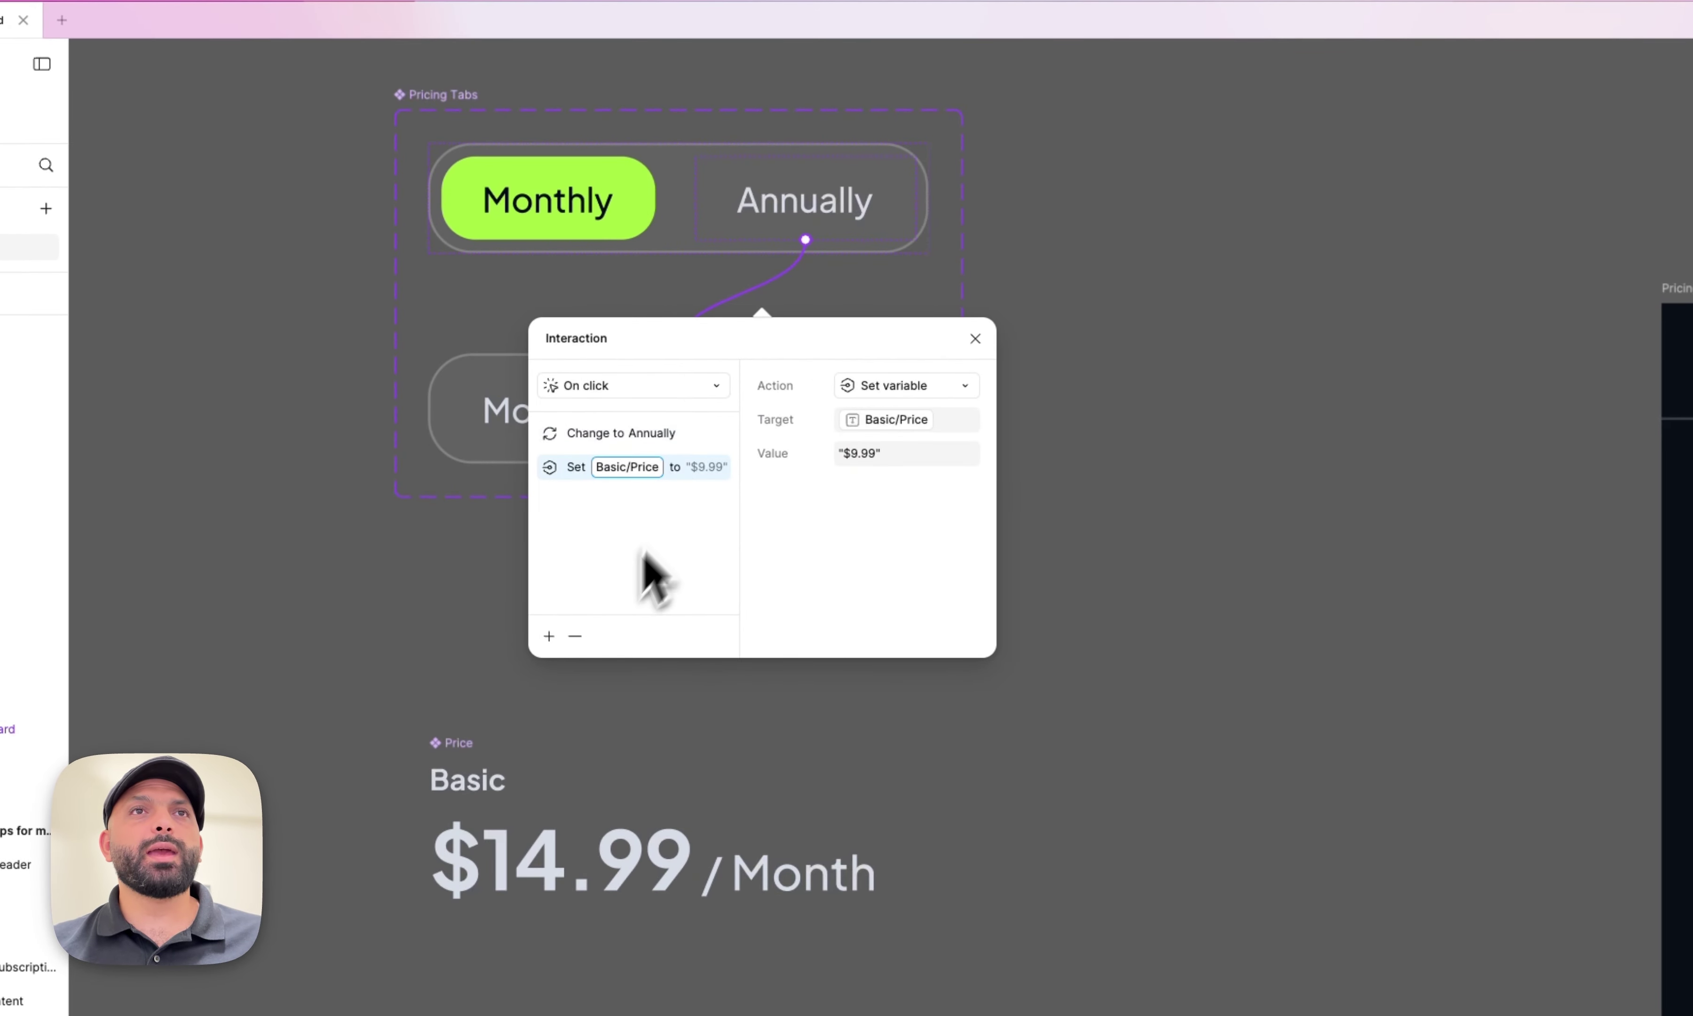
click(575, 632)
click(593, 330)
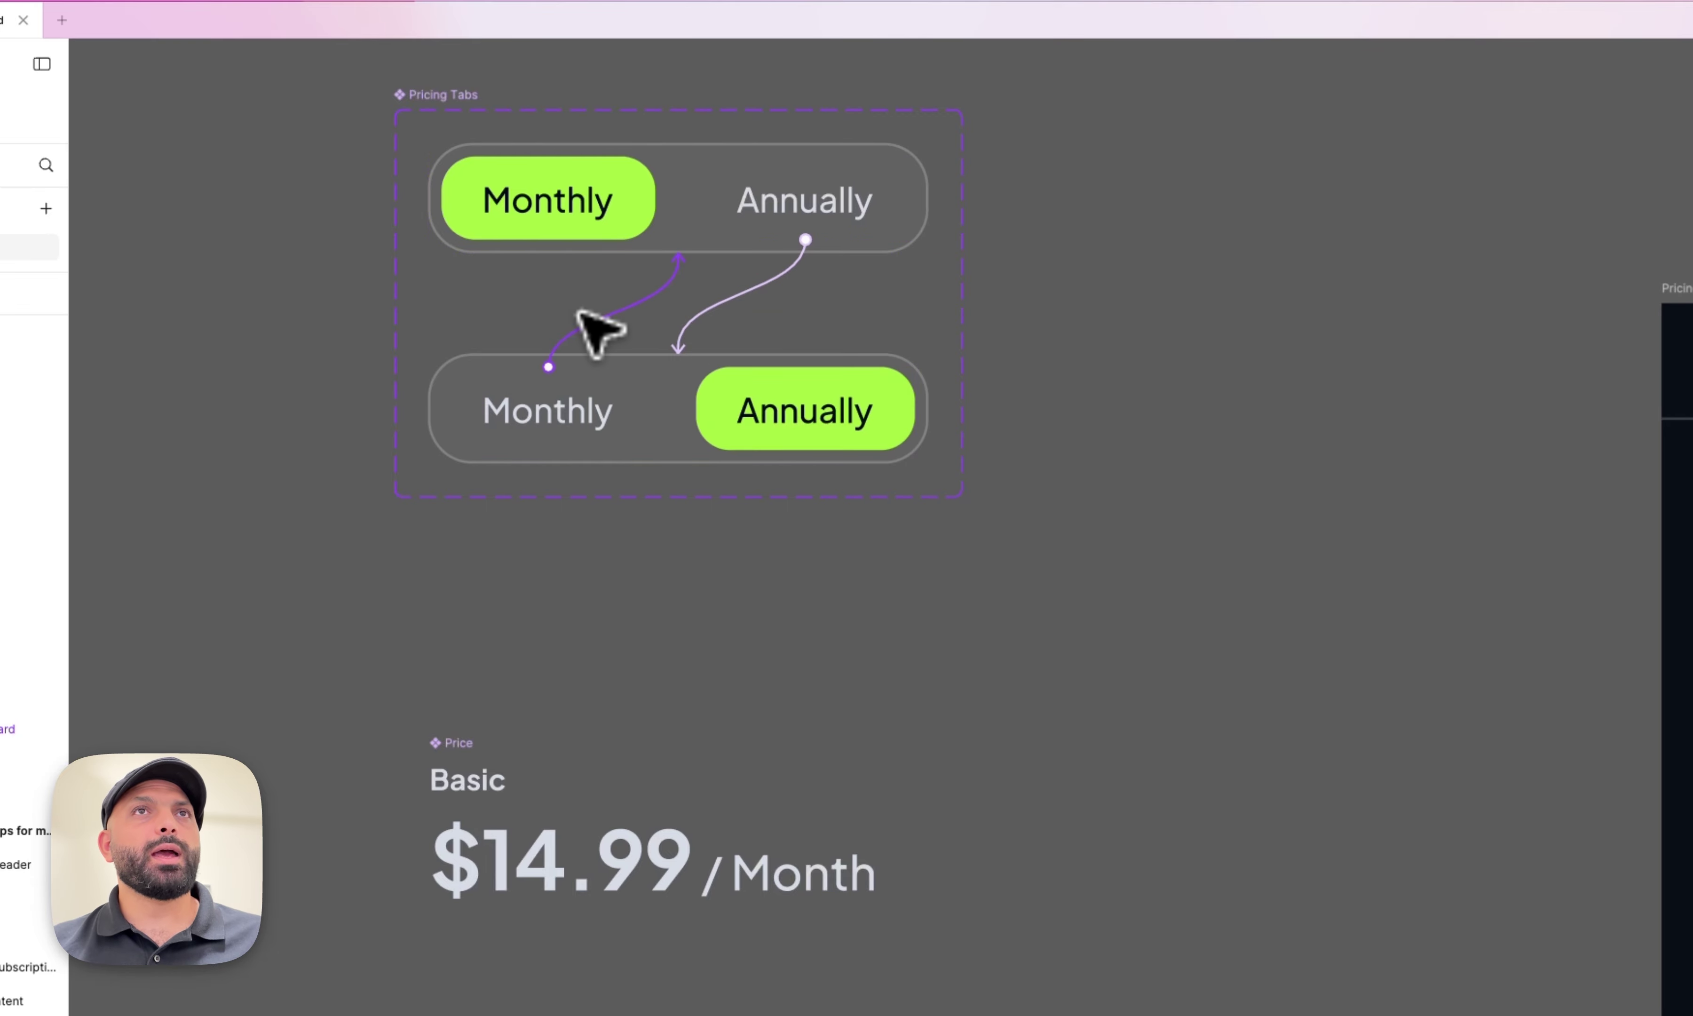
click(512, 502)
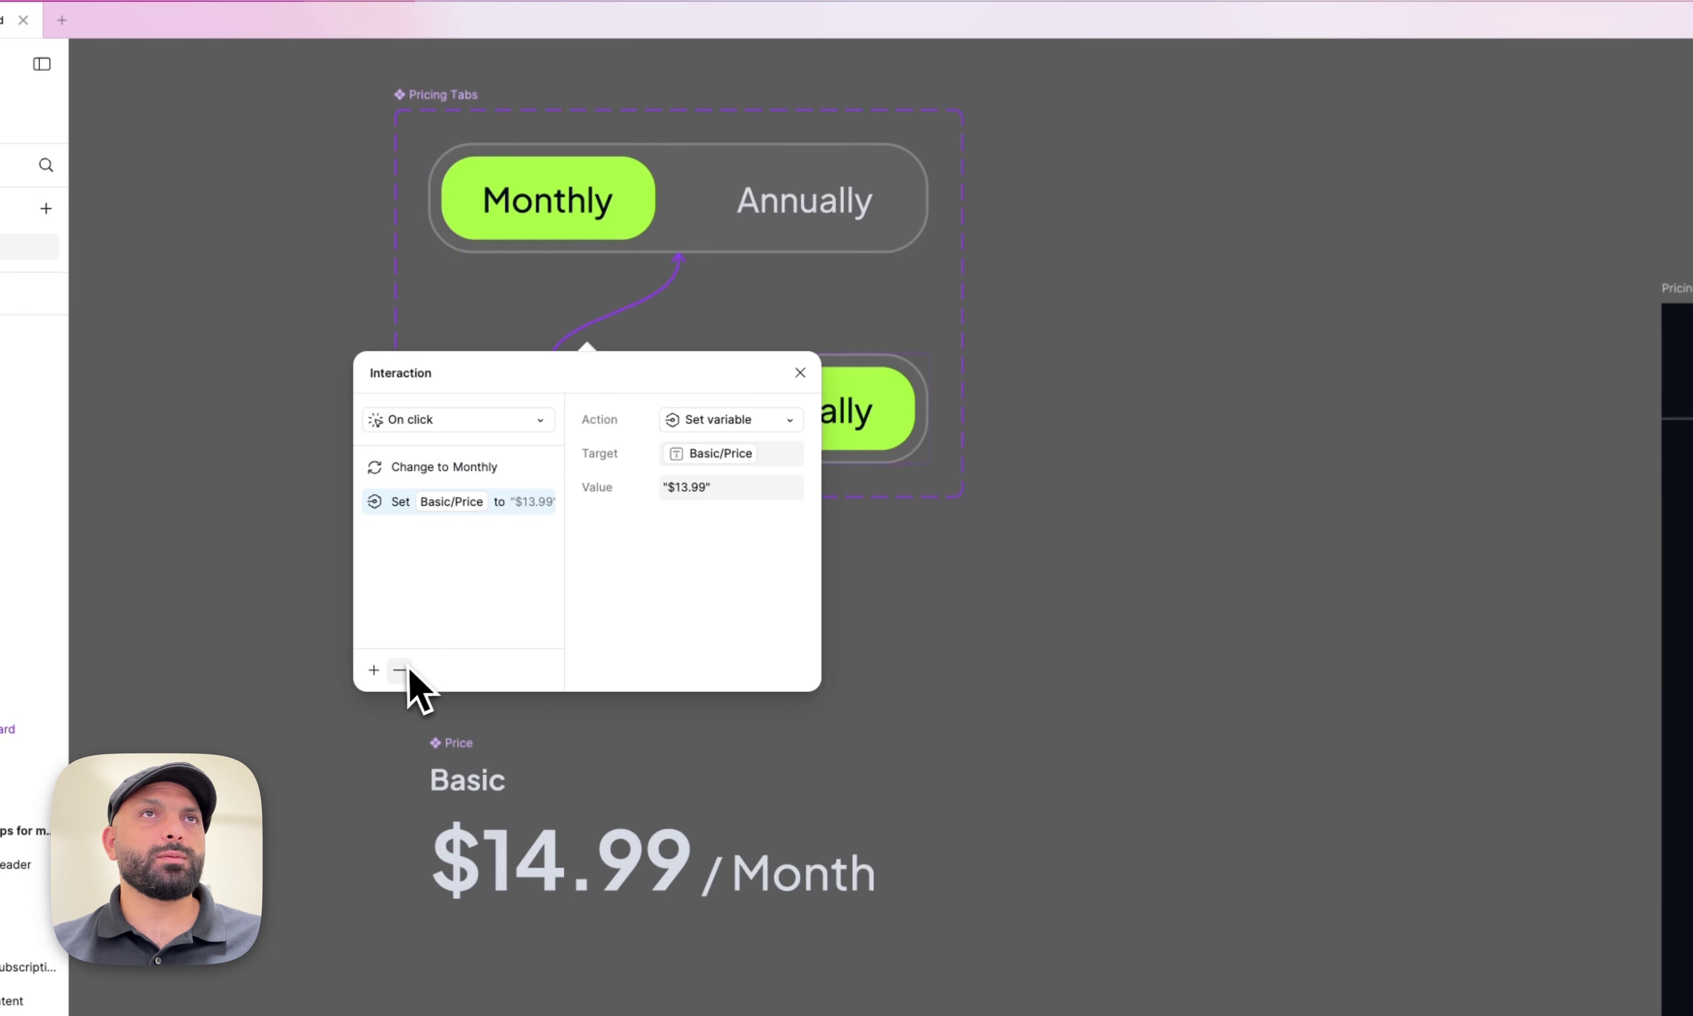
click(399, 669)
click(869, 503)
- Open the local variables and add a second mode to the Pricing collection
click(1376, 193)
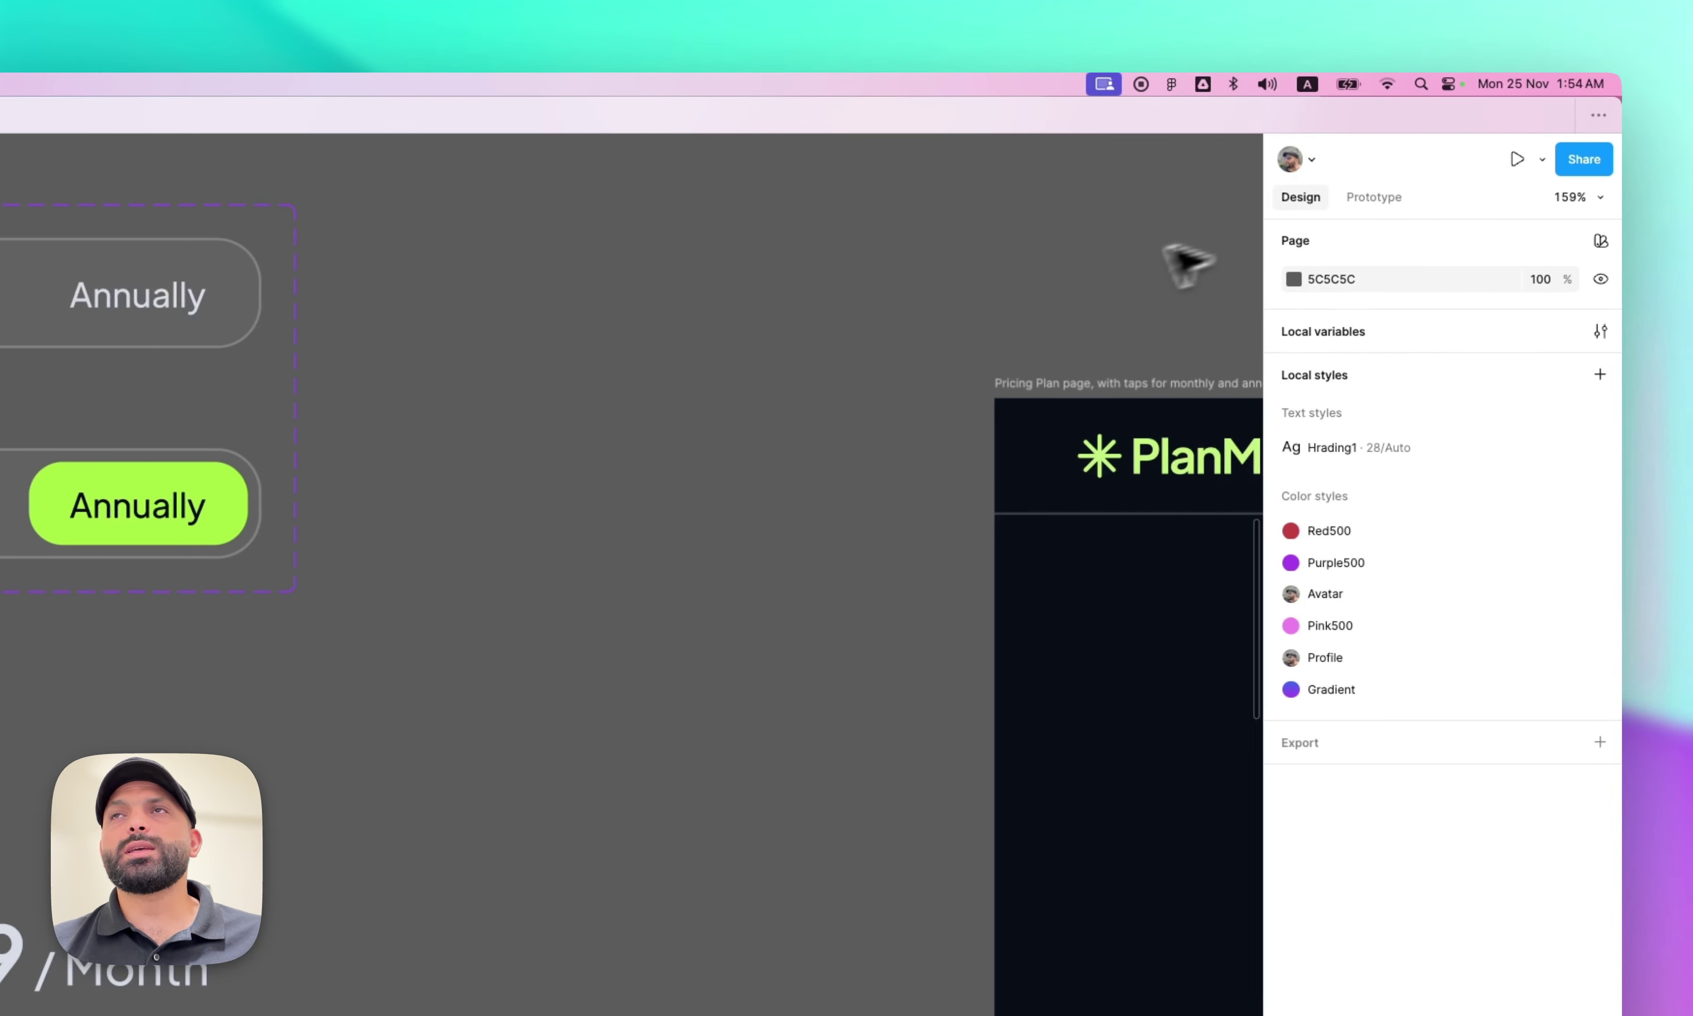
click(1311, 345)
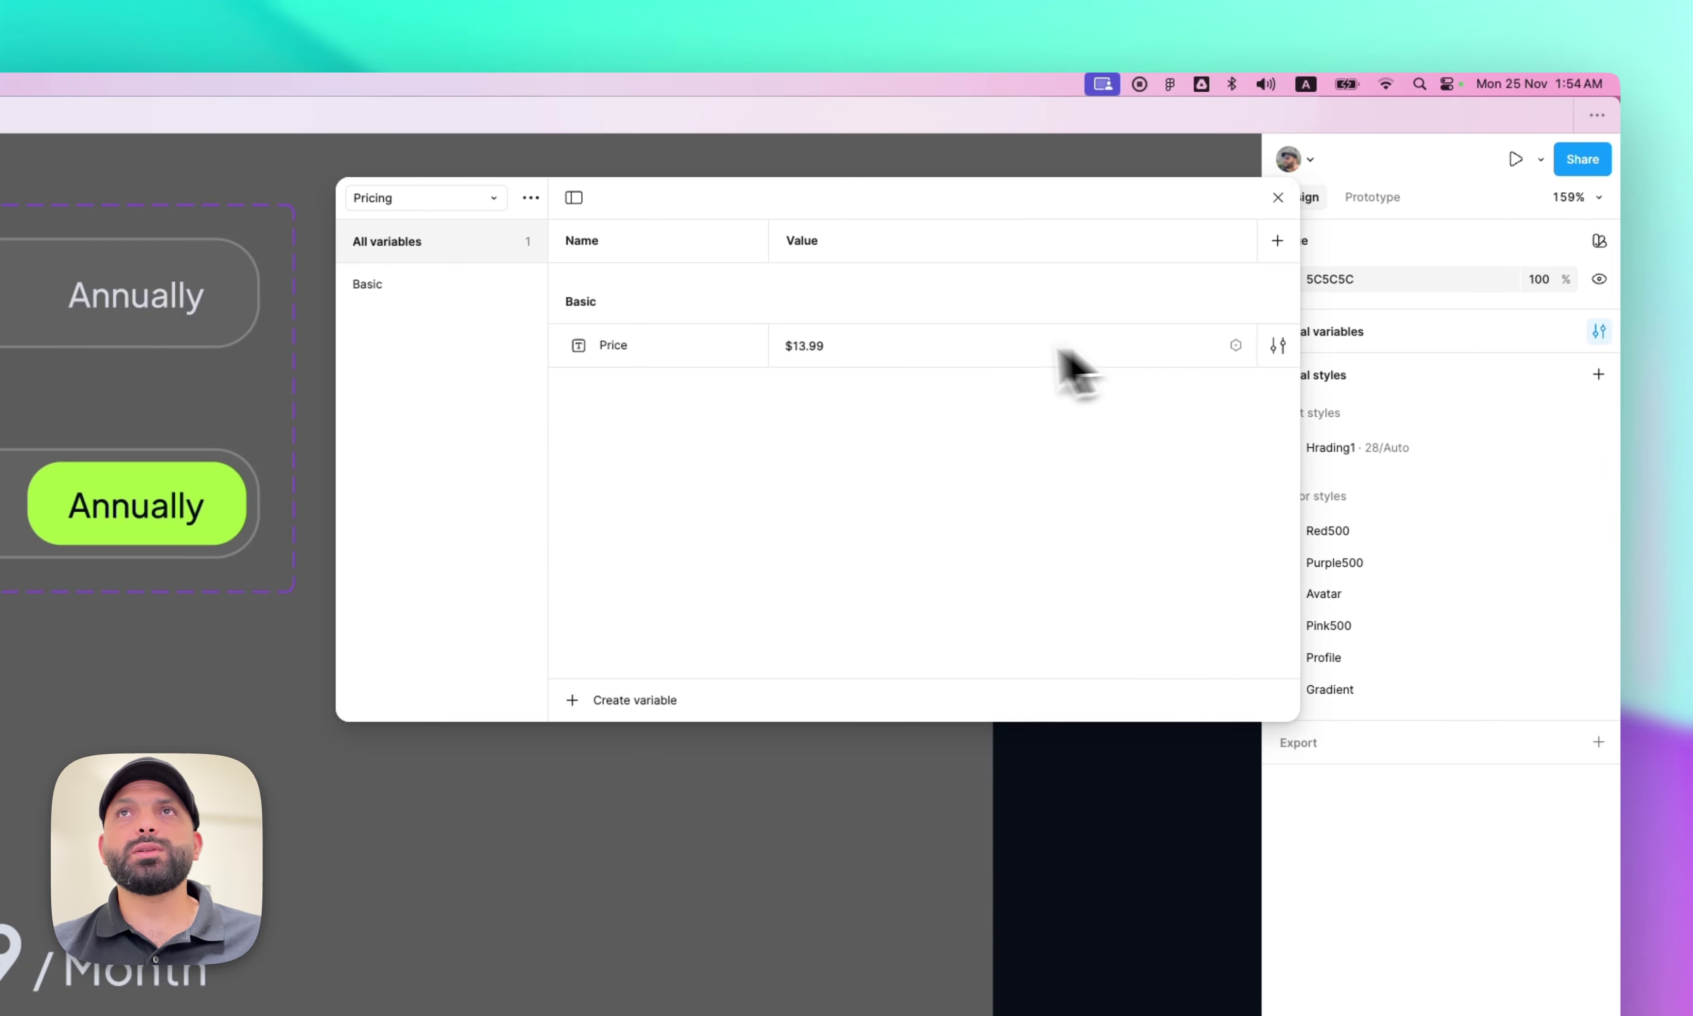
click(1275, 242)
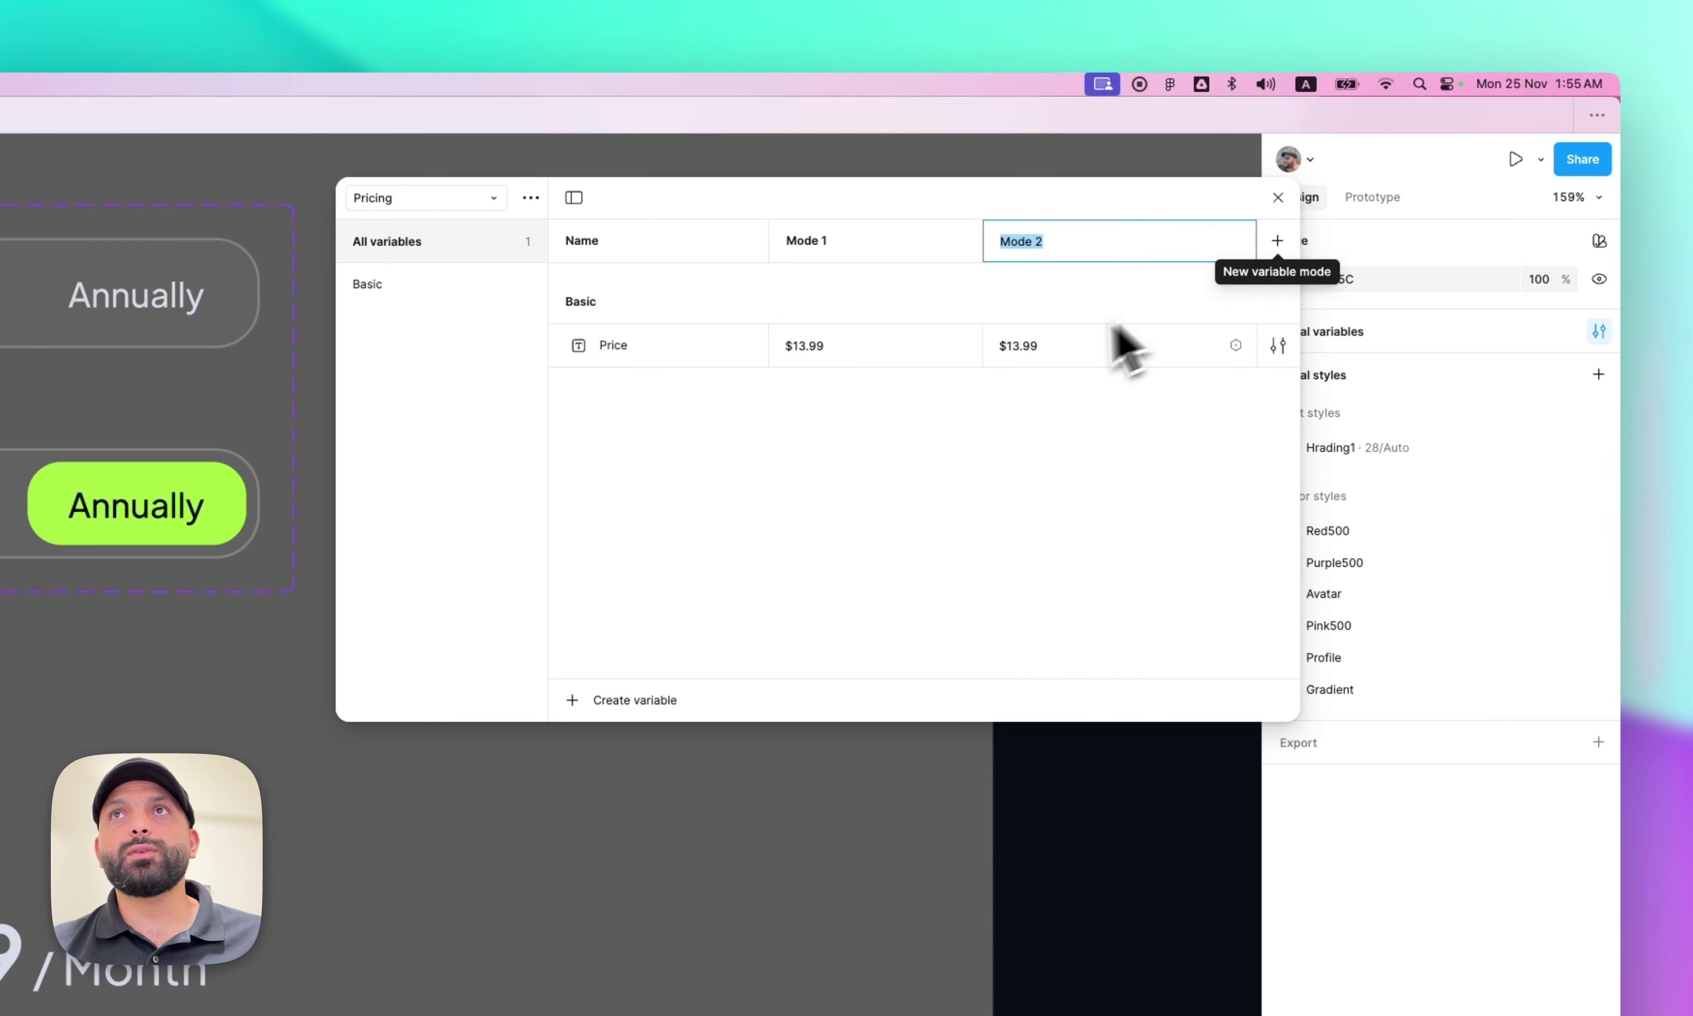
- Rename the first mode of the Pricing collection to Monthly
double_click(809, 255)
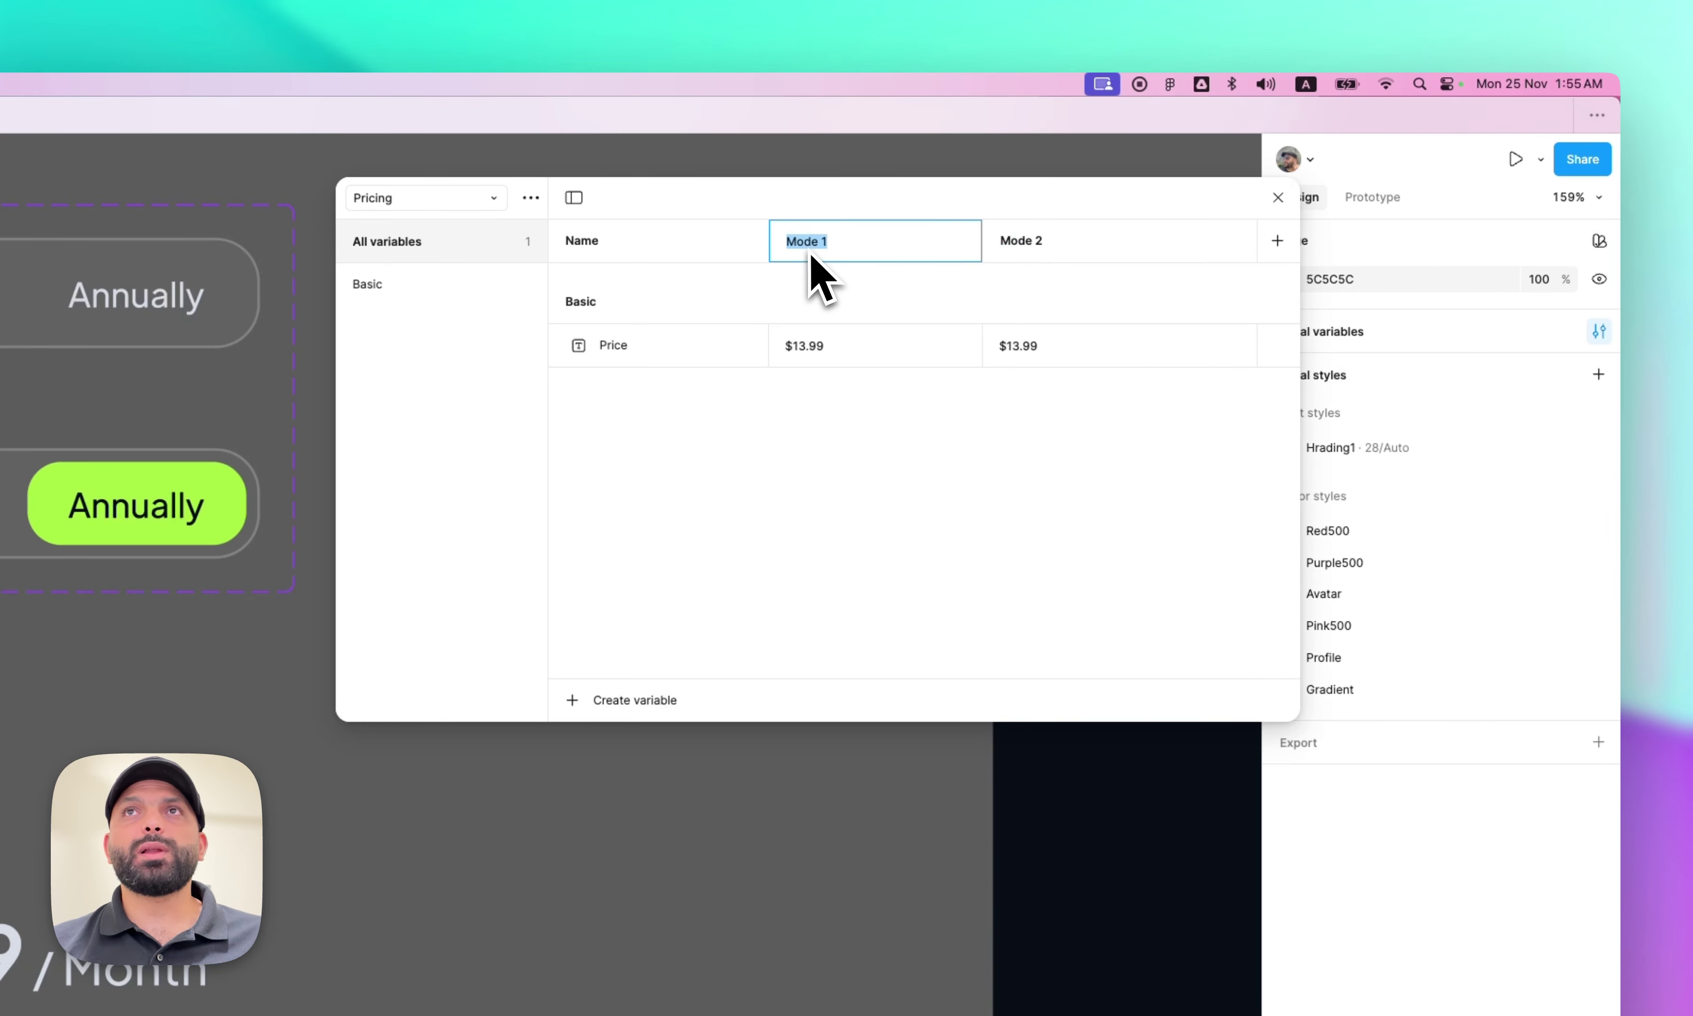
text(Monthly)
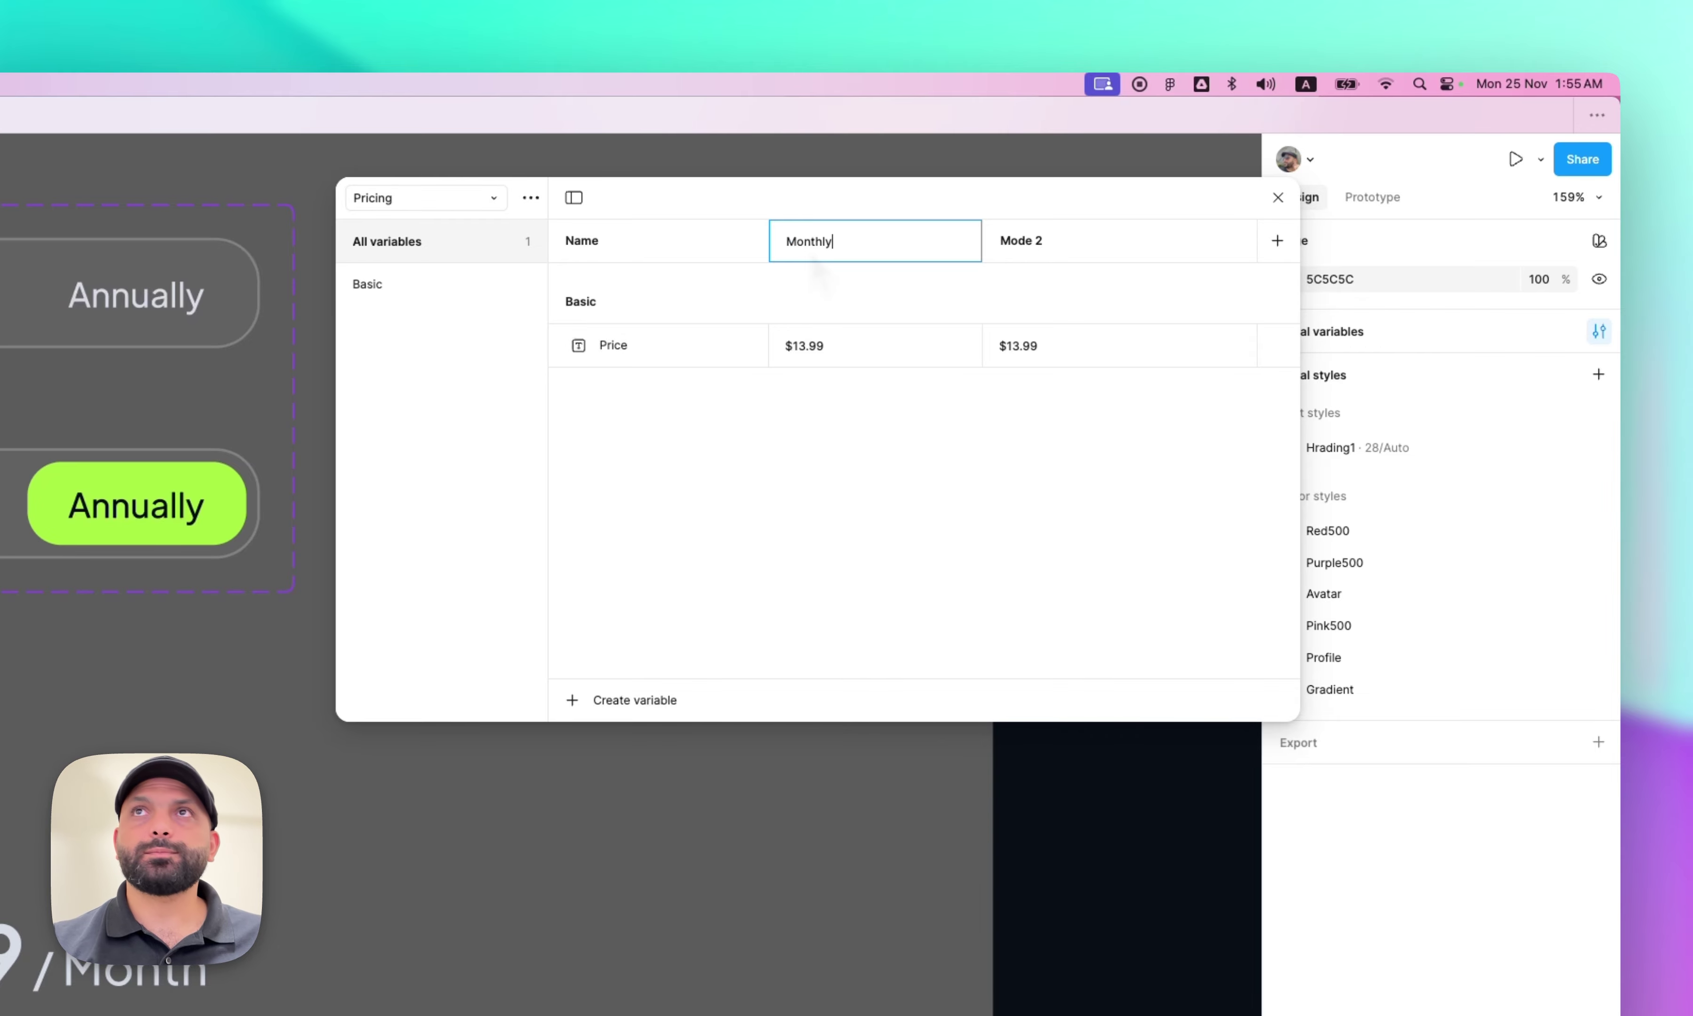
key(super+a)
text(Monthly)
key(Return)
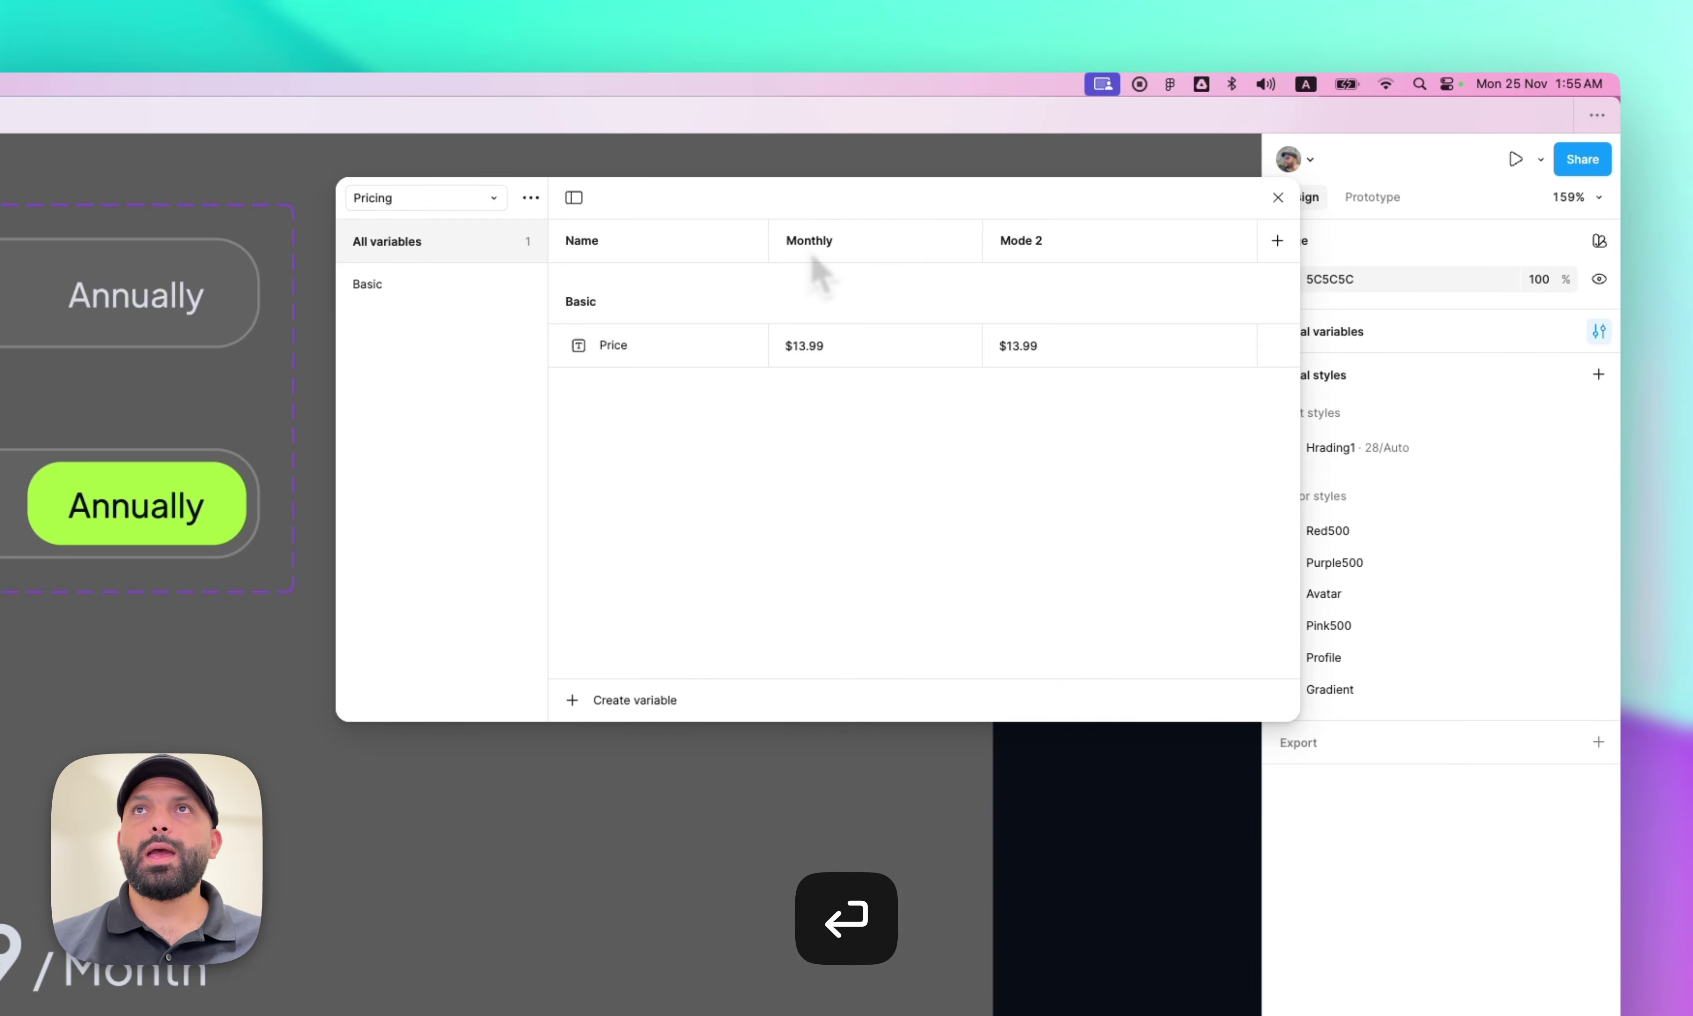
- Rename the second mode of the Pricing collection to Annually
double_click(1034, 251)
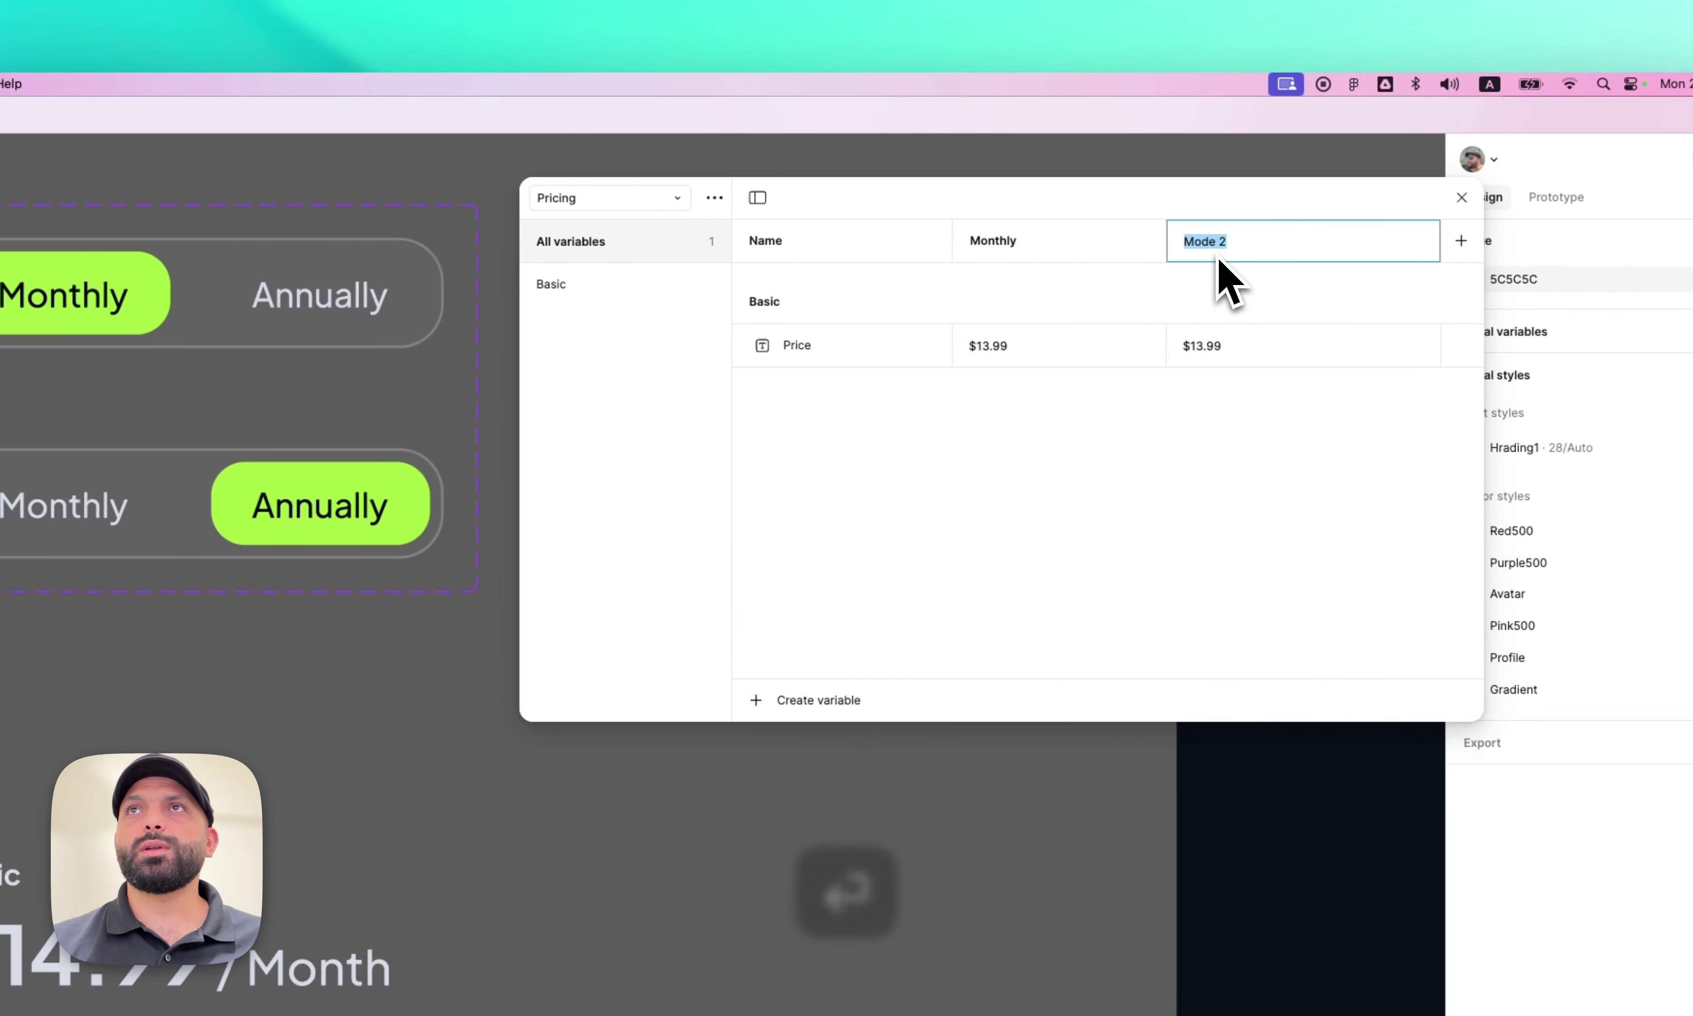
text(Annually)
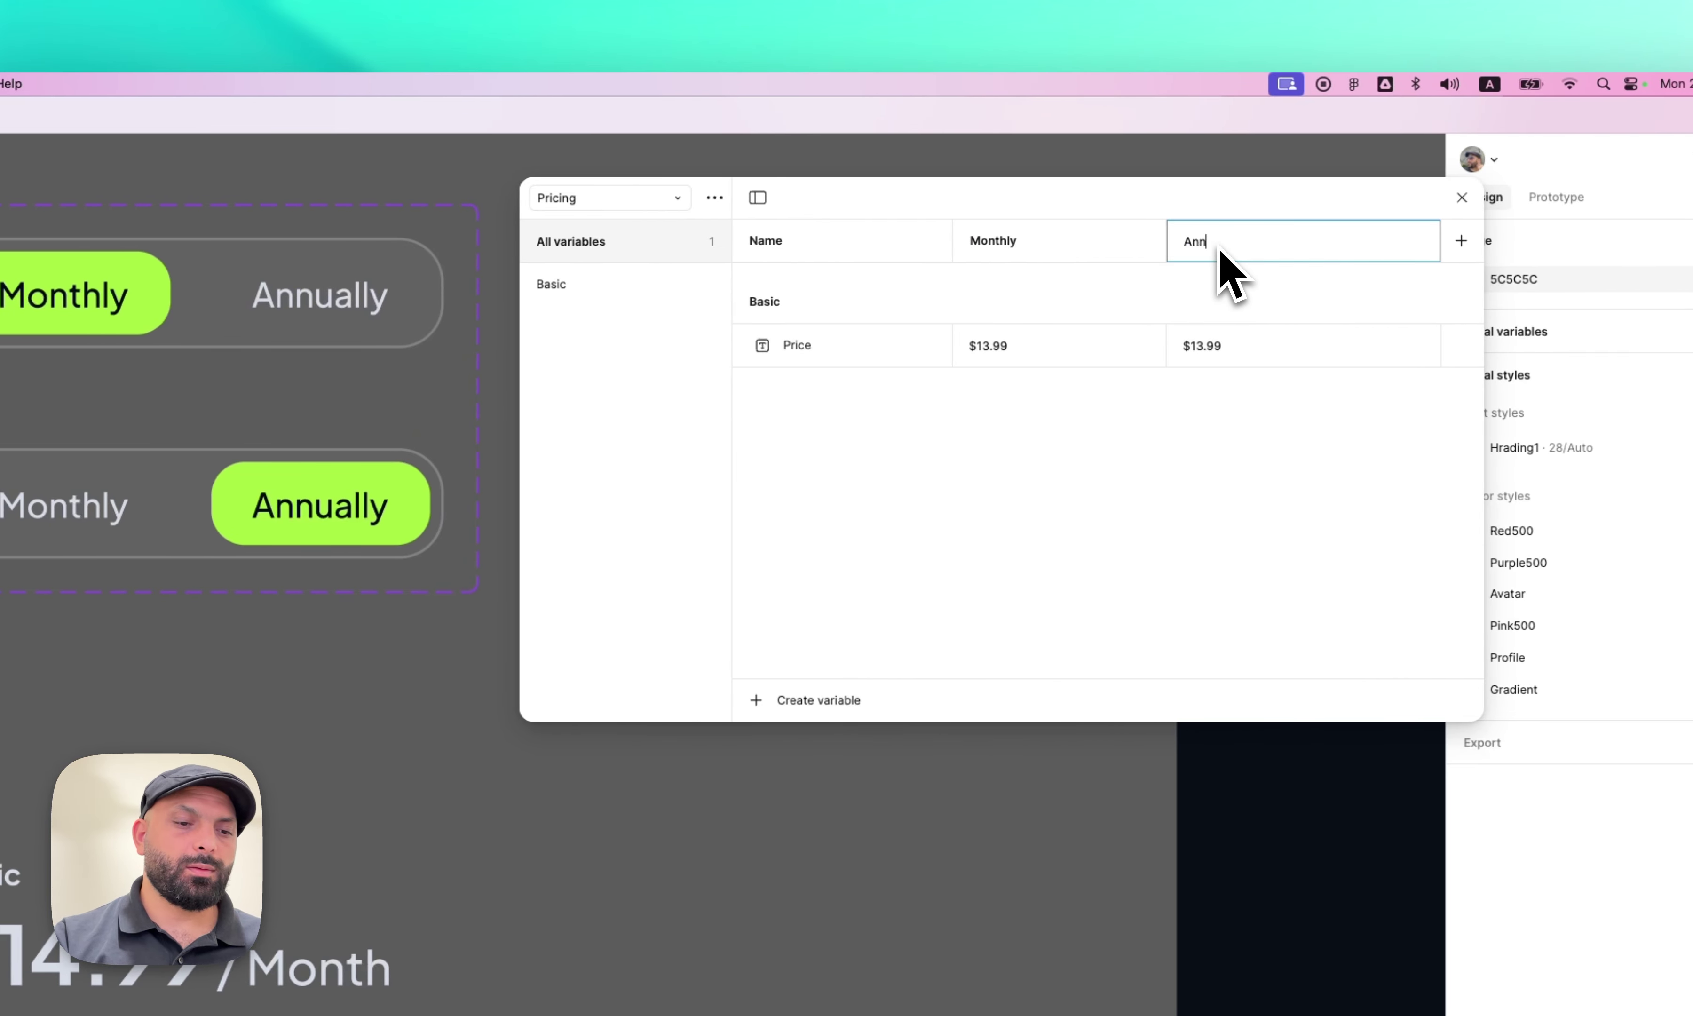
key(Return)
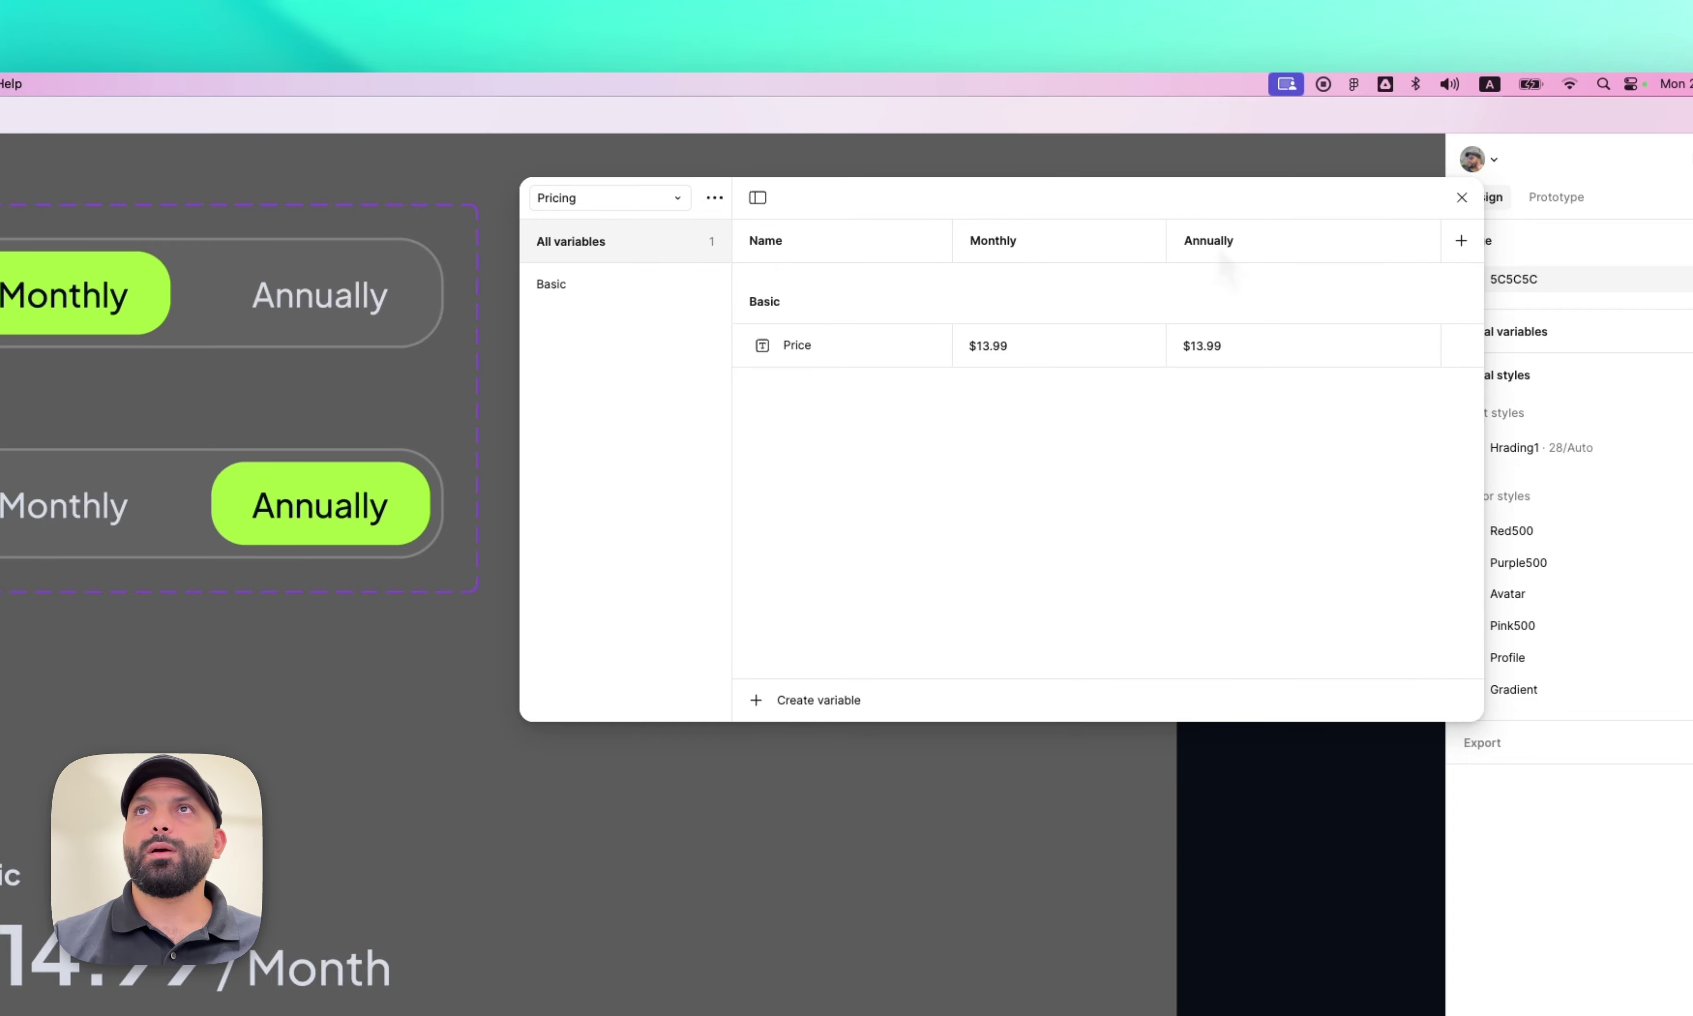
- Set the Basic Price variable's Annually value to $9.99
double_click(1205, 347)
click(1276, 348)
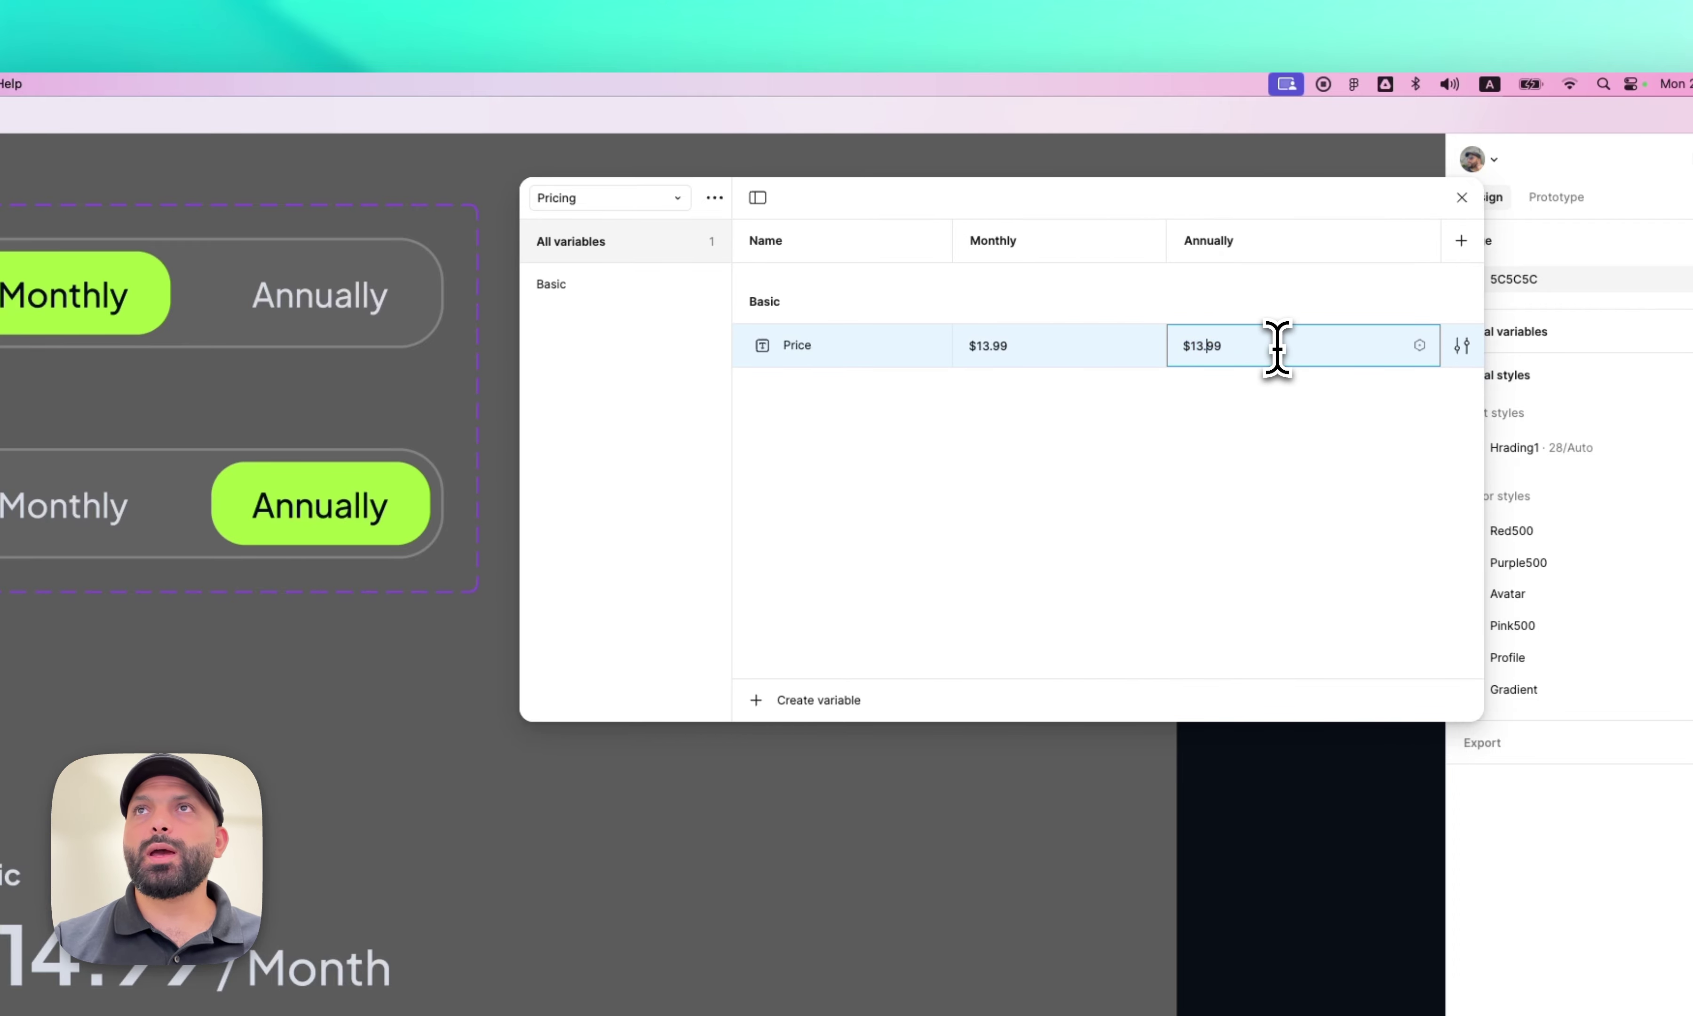
key(Left)
key(Left)
key(BackSpace)
key(BackSpace)
key(BackSpace)
text(9.)
key(Return)
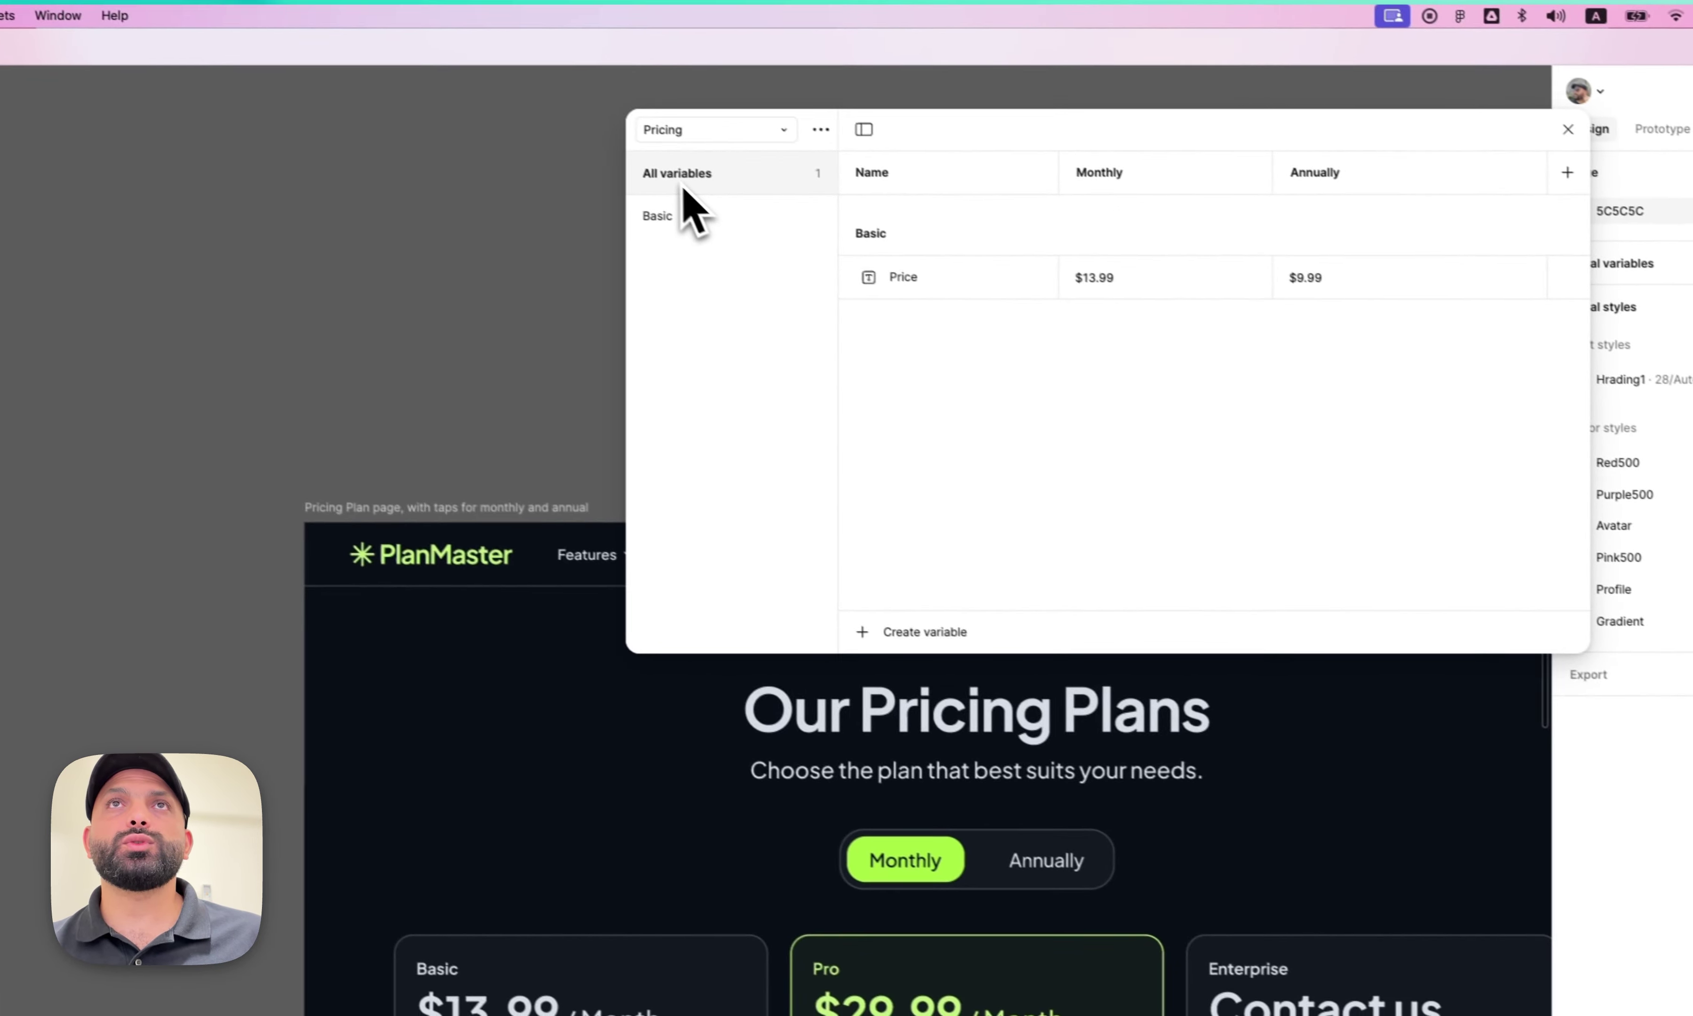
- Create a string variable named Pro/Price in the Pricing collection
click(921, 371)
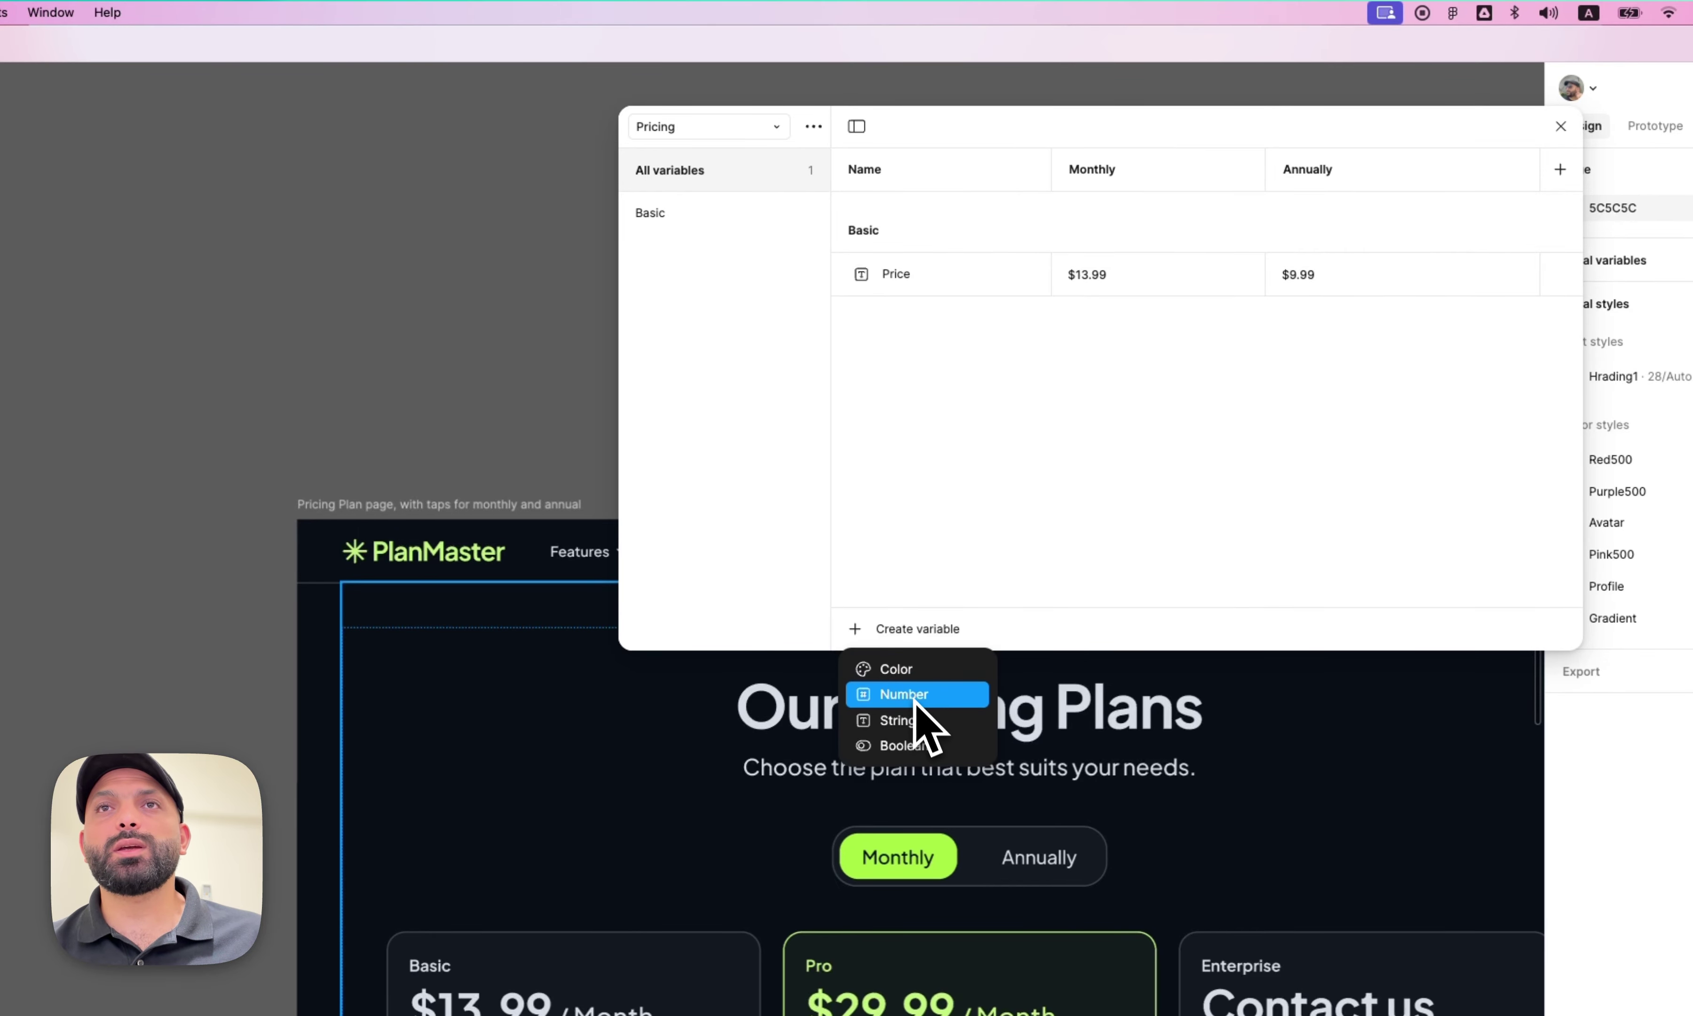
click(900, 720)
text(P)
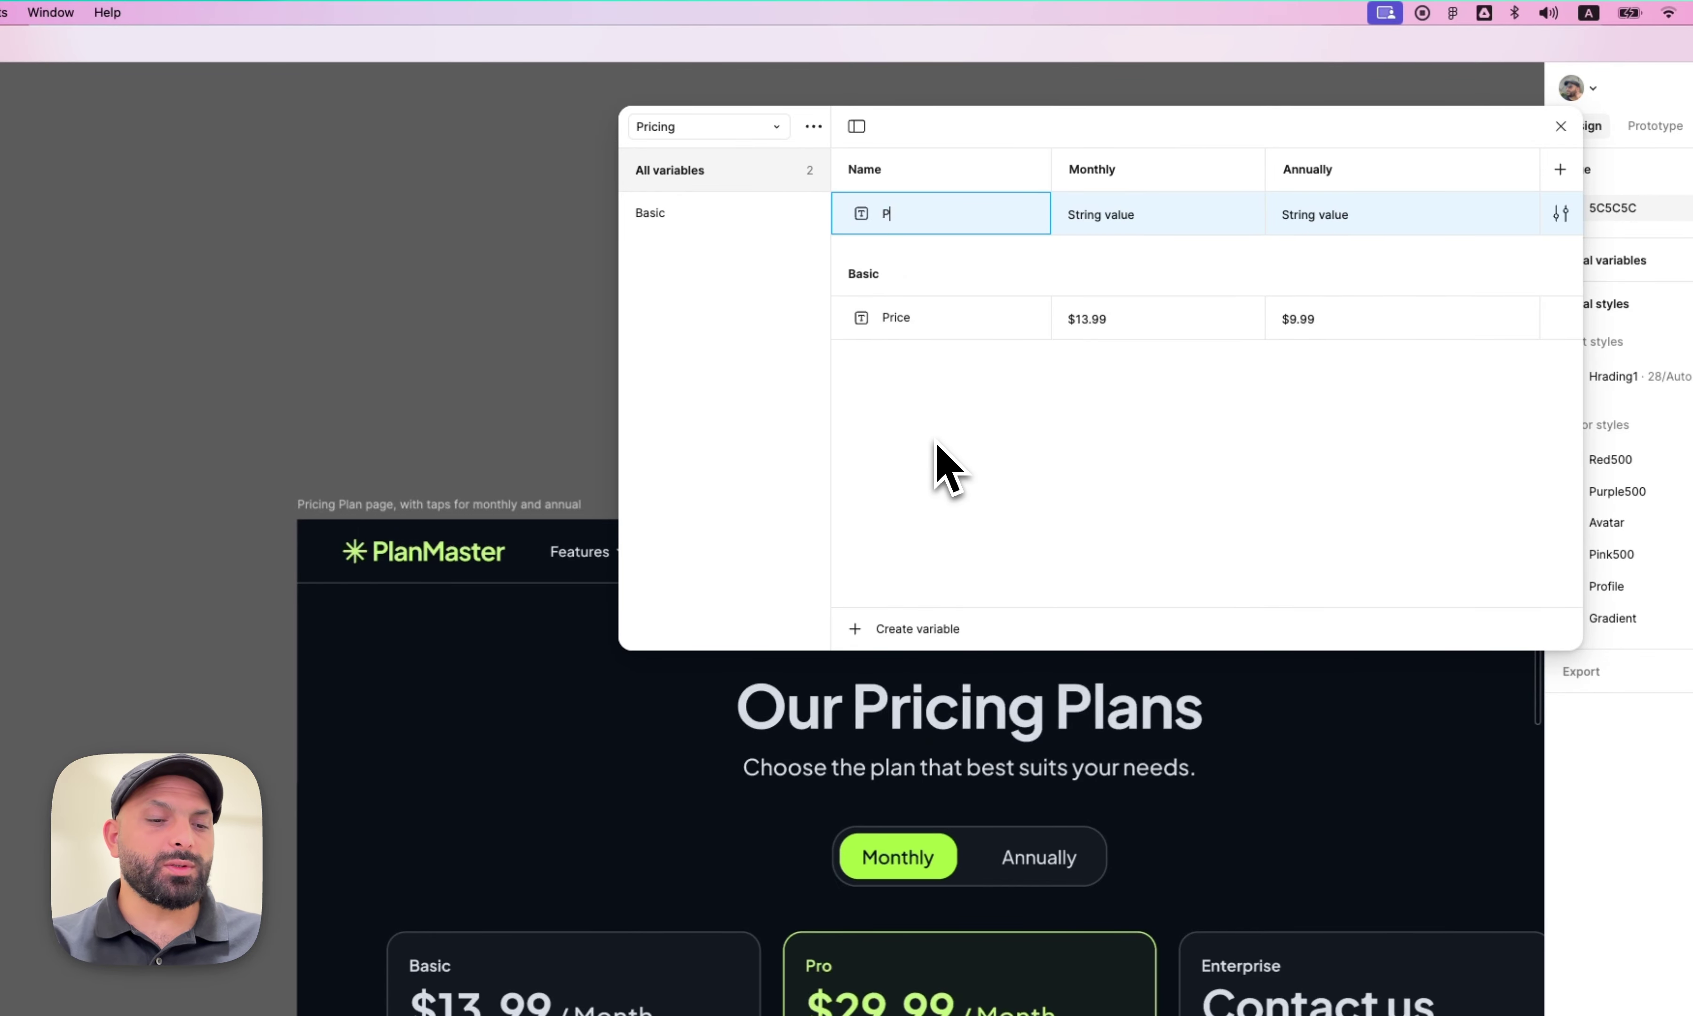
text(ro/Pri)
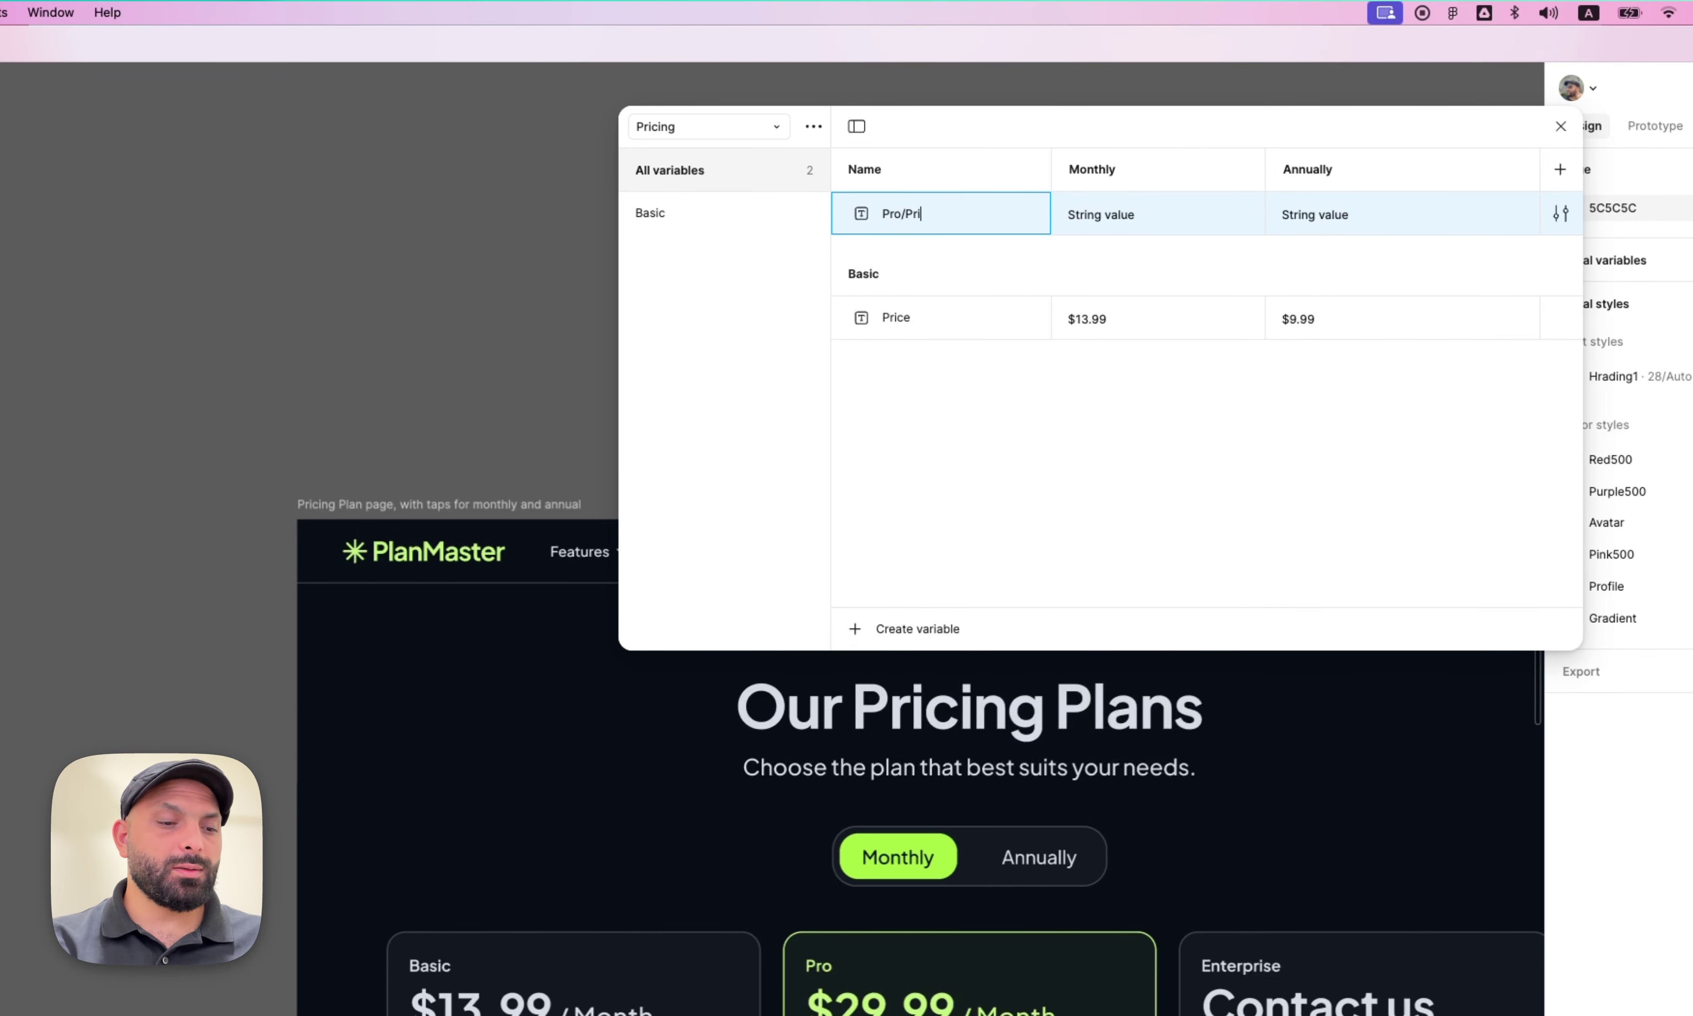
text(ce)
key(Return)
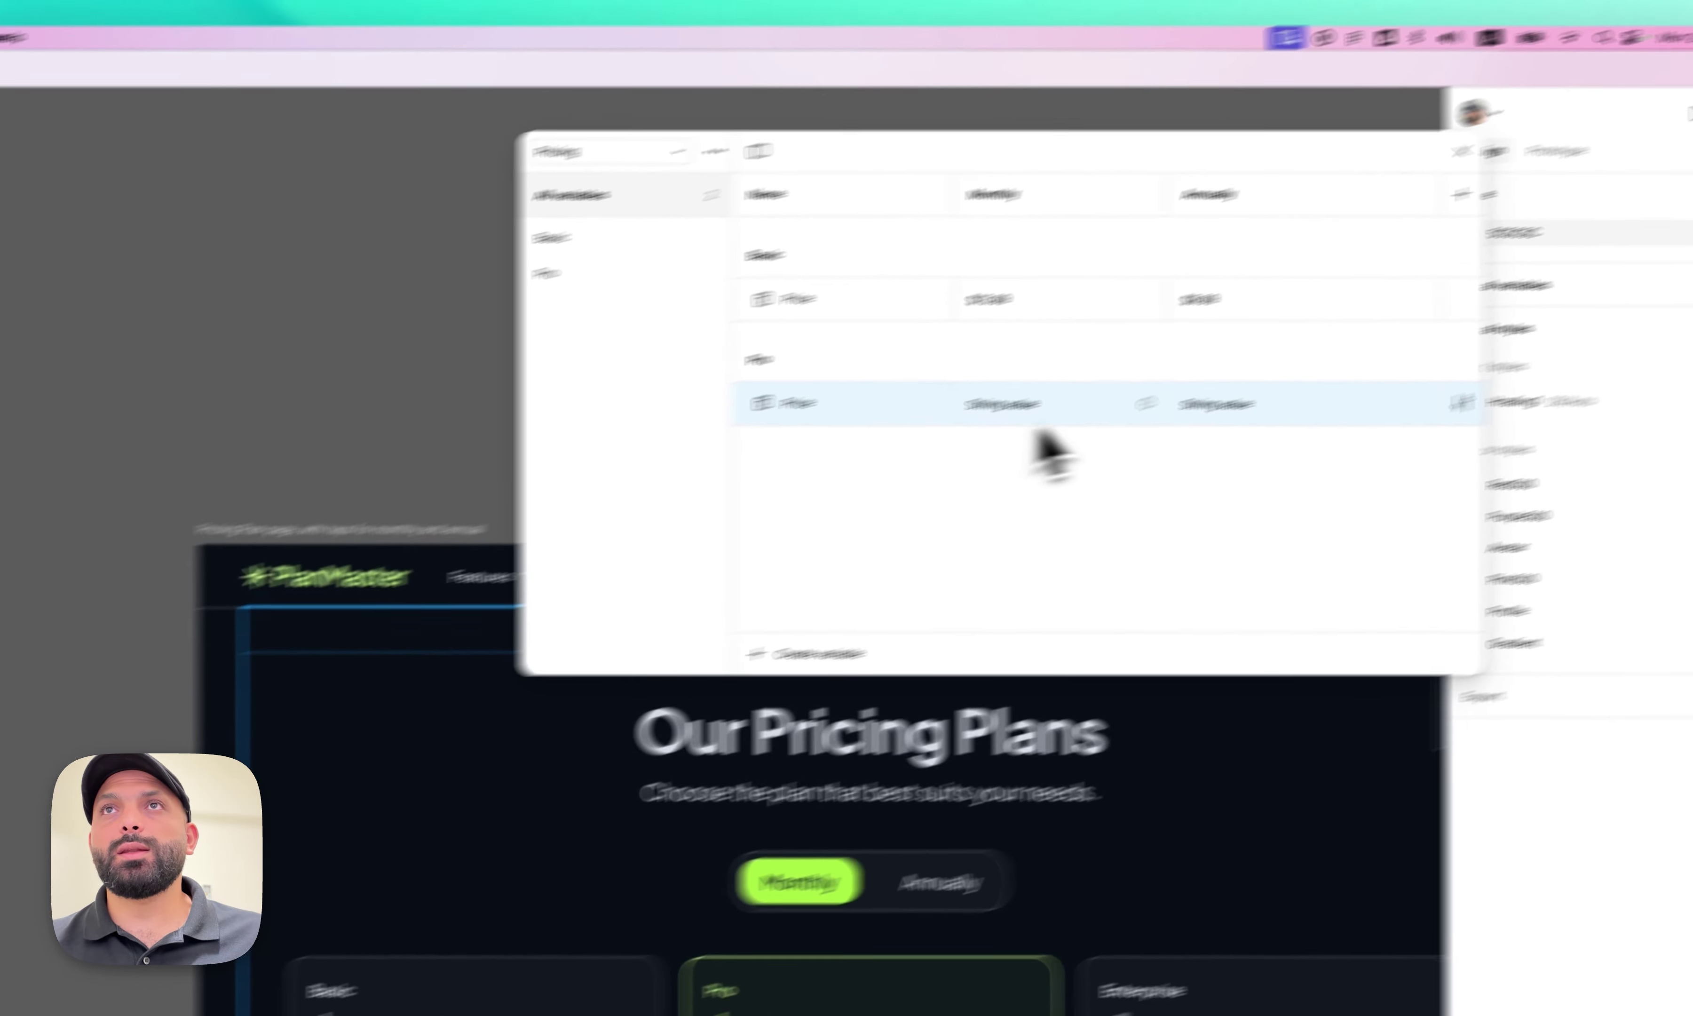
- Set the Pro Price variable to $29.99 for Monthly and $19.99 for Annually, and close the local variables
click(1128, 379)
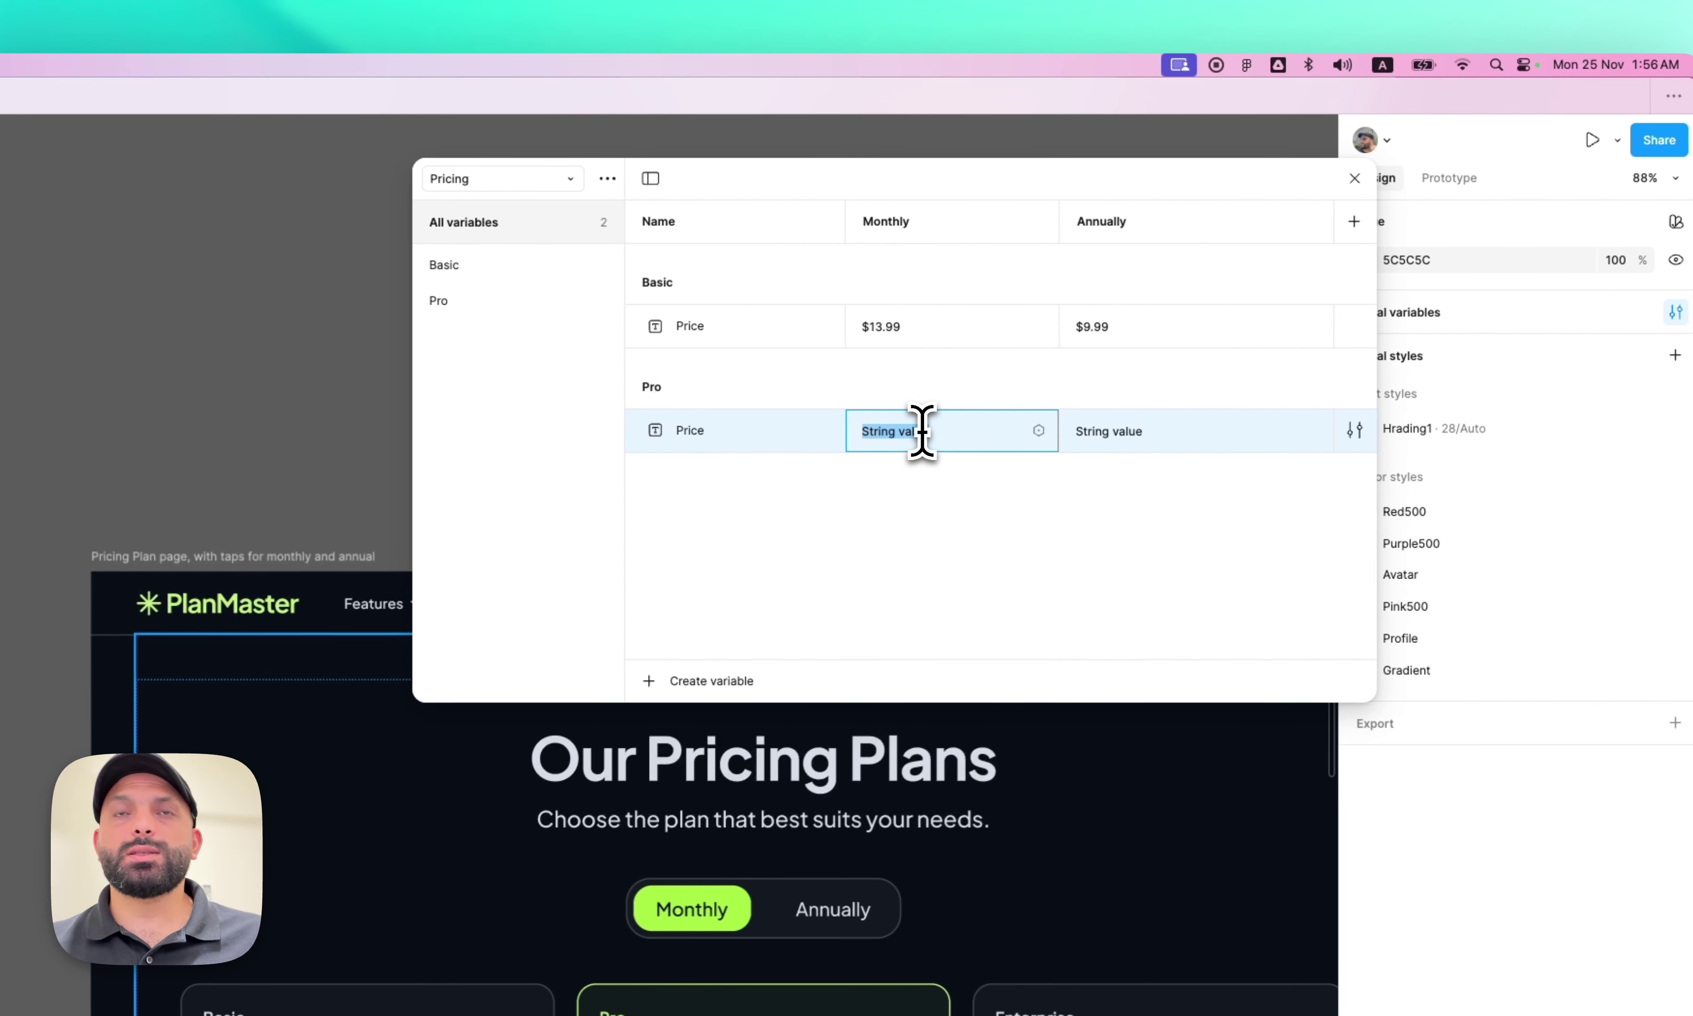
text($)
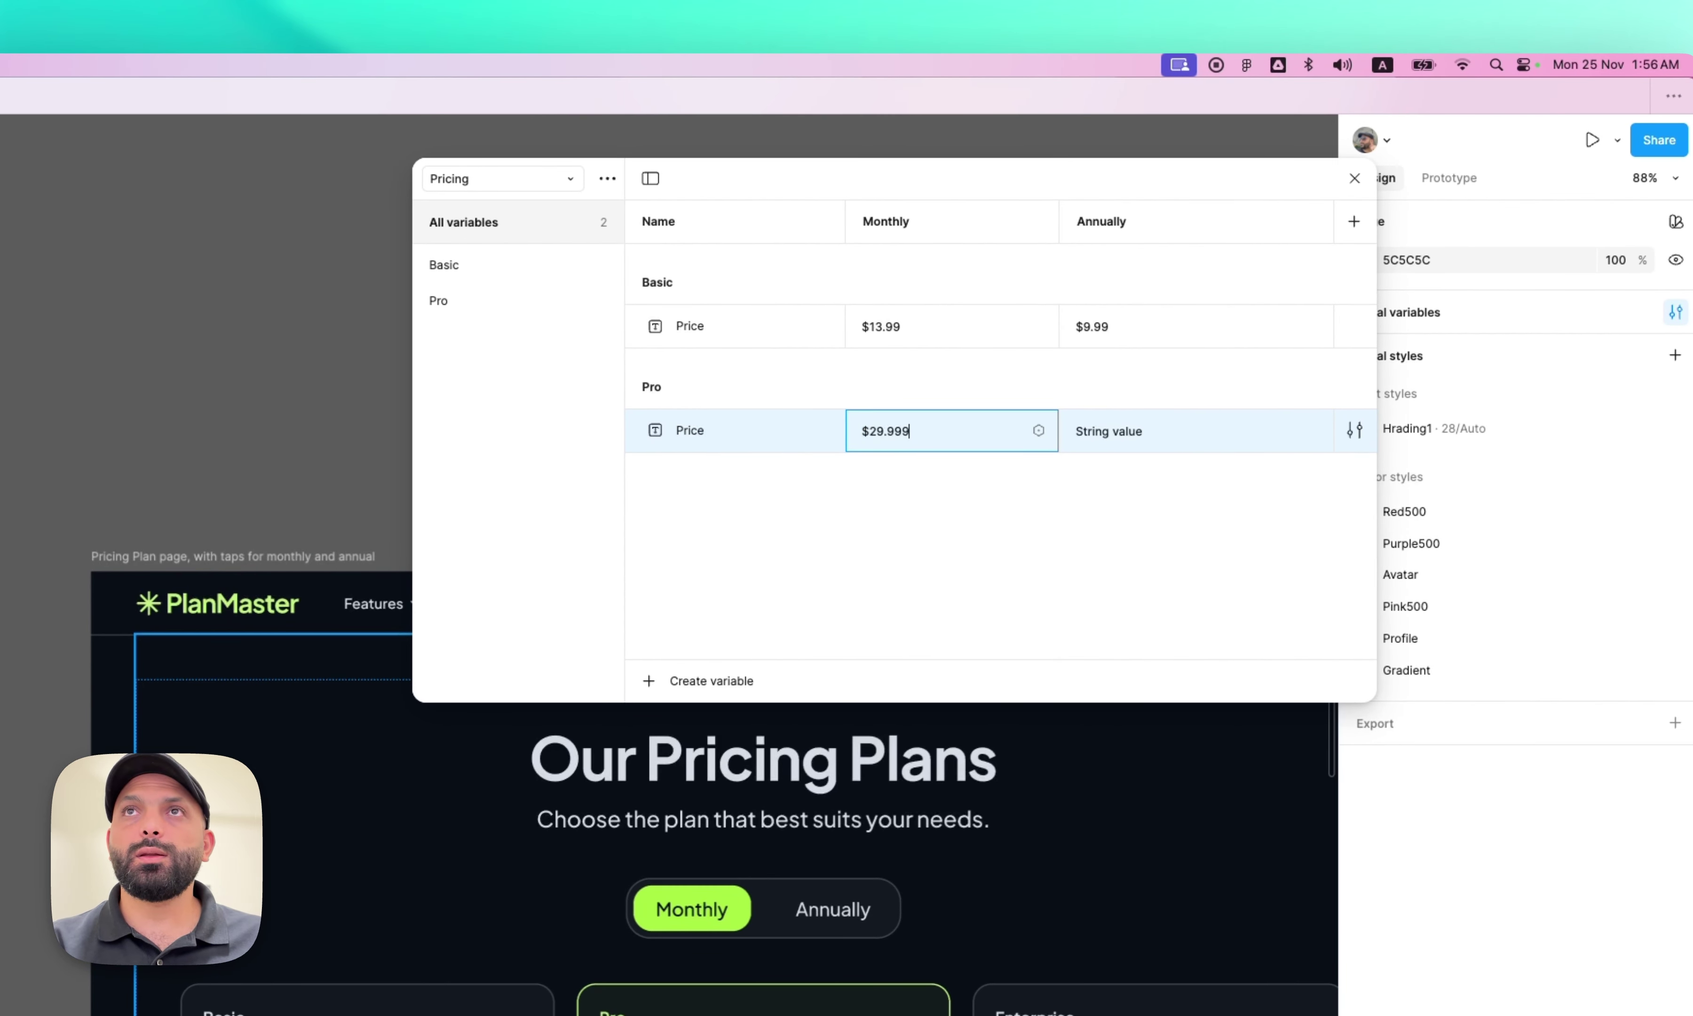
text(29.999)
key(BackSpace)
key(Return)
click(1092, 435)
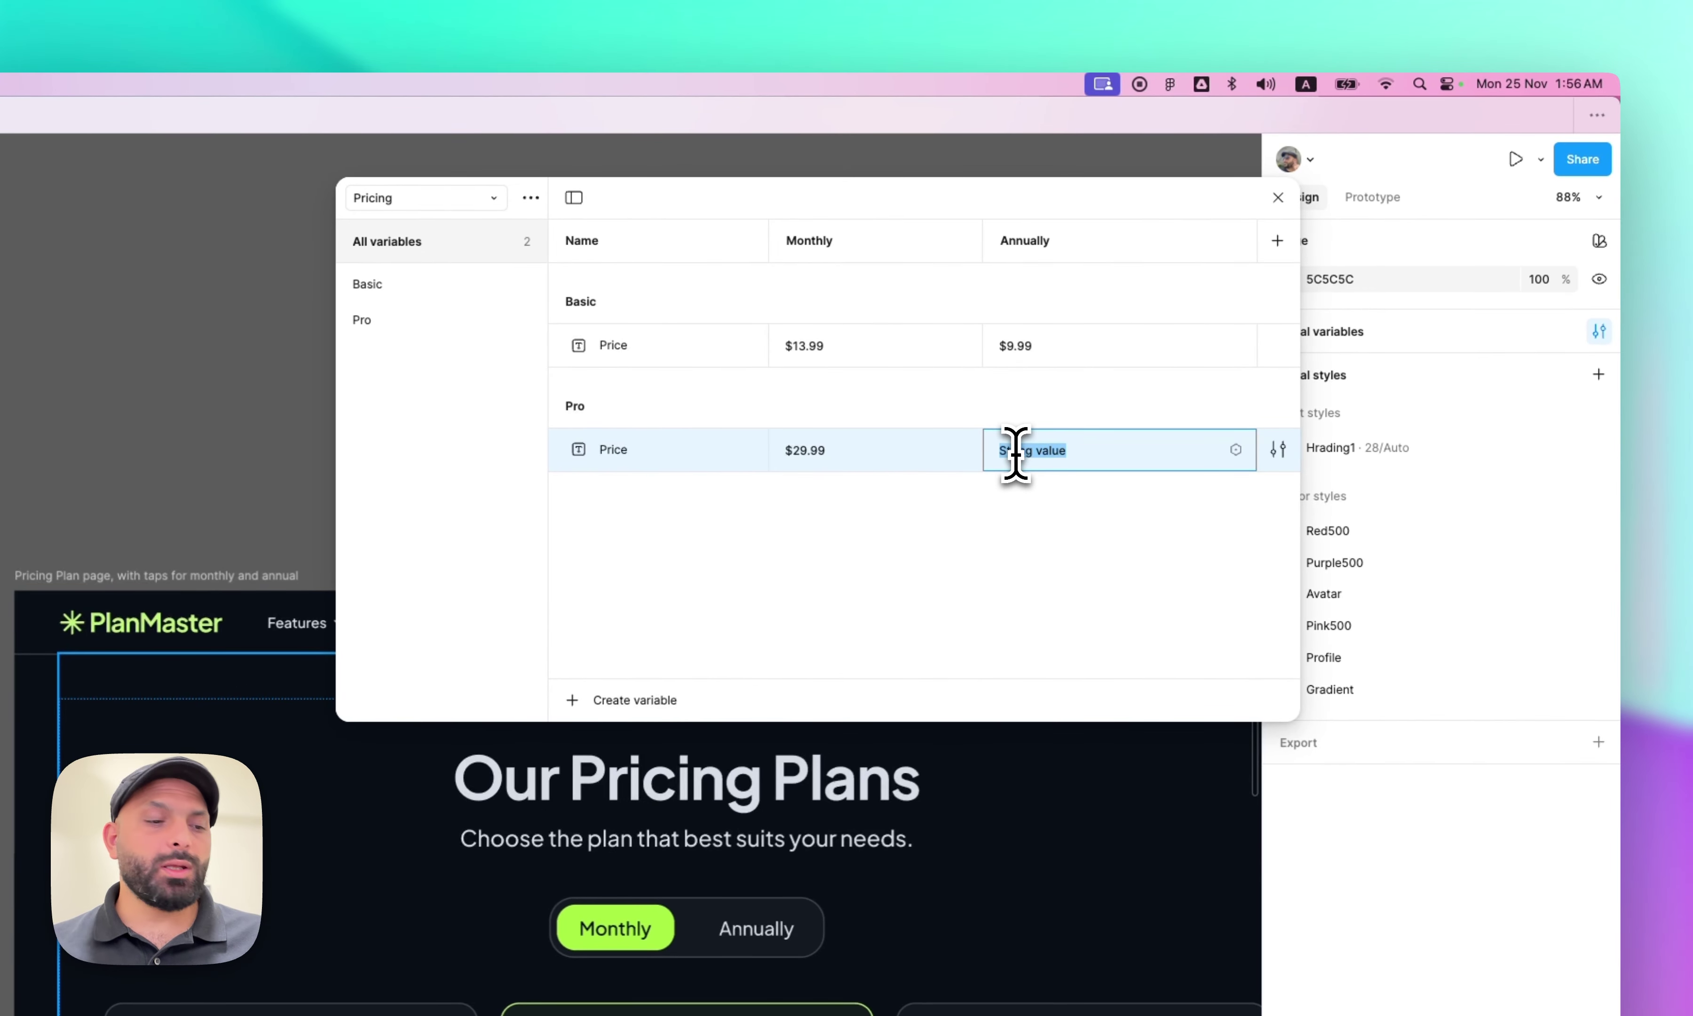
text($19.)
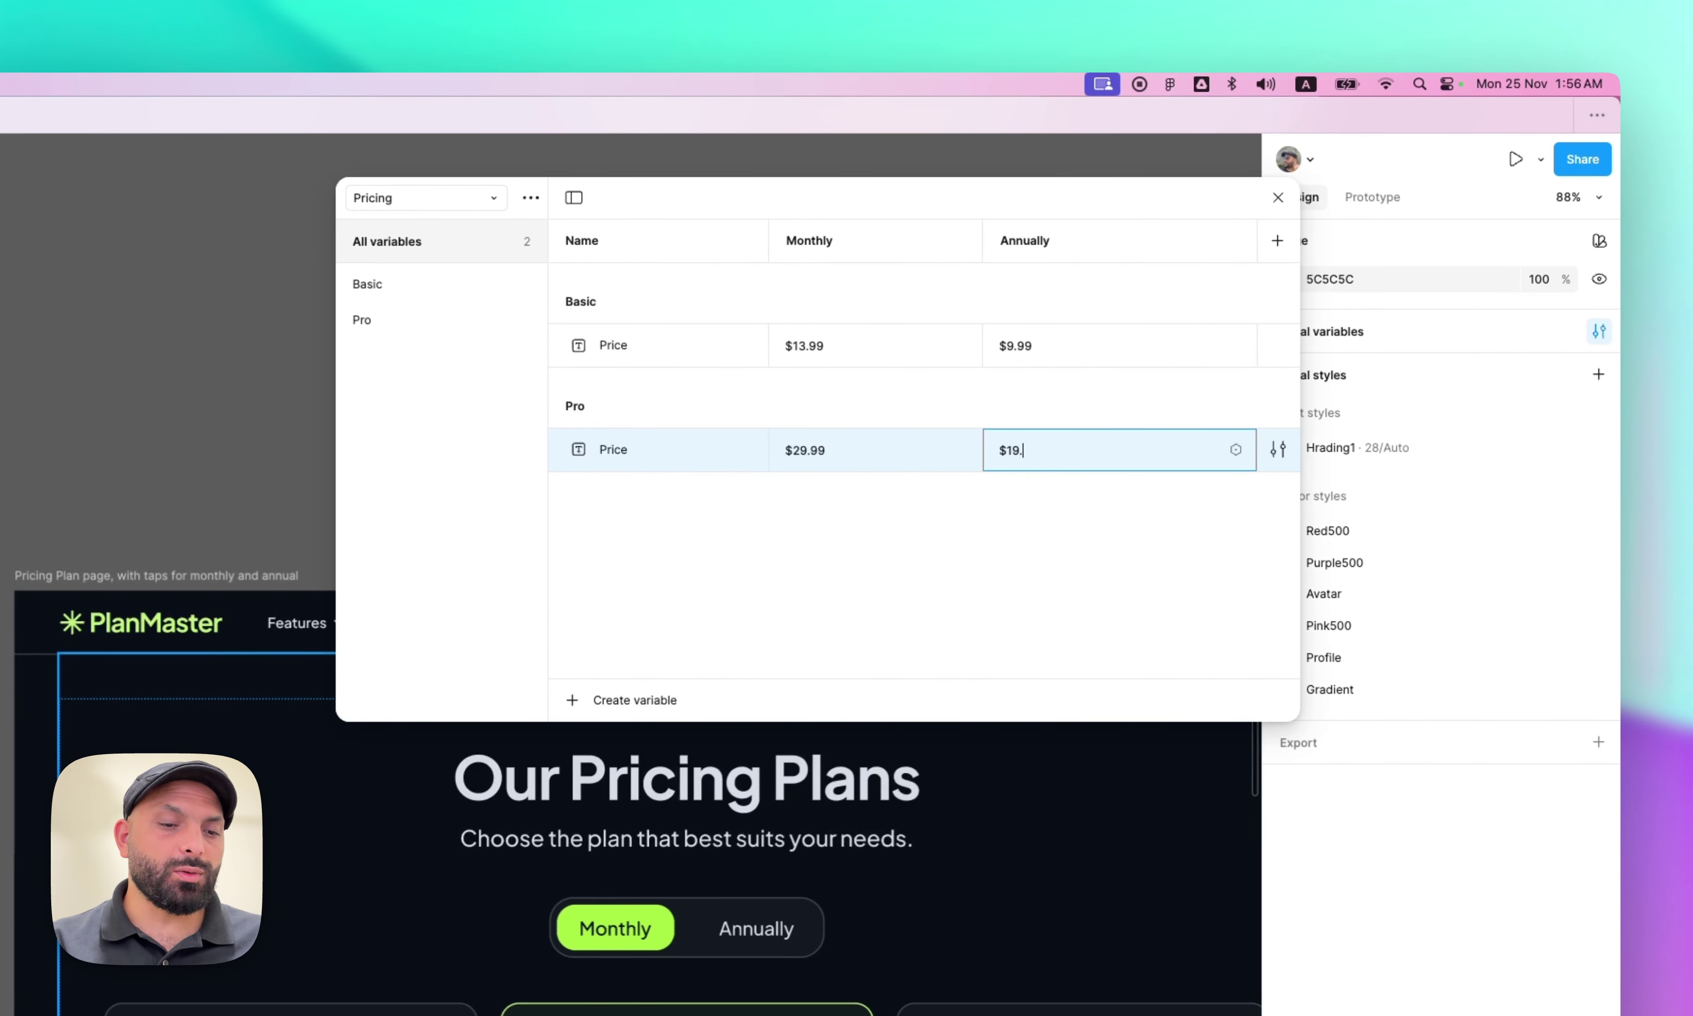
text(99)
key(Return)
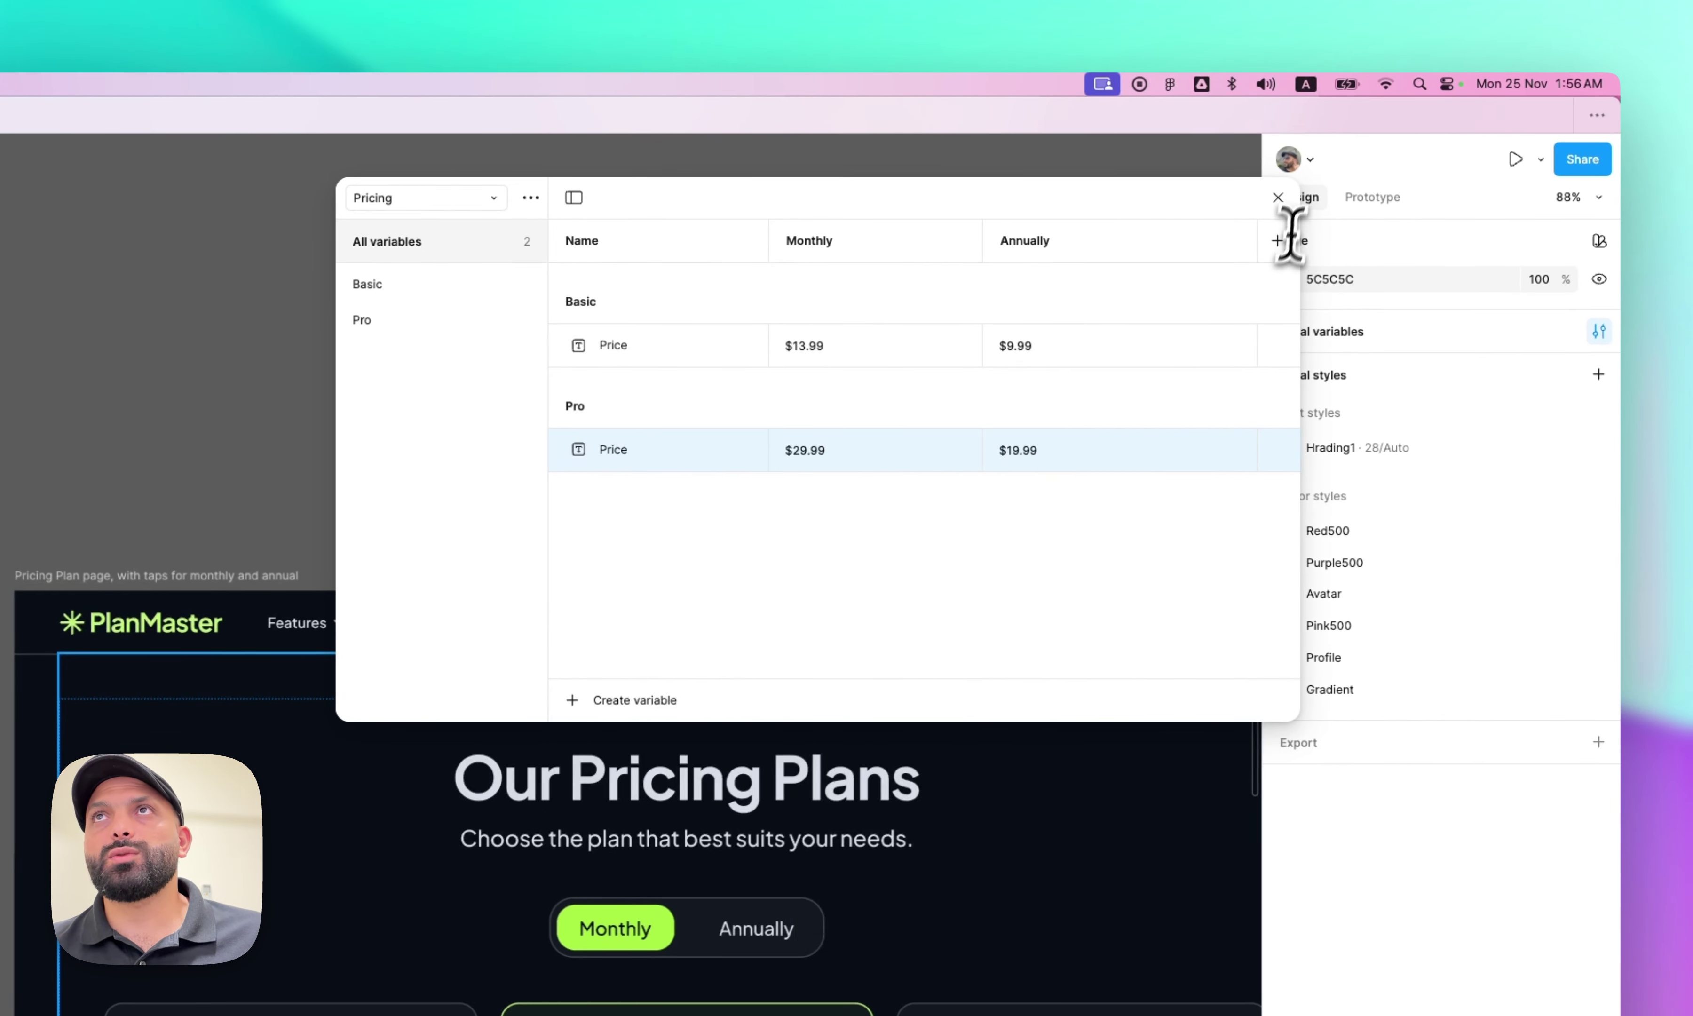
click(1278, 197)
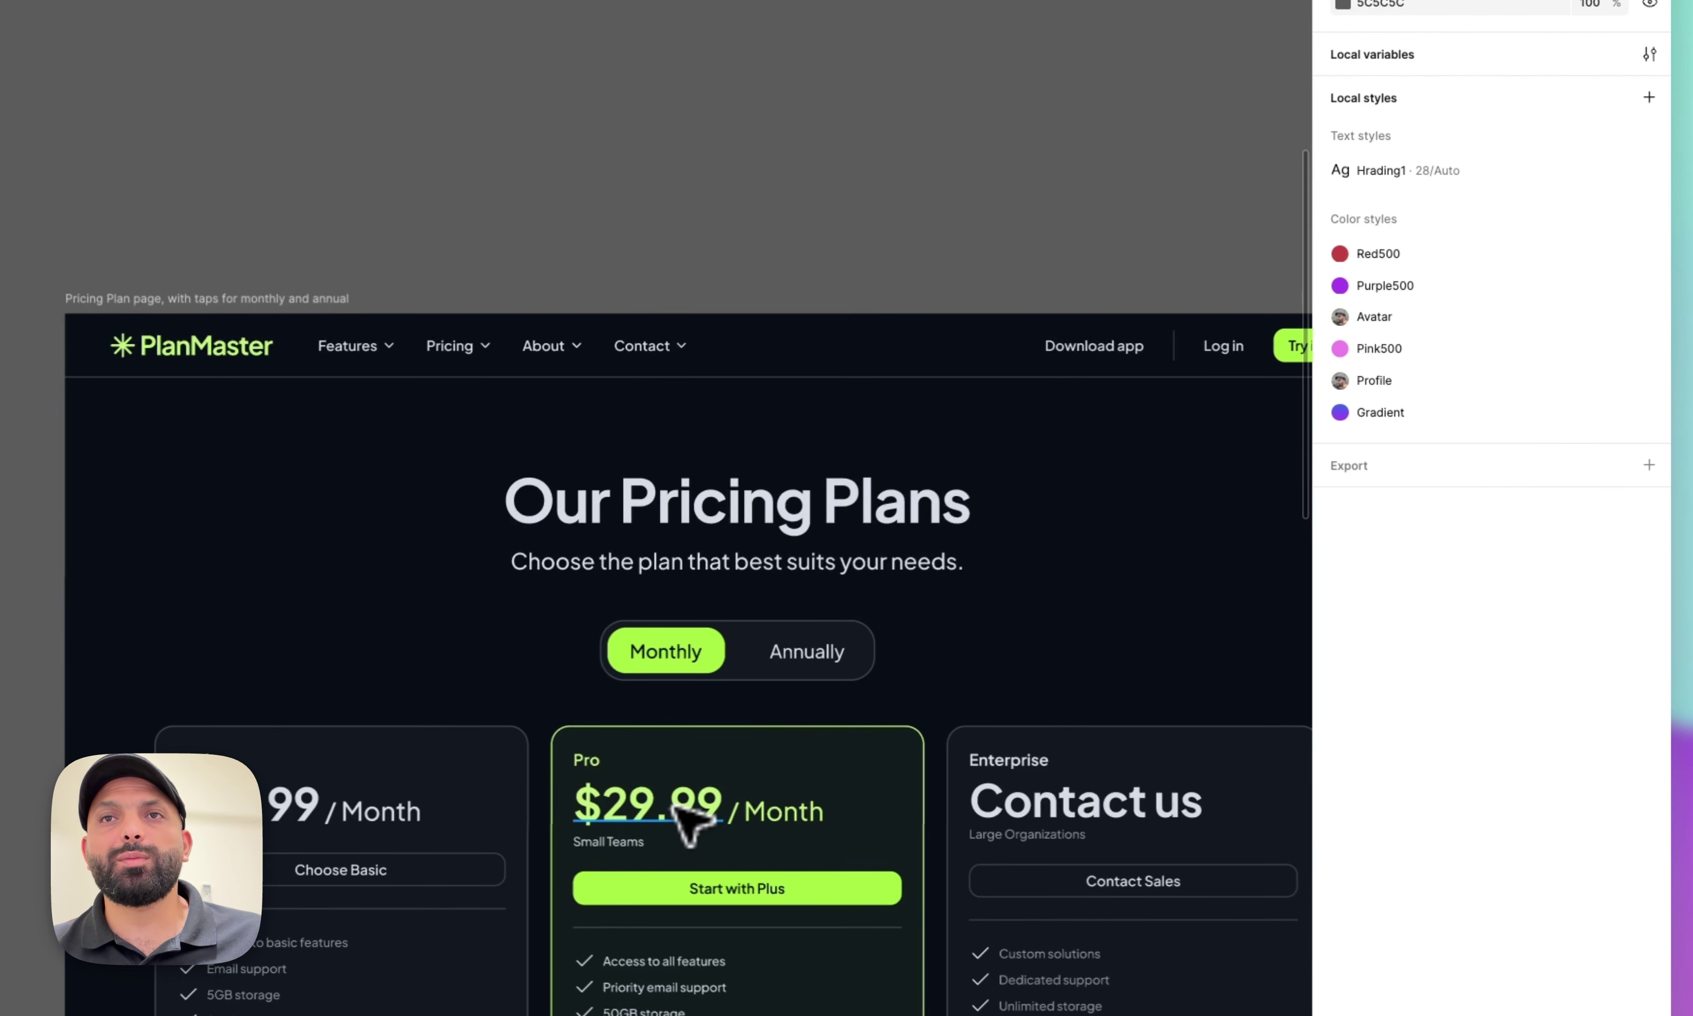
- Bind the price text in the Pro card of the Pricing Plan page to the Pro/Price variable
click(690, 825)
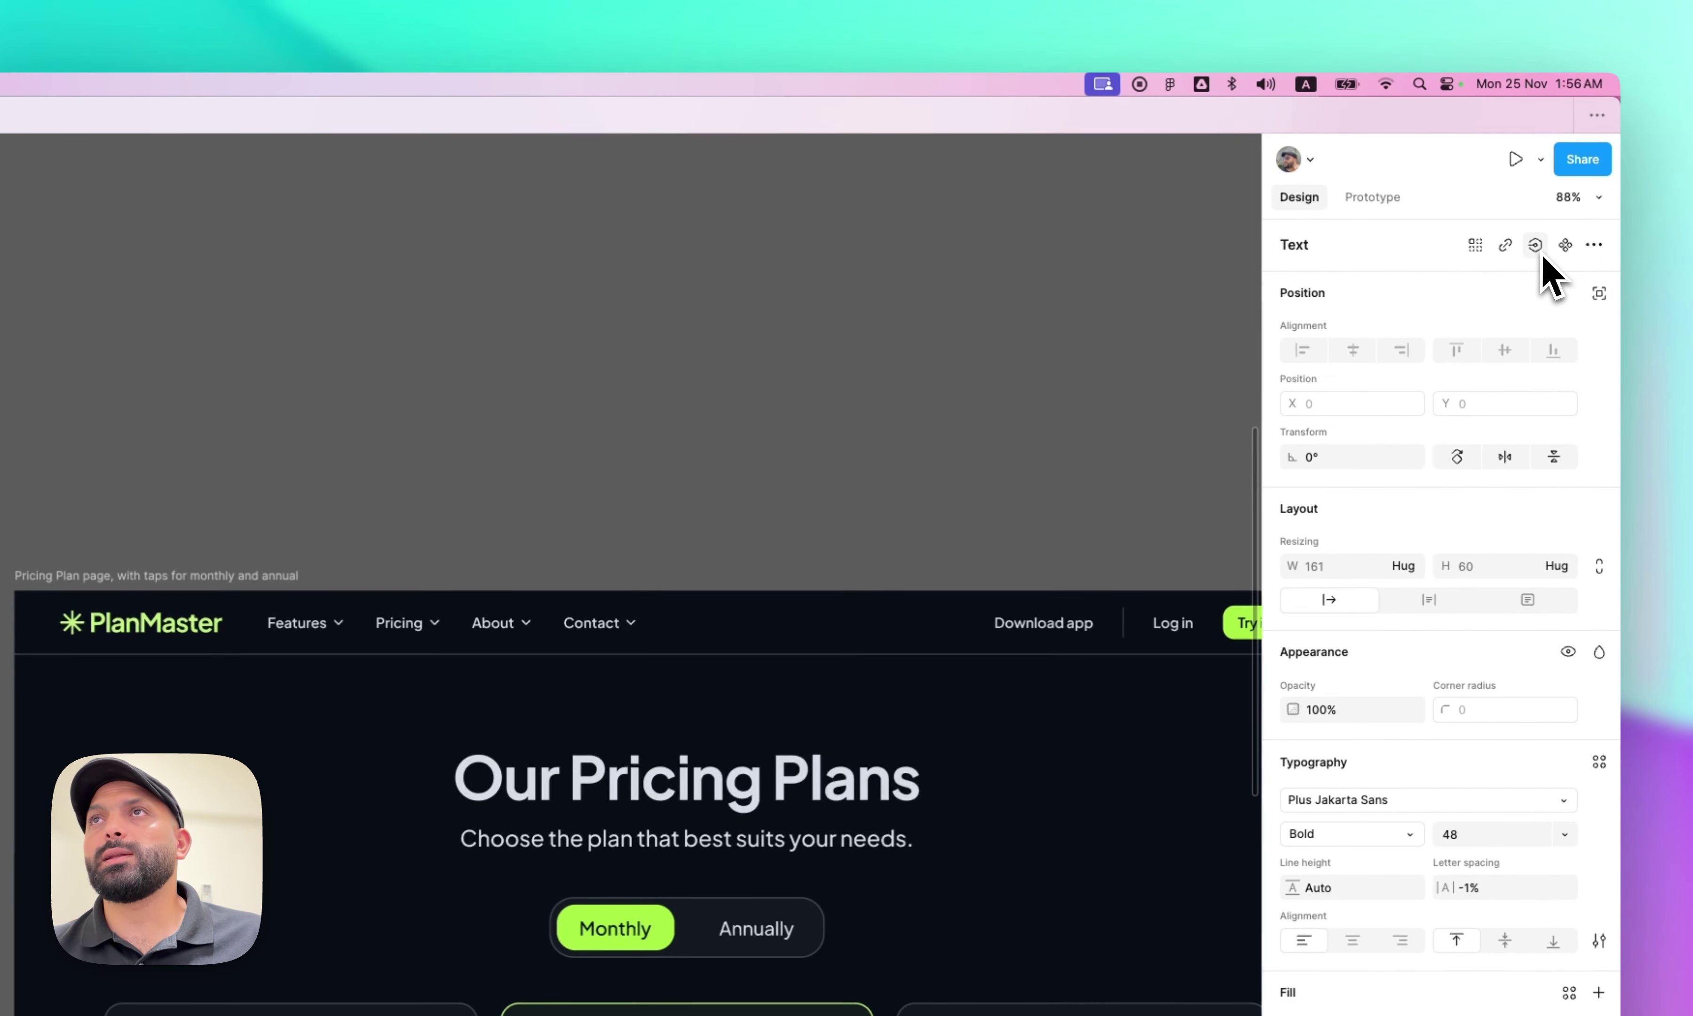
click(1536, 246)
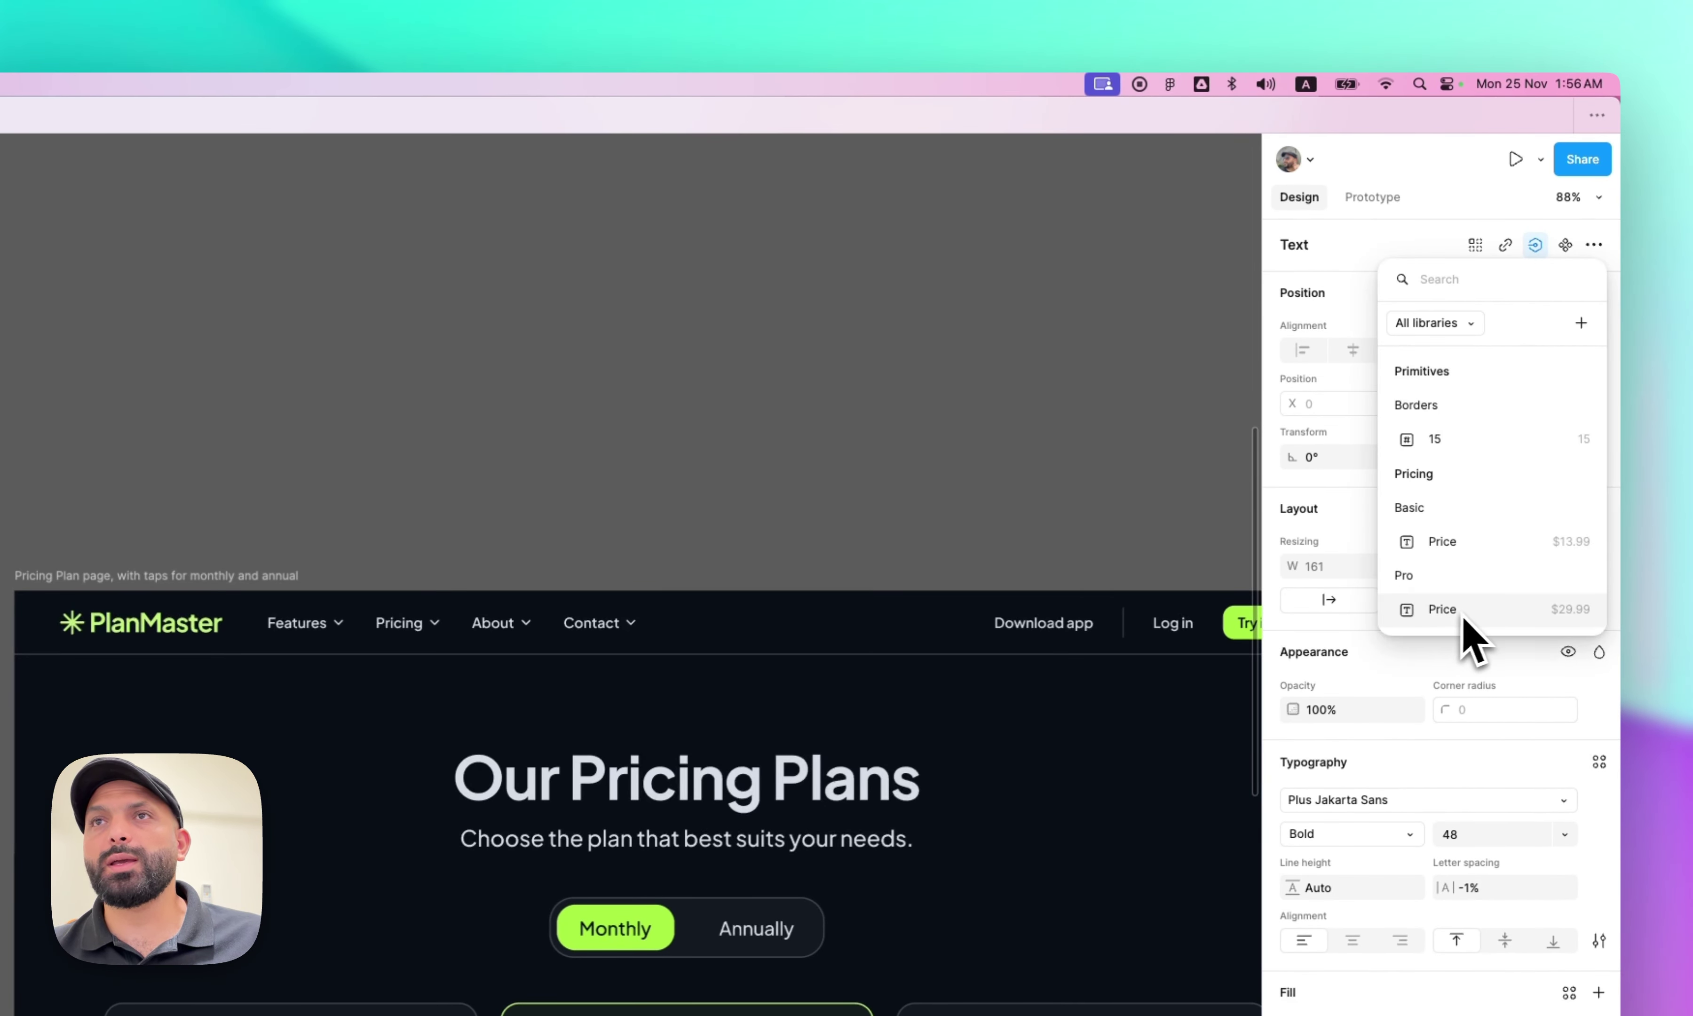
click(1446, 610)
click(751, 449)
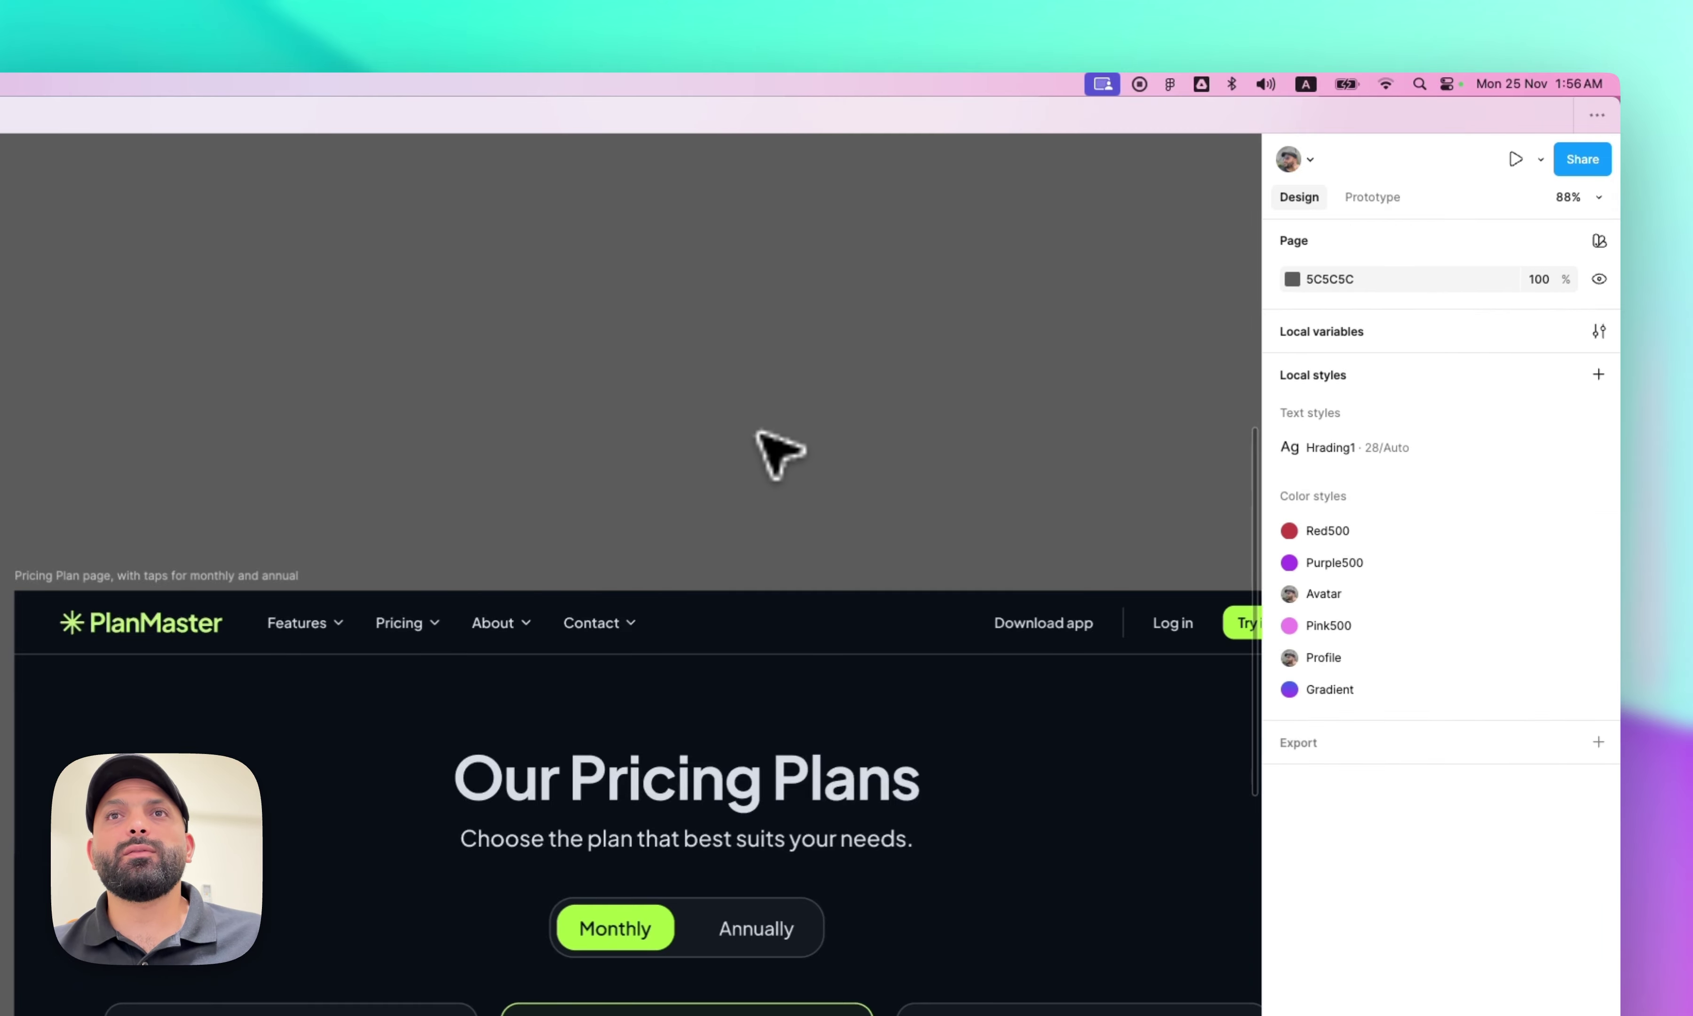
- Add a Set variable mode action to the Annually tab's click interaction in Pricing Tabs, with collection Pricing and mode Annually
scroll(762, 447, left, 5)
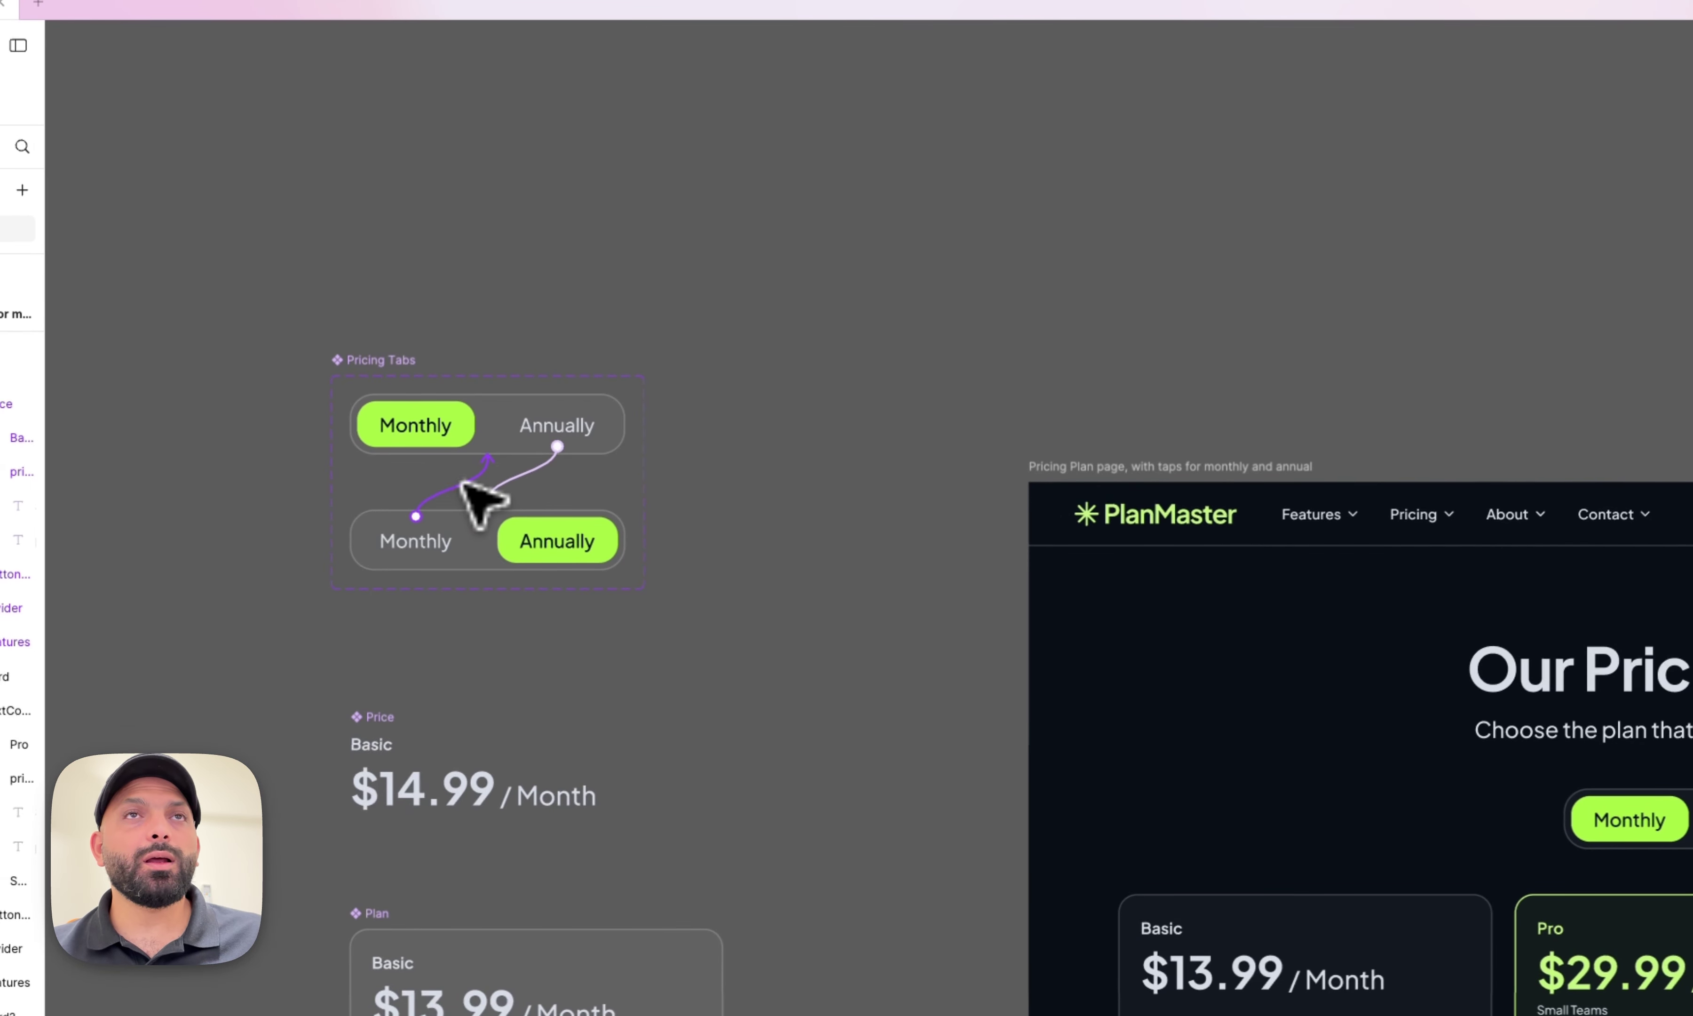
click(335, 501)
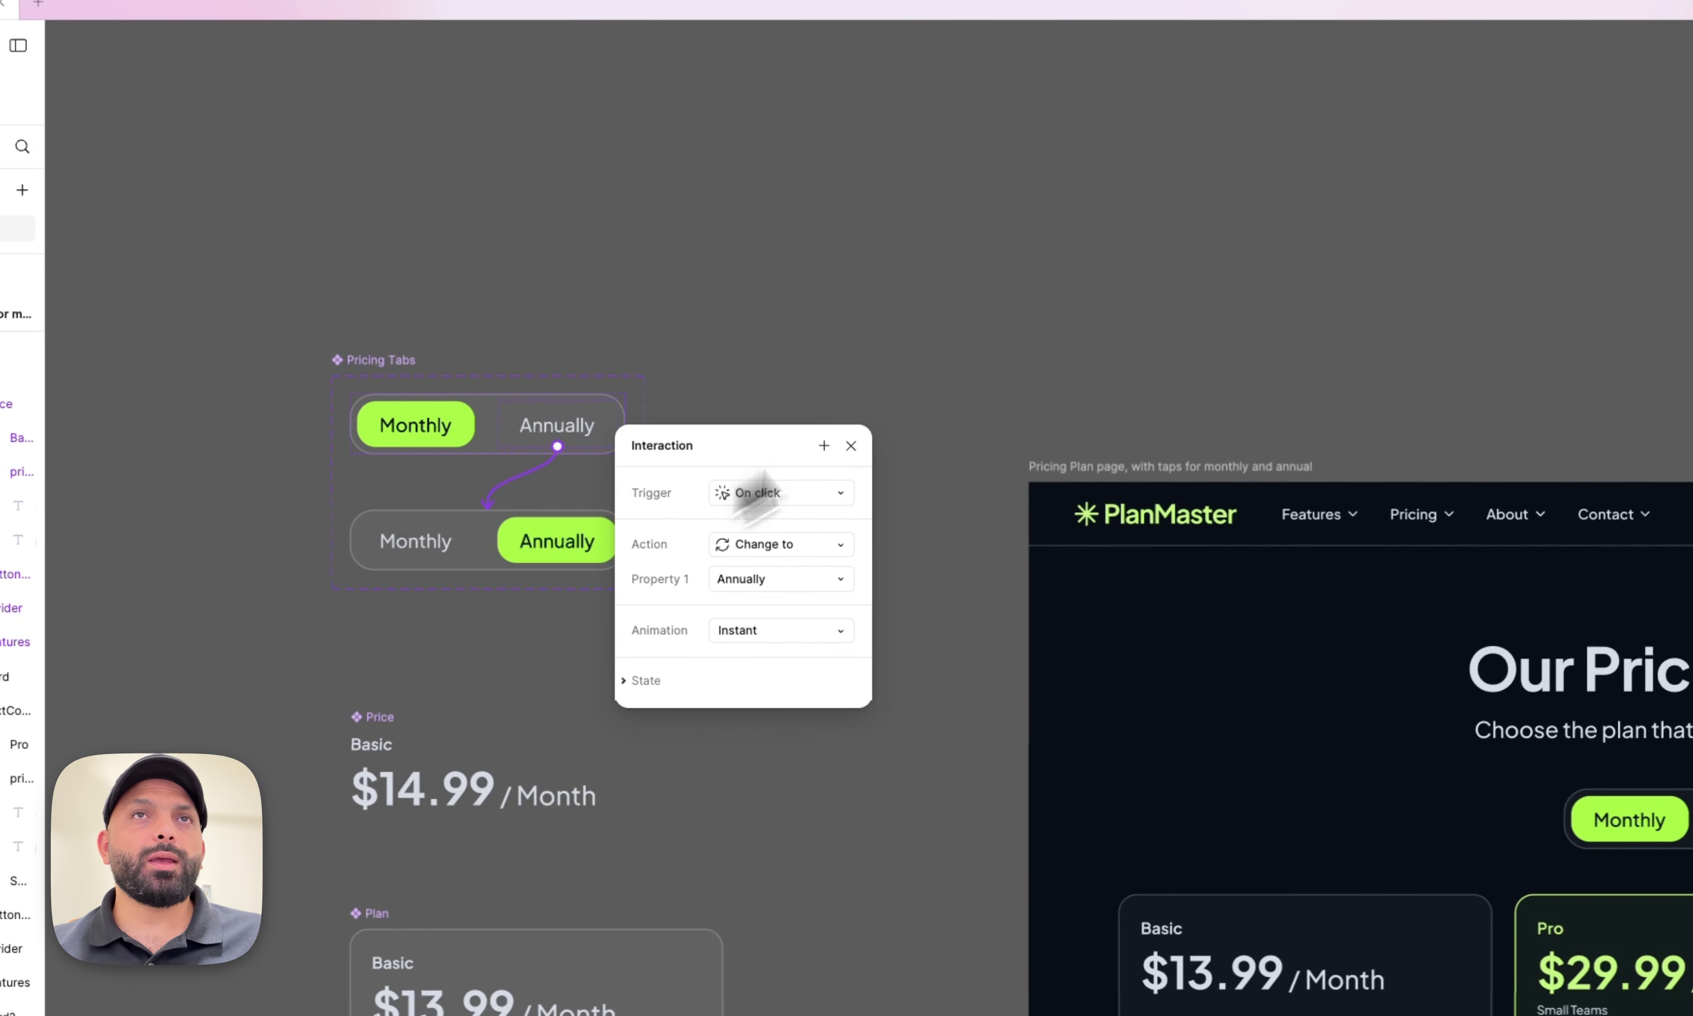
click(881, 398)
click(816, 411)
click(817, 448)
click(783, 492)
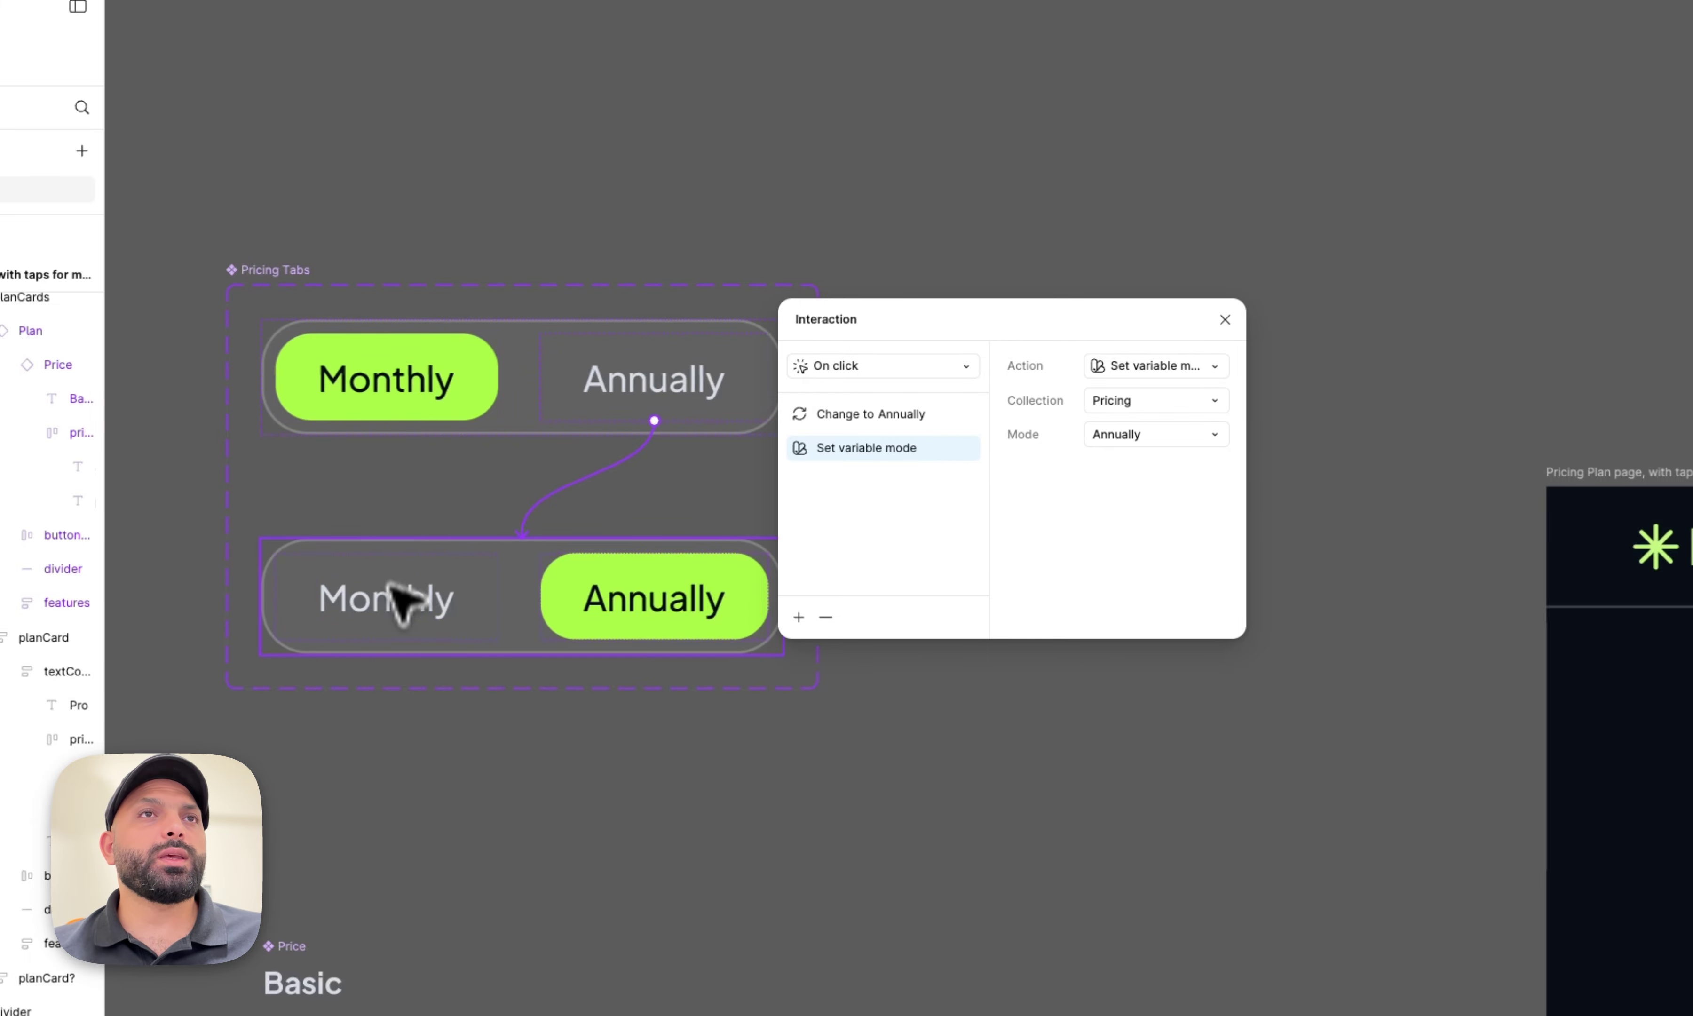
- Add a Set variable mode action to the Monthly tab's click interaction in the Annually variant, with collection Pricing and mode Monthly
click(402, 602)
drag(416, 593, 522, 439)
drag(446, 567, 1073, 343)
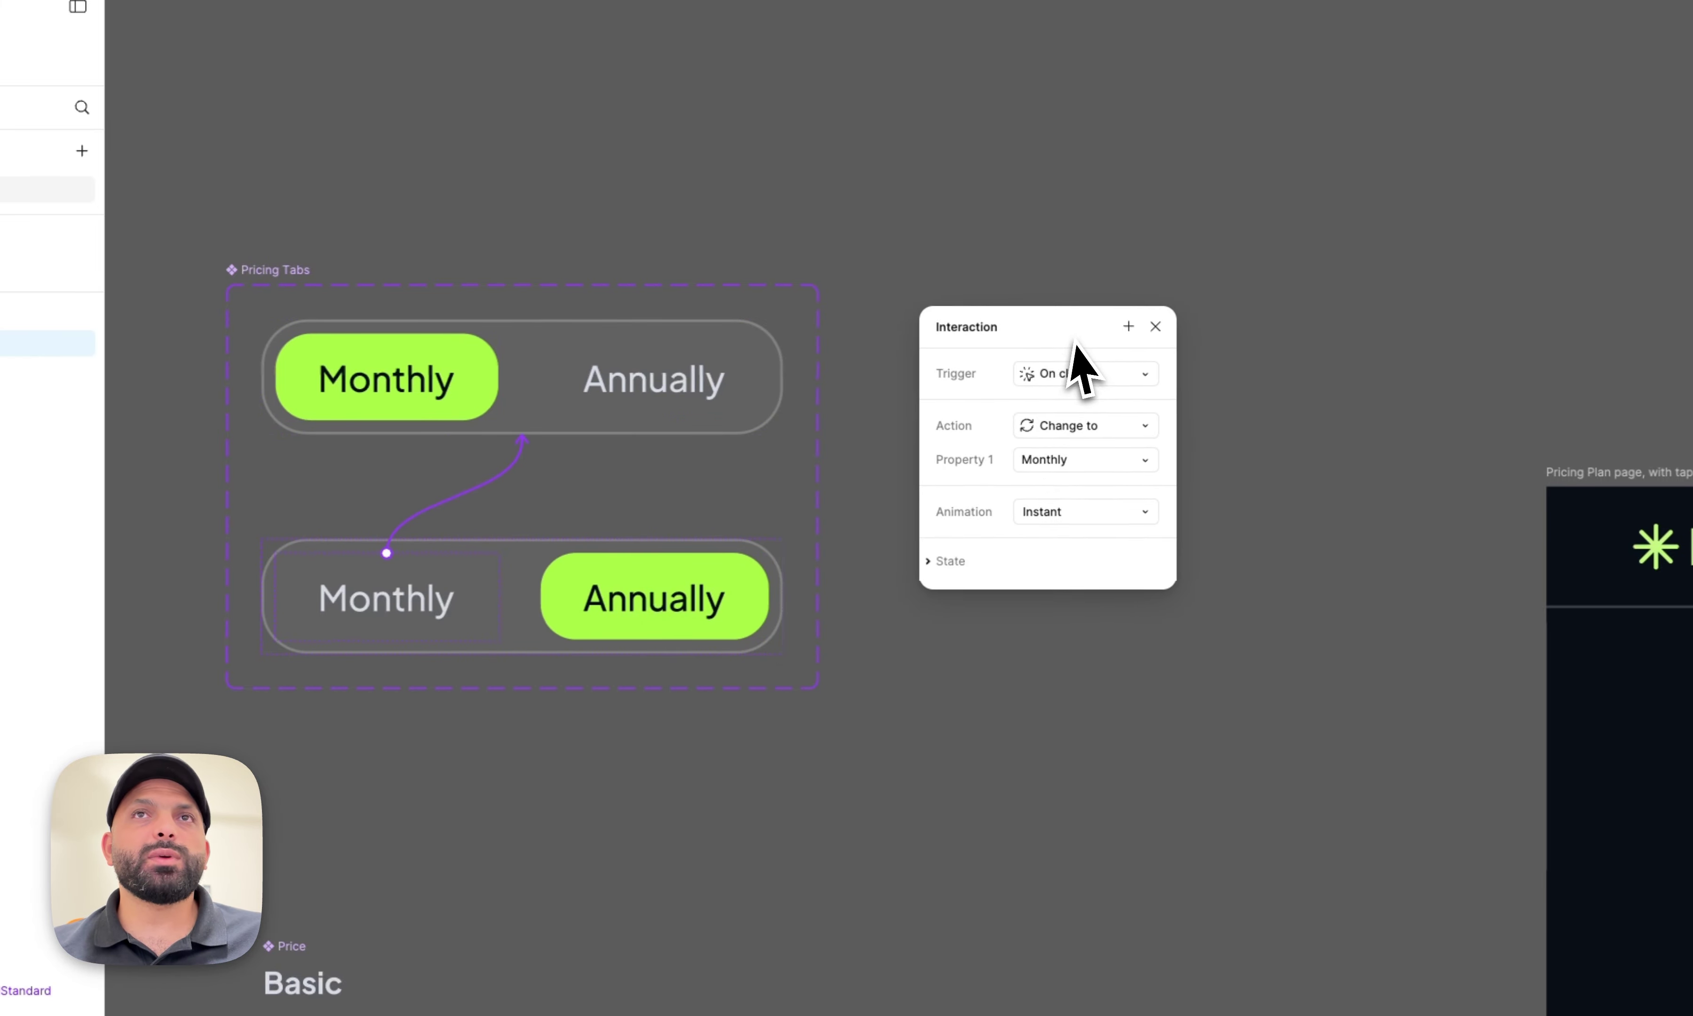
click(1128, 328)
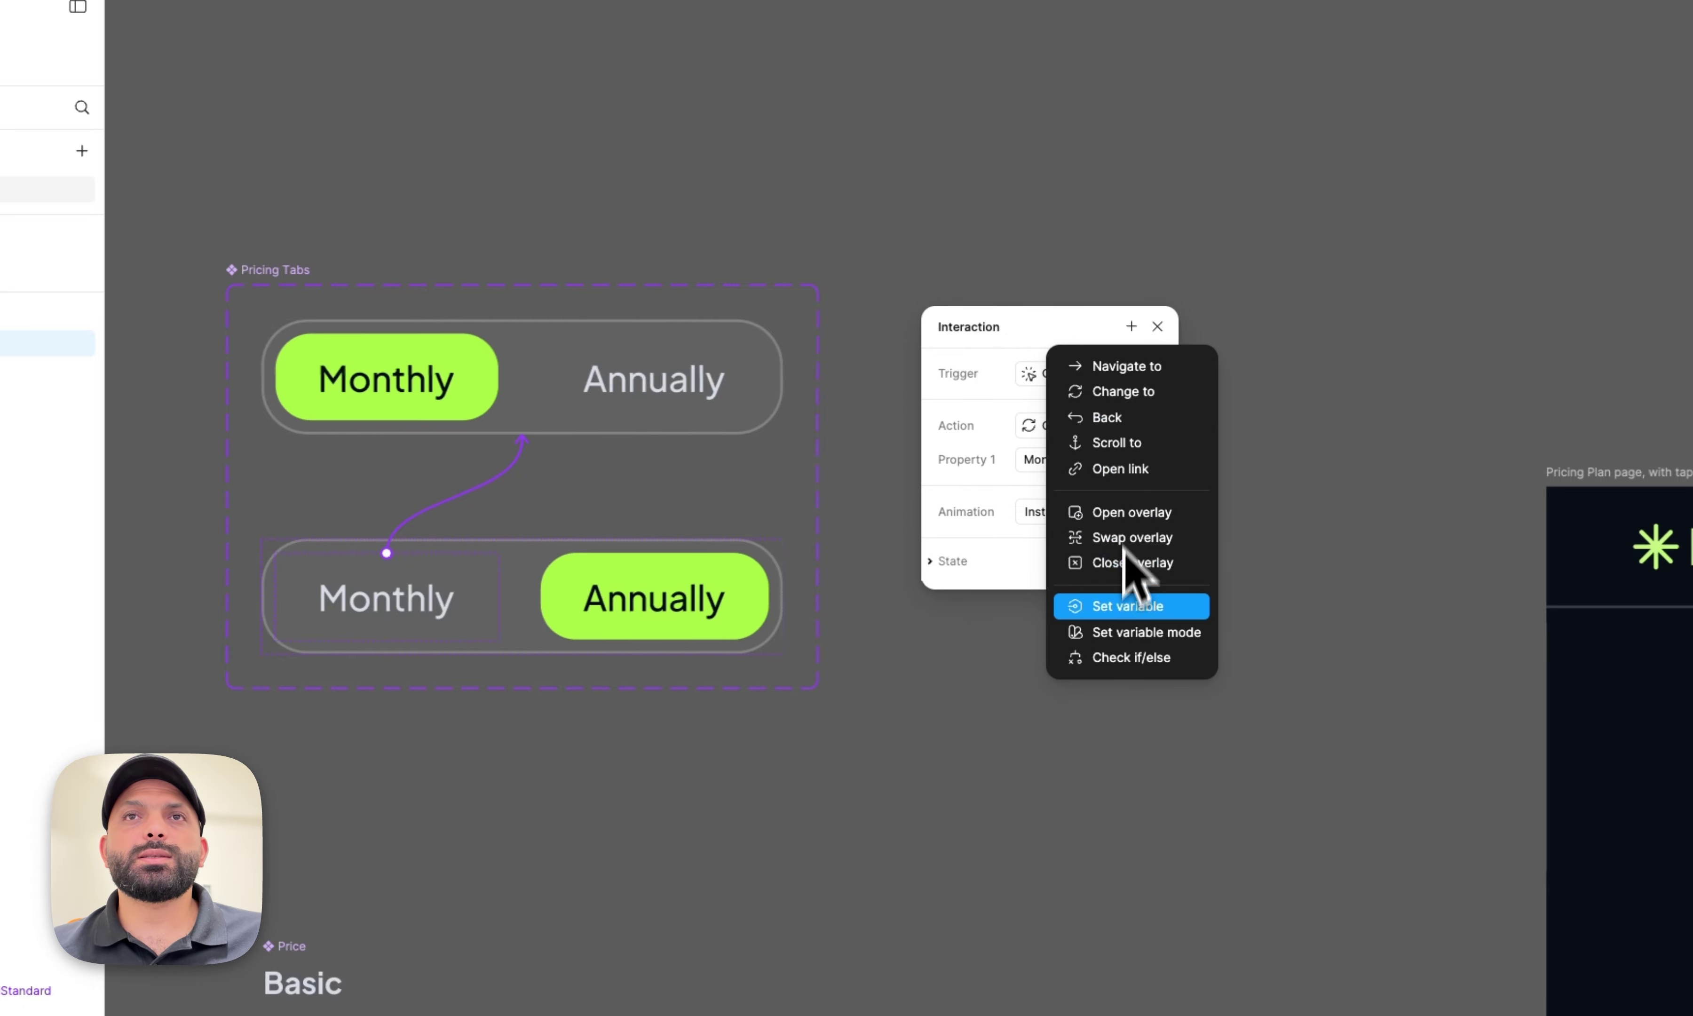
click(1127, 633)
click(1259, 445)
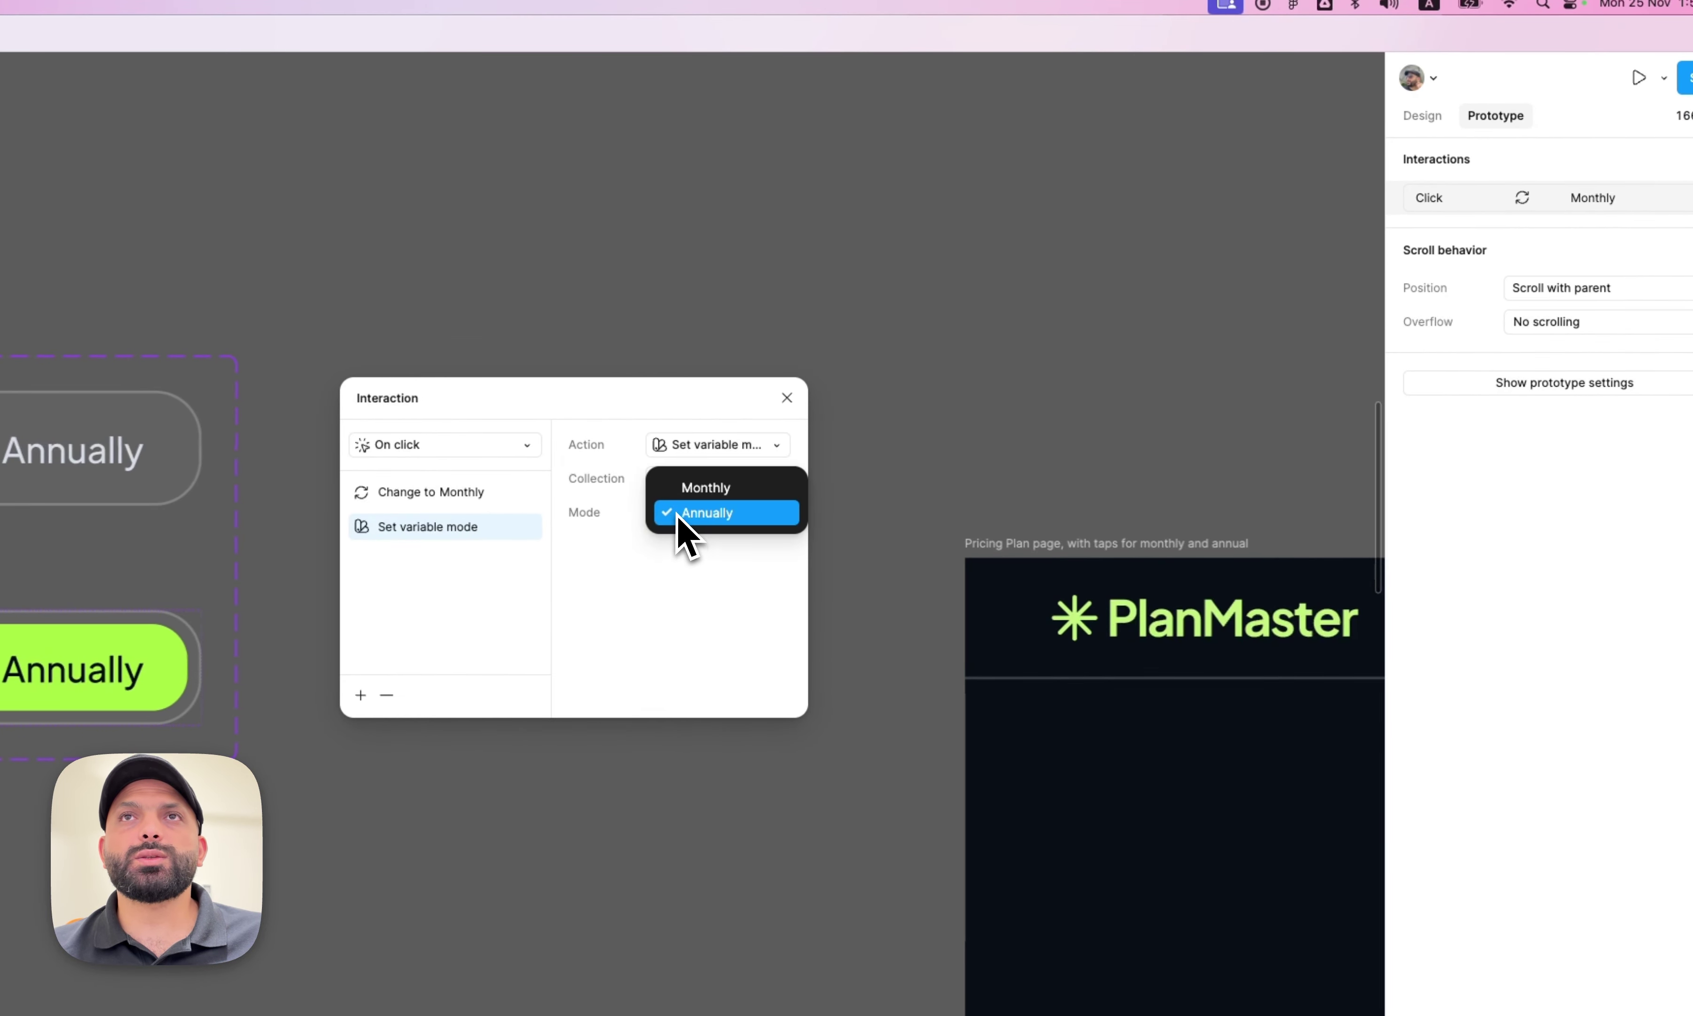
click(687, 490)
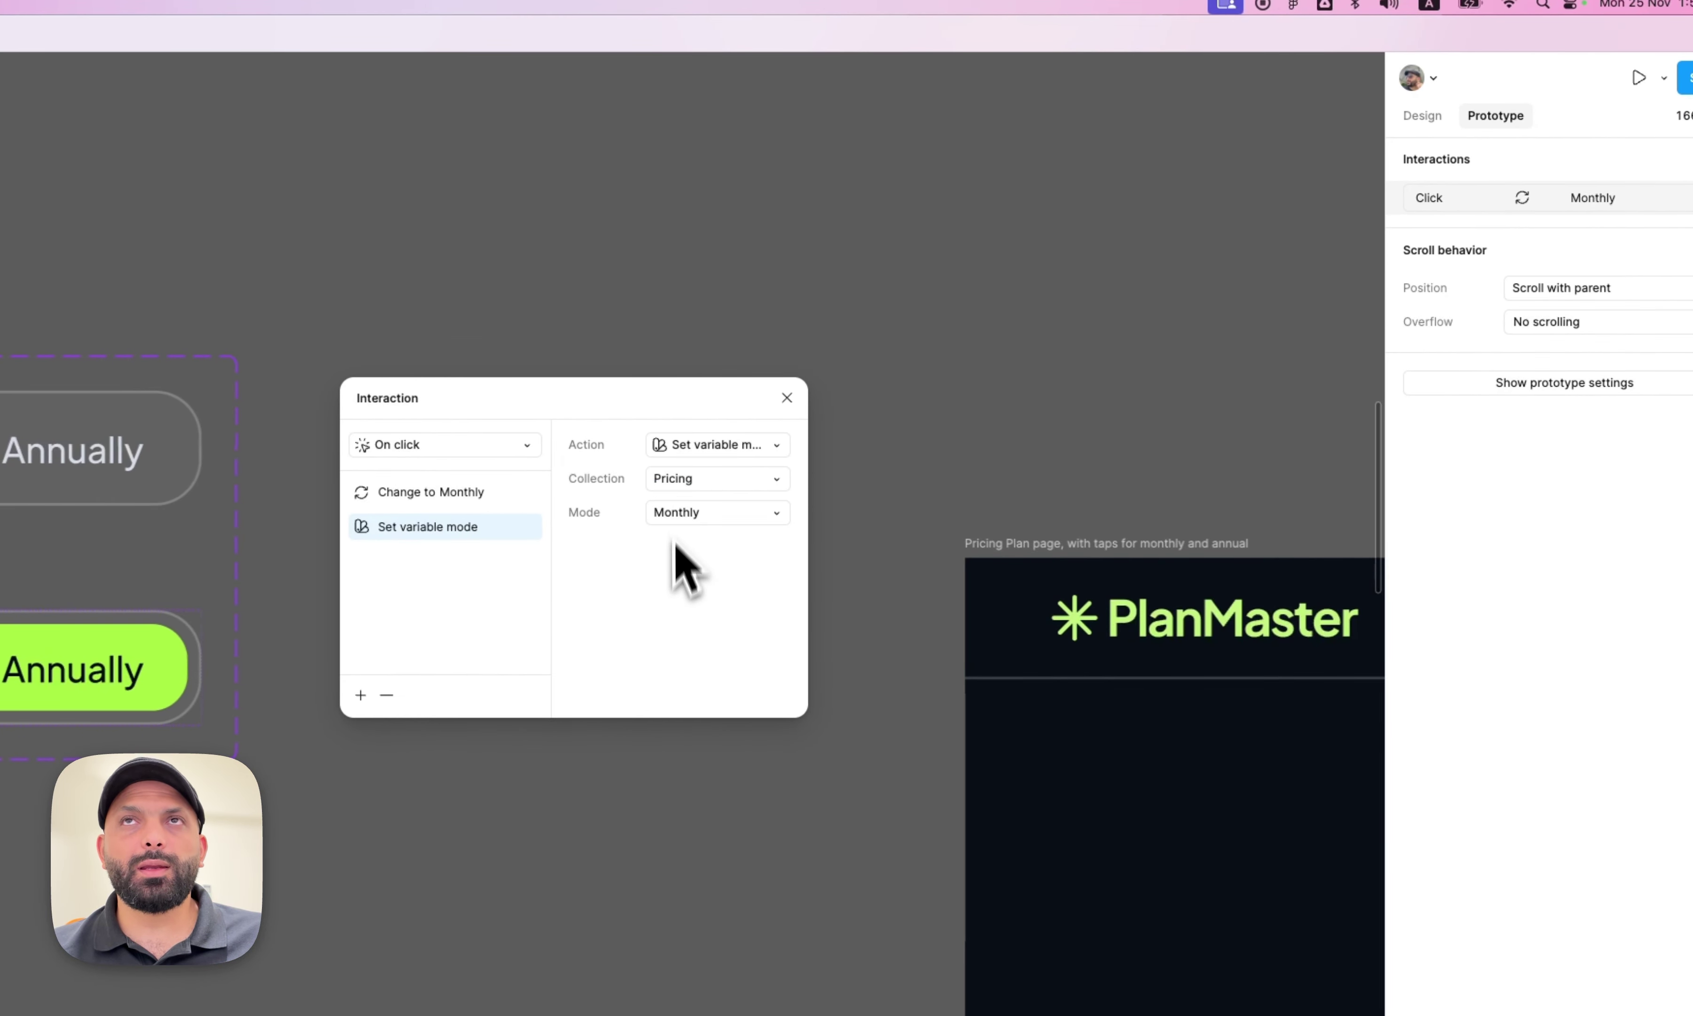
click(787, 397)
click(1422, 116)
click(936, 474)
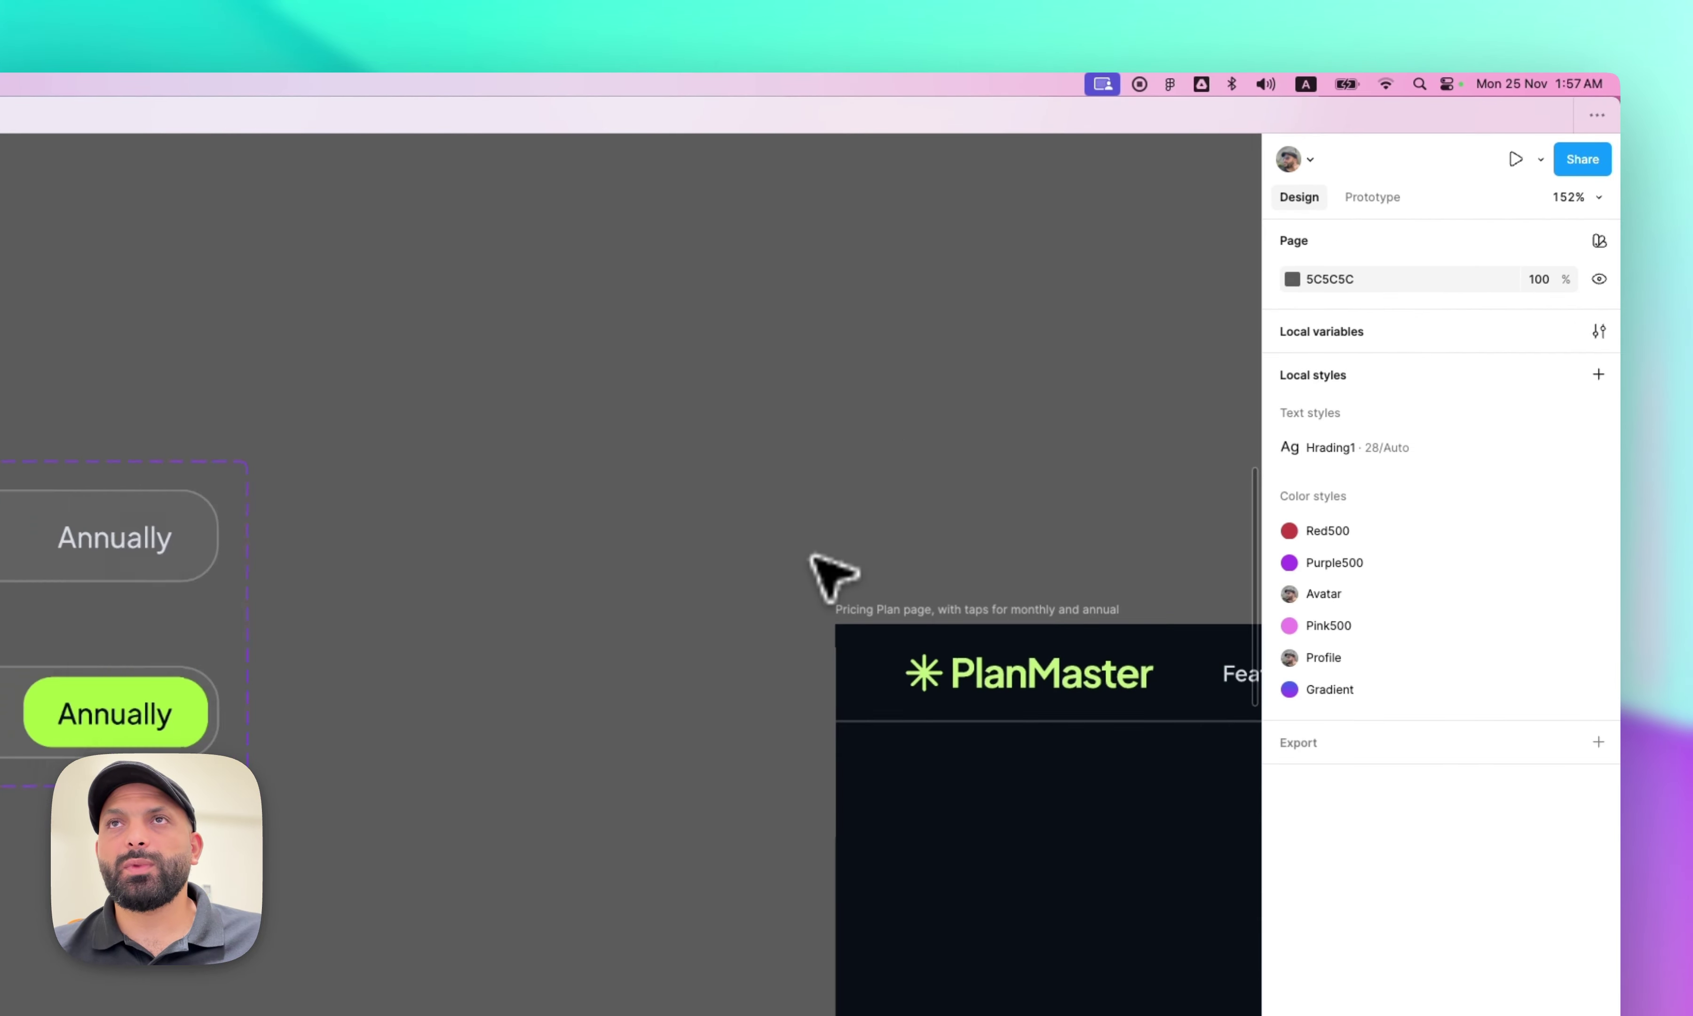
- Preview the Pricing Plan page and test the Basic and Pro prices by switching to Annually, back to Monthly, and to Annually again
scroll(824, 543, down, 5)
click(742, 557)
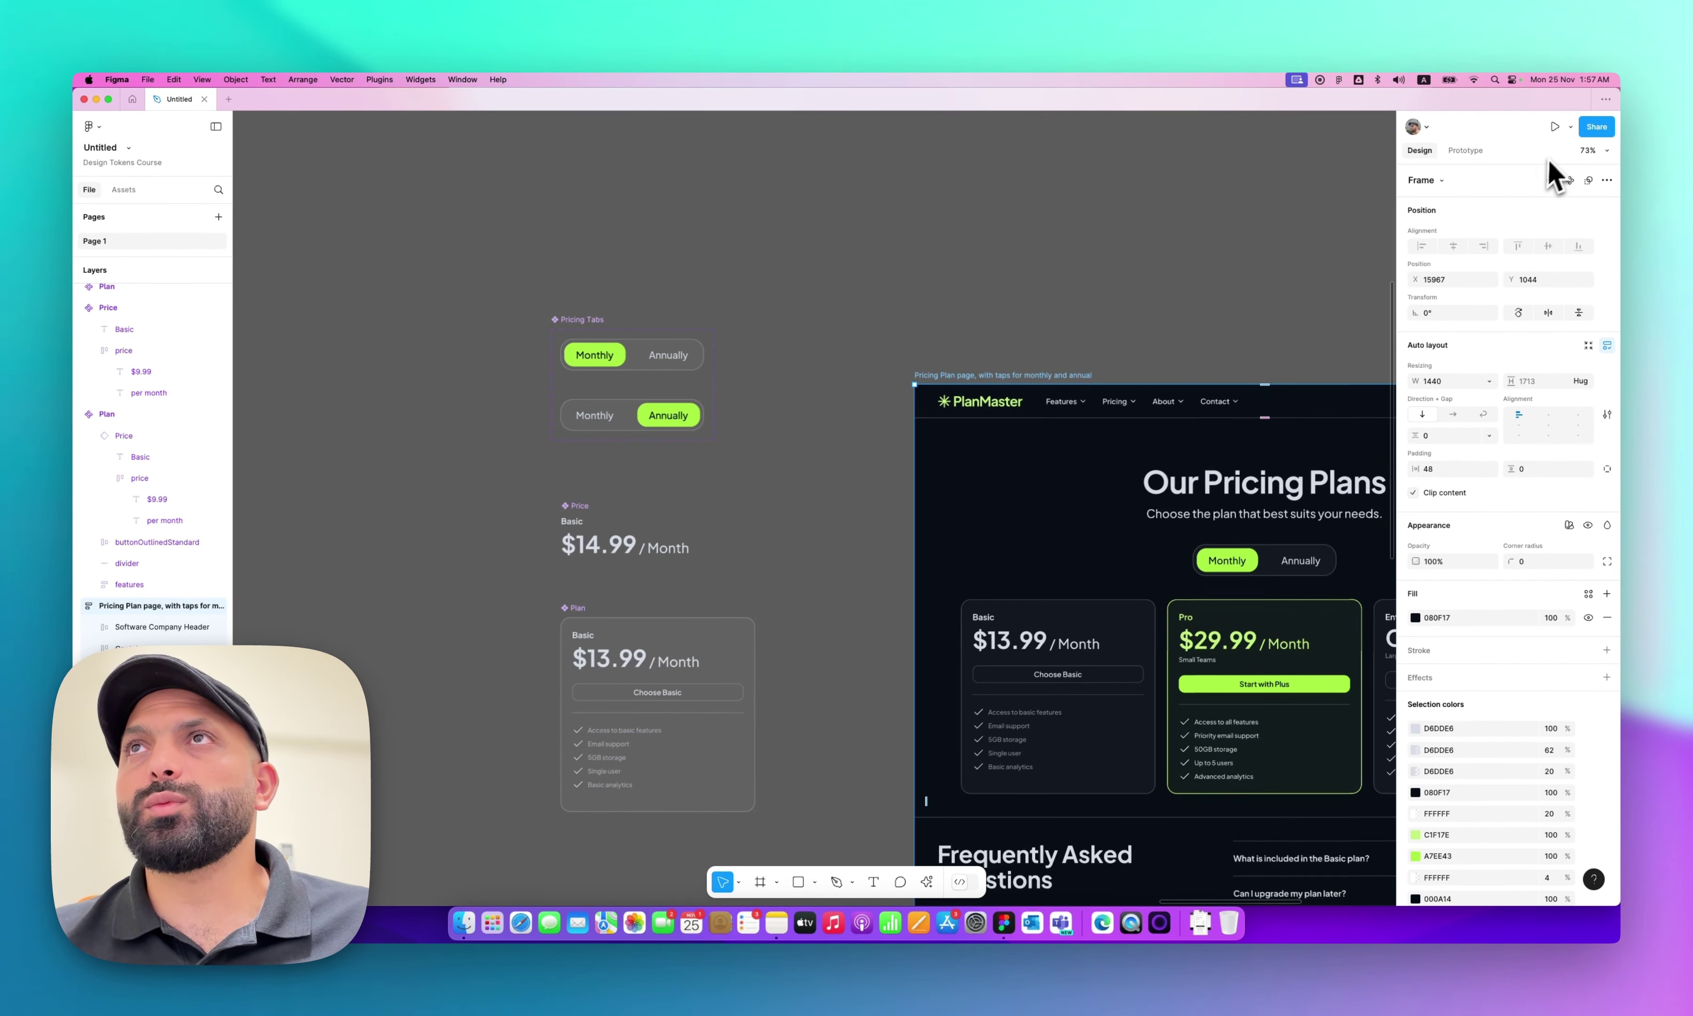
click(1548, 131)
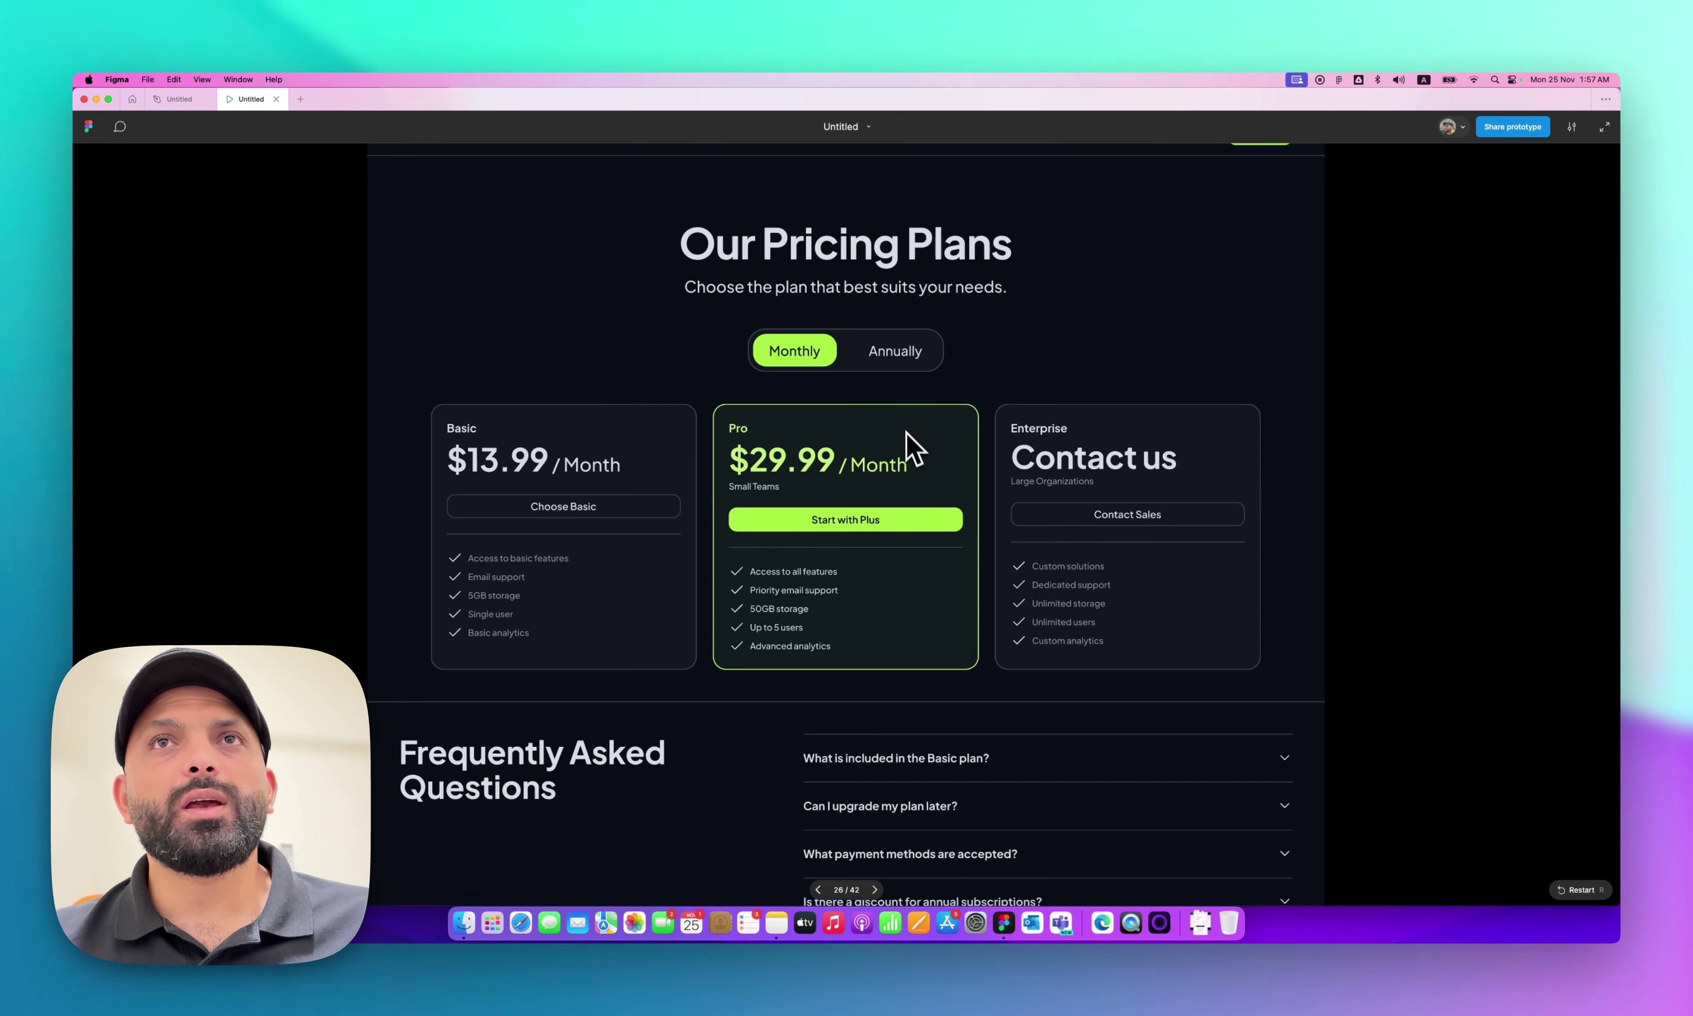
click(891, 358)
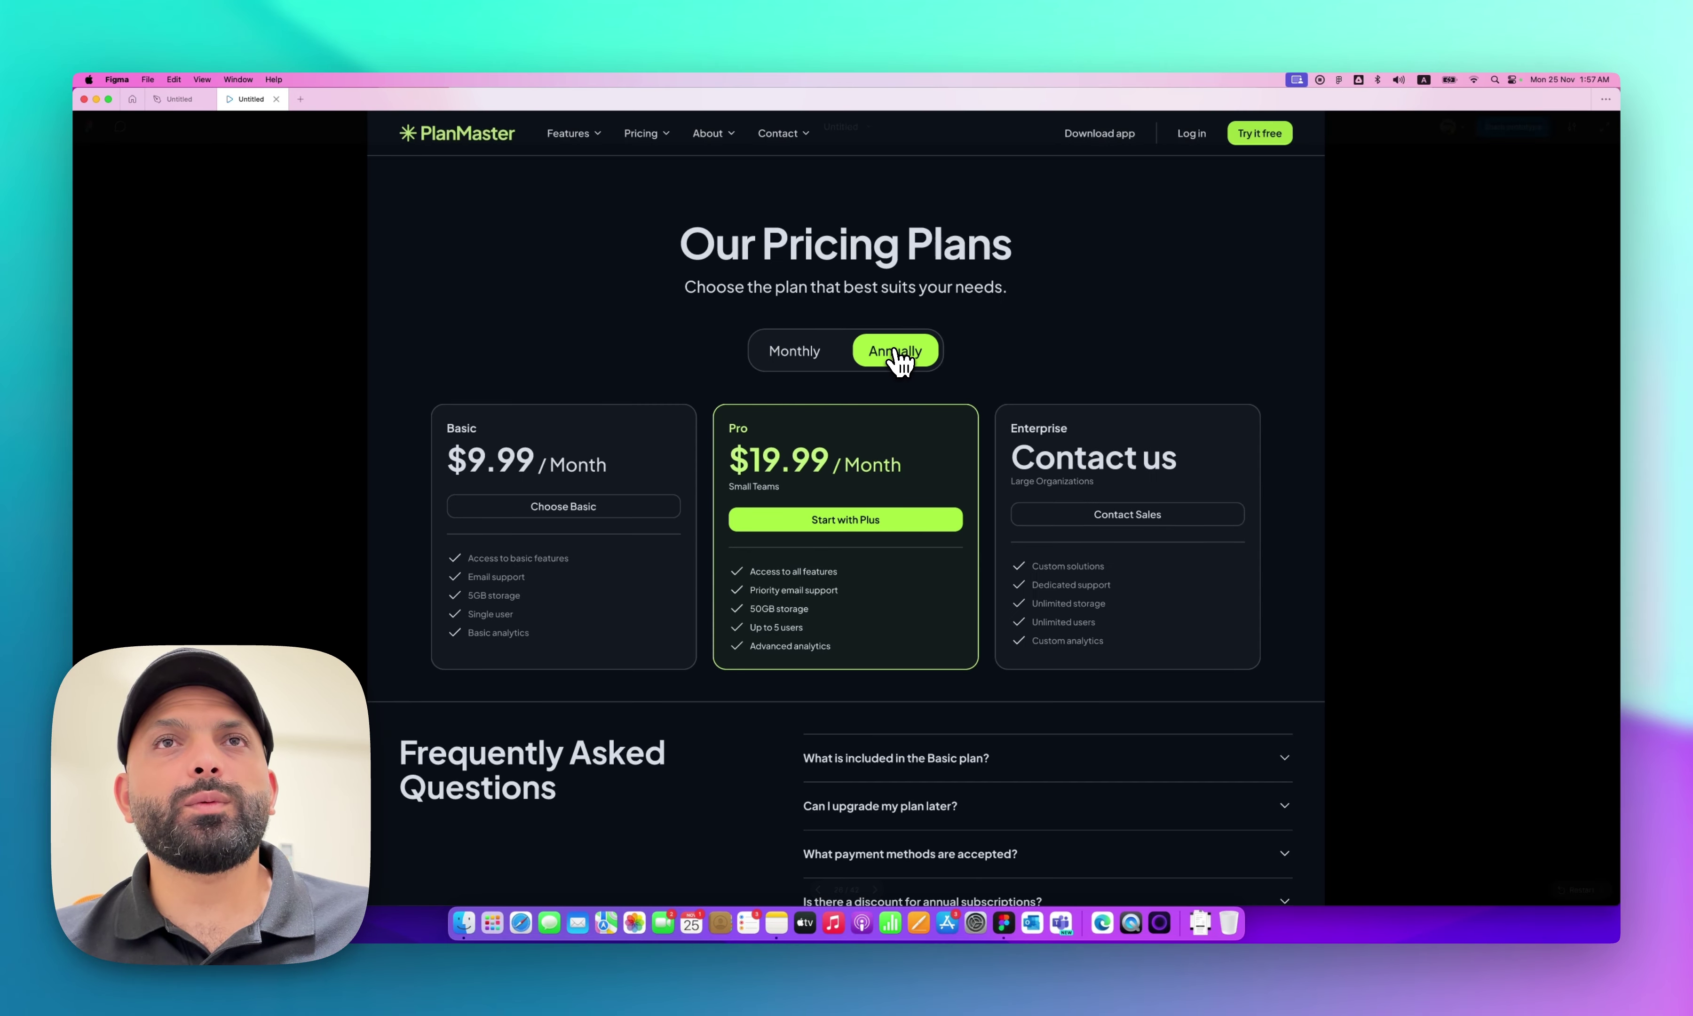
click(810, 359)
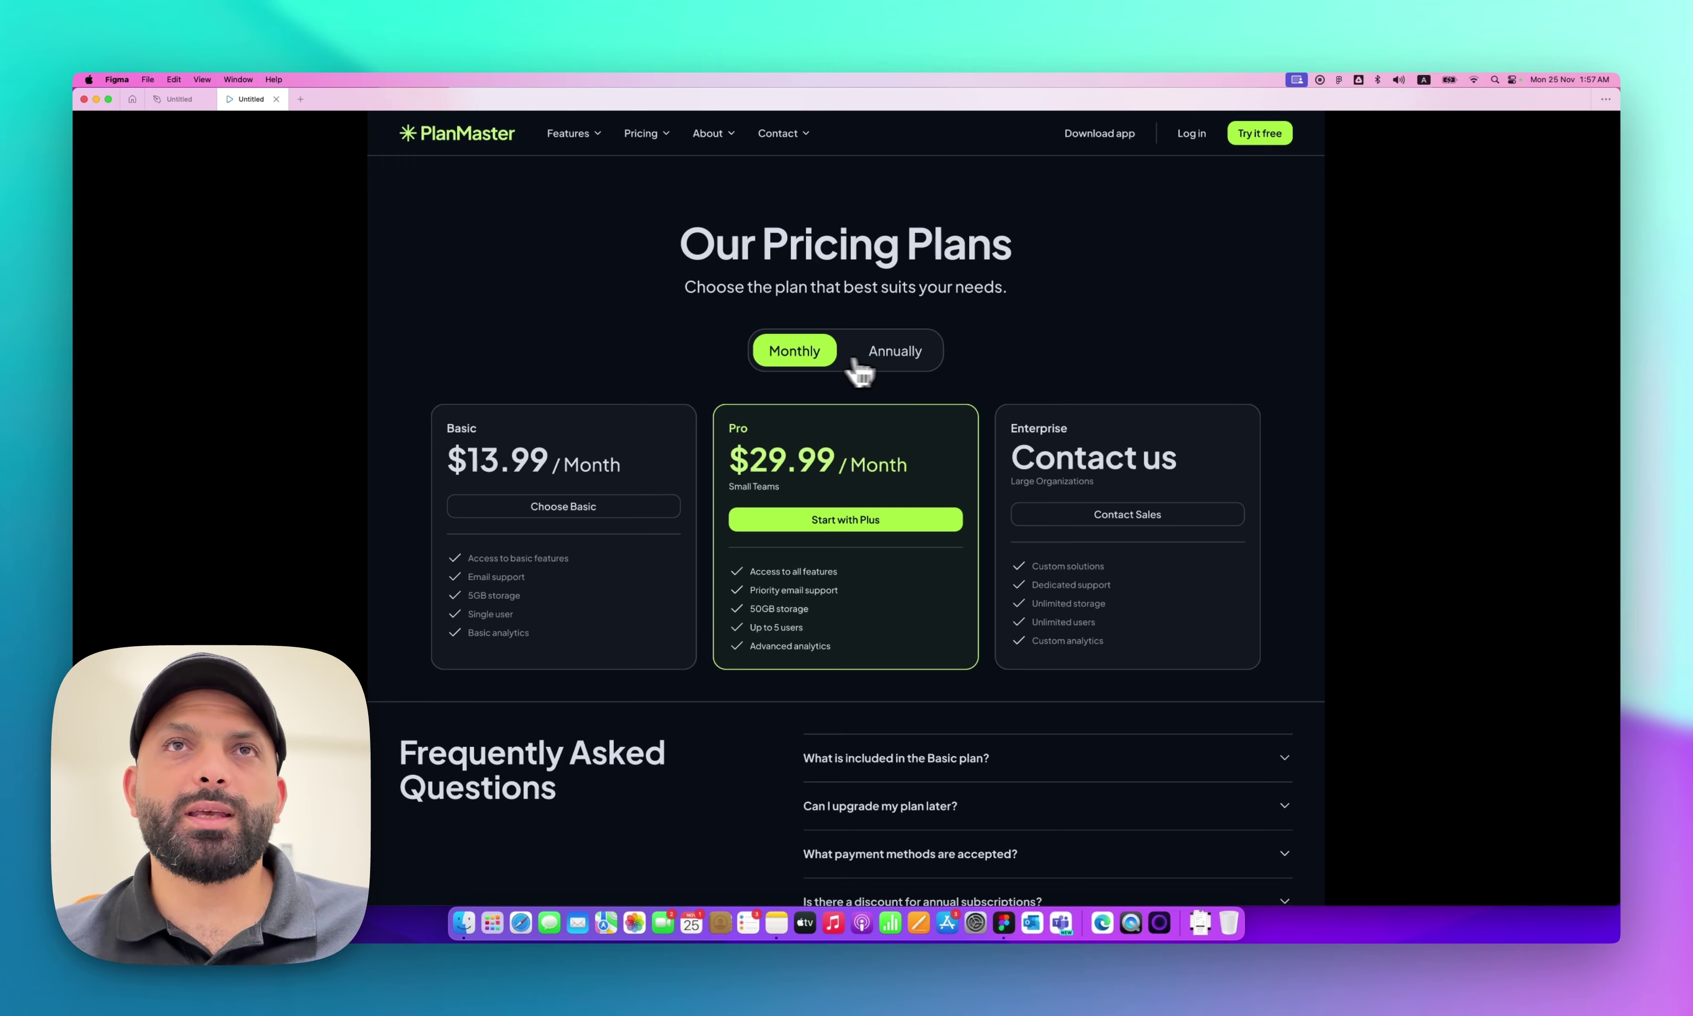
click(903, 359)
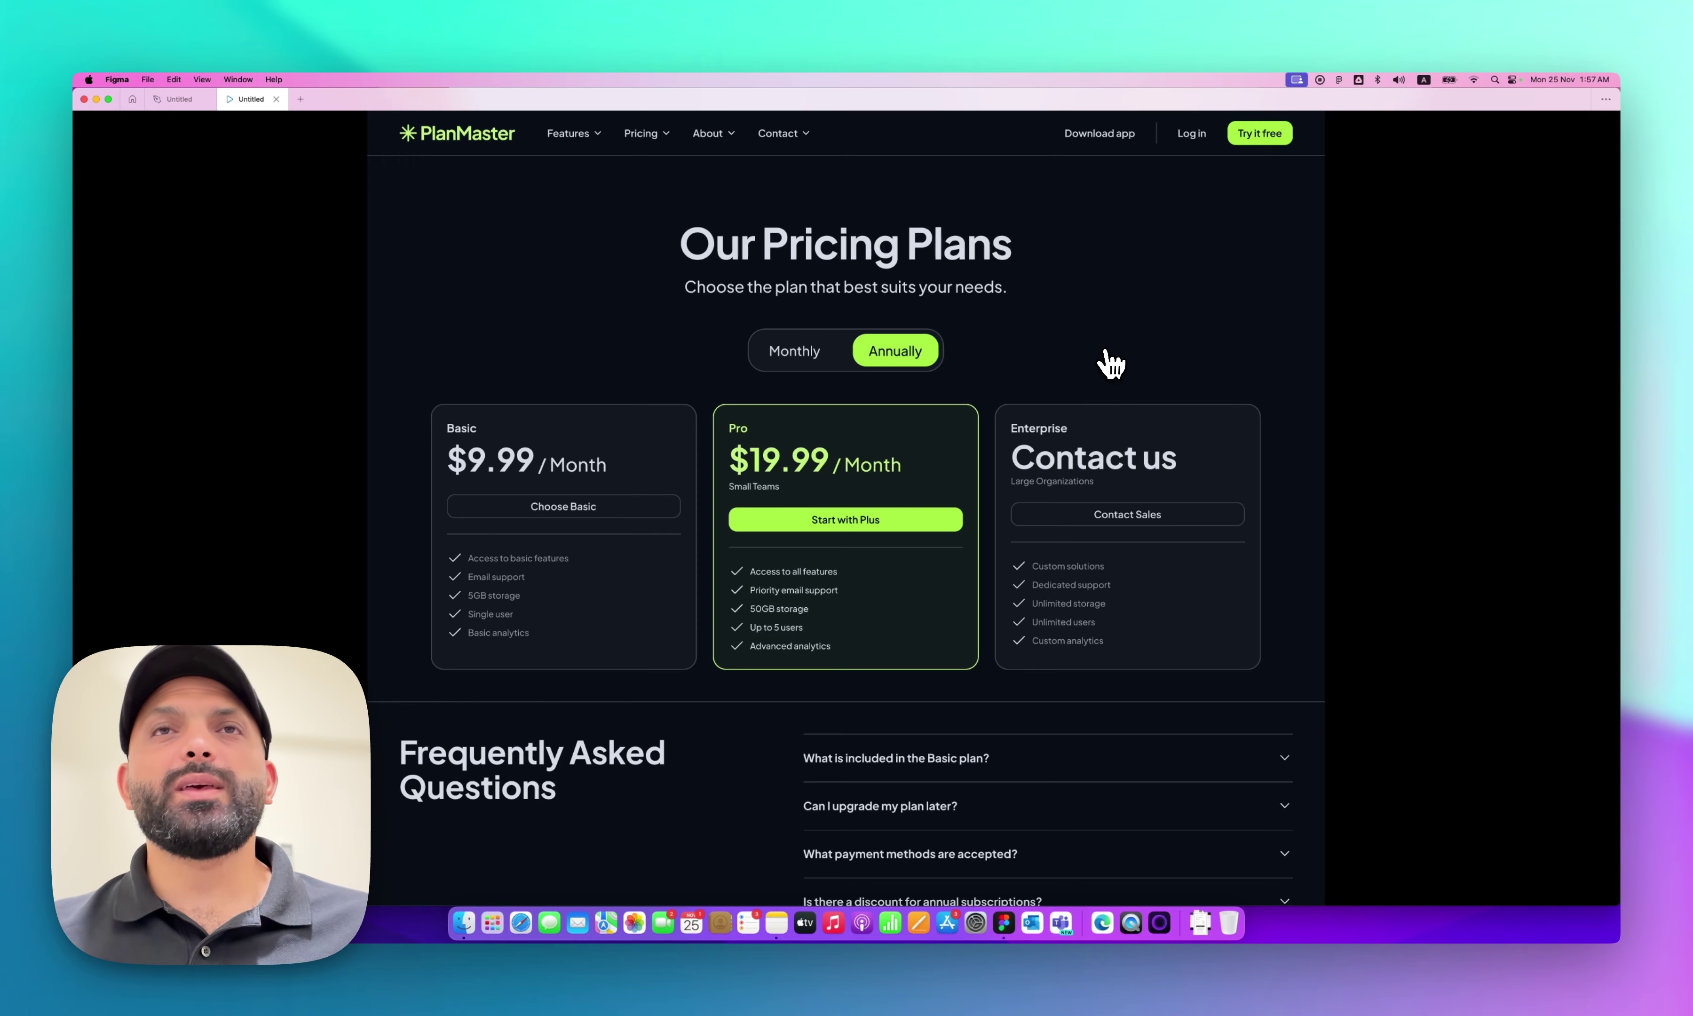